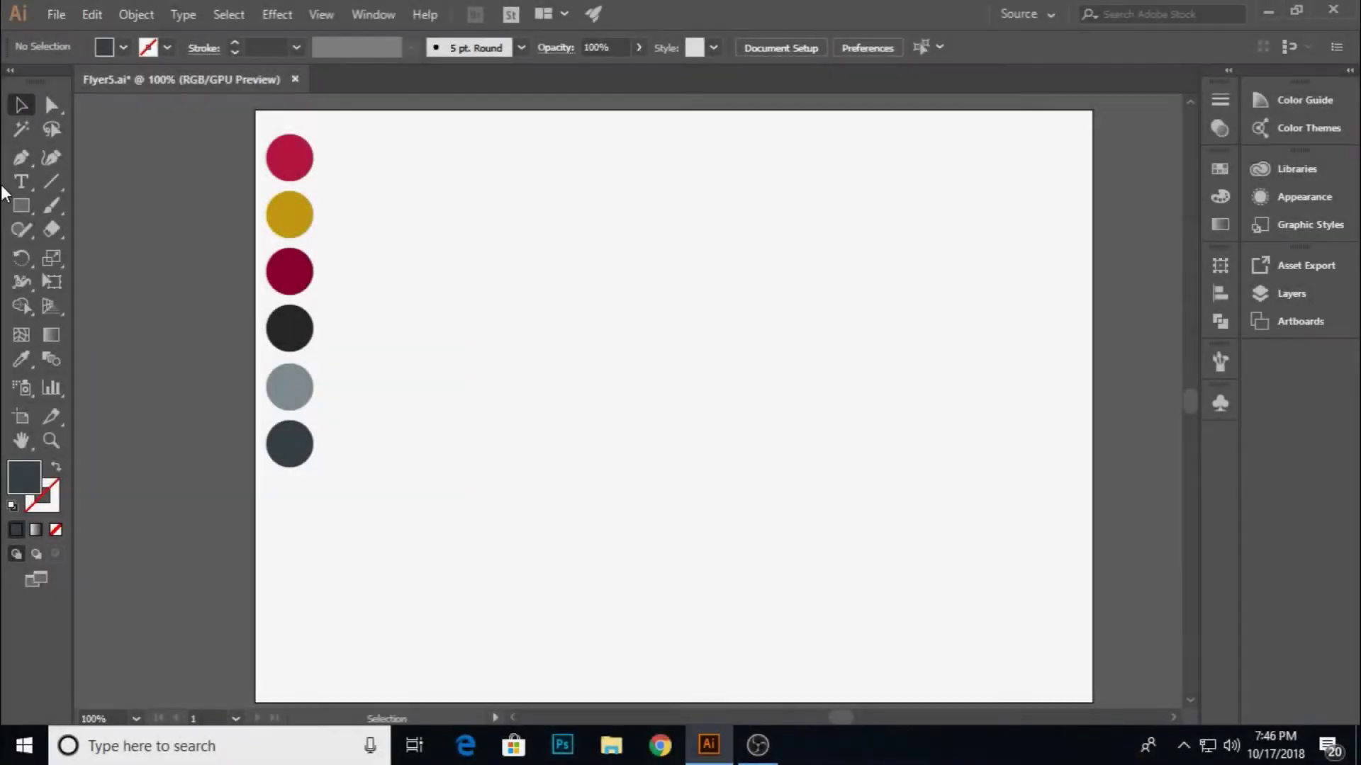
# - Create an 8 in rectangle on the artboard
pyautogui.click(21, 206)
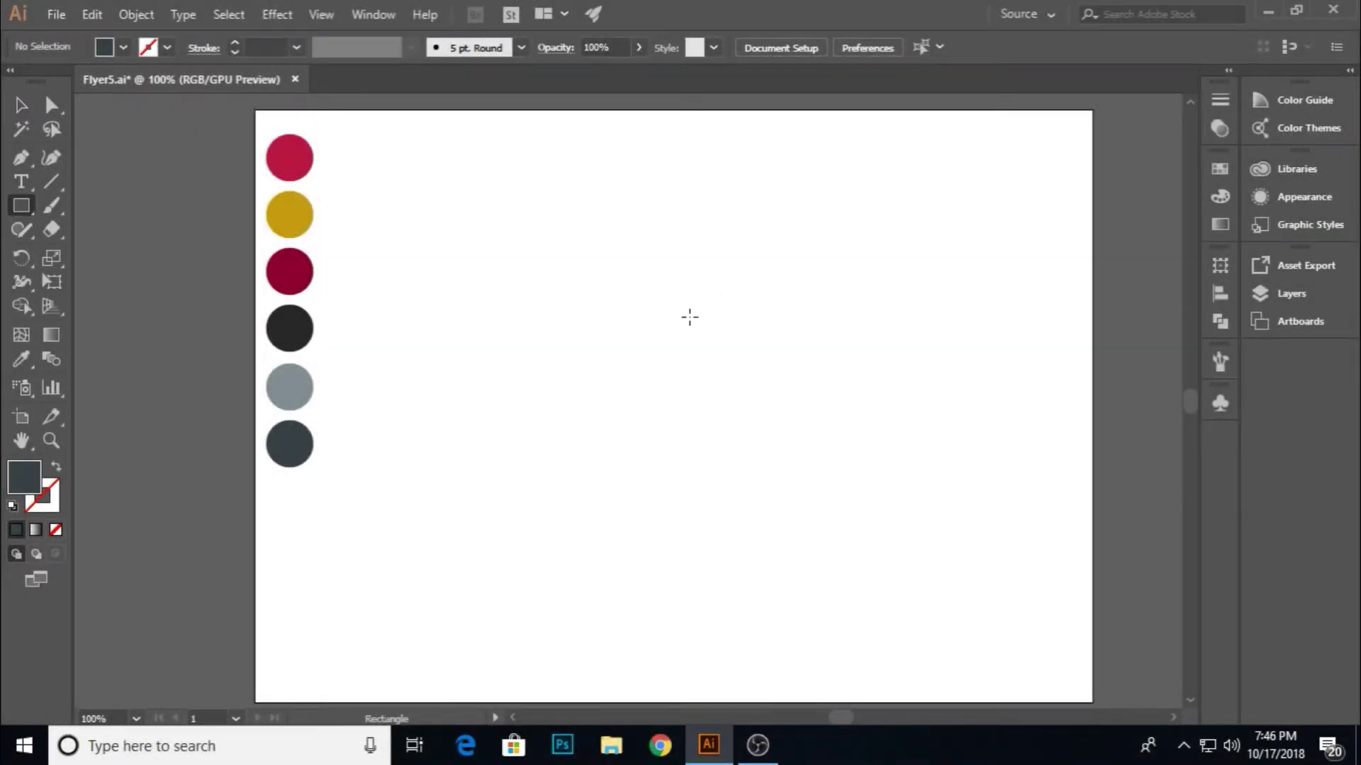
pyautogui.click(689, 316)
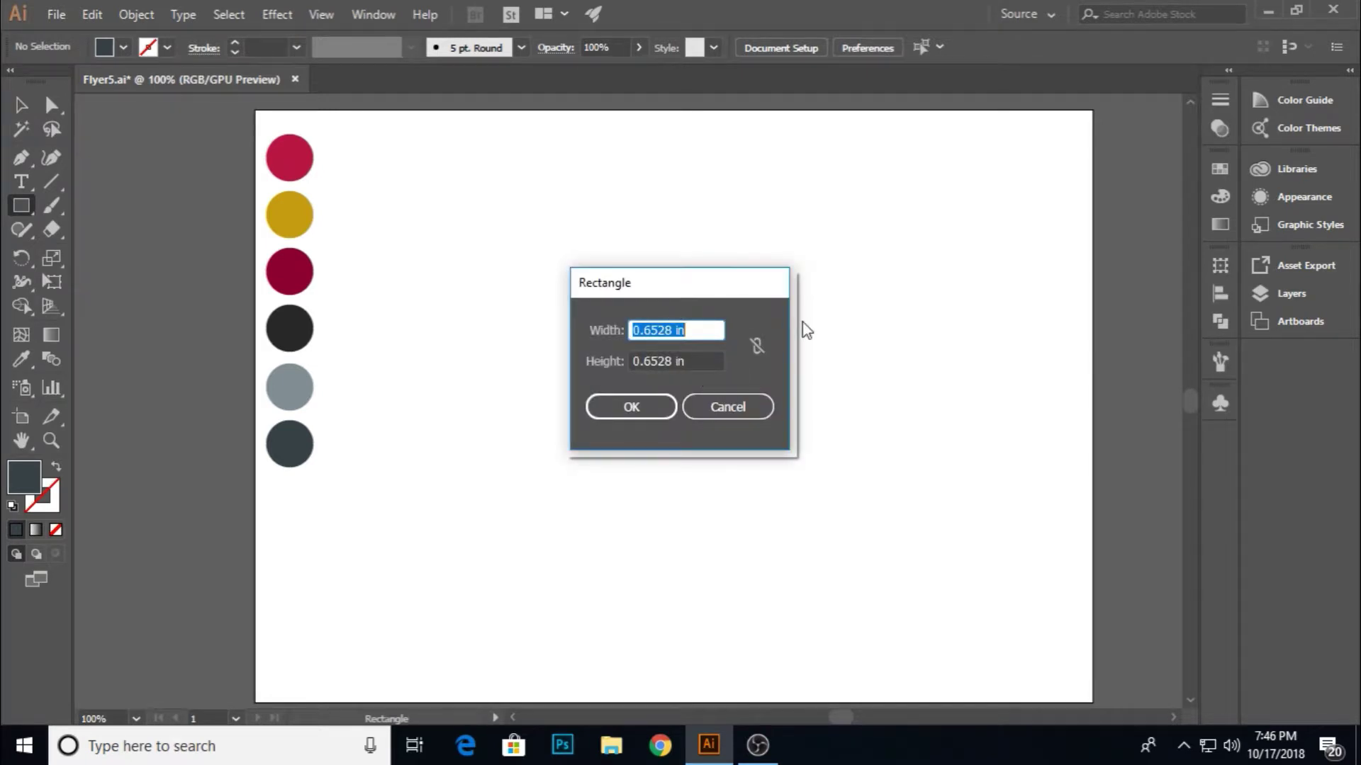
pyautogui.write('8')
pyautogui.press('Tab')
pyautogui.write('8')
pyautogui.press('Return')
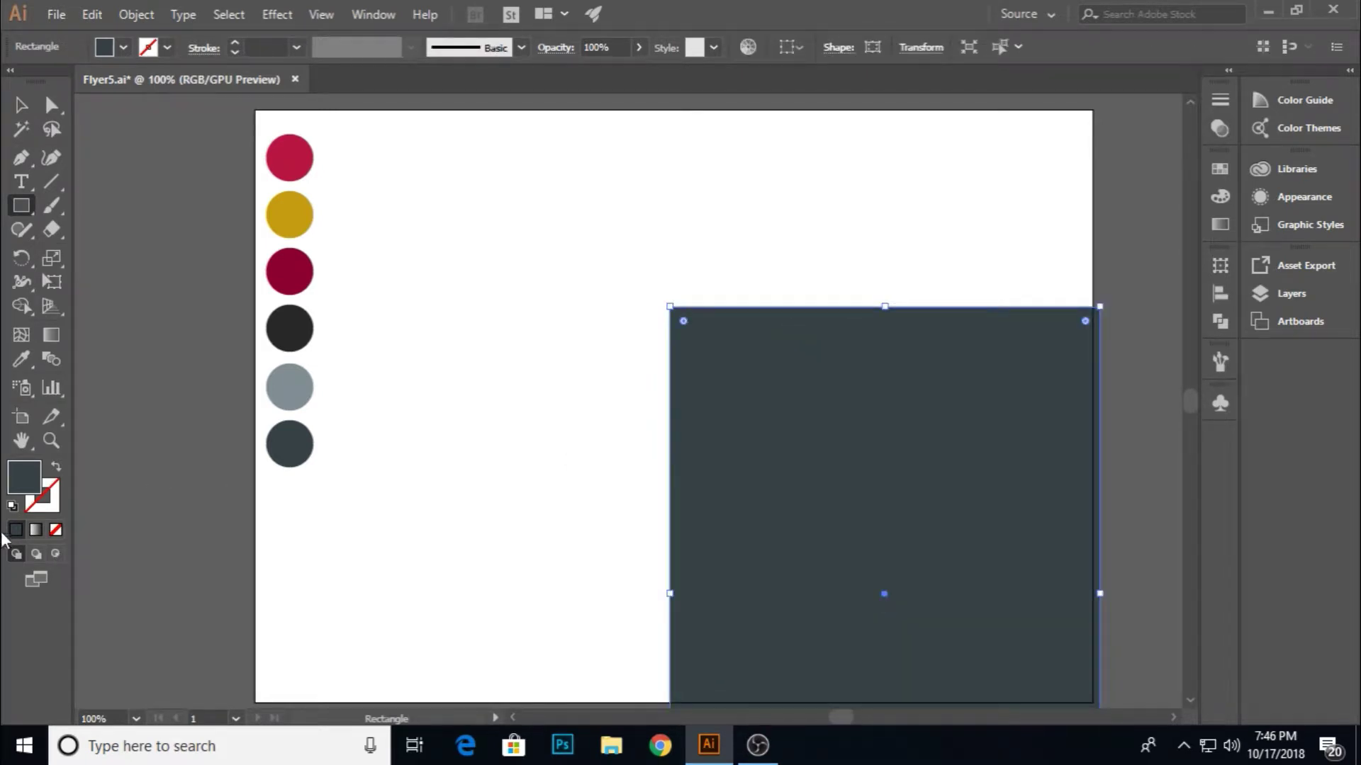
# - Give the rectangle no fill with a black outline and centre it on the artboard
pyautogui.click(12, 506)
pyautogui.click(55, 529)
pyautogui.press('v')
pyautogui.click(938, 444)
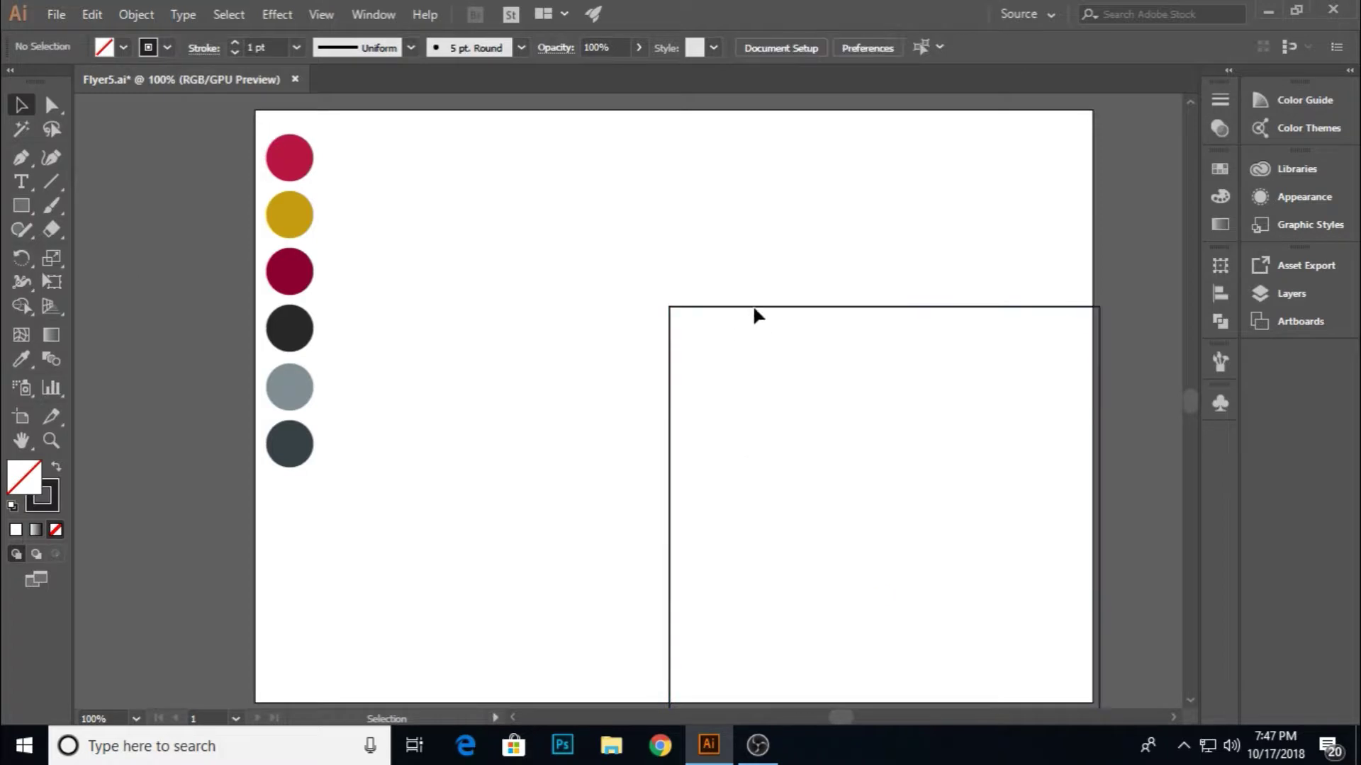
pyautogui.moveTo(708, 309); pyautogui.dragTo(528, 150)
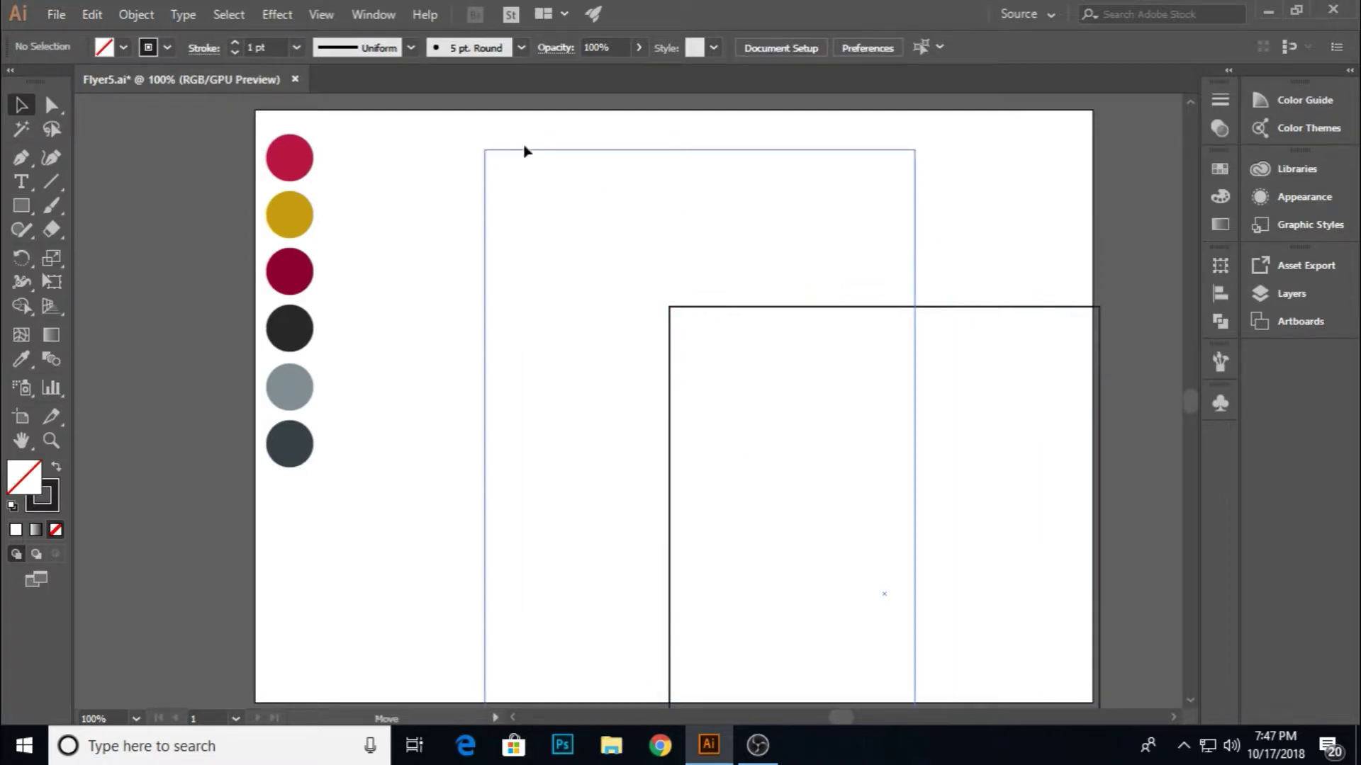
# - Set the frame's outline weight to 0.25 pt
pyautogui.click(297, 46)
pyautogui.click(319, 68)
pyautogui.click(486, 373)
pyautogui.click(466, 338)
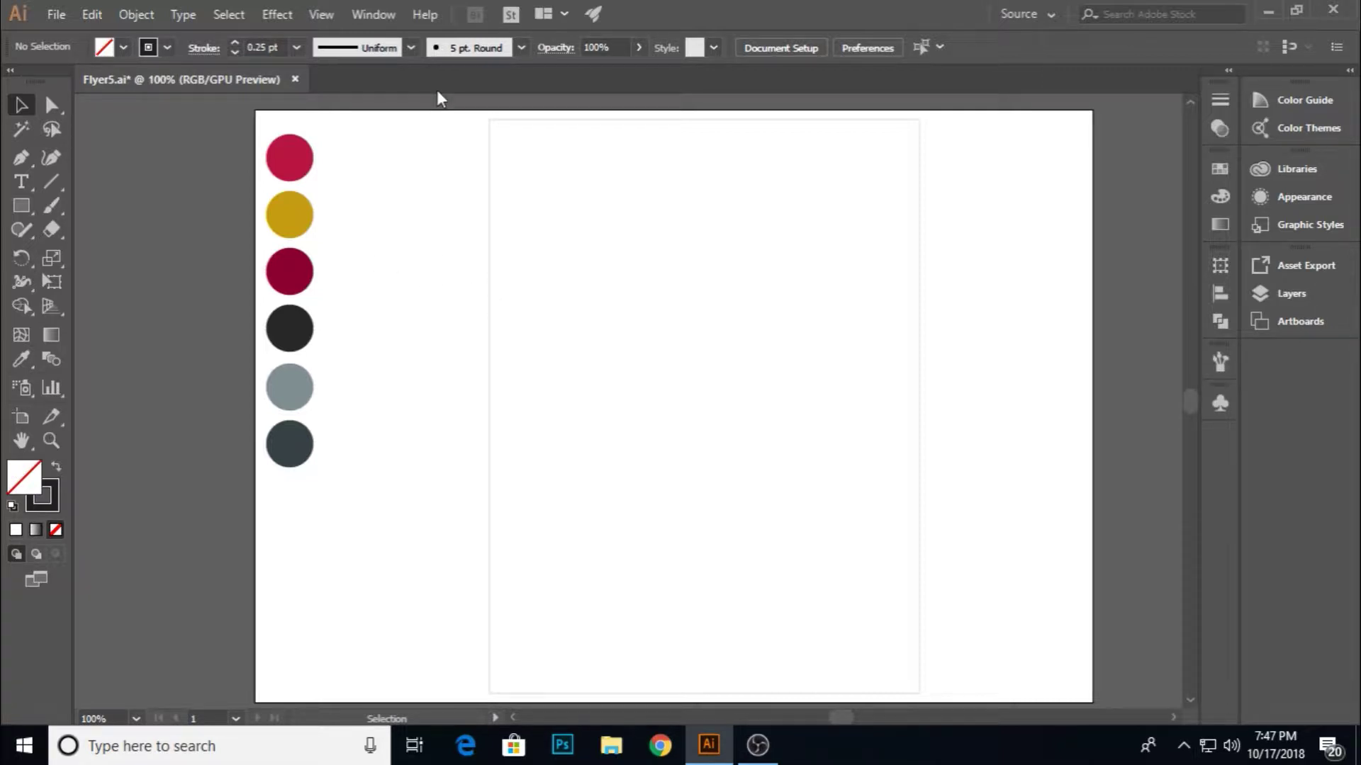
pyautogui.click(22, 158)
# - Draw a closed triangle from the frame's top-left corner to its right edge and top-right corner
pyautogui.click(489, 119)
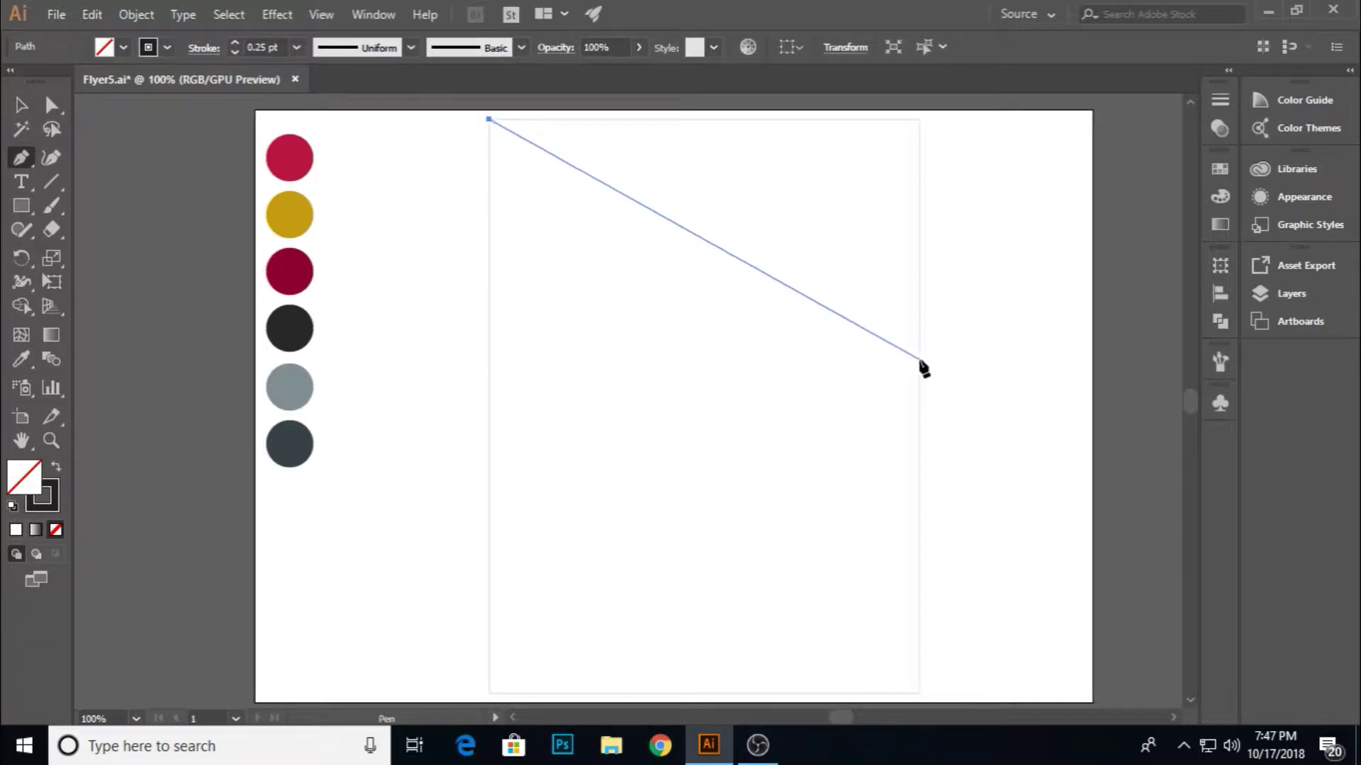
pyautogui.click(919, 359)
pyautogui.click(919, 120)
pyautogui.click(489, 119)
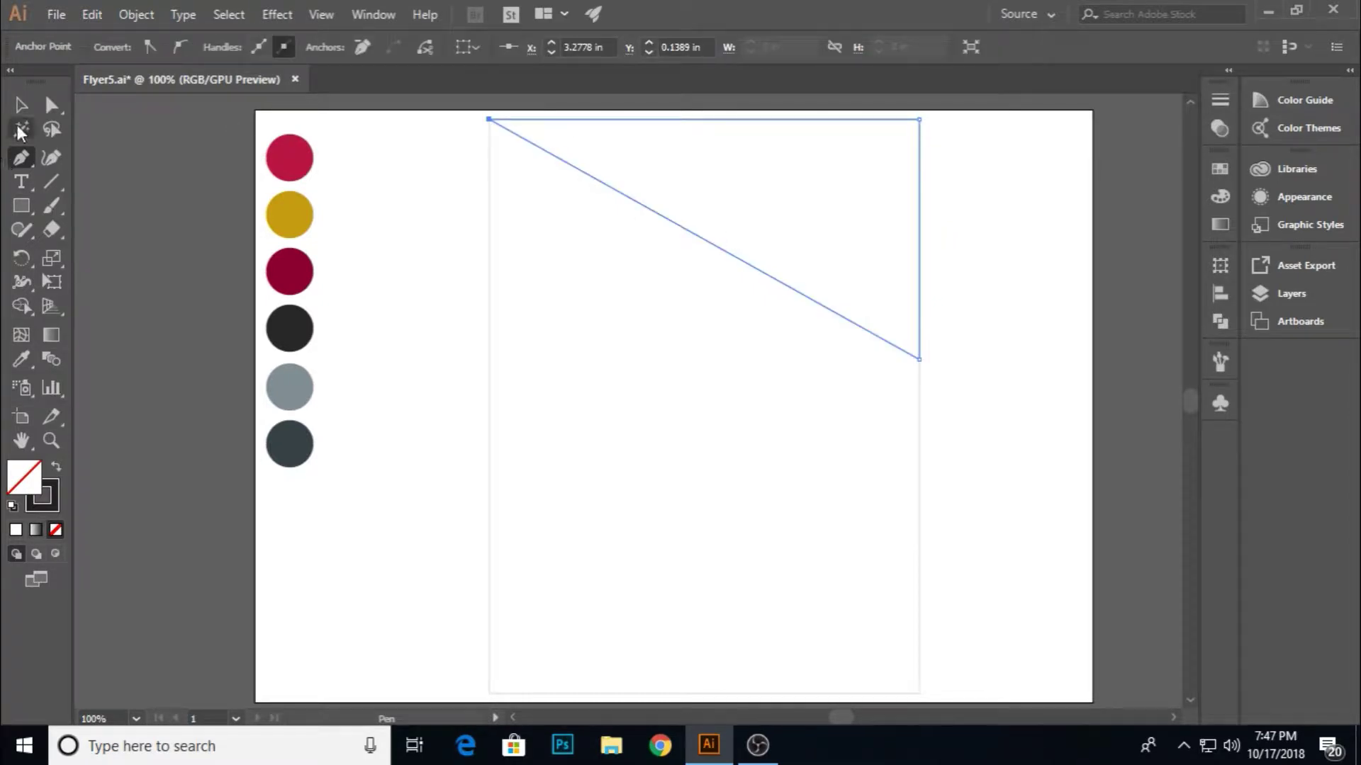
pyautogui.press('a')
# - Bend the triangle's diagonal edge into a smooth S-shaped curve
pyautogui.moveTo(21, 157); pyautogui.dragTo(106, 231)
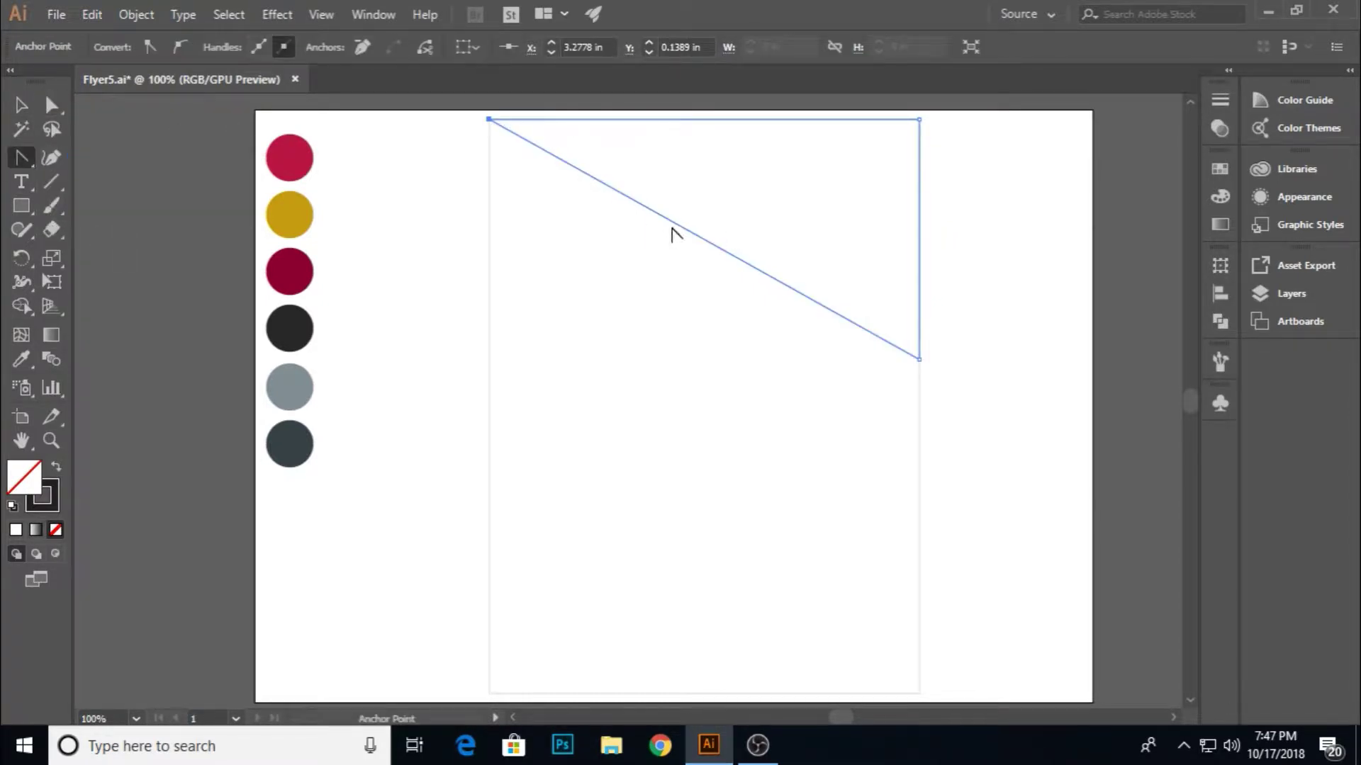
pyautogui.moveTo(701, 243); pyautogui.dragTo(676, 193)
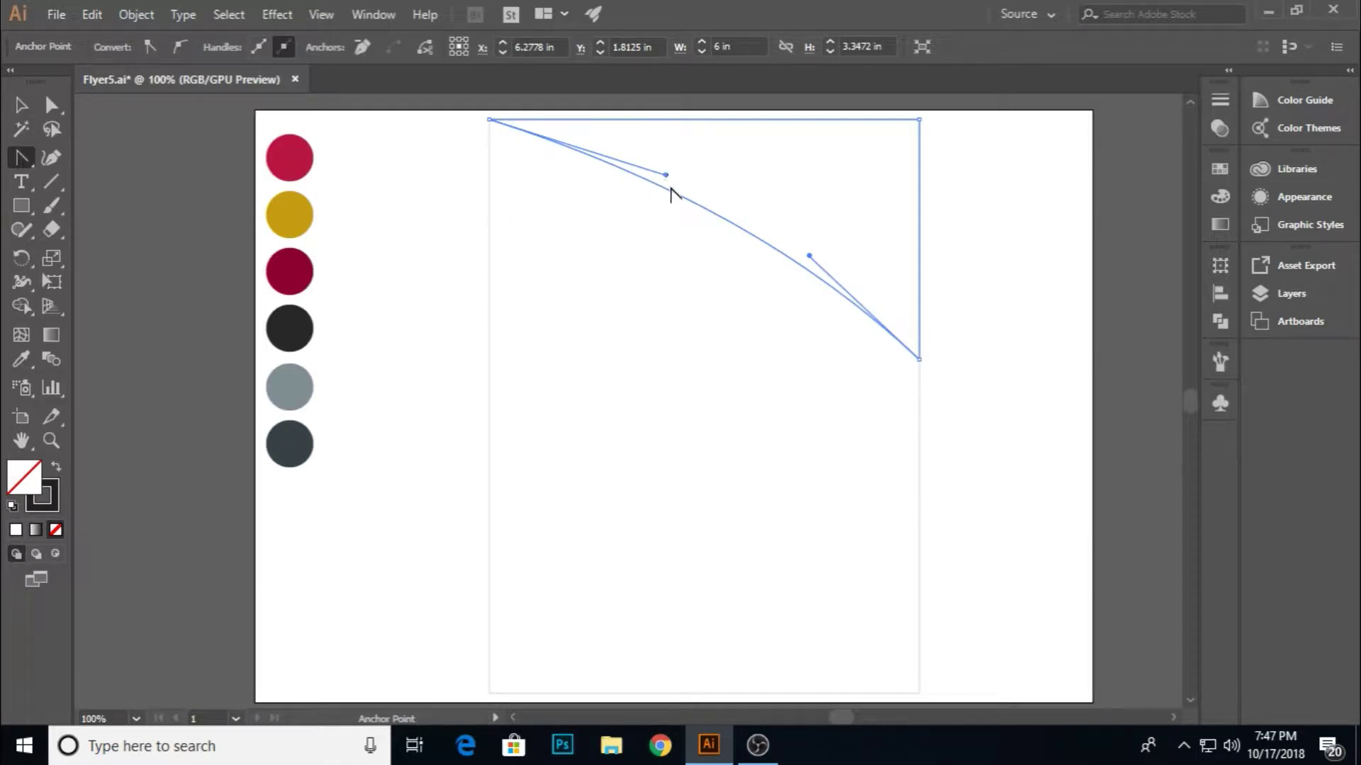
pyautogui.moveTo(671, 192)
pyautogui.mouseDown()
pyautogui.moveTo(587, 336)
pyautogui.moveTo(609, 257)
pyautogui.mouseUp()
pyautogui.moveTo(817, 245); pyautogui.dragTo(865, 222)
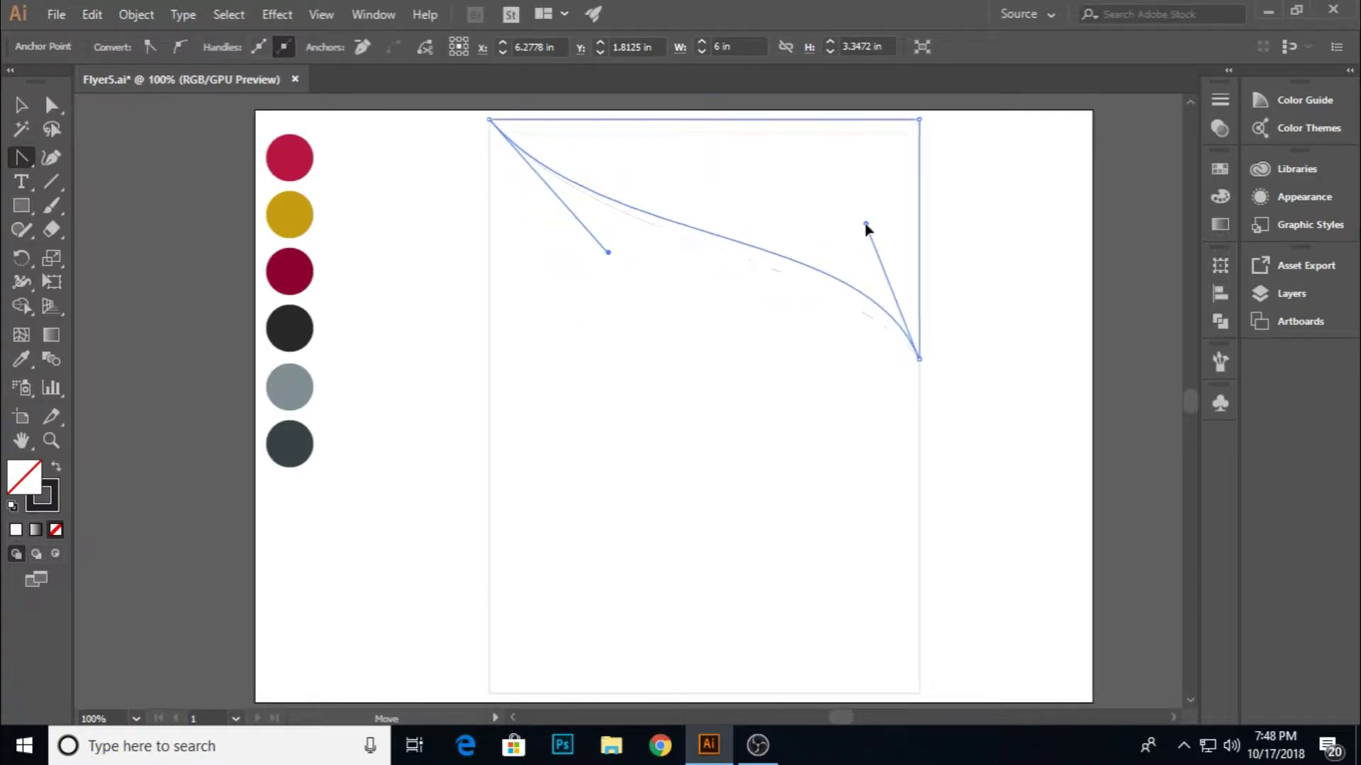
pyautogui.click(21, 105)
pyautogui.click(98, 124)
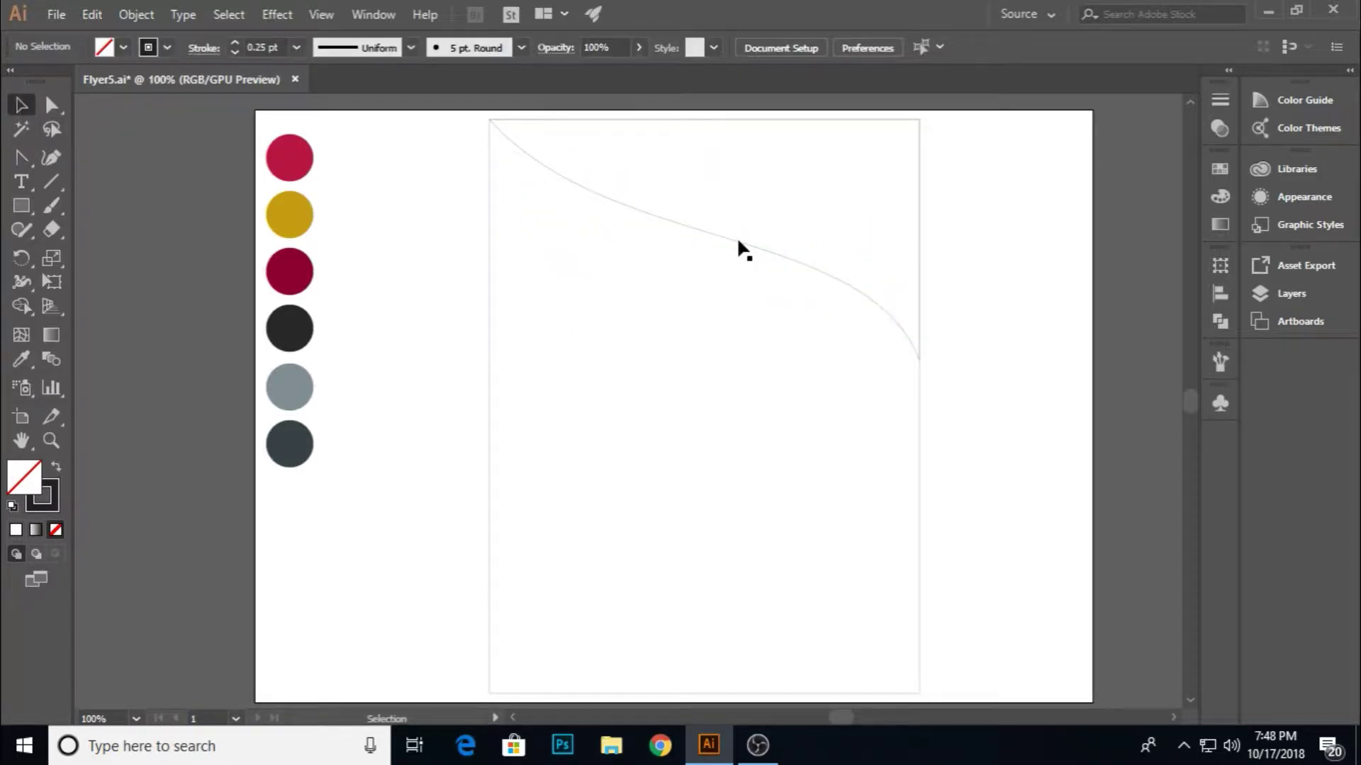
# - Alt-drag a copy of the curved shape slightly below the original
pyautogui.moveTo(738, 248); pyautogui.dragTo(739, 263)
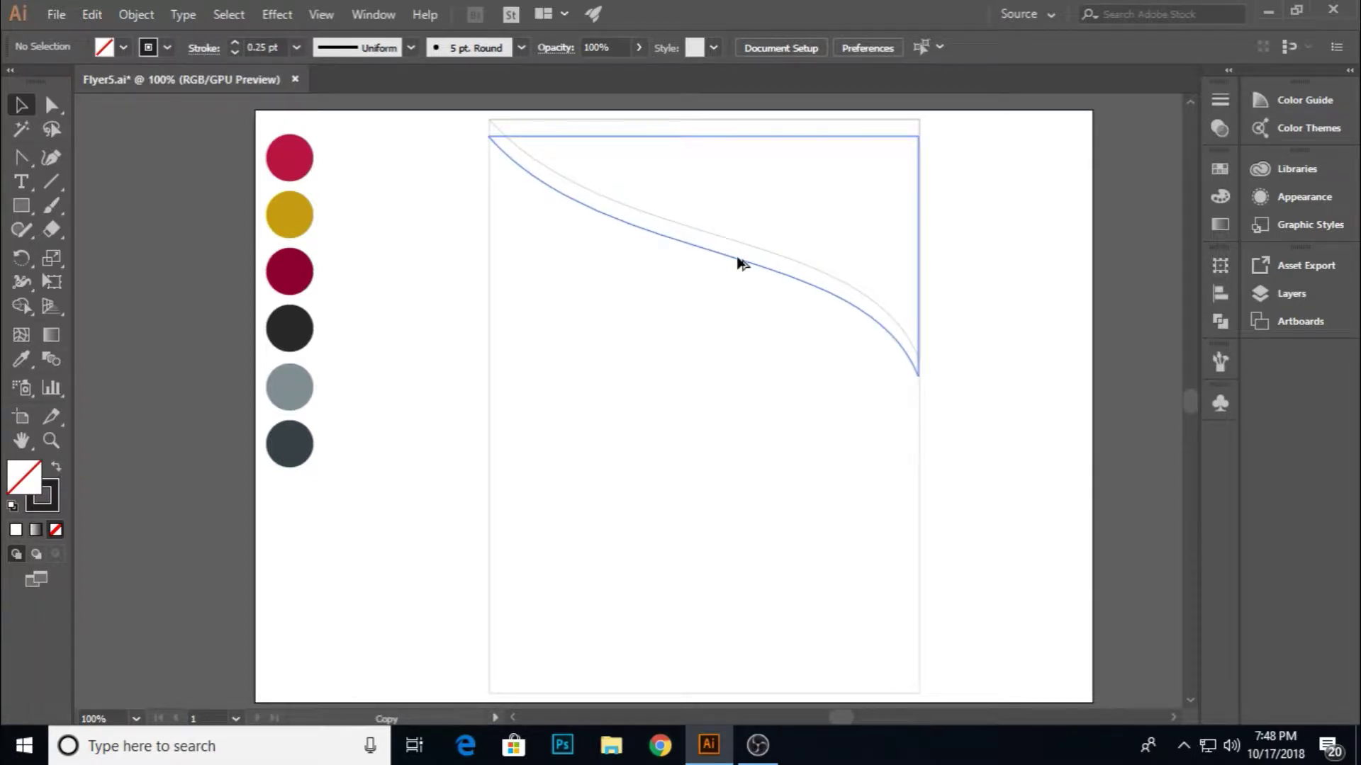
pyautogui.click(738, 264)
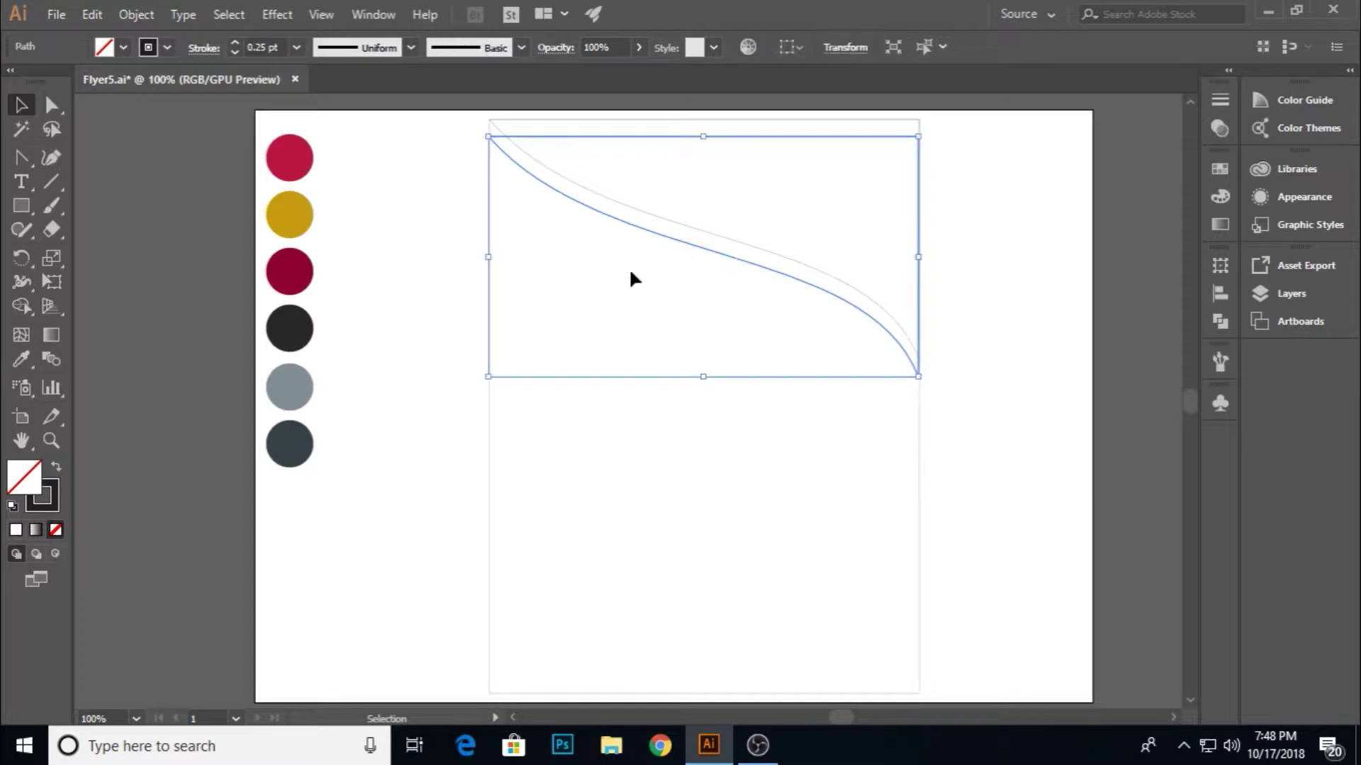
pyautogui.click(462, 177)
pyautogui.click(508, 157)
pyautogui.click(51, 105)
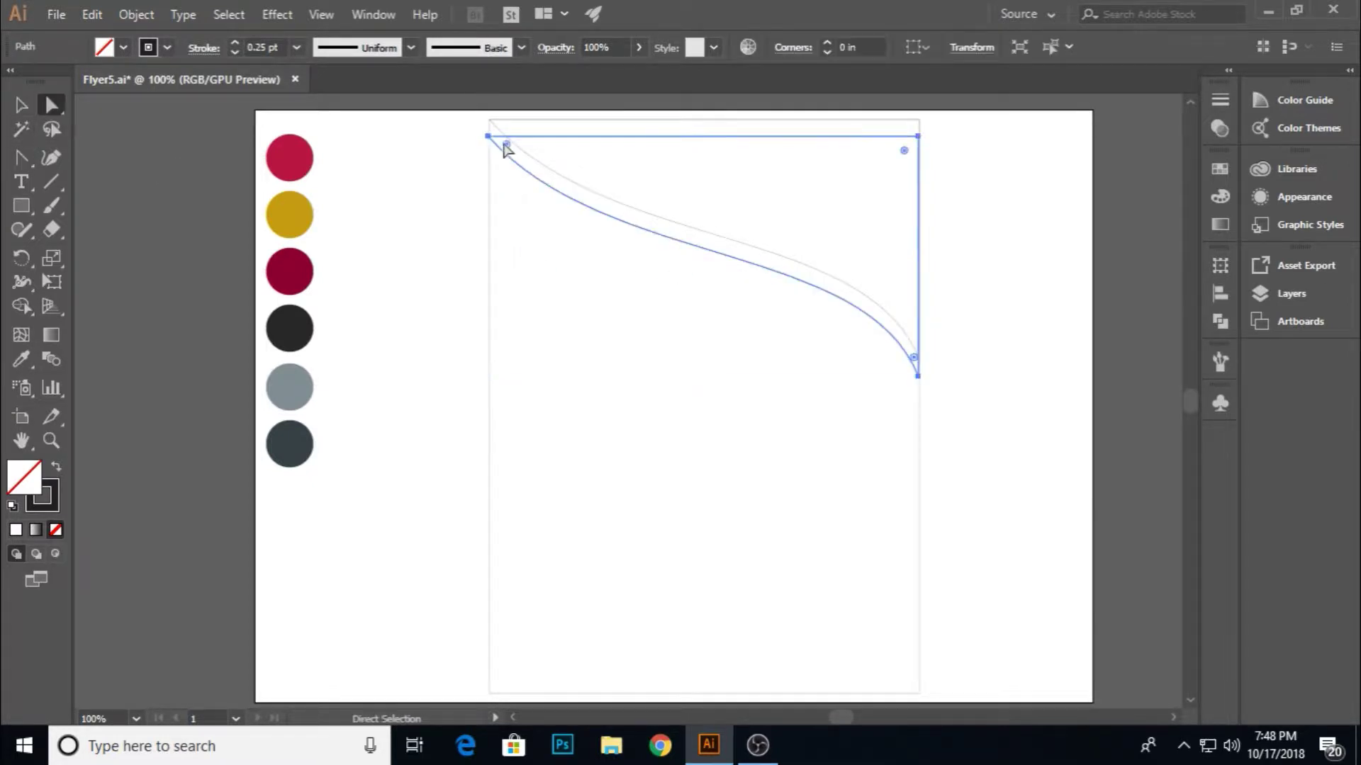
pyautogui.click(487, 152)
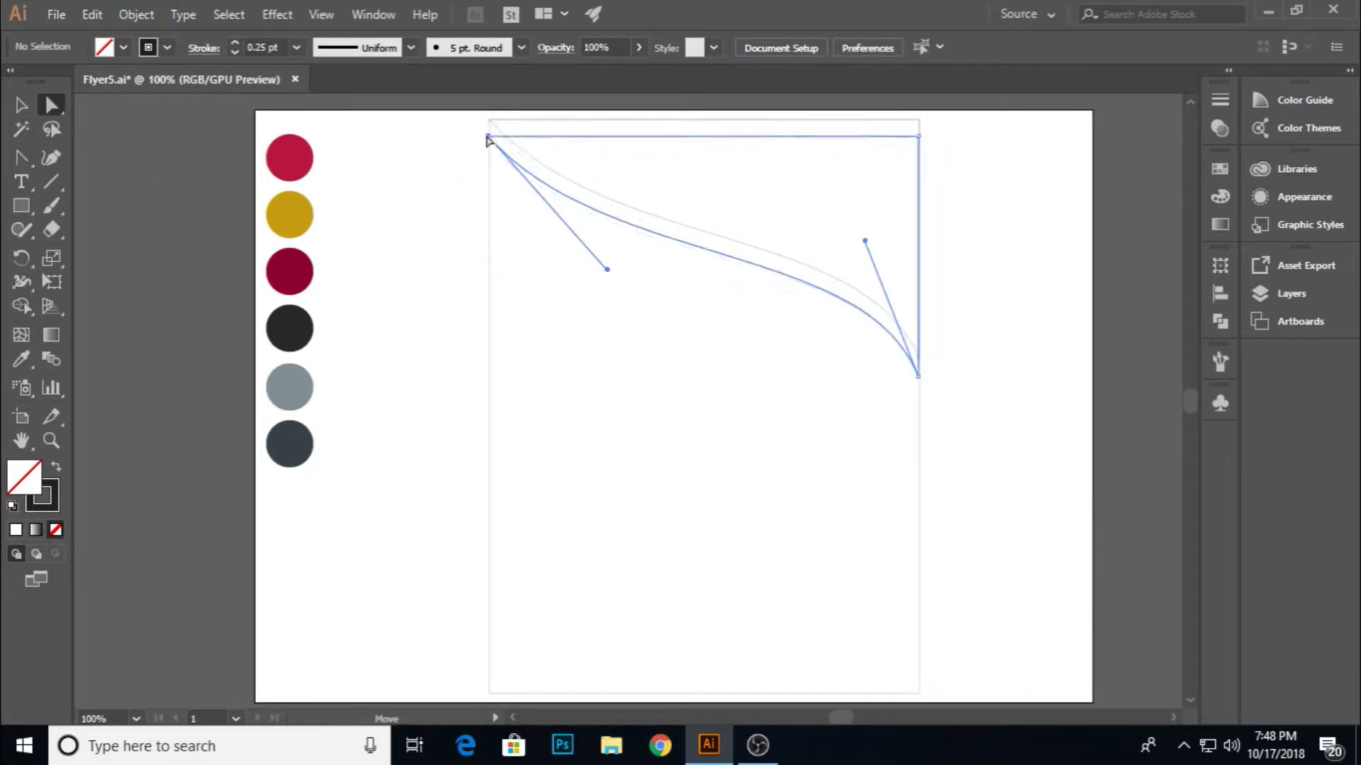
# - Reshape the copy by adjusting its left handle and its bottom-right anchor and handle
pyautogui.click(490, 124)
pyautogui.moveTo(607, 261); pyautogui.dragTo(571, 276)
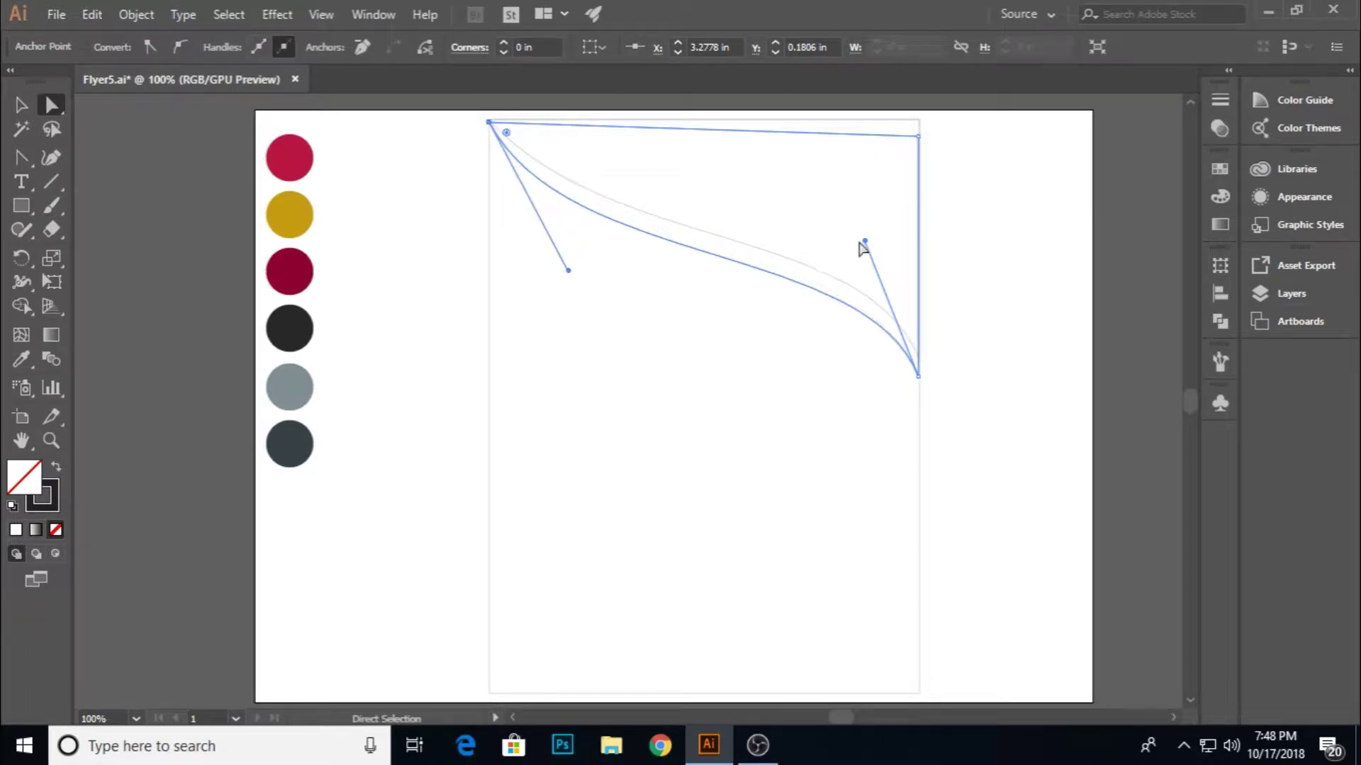
pyautogui.moveTo(918, 376); pyautogui.dragTo(918, 359)
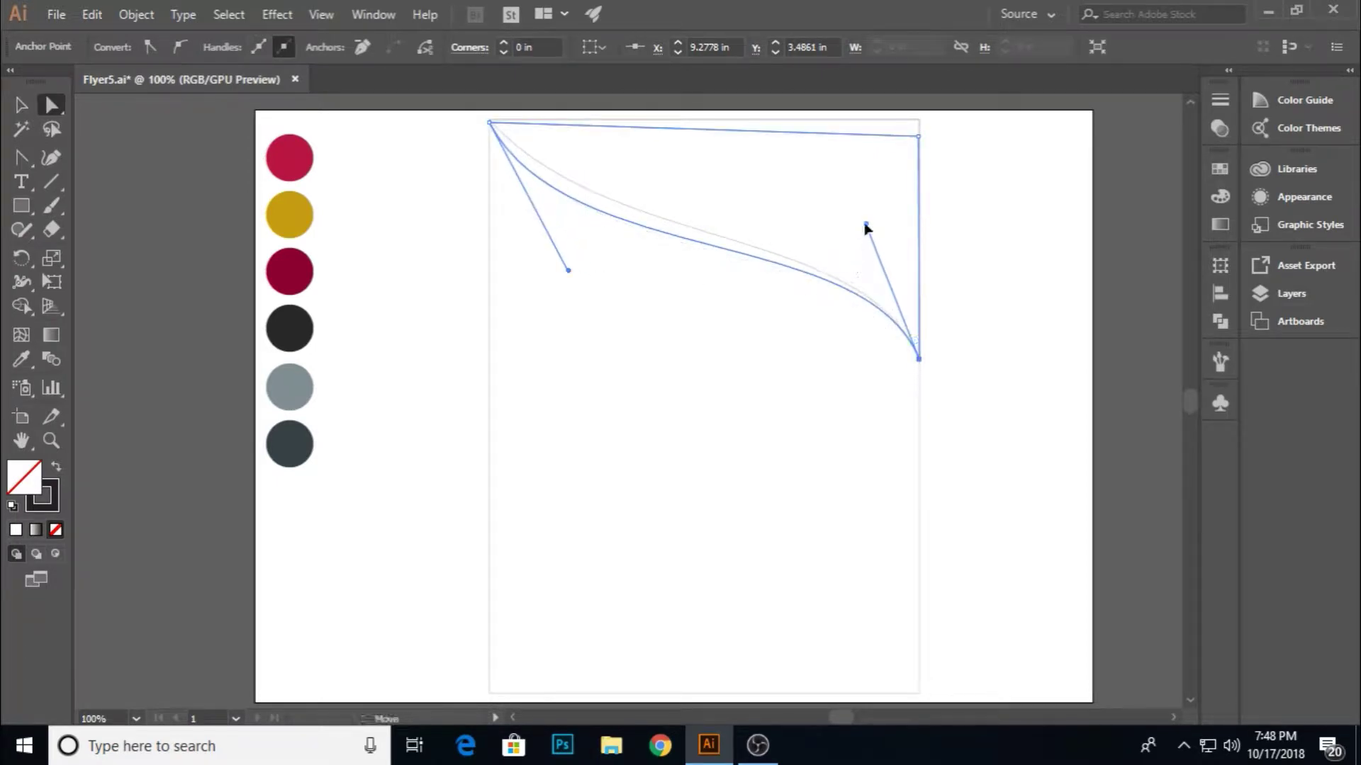
pyautogui.moveTo(866, 223); pyautogui.dragTo(839, 227)
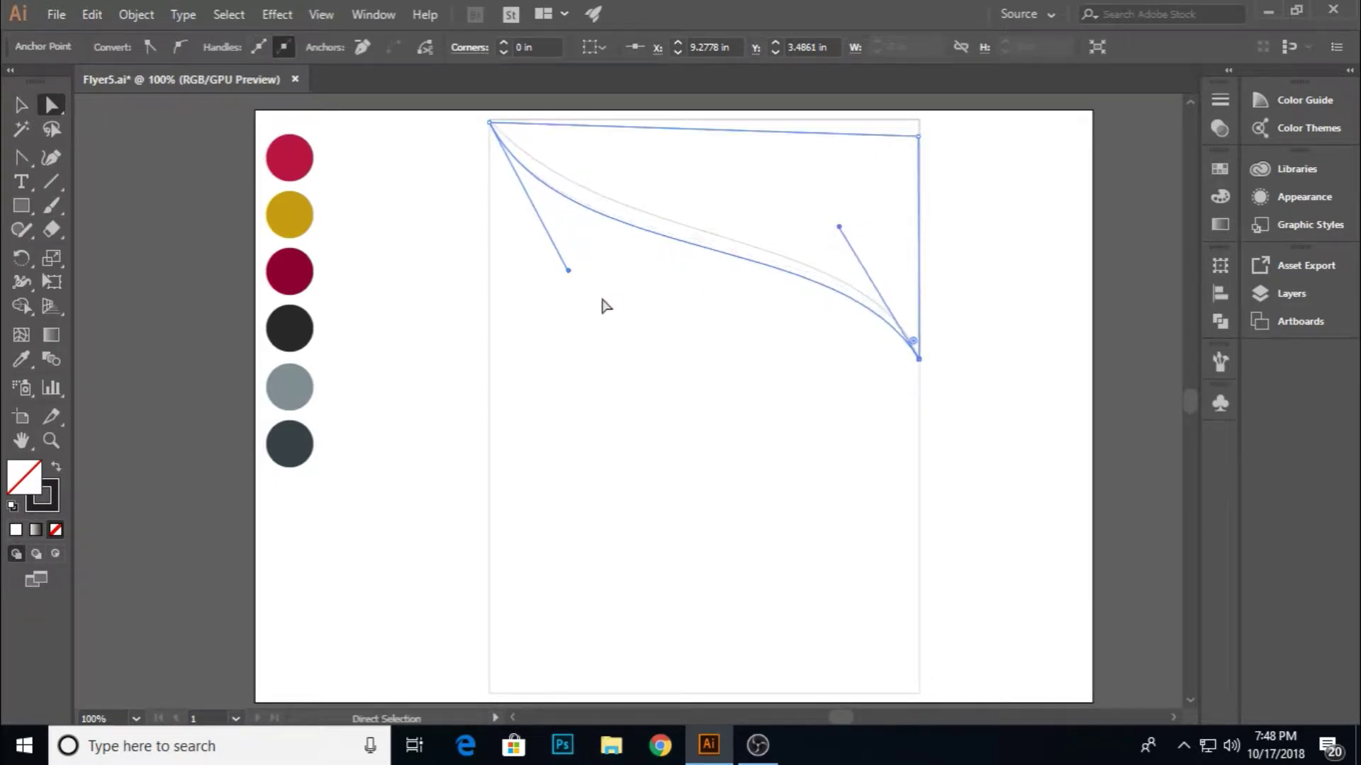
pyautogui.moveTo(568, 270); pyautogui.dragTo(560, 264)
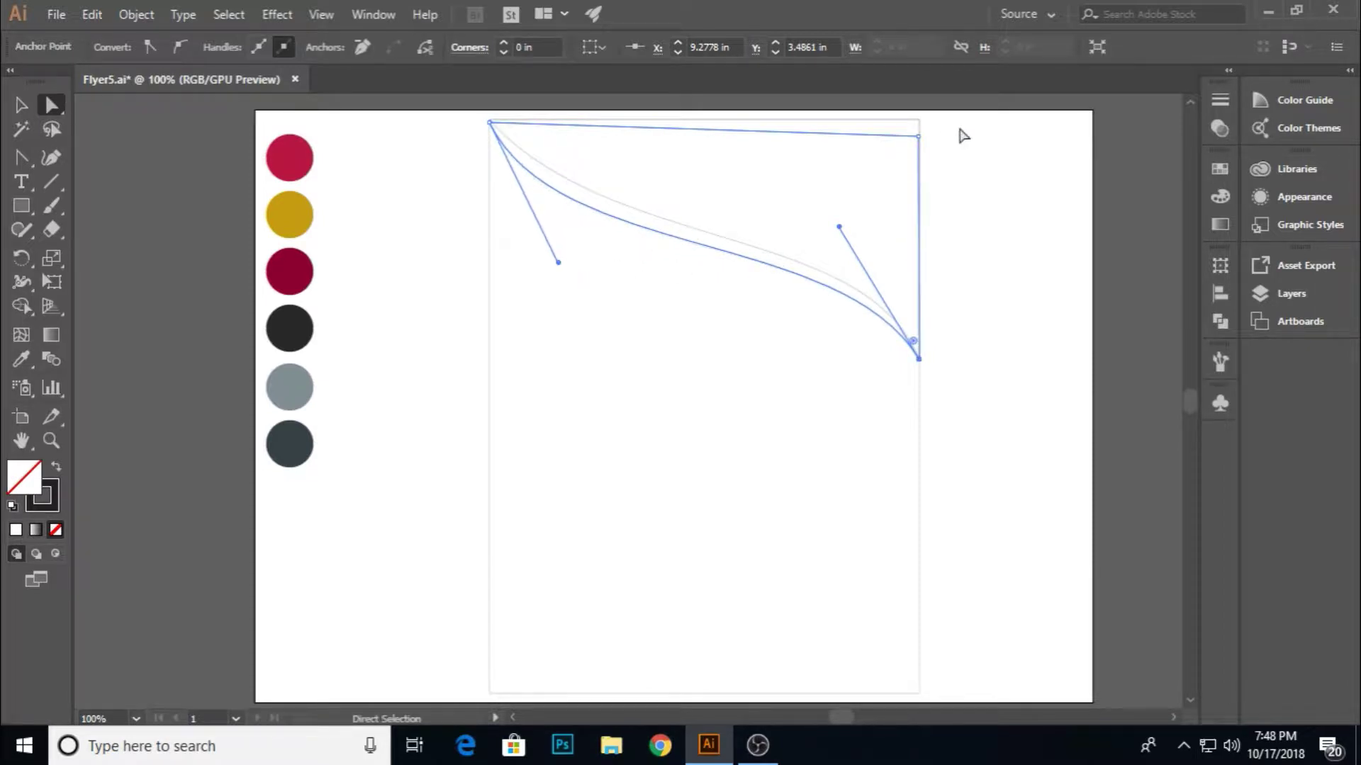
pyautogui.moveTo(918, 358); pyautogui.dragTo(919, 370)
pyautogui.moveTo(839, 226)
pyautogui.mouseDown()
pyautogui.moveTo(850, 221)
pyautogui.moveTo(842, 245)
pyautogui.mouseUp()
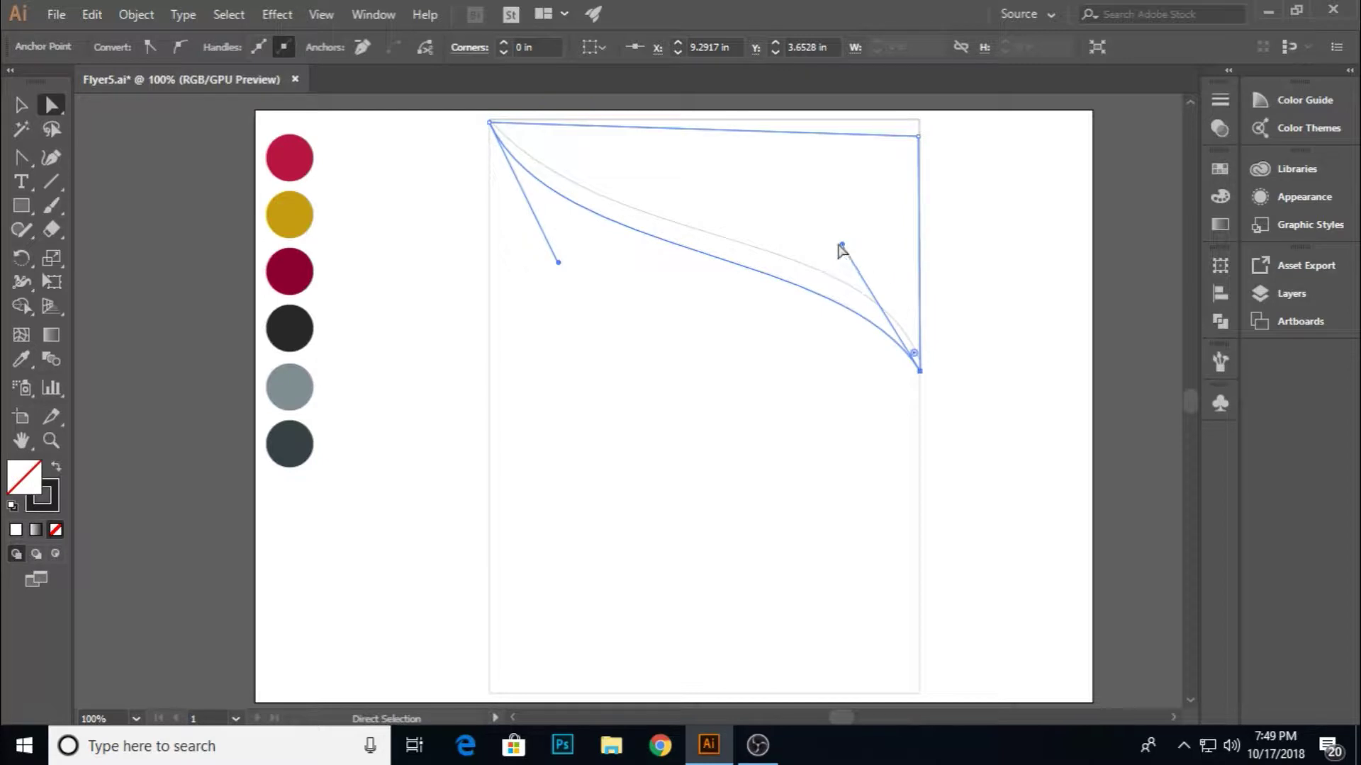
pyautogui.click(871, 303)
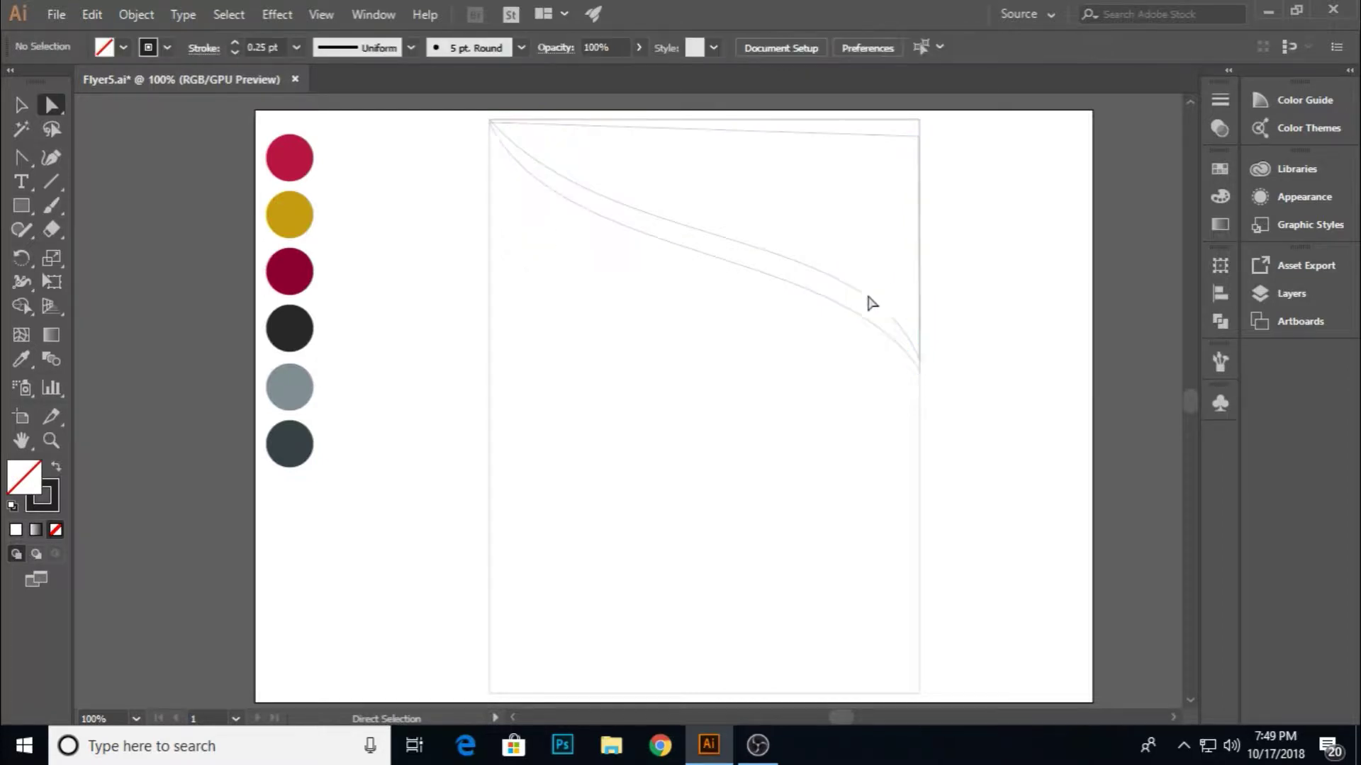
# - Refine the copy's handles and move its top-left anchor onto the upper corner
pyautogui.click(919, 369)
pyautogui.moveTo(845, 253); pyautogui.dragTo(842, 233)
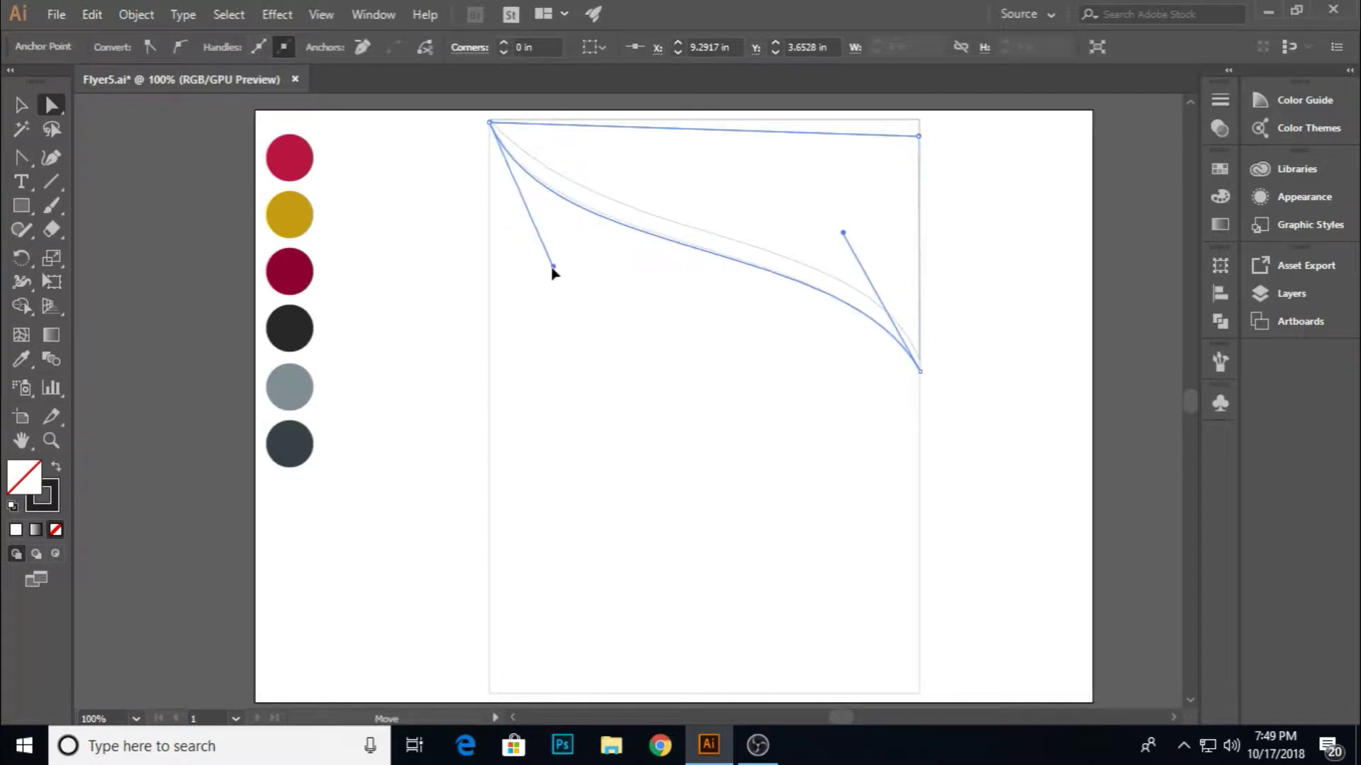
pyautogui.moveTo(558, 263); pyautogui.dragTo(559, 268)
pyautogui.click(440, 204)
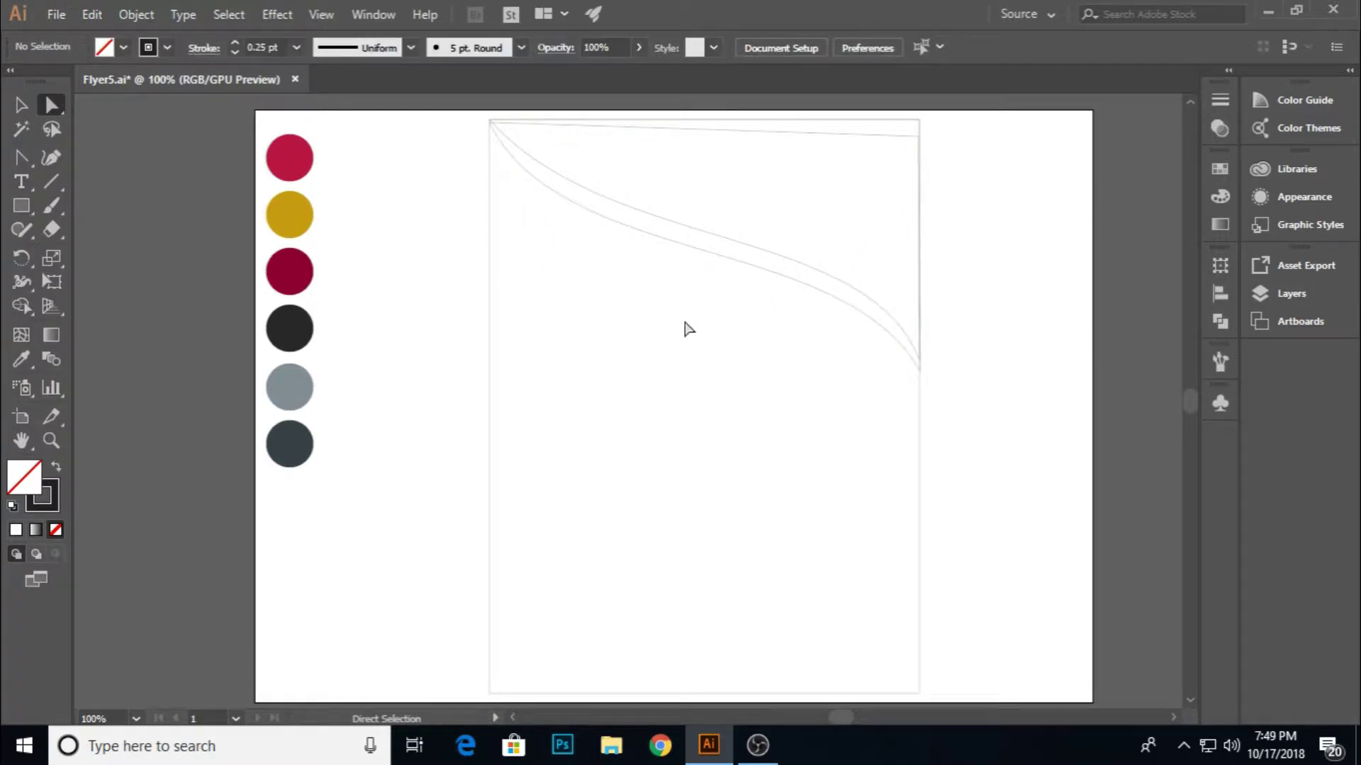
pyautogui.click(604, 212)
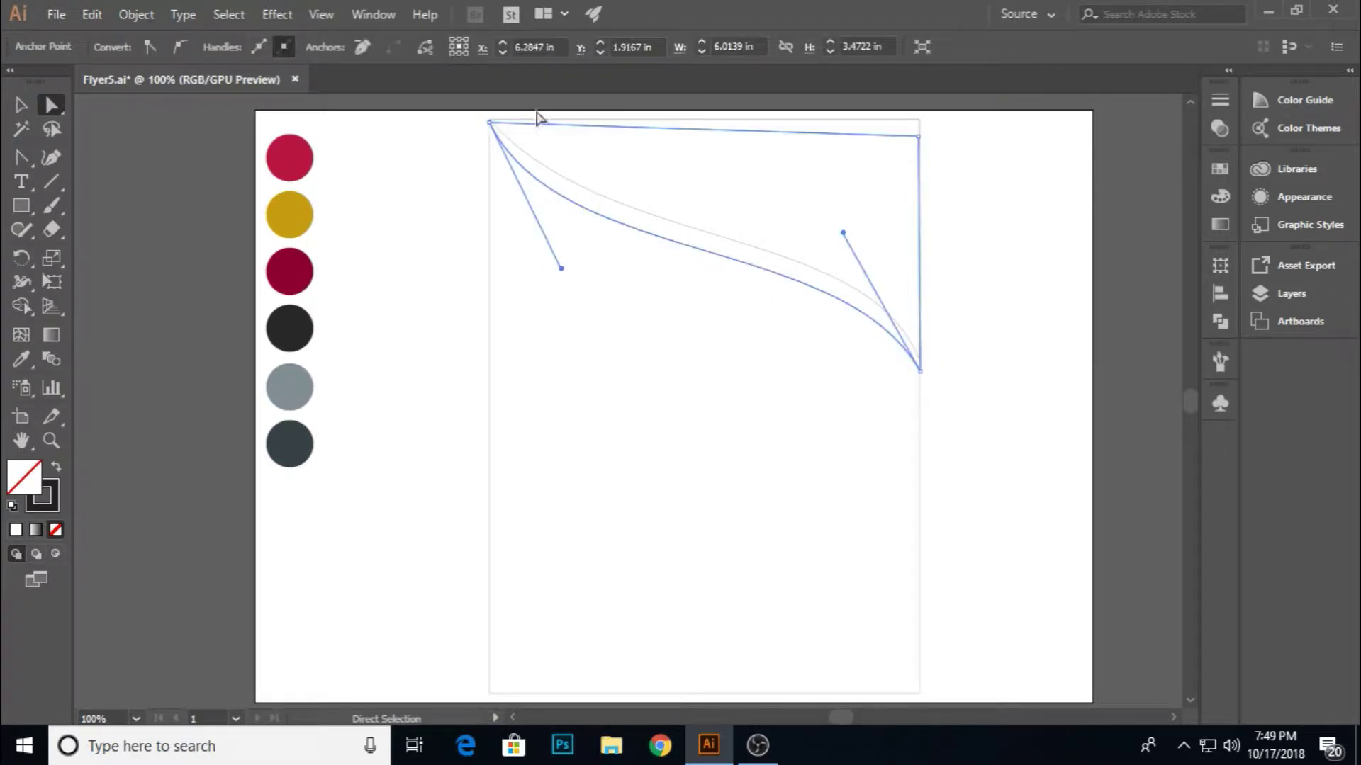
pyautogui.keyDown('alt'); pyautogui.scroll(3, 543, 182); pyautogui.keyUp('alt')
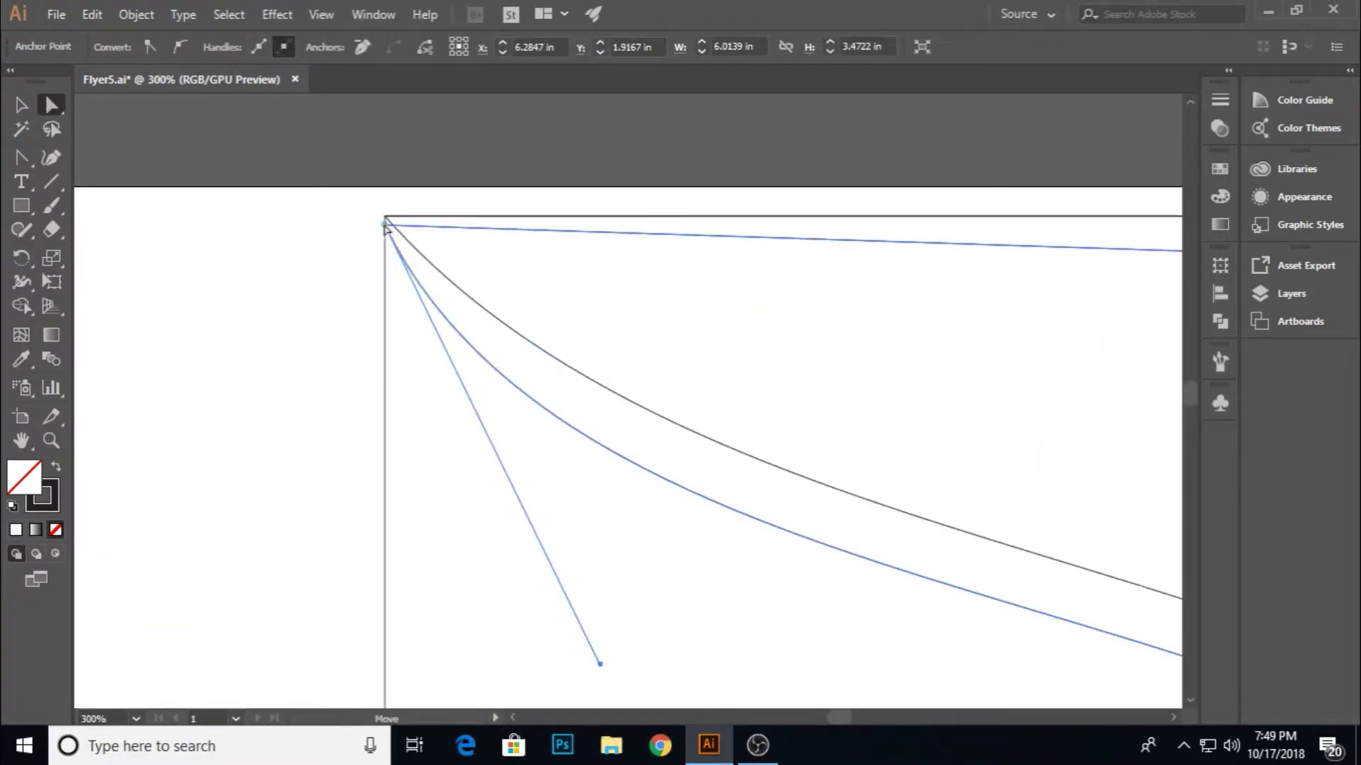
pyautogui.moveTo(384, 224); pyautogui.dragTo(384, 215)
pyautogui.moveTo(600, 664); pyautogui.dragTo(579, 658)
# - Move the copy's bottom-right anchor to meet the upper curve and fine-tune both handles
pyautogui.moveTo(873, 383)
pyautogui.mouseDown()
pyautogui.moveTo(883, 352)
pyautogui.moveTo(990, 401)
pyautogui.mouseUp()
pyautogui.keyDown('alt'); pyautogui.scroll(-2, 647, 326); pyautogui.keyUp('alt')
pyautogui.click(1117, 637)
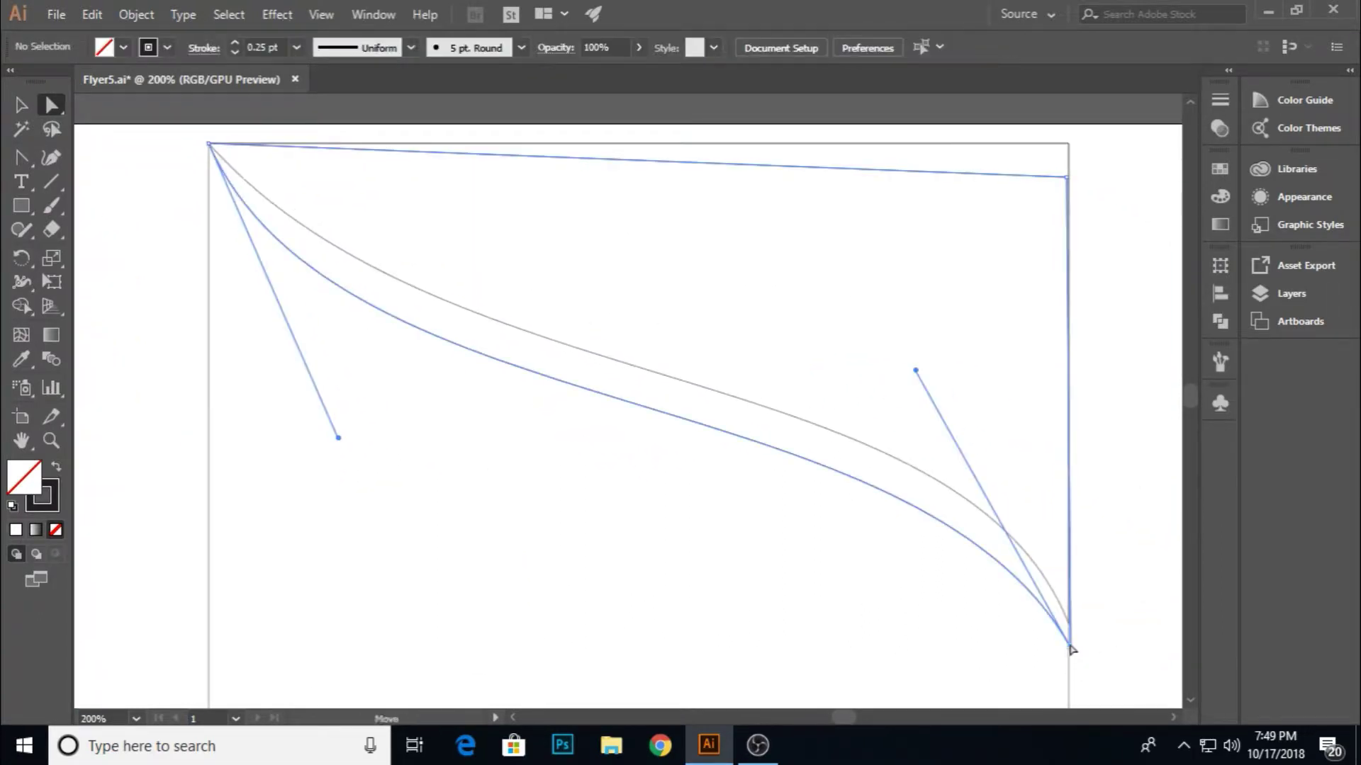
pyautogui.moveTo(1069, 646); pyautogui.dragTo(1068, 624)
pyautogui.moveTo(348, 457); pyautogui.dragTo(337, 416)
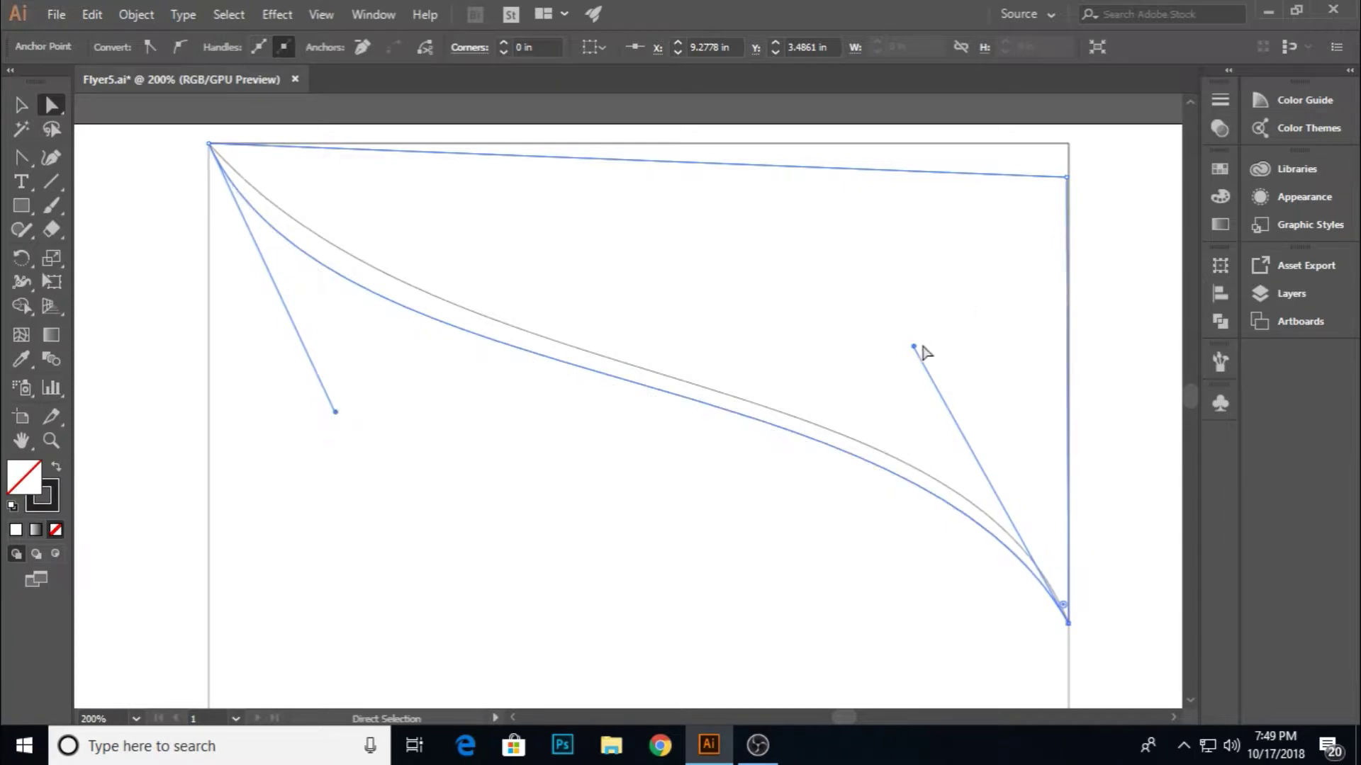
pyautogui.moveTo(914, 347); pyautogui.dragTo(908, 372)
pyautogui.click(1128, 489)
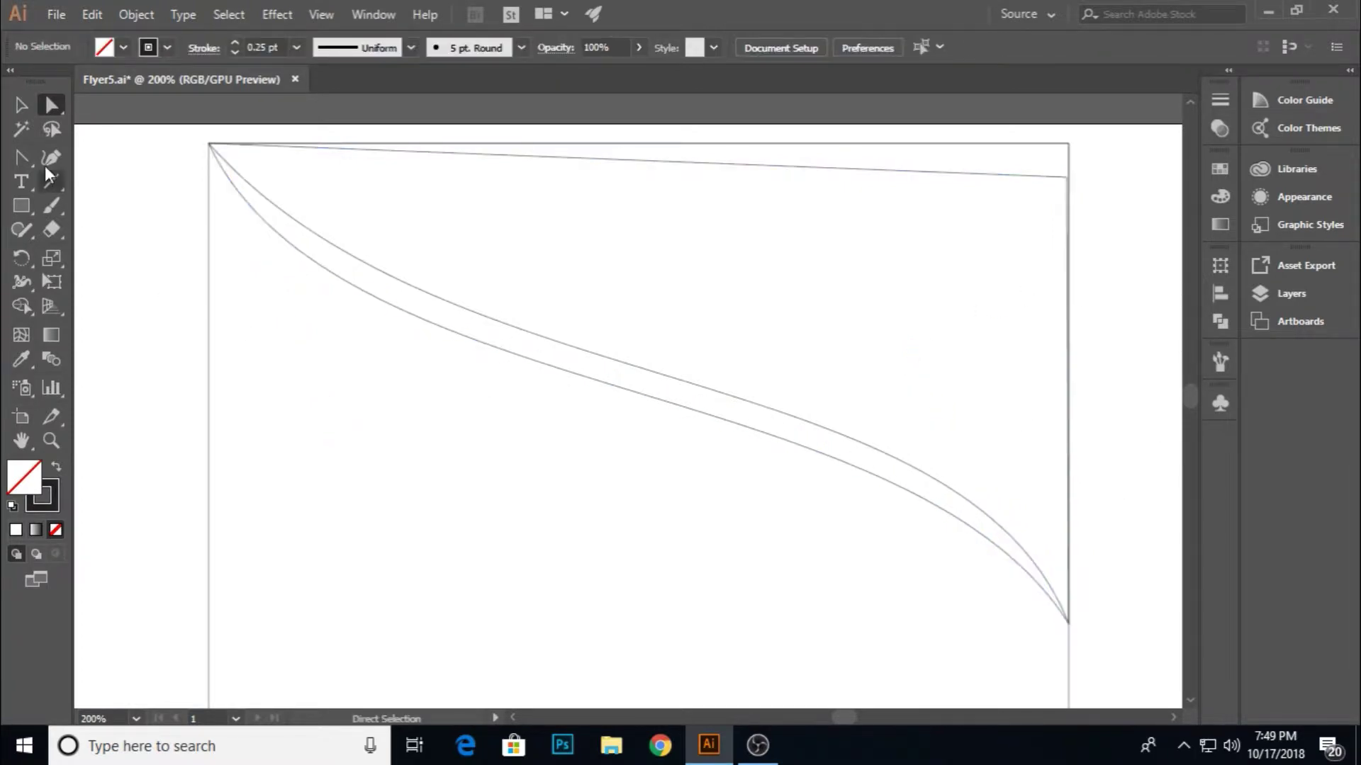
pyautogui.click(405, 278)
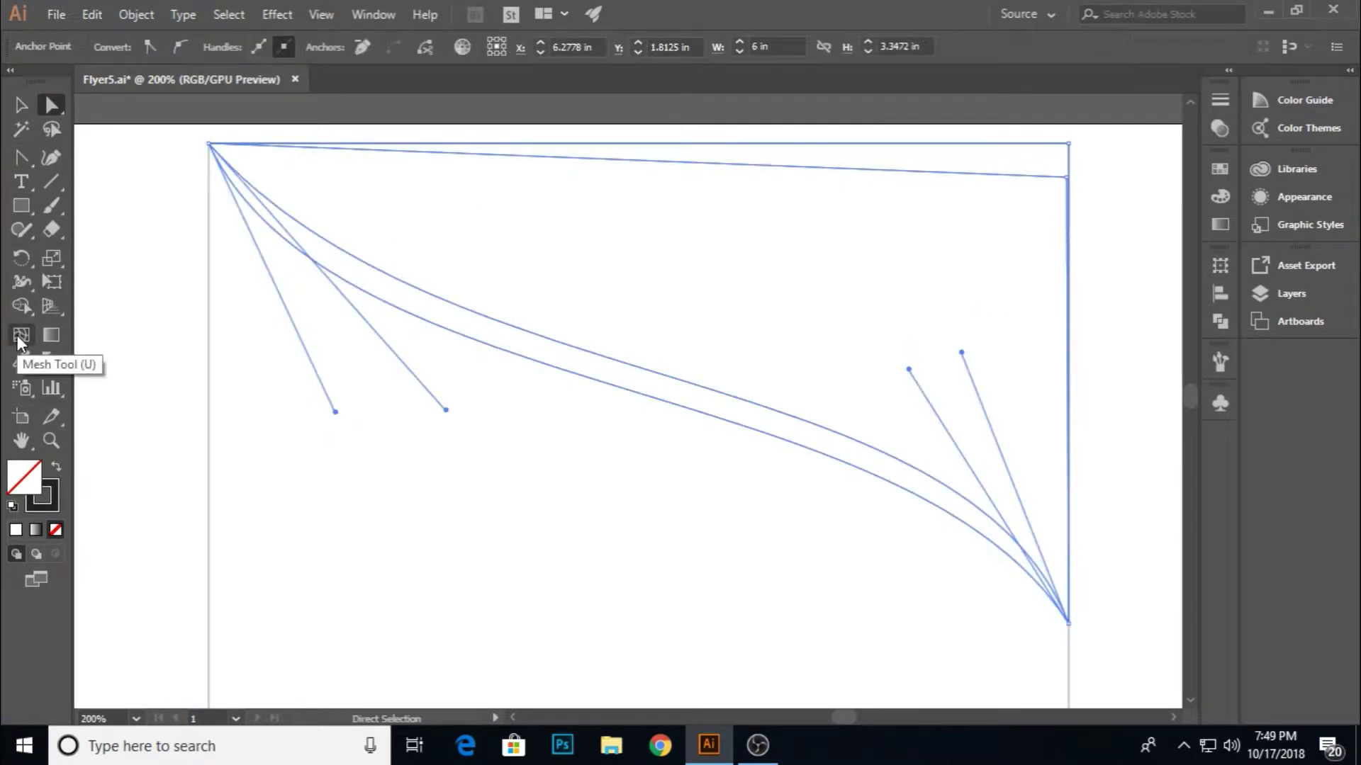
# - Merge the top triangle area with the band below using Shape Builder
pyautogui.click(22, 306)
pyautogui.moveTo(948, 151); pyautogui.dragTo(926, 219)
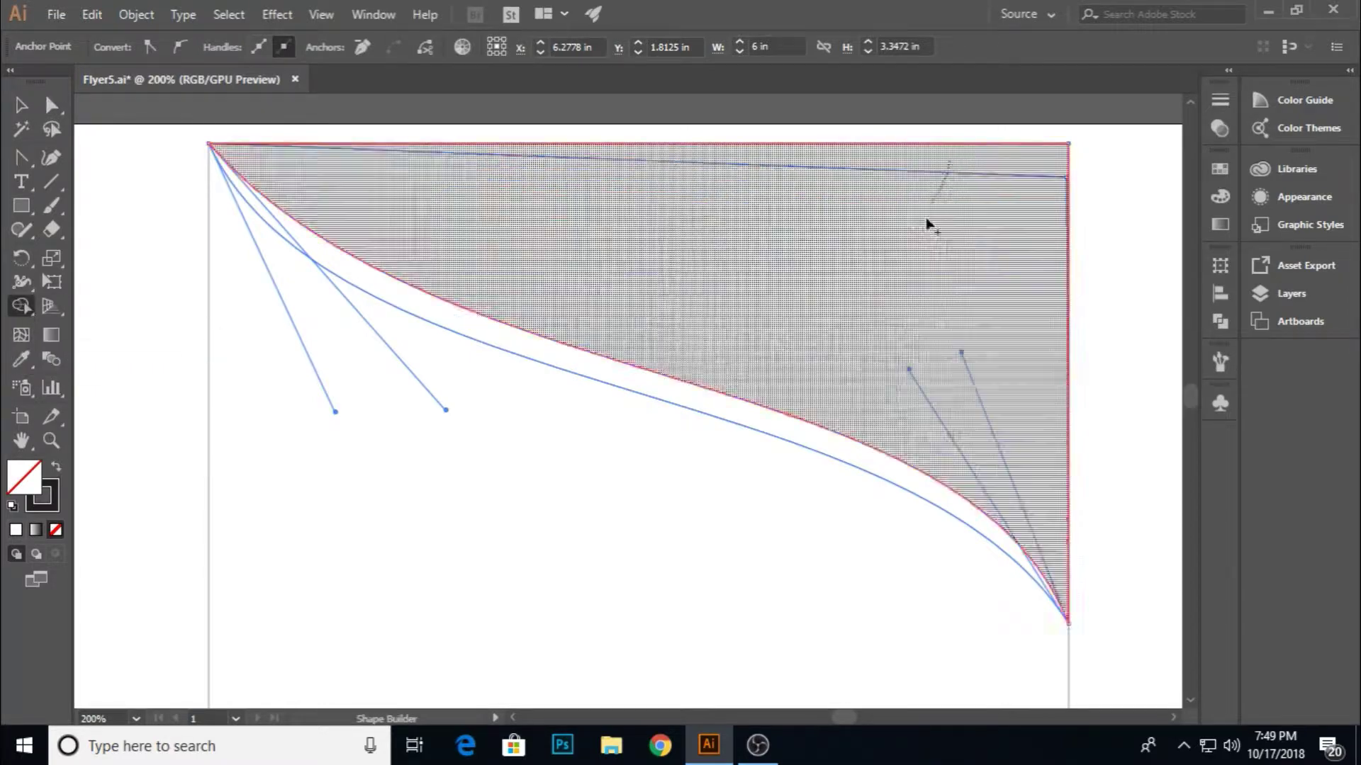
pyautogui.press('v')
pyautogui.click(279, 369)
pyautogui.click(704, 408)
# - Place a duplicate of the wave curves slightly down and to the left
pyautogui.rightClick(729, 395)
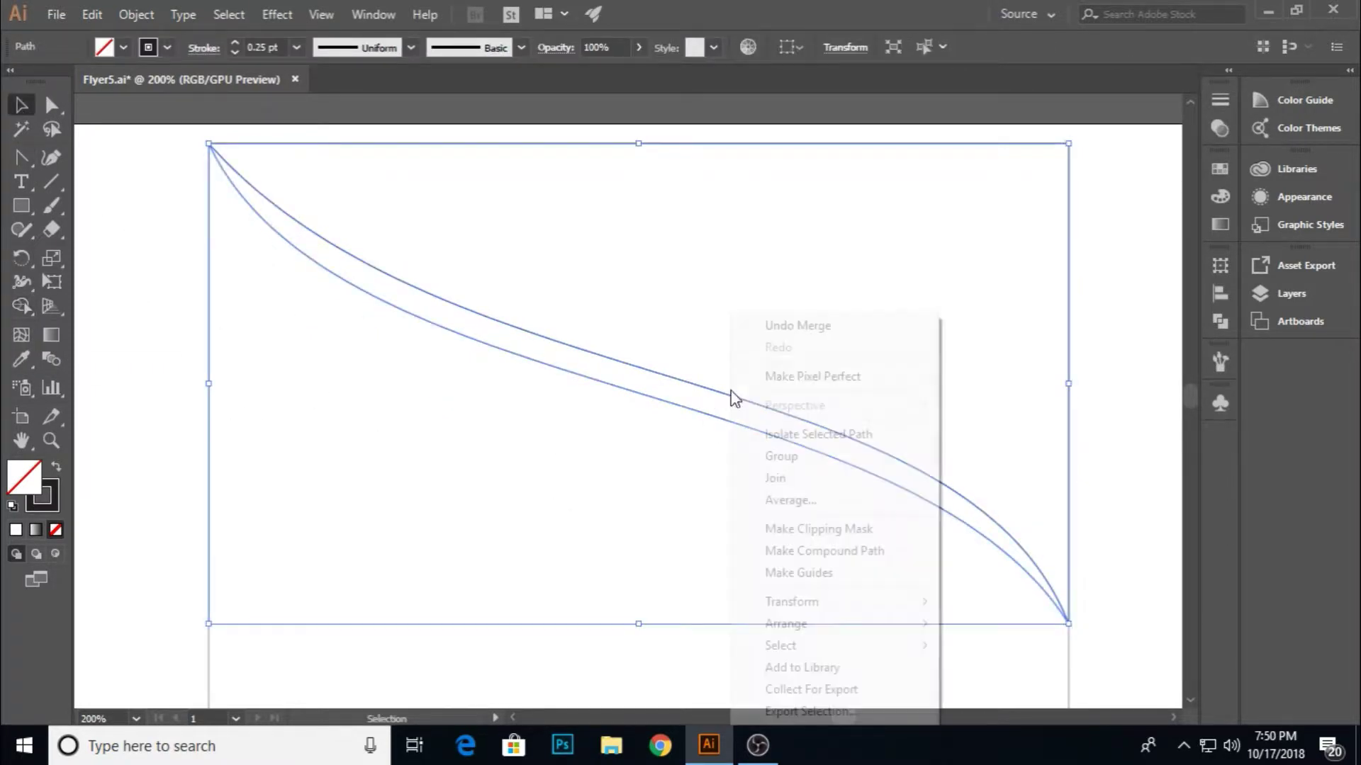
pyautogui.click(146, 416)
pyautogui.moveTo(425, 325); pyautogui.dragTo(501, 417)
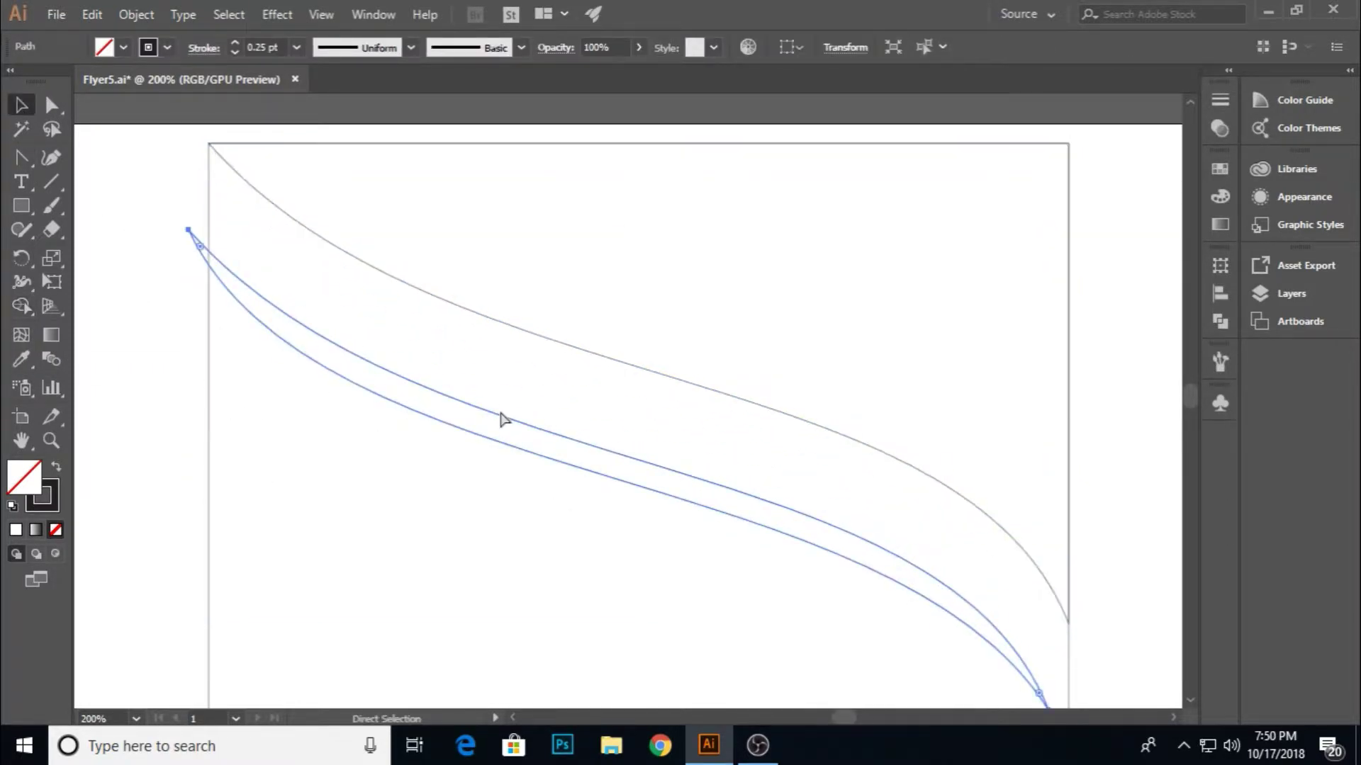
pyautogui.hotkey('ctrl', 'z')
pyautogui.click(550, 373)
pyautogui.click(631, 375)
pyautogui.moveTo(549, 371); pyautogui.dragTo(574, 426)
pyautogui.click(153, 320)
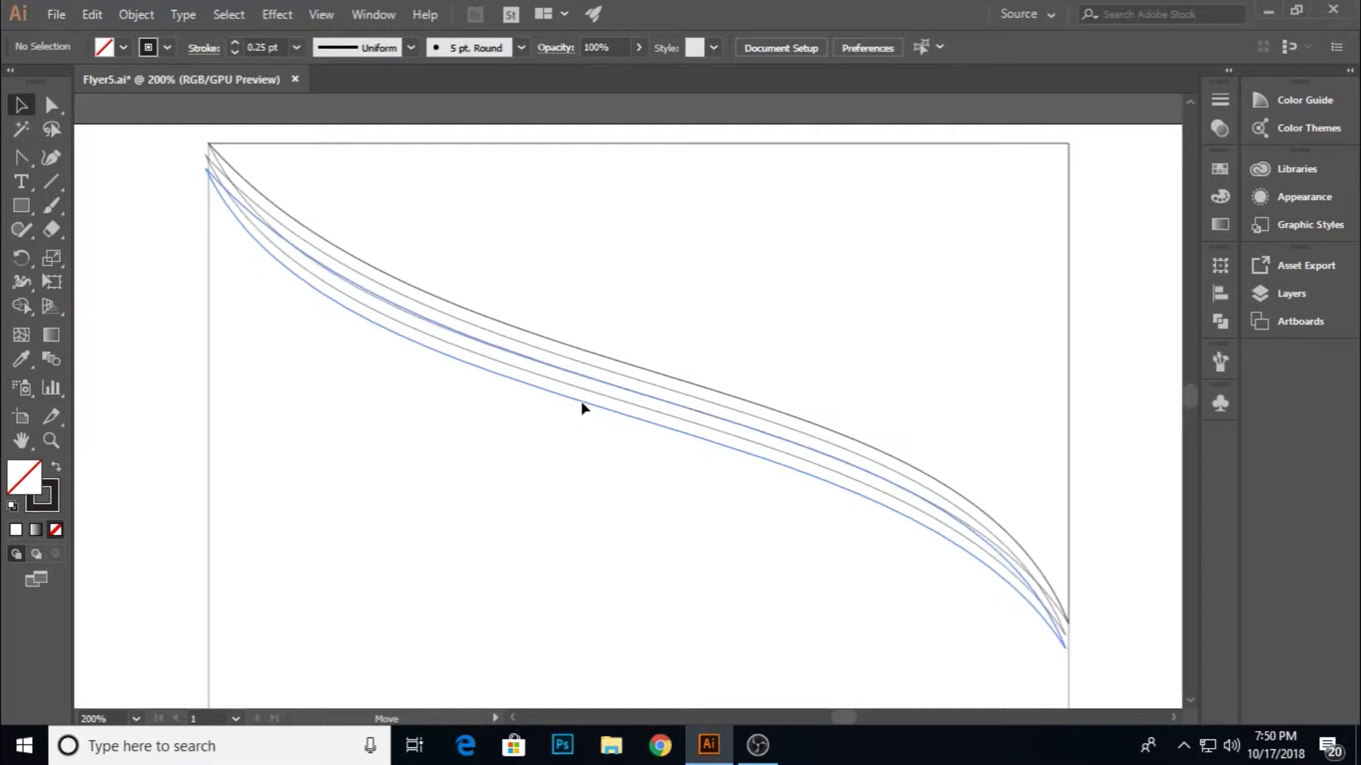
# - Pull down the handles at the shared top-left anchor to reshape the lower curve
pyautogui.click(193, 222)
pyautogui.press('a')
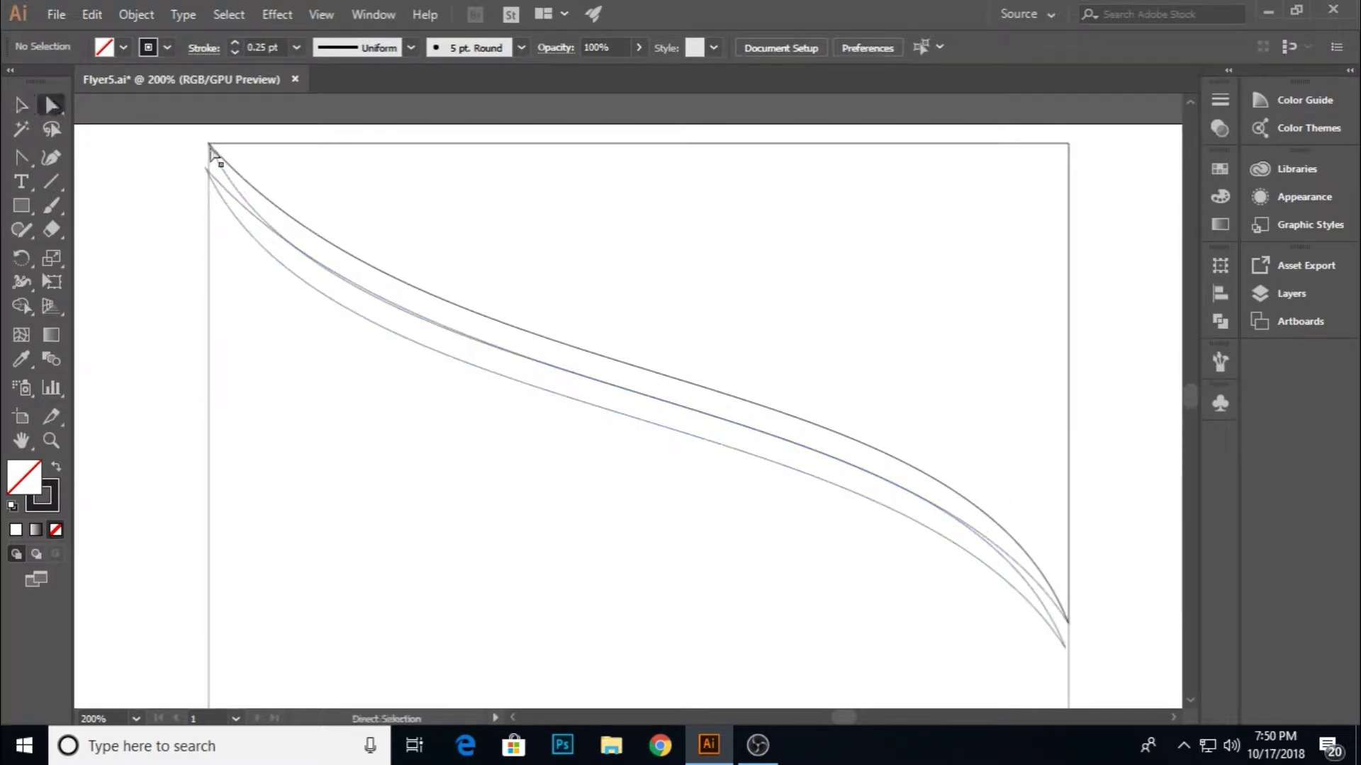
pyautogui.click(207, 144)
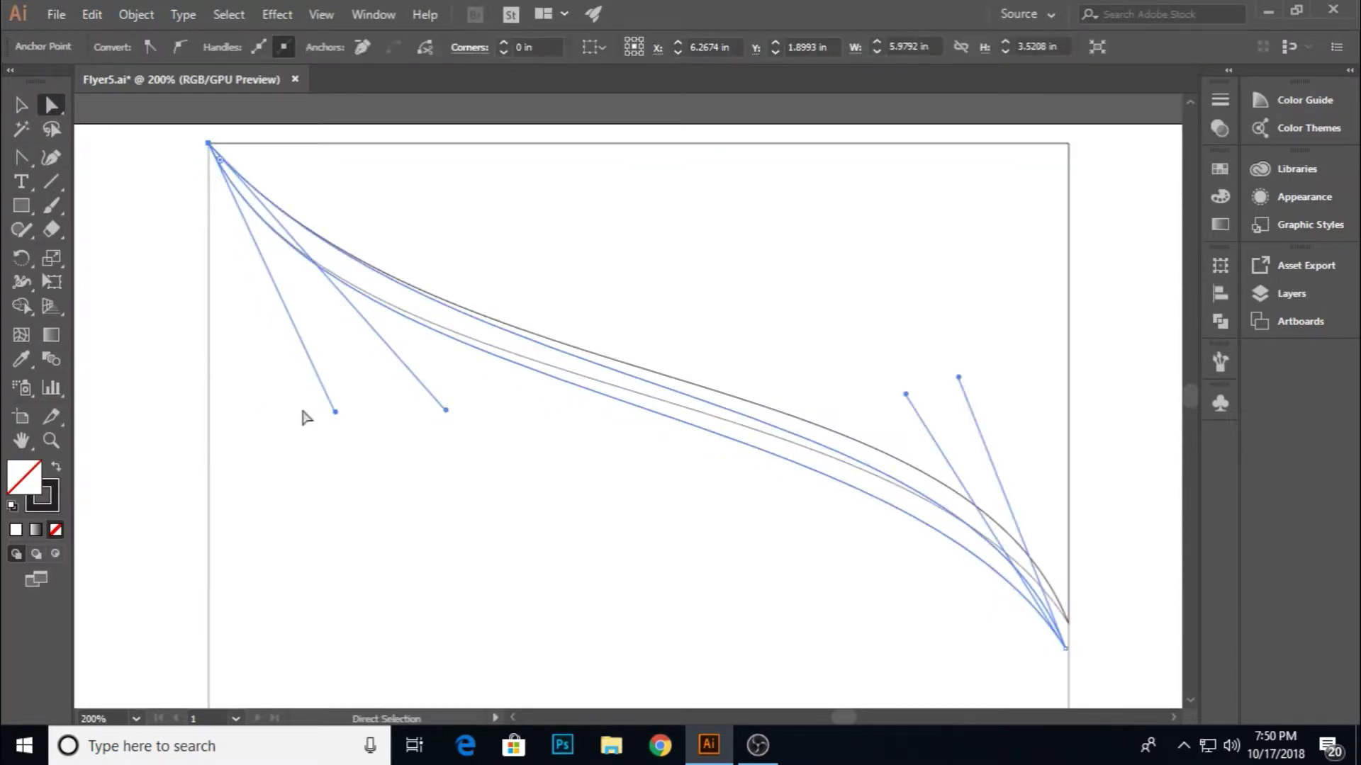
pyautogui.moveTo(445, 411); pyautogui.dragTo(428, 433)
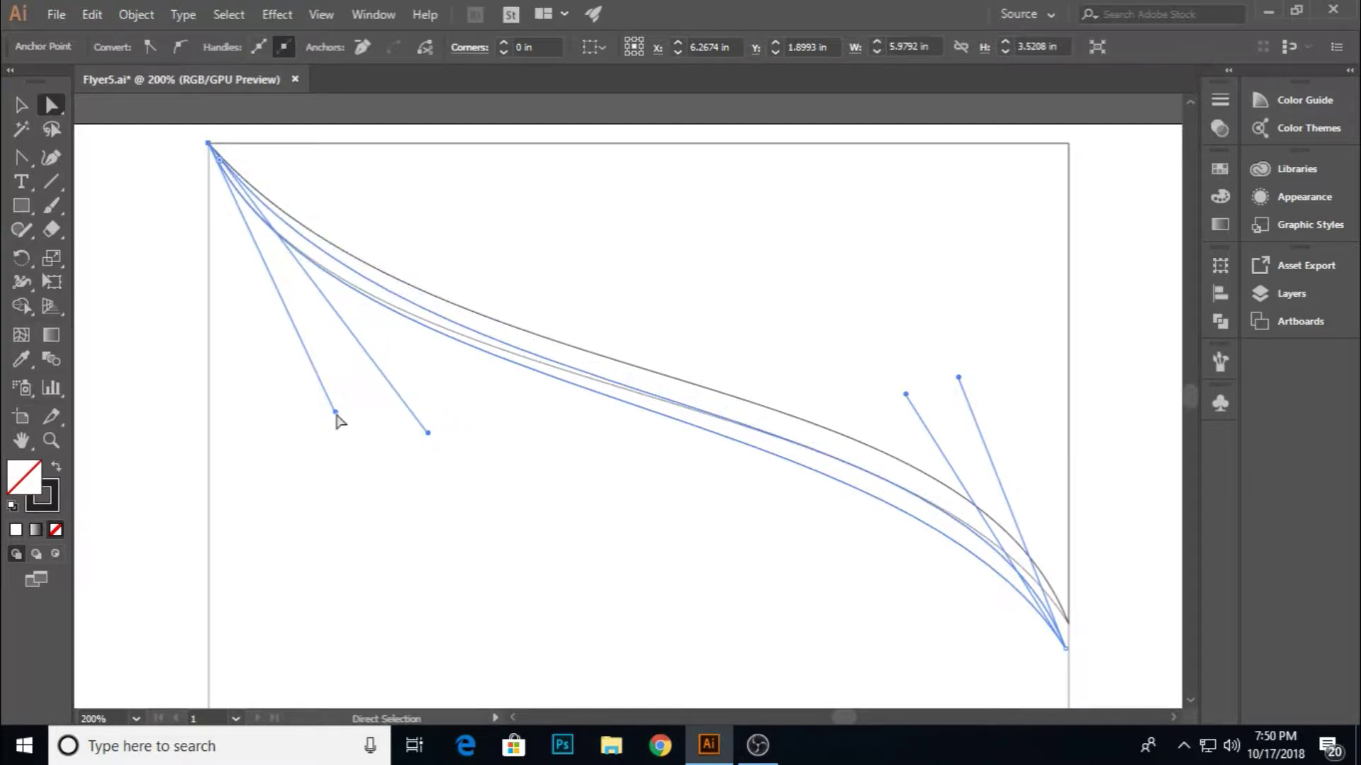
pyautogui.moveTo(336, 413)
pyautogui.mouseDown()
pyautogui.moveTo(338, 433)
pyautogui.moveTo(286, 442)
pyautogui.mouseUp()
pyautogui.click(278, 266)
pyautogui.click(285, 264)
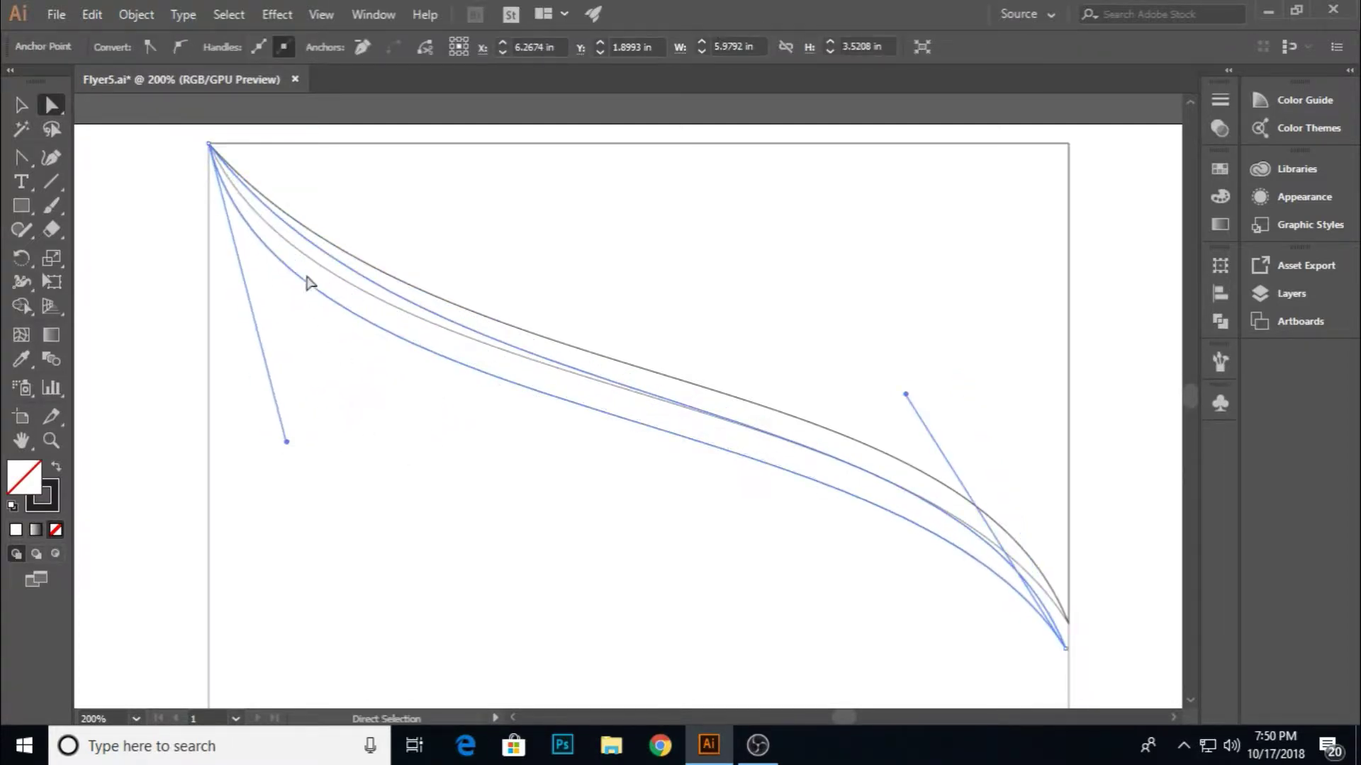
pyautogui.moveTo(308, 283); pyautogui.dragTo(332, 278)
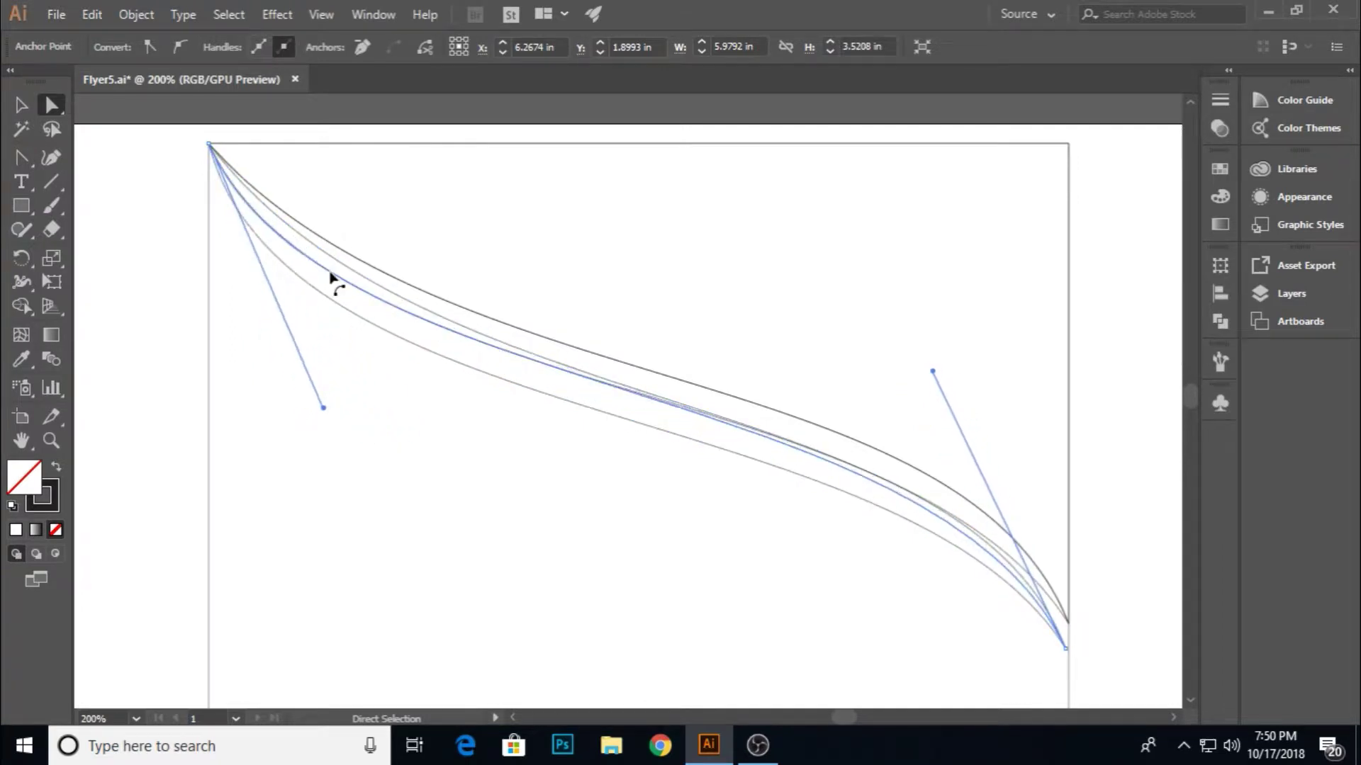
# - Move the copy's end onto the bottom-right corner and smooth the lower curve's sweep
pyautogui.click(1068, 650)
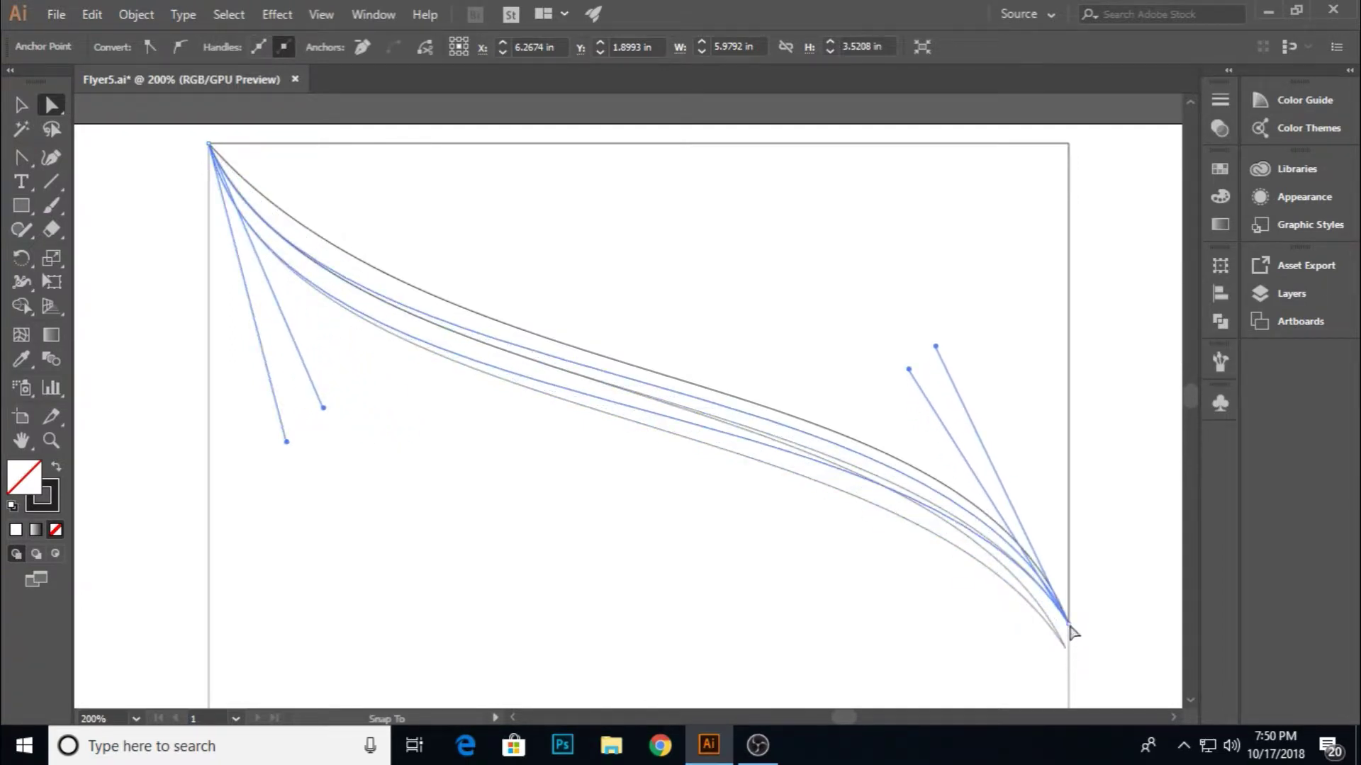
pyautogui.click(874, 426)
pyautogui.moveTo(793, 465); pyautogui.dragTo(784, 477)
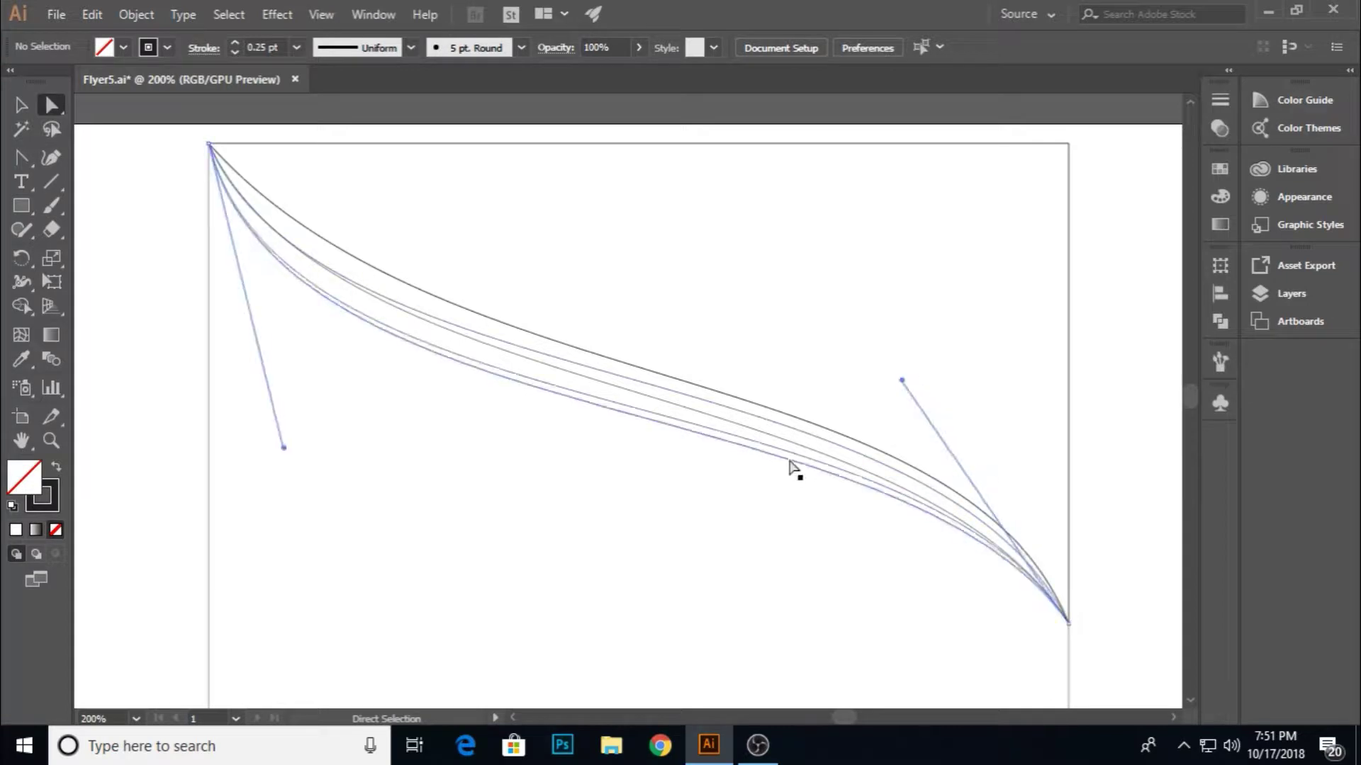
pyautogui.click(886, 418)
pyautogui.moveTo(857, 465); pyautogui.dragTo(849, 473)
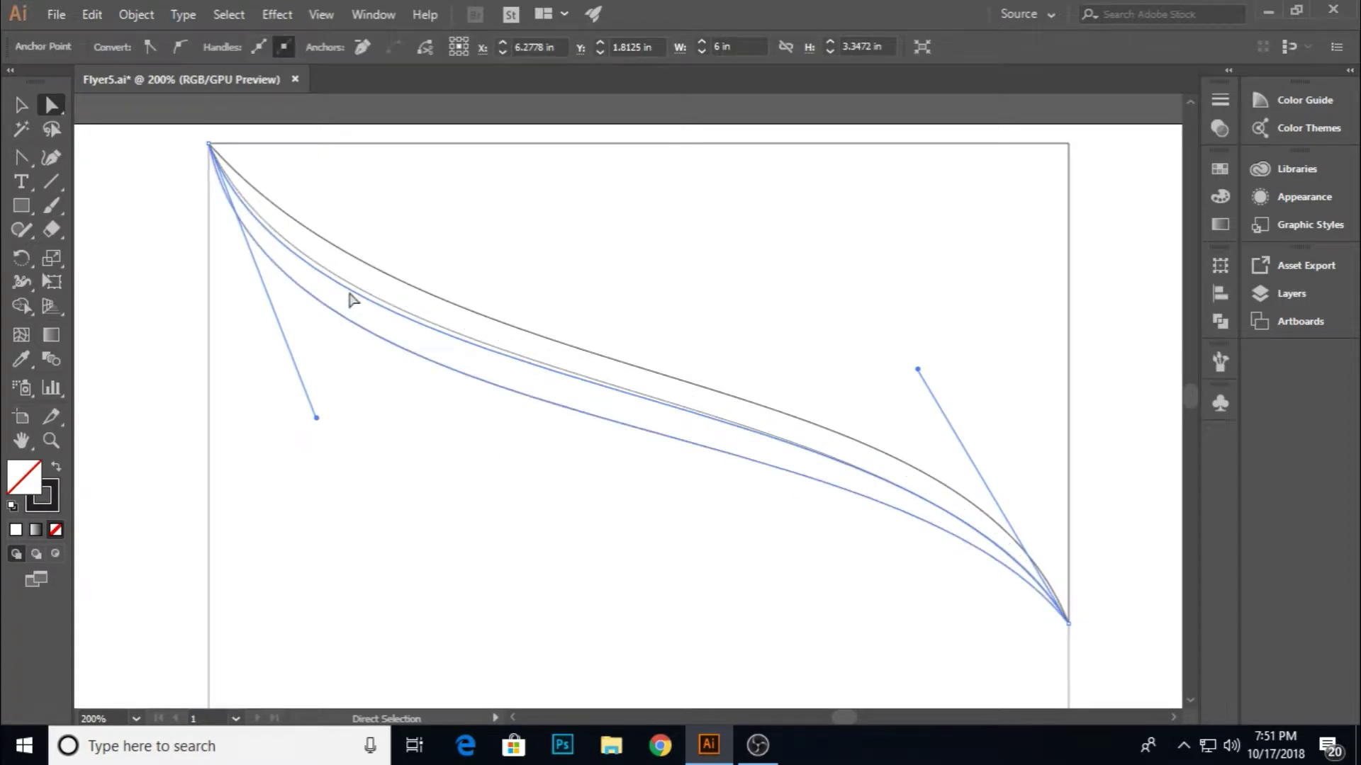
pyautogui.moveTo(352, 299); pyautogui.dragTo(351, 294)
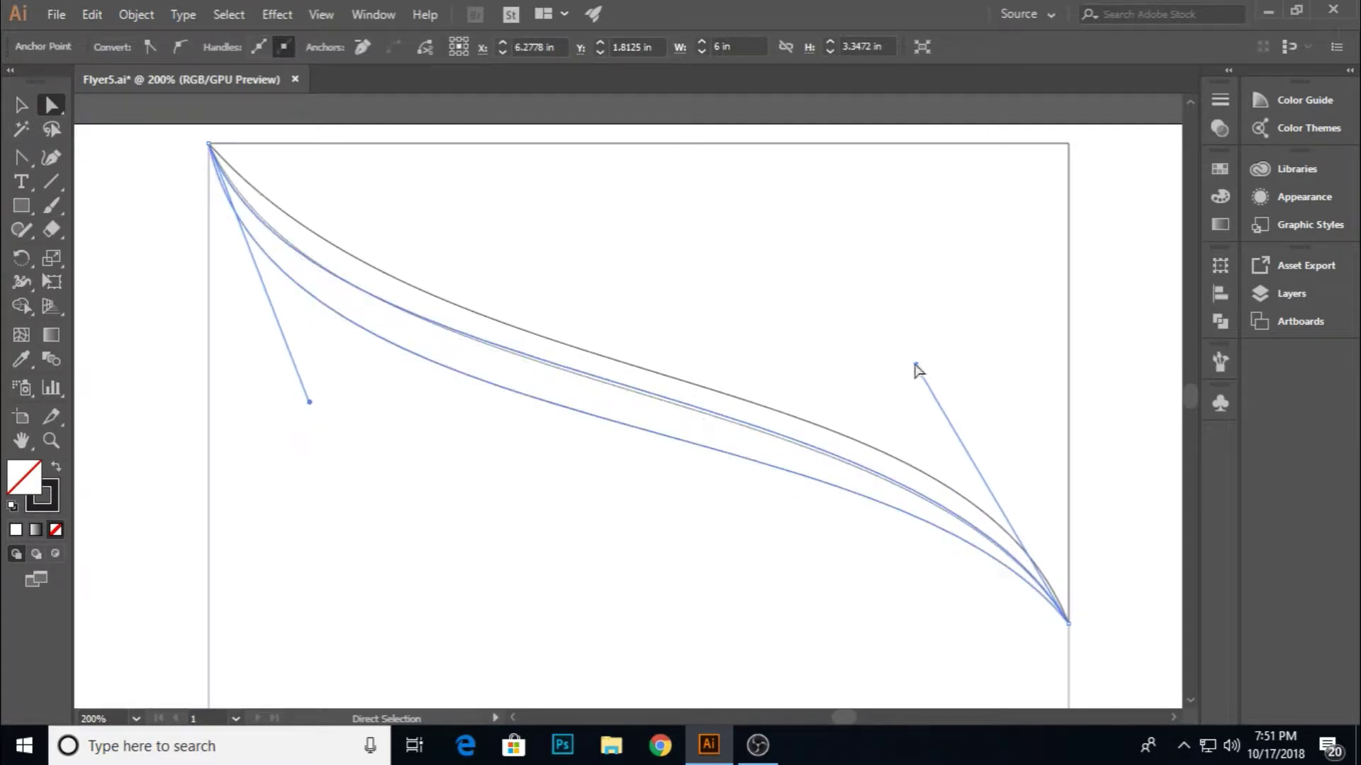
# - Pull the middle curve up to match the black curve, then zoom out to the full artboard
pyautogui.click(707, 419)
pyautogui.moveTo(707, 422); pyautogui.dragTo(711, 448)
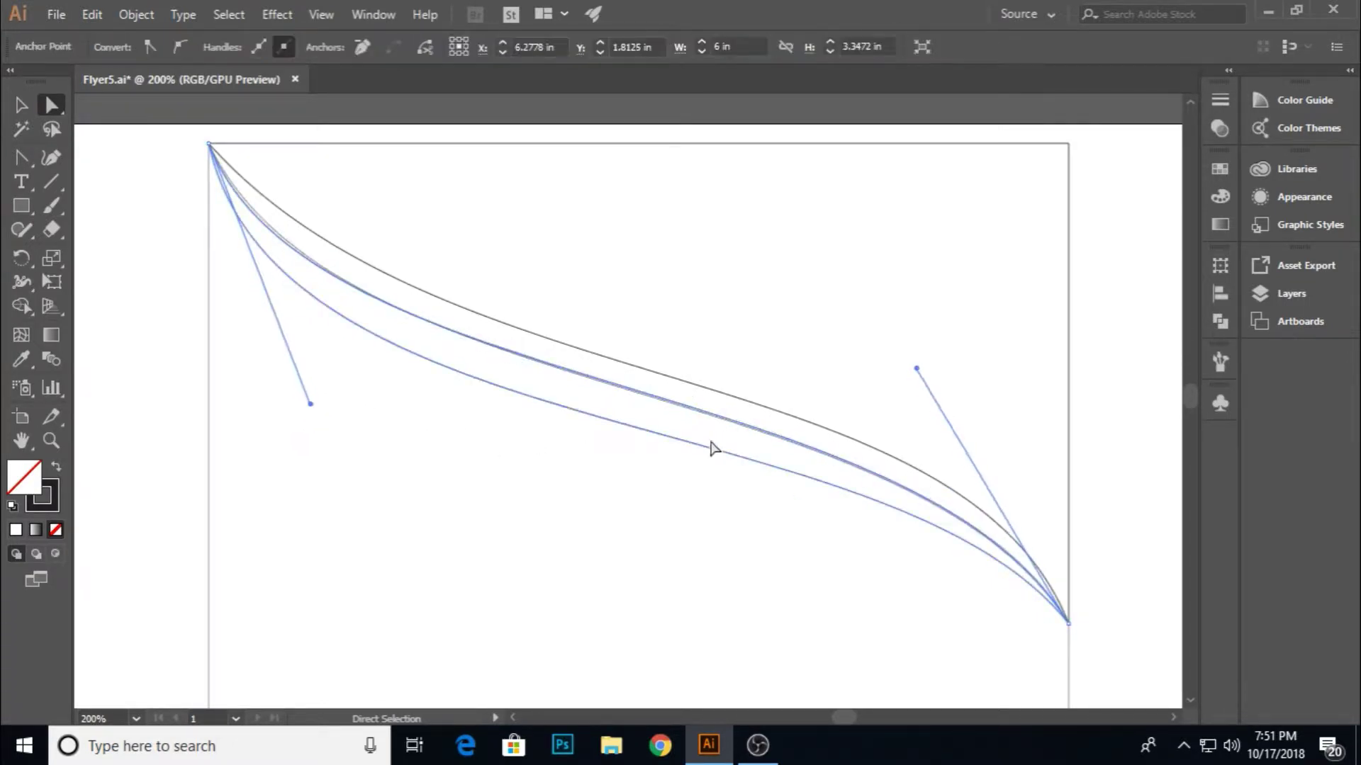
pyautogui.click(763, 517)
pyautogui.scroll(1, 496, 284)
pyautogui.scroll(1, 441, 295)
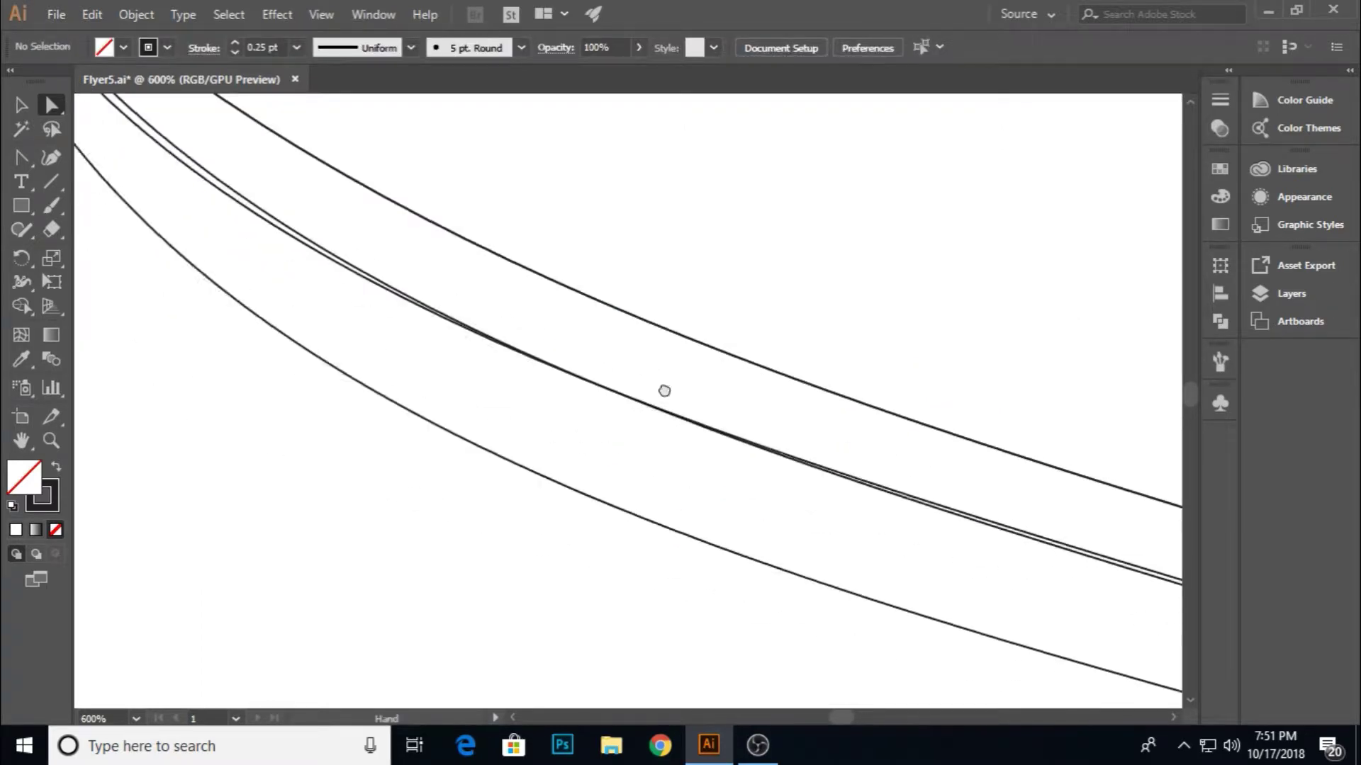
pyautogui.scroll(1, 661, 392)
pyautogui.click(306, 225)
pyautogui.moveTo(306, 228)
pyautogui.mouseDown()
pyautogui.moveTo(328, 206)
pyautogui.moveTo(417, 448)
pyautogui.mouseUp()
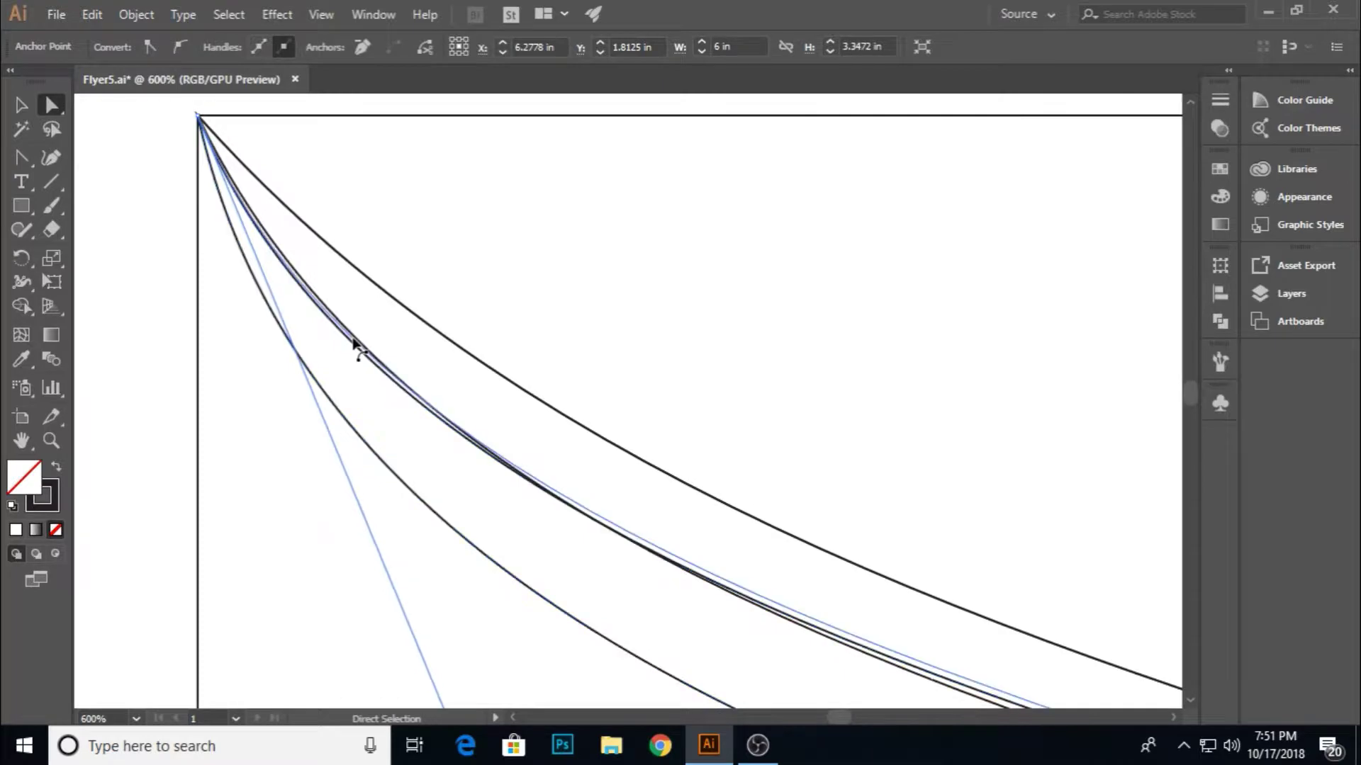
pyautogui.moveTo(357, 349); pyautogui.dragTo(425, 394)
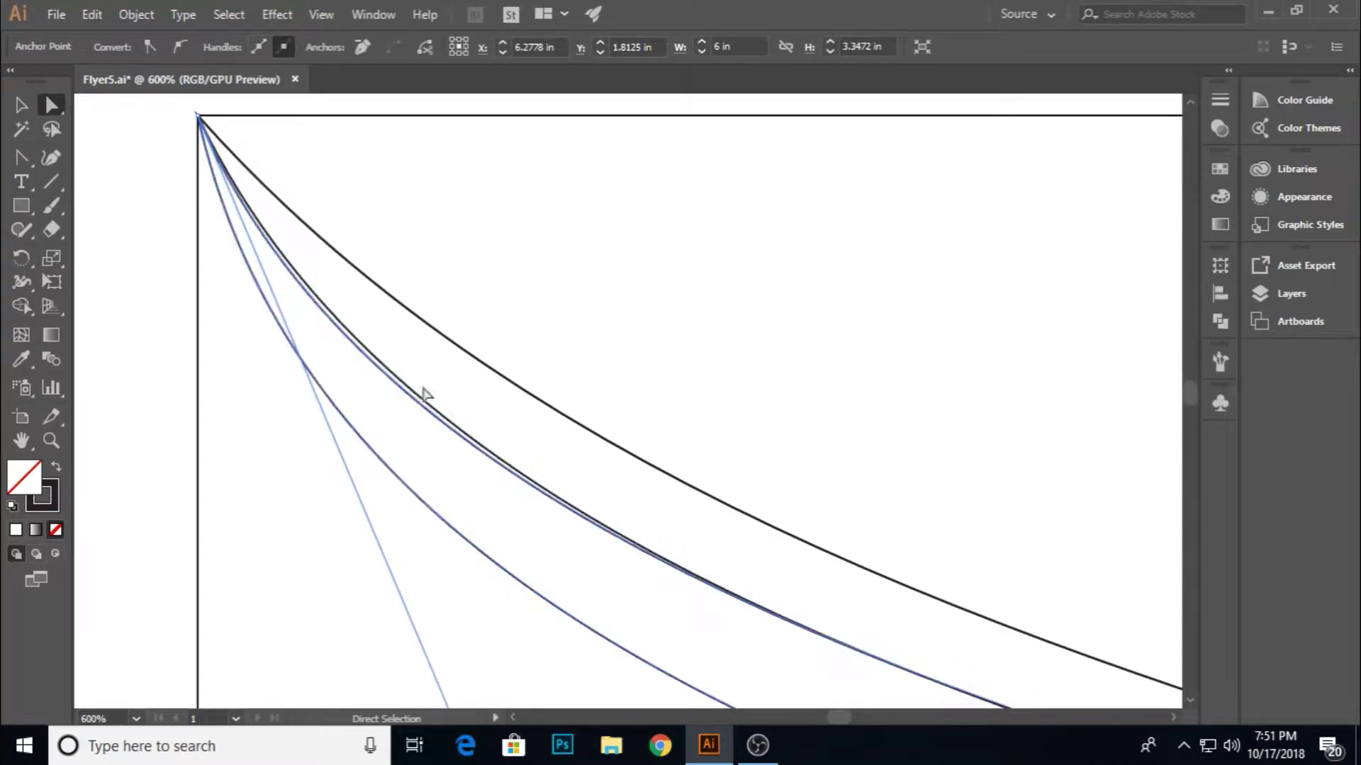
pyautogui.scroll(-2, 746, 363)
pyautogui.hotkey('ctrl', '-')
pyautogui.hotkey('ctrl', '-')
pyautogui.hotkey('ctrl', '-')
pyautogui.hotkey('ctrl', '-')
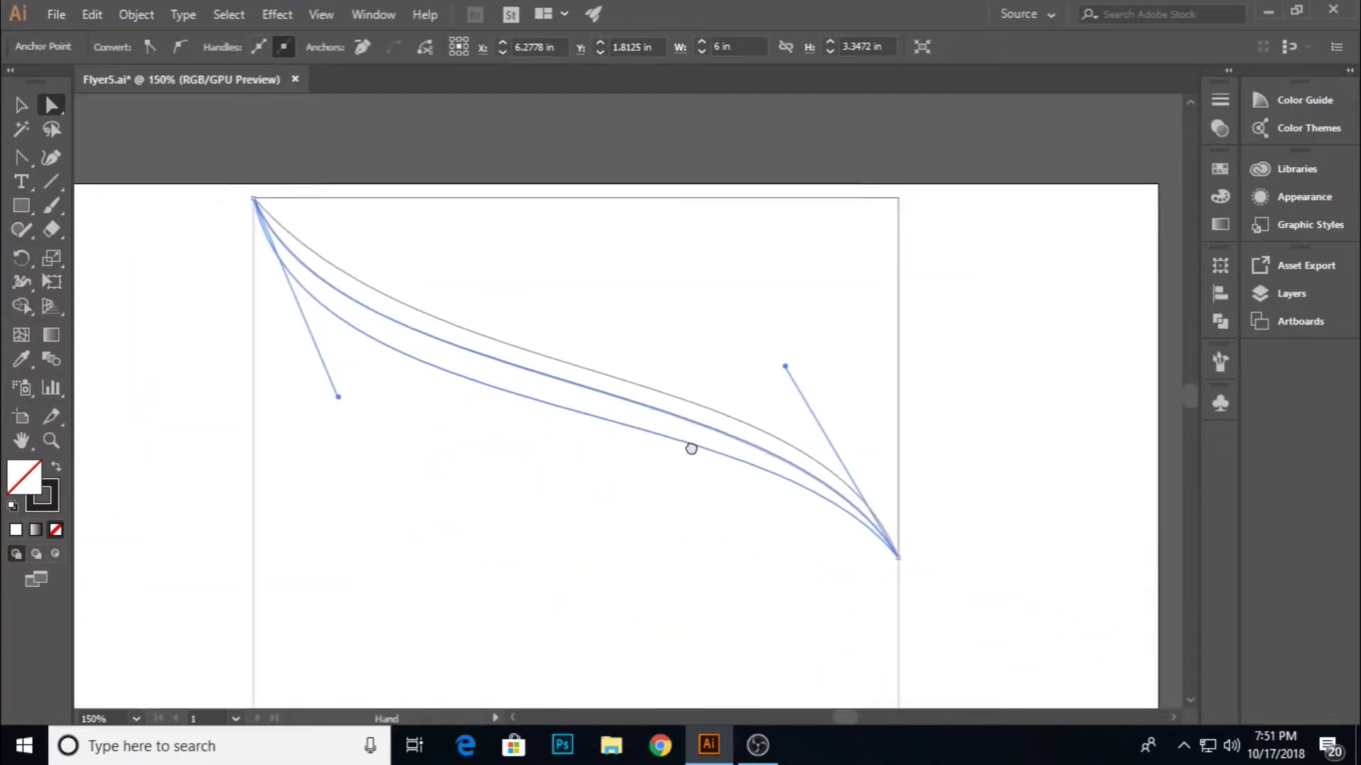
pyautogui.click(369, 507)
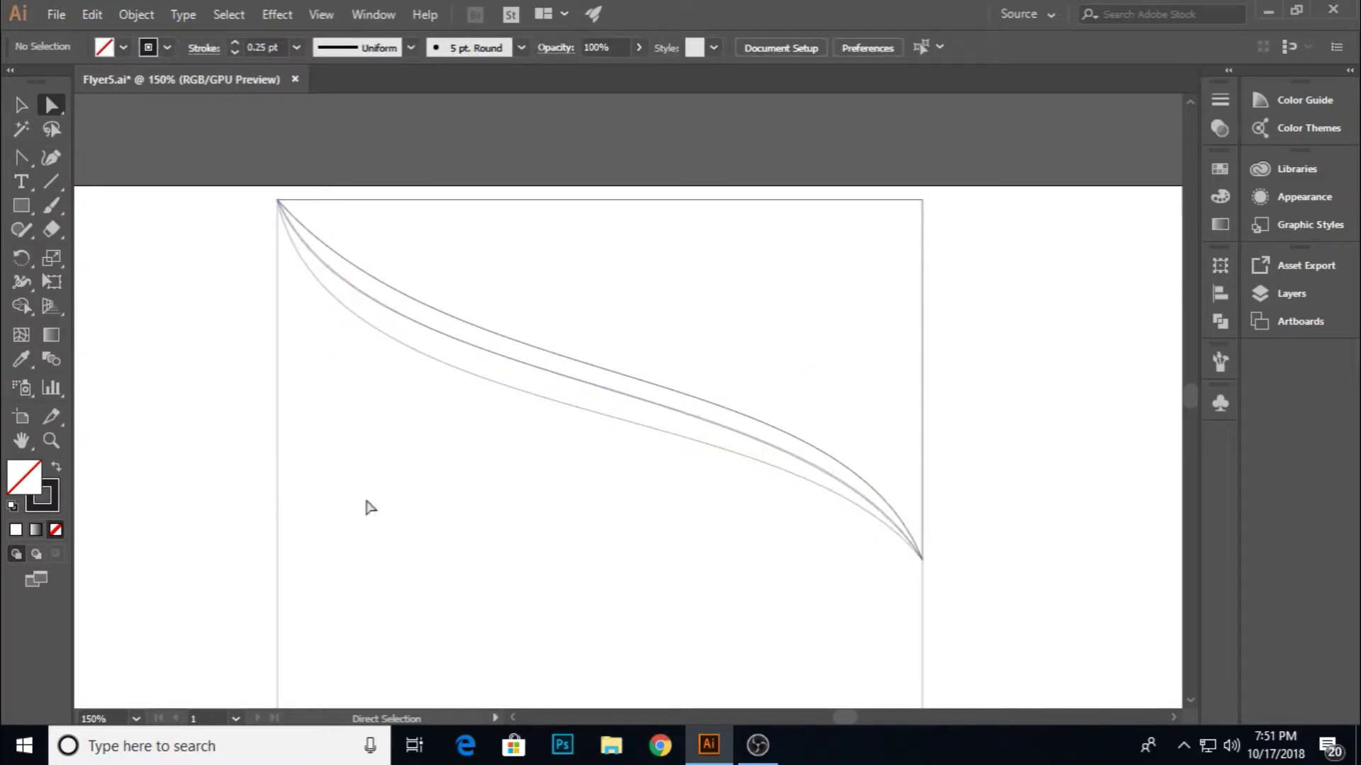
# - Fill the top wave shape with the red sampled from the colour circle
pyautogui.click(921, 316)
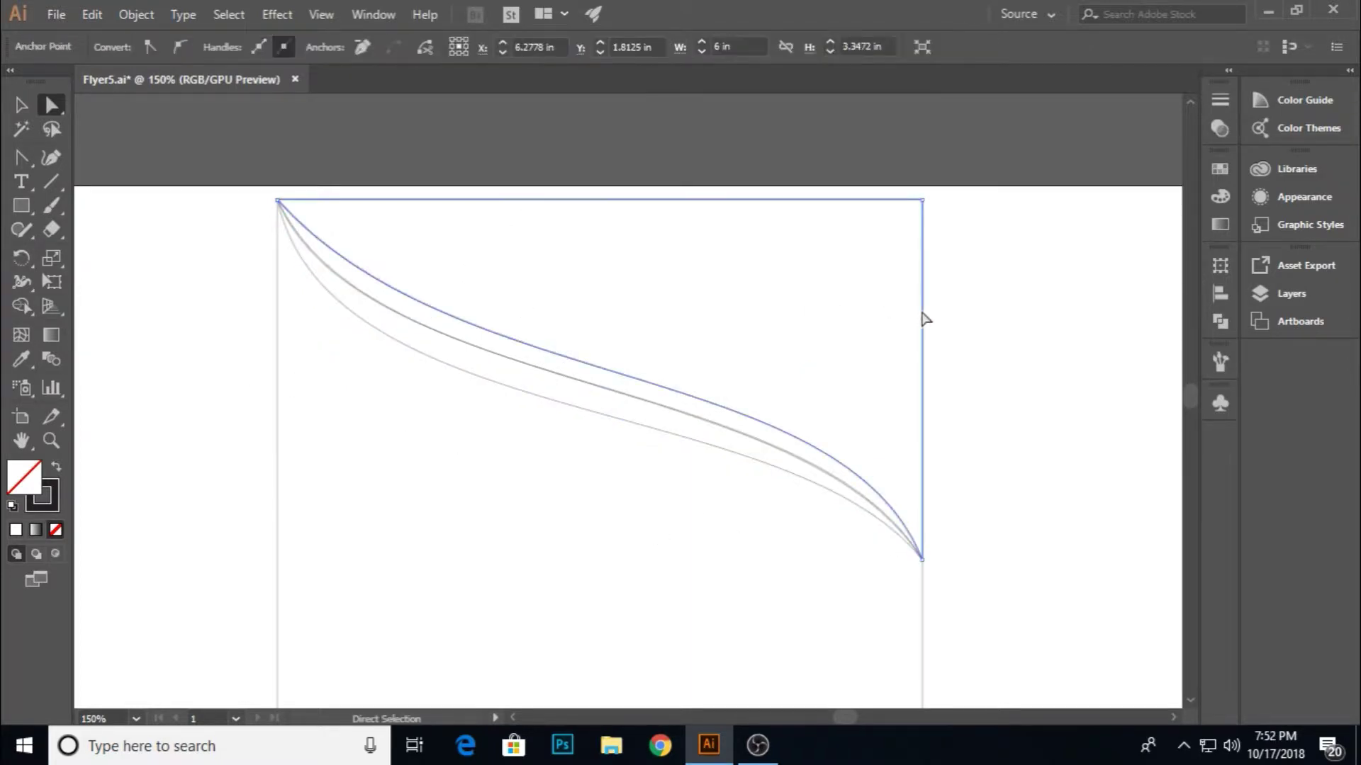
pyautogui.moveTo(182, 352); pyautogui.dragTo(437, 361)
pyautogui.click(22, 360)
pyautogui.click(221, 257)
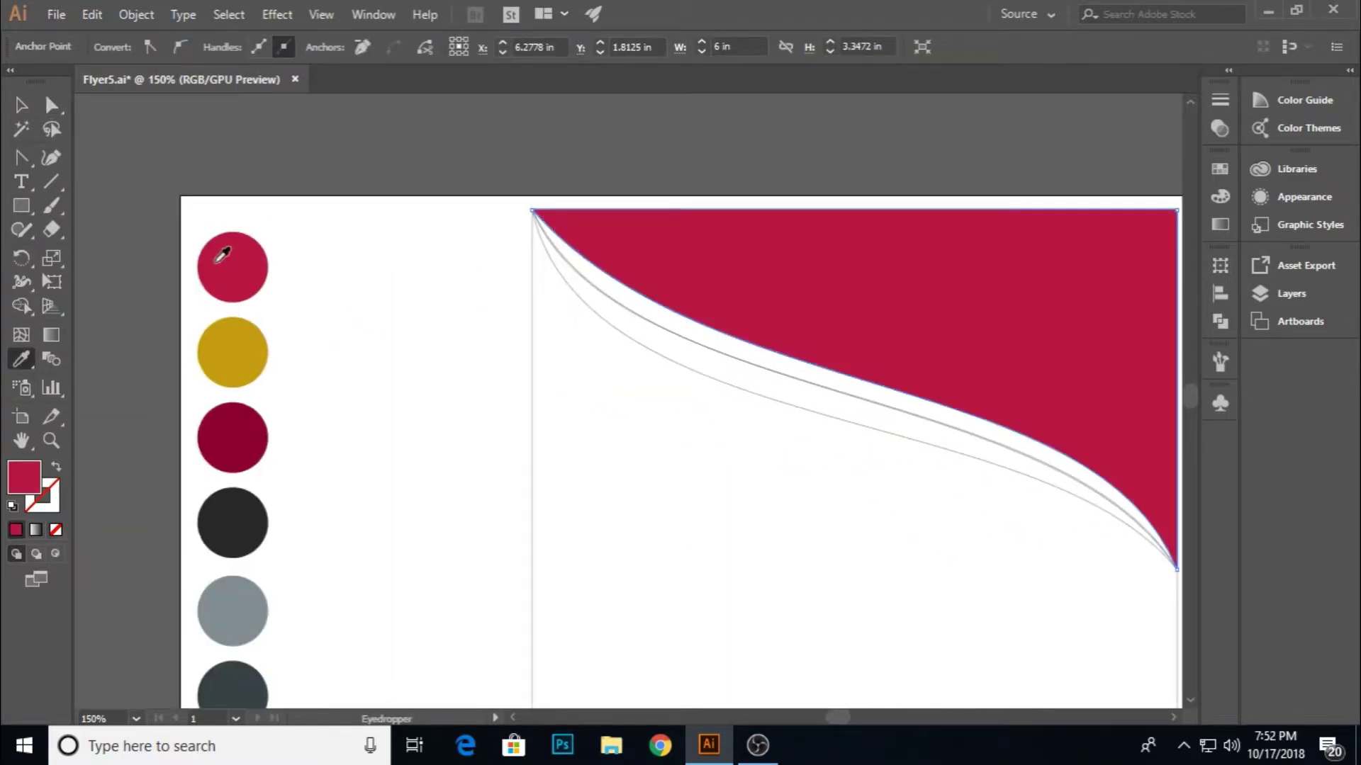
pyautogui.click(22, 105)
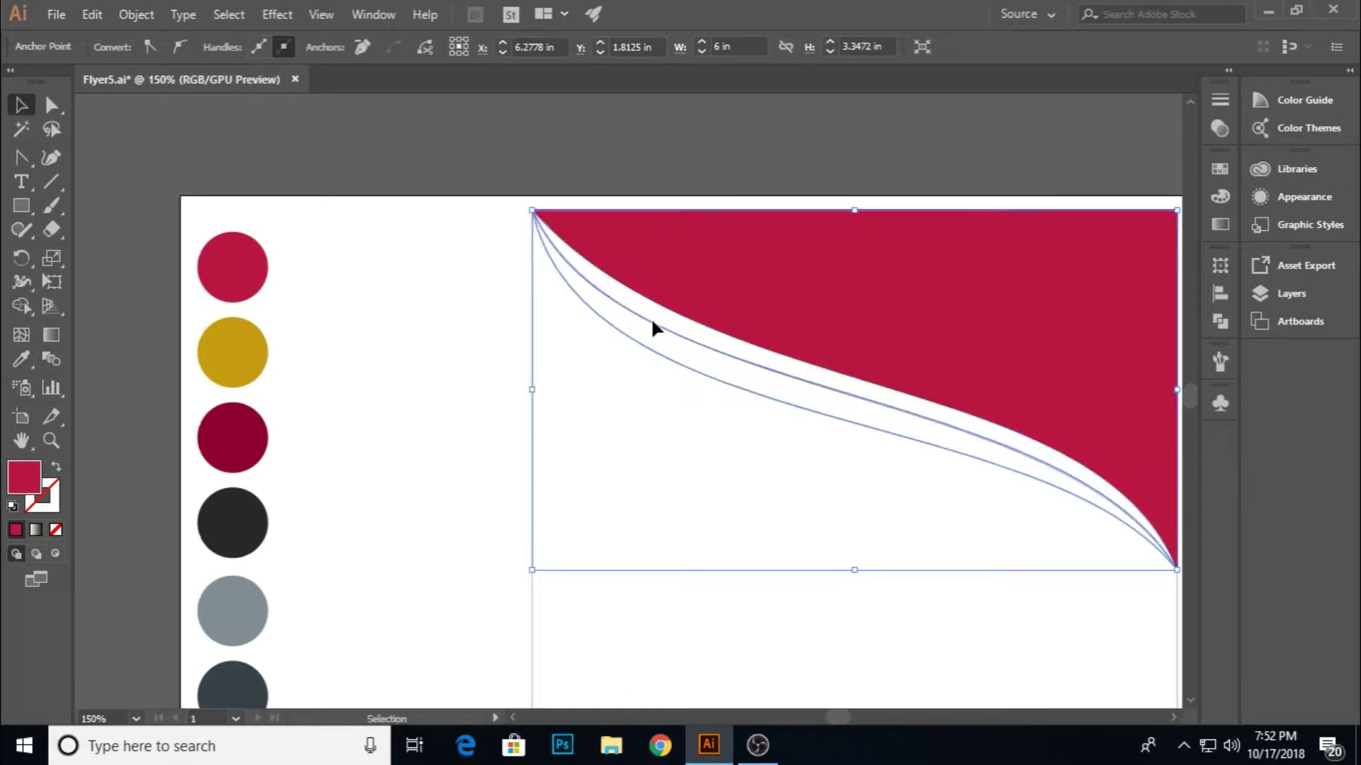
pyautogui.click(475, 347)
pyautogui.click(583, 303)
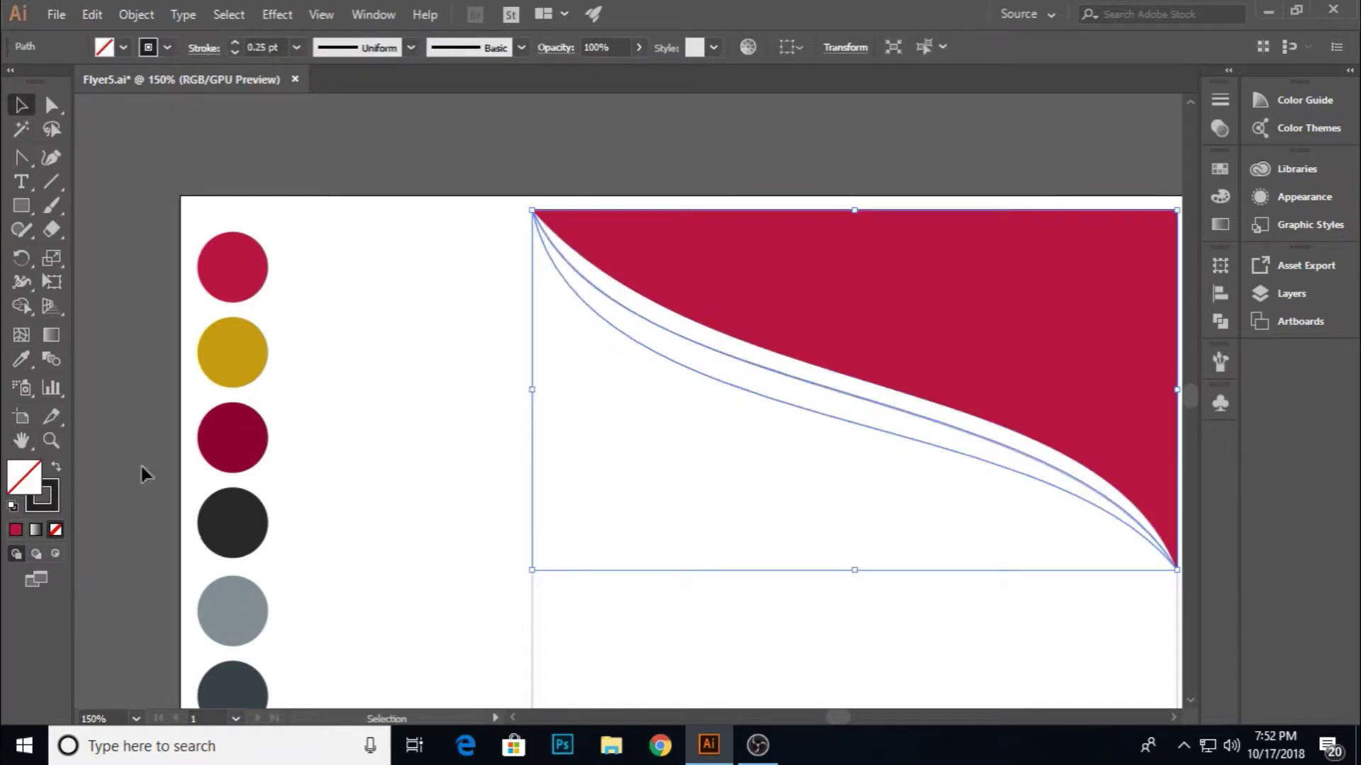
pyautogui.moveTo(866, 477); pyautogui.dragTo(763, 450)
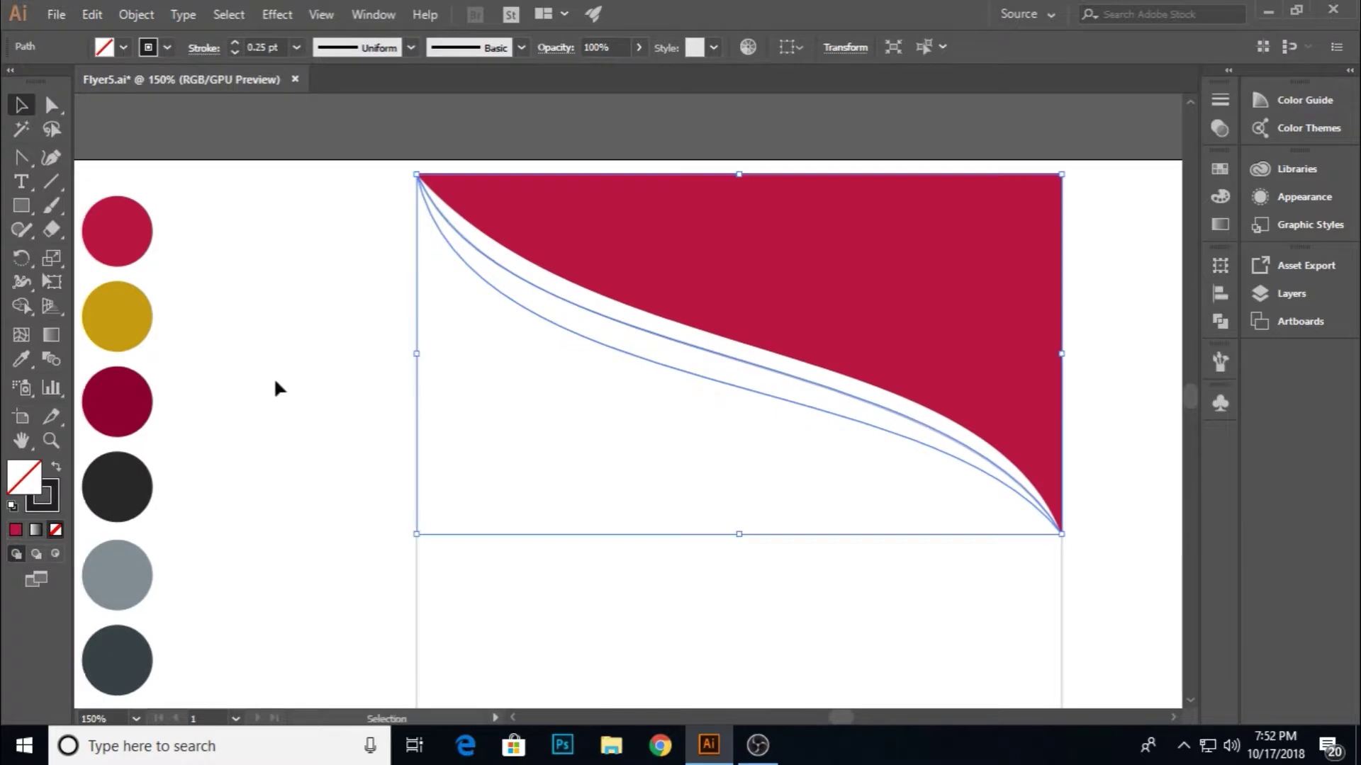
pyautogui.click(373, 211)
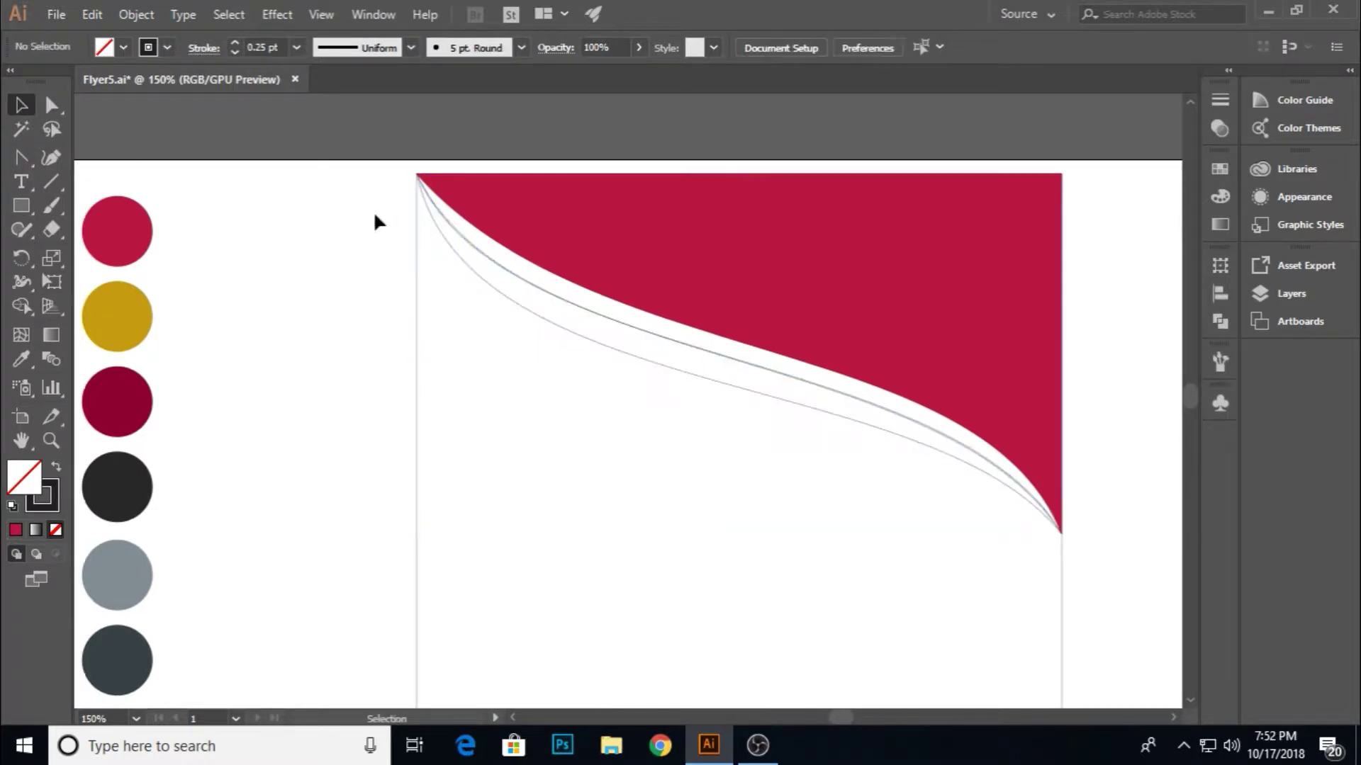
# - Fill the middle band with the darker red sampled from the palette
pyautogui.click(591, 311)
pyautogui.click(21, 359)
pyautogui.click(117, 402)
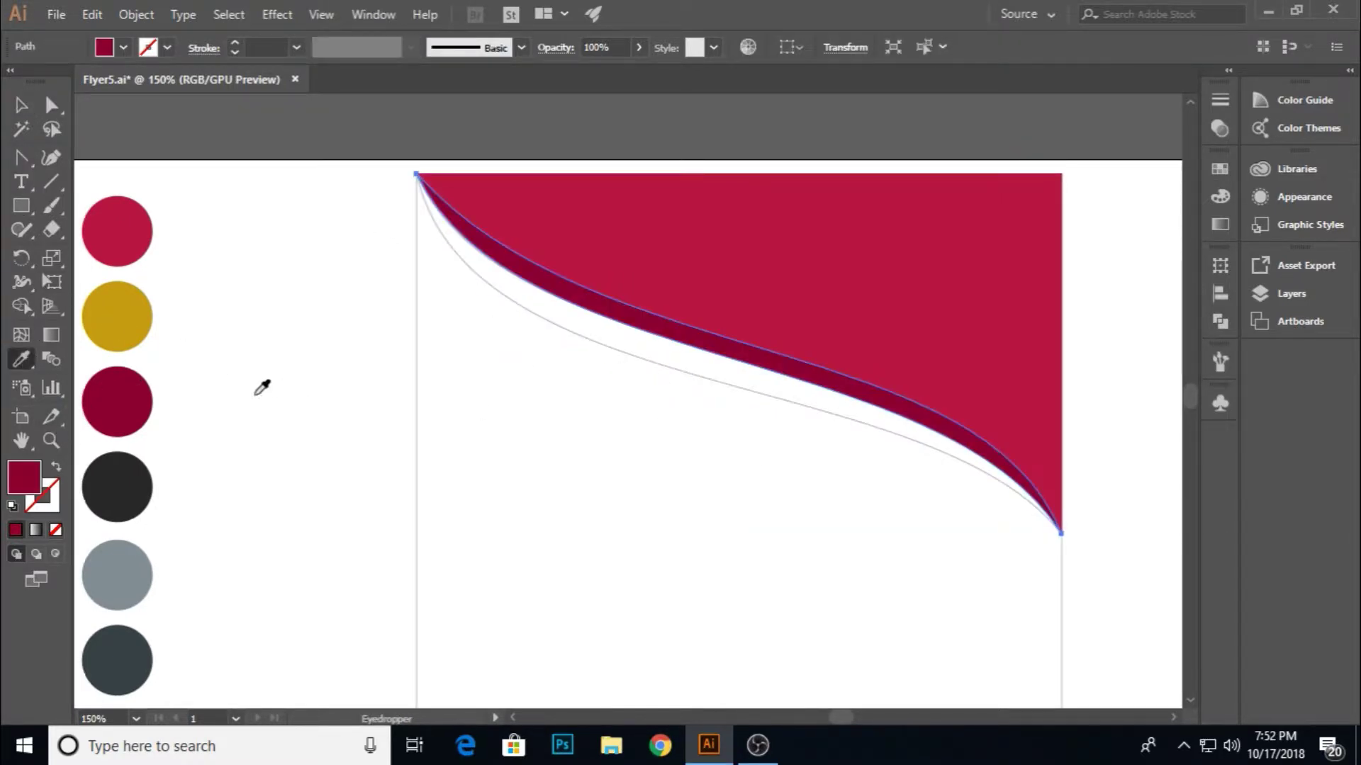
pyautogui.press('v')
pyautogui.click(732, 381)
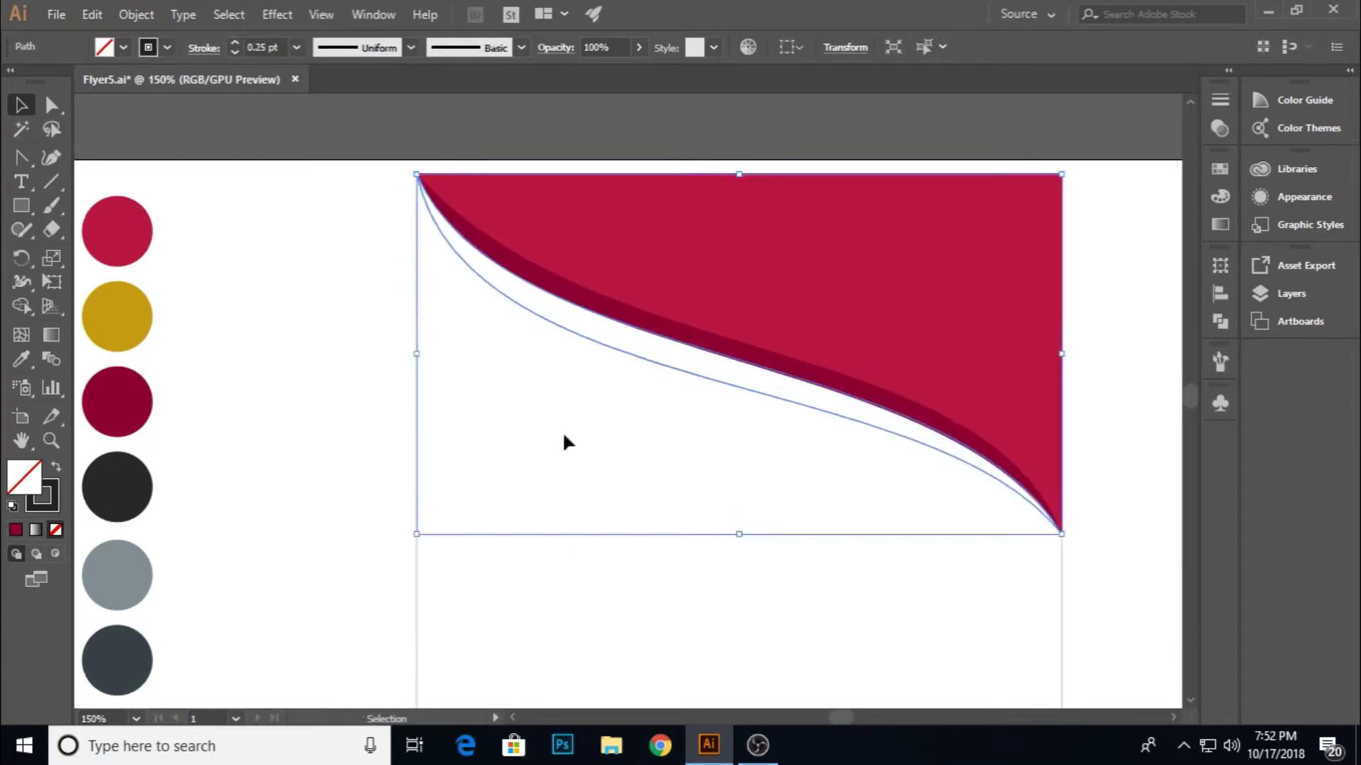
pyautogui.click(52, 106)
# - Drag the anchor handles to reshape the lower grey band's curve
pyautogui.click(547, 334)
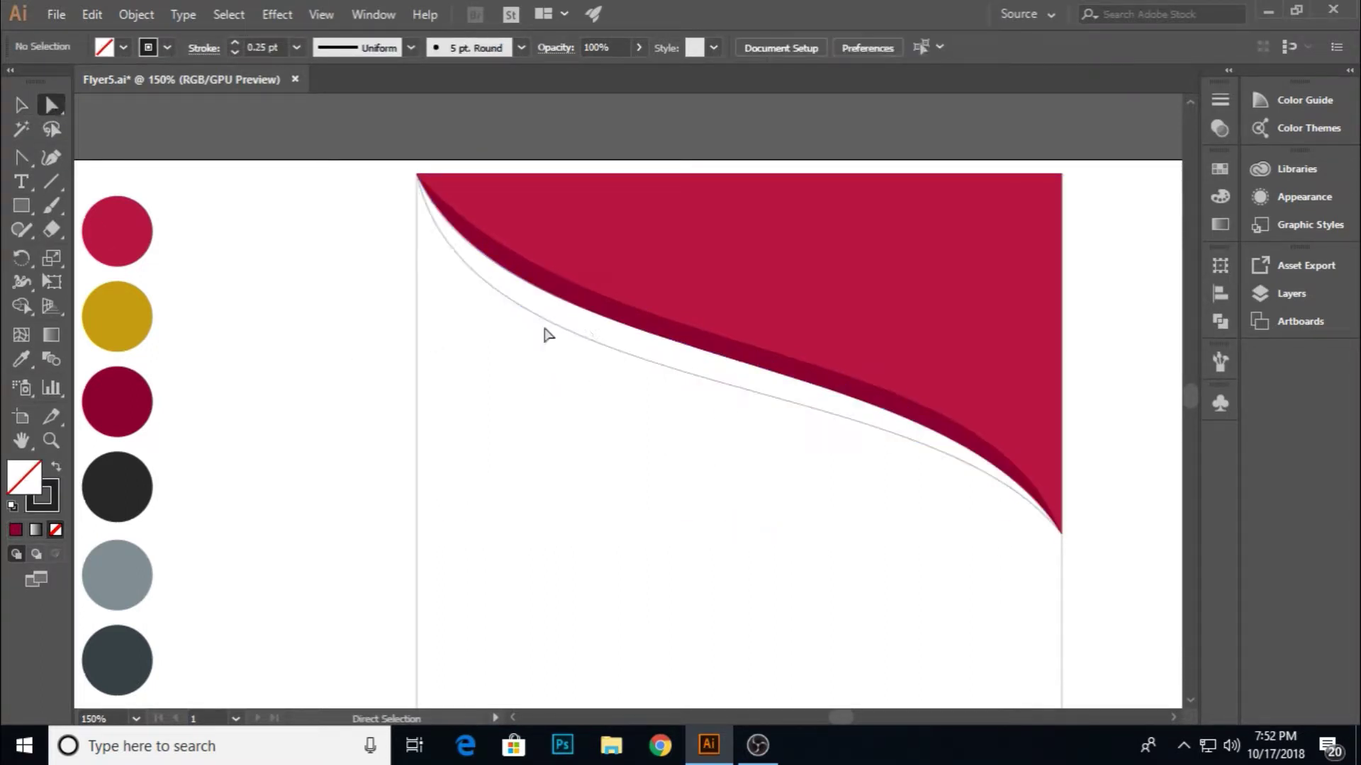
pyautogui.moveTo(604, 347); pyautogui.dragTo(631, 370)
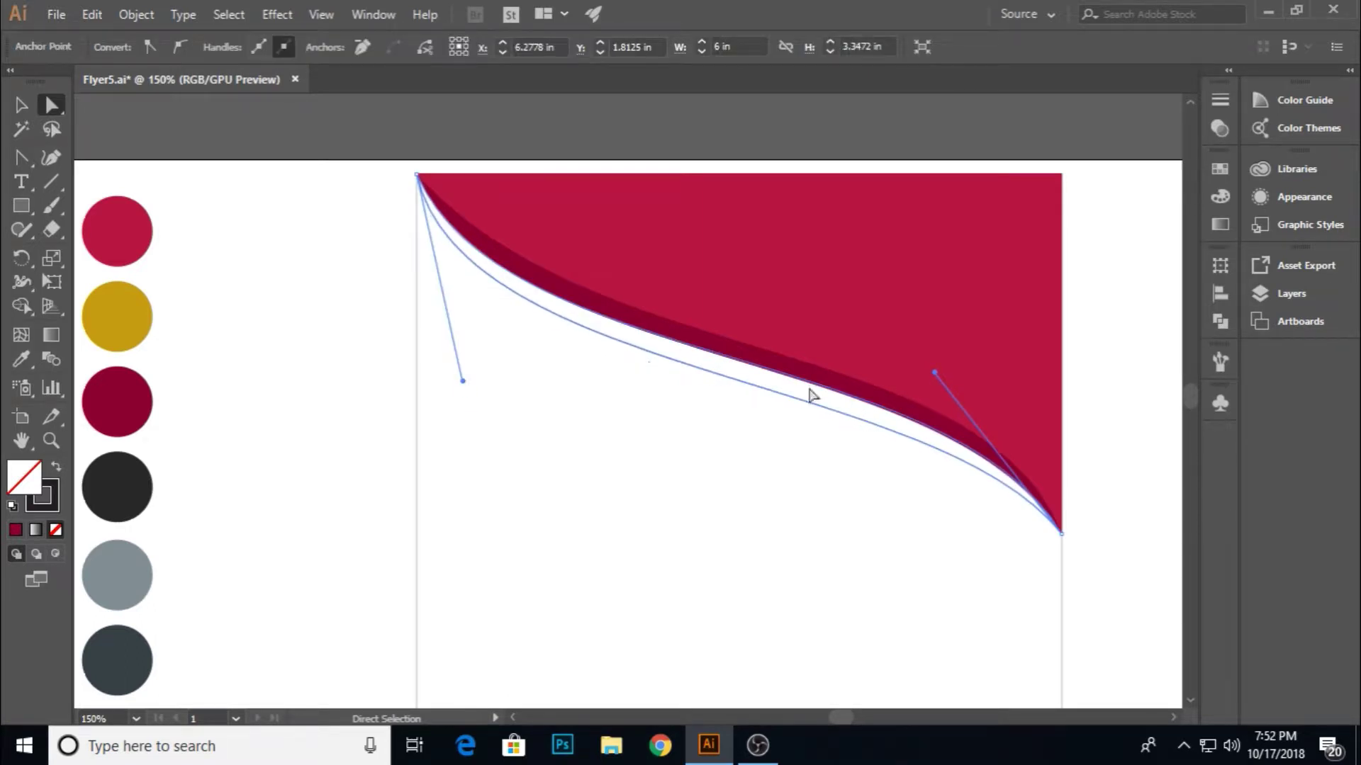
pyautogui.click(886, 434)
pyautogui.moveTo(890, 440); pyautogui.dragTo(896, 436)
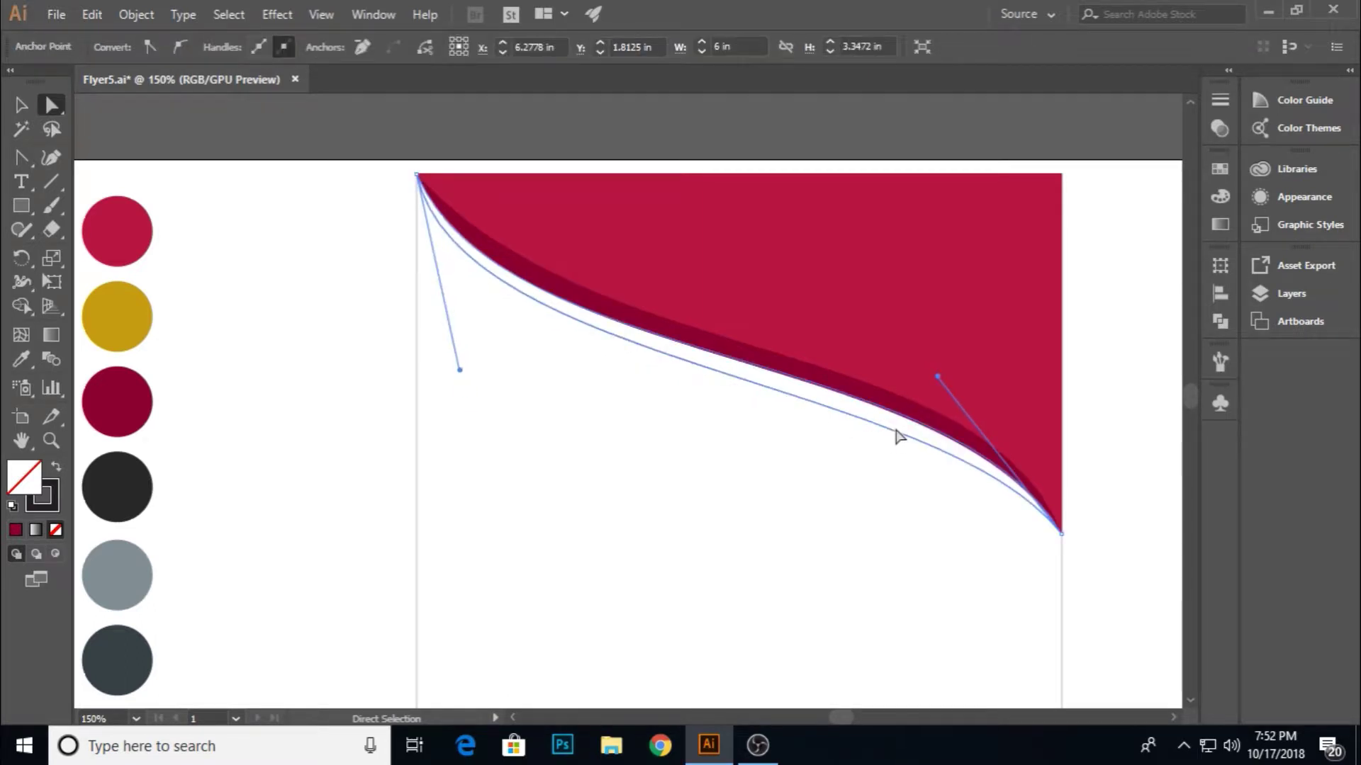
pyautogui.moveTo(934, 373); pyautogui.dragTo(935, 368)
pyautogui.click(355, 380)
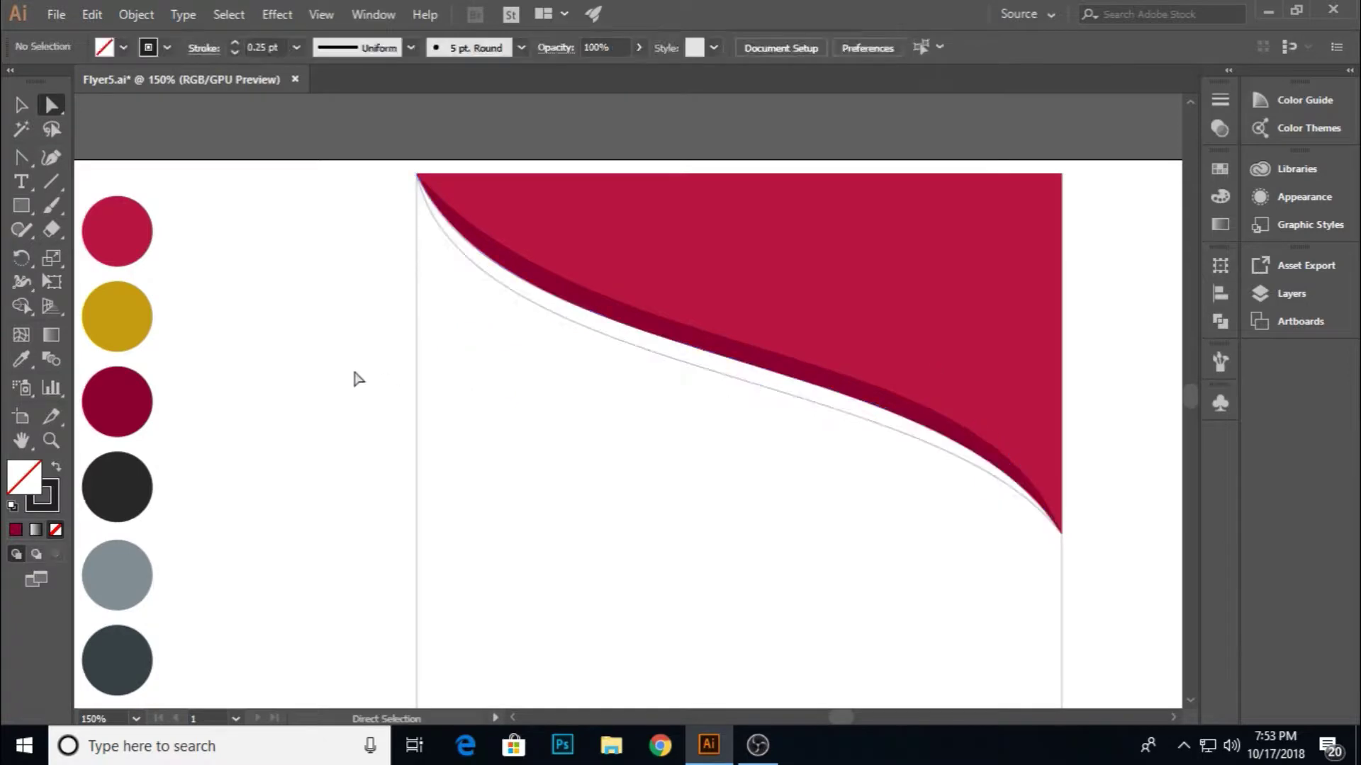
pyautogui.click(744, 388)
pyautogui.click(121, 589)
pyautogui.hotkey('ctrl', 'z')
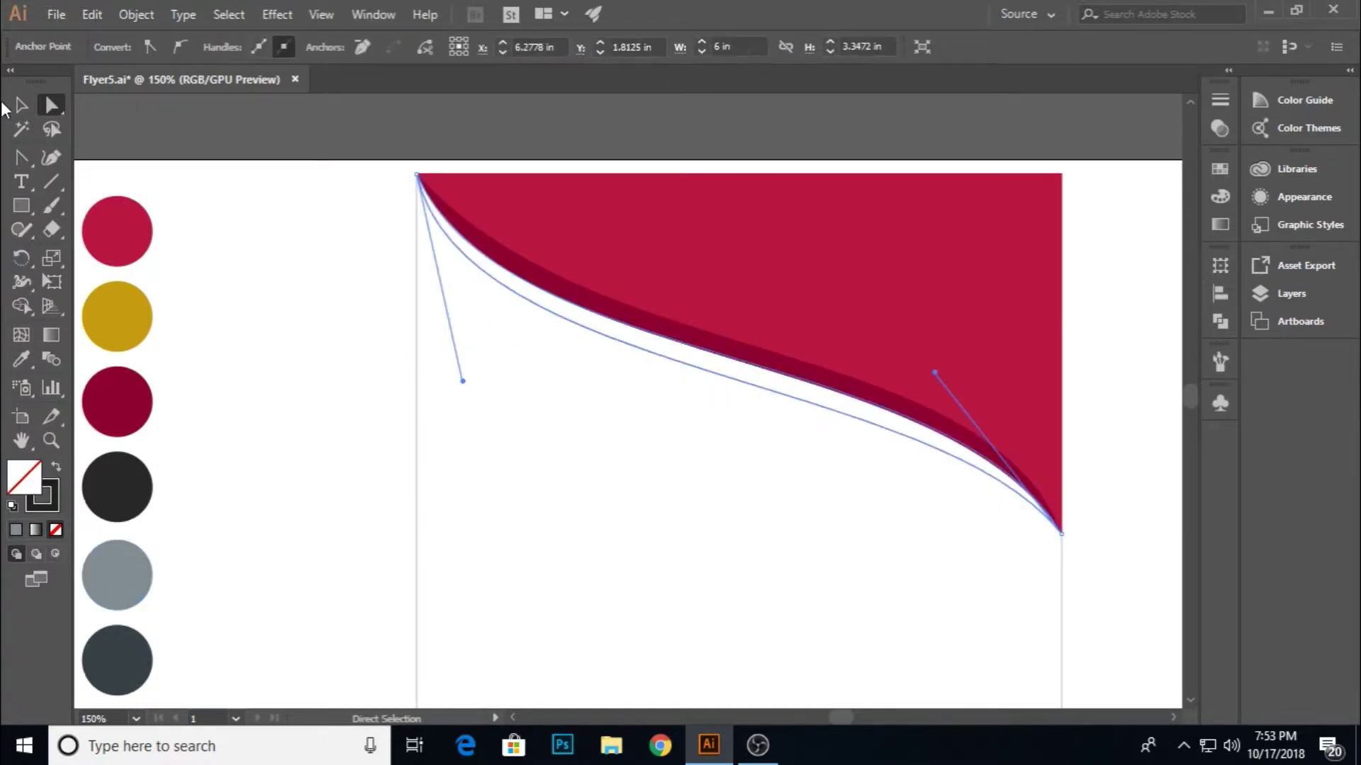
# - Fill the lower band with the grey circle's colour using the eyedropper
pyautogui.press('v')
pyautogui.click(298, 326)
pyautogui.click(614, 333)
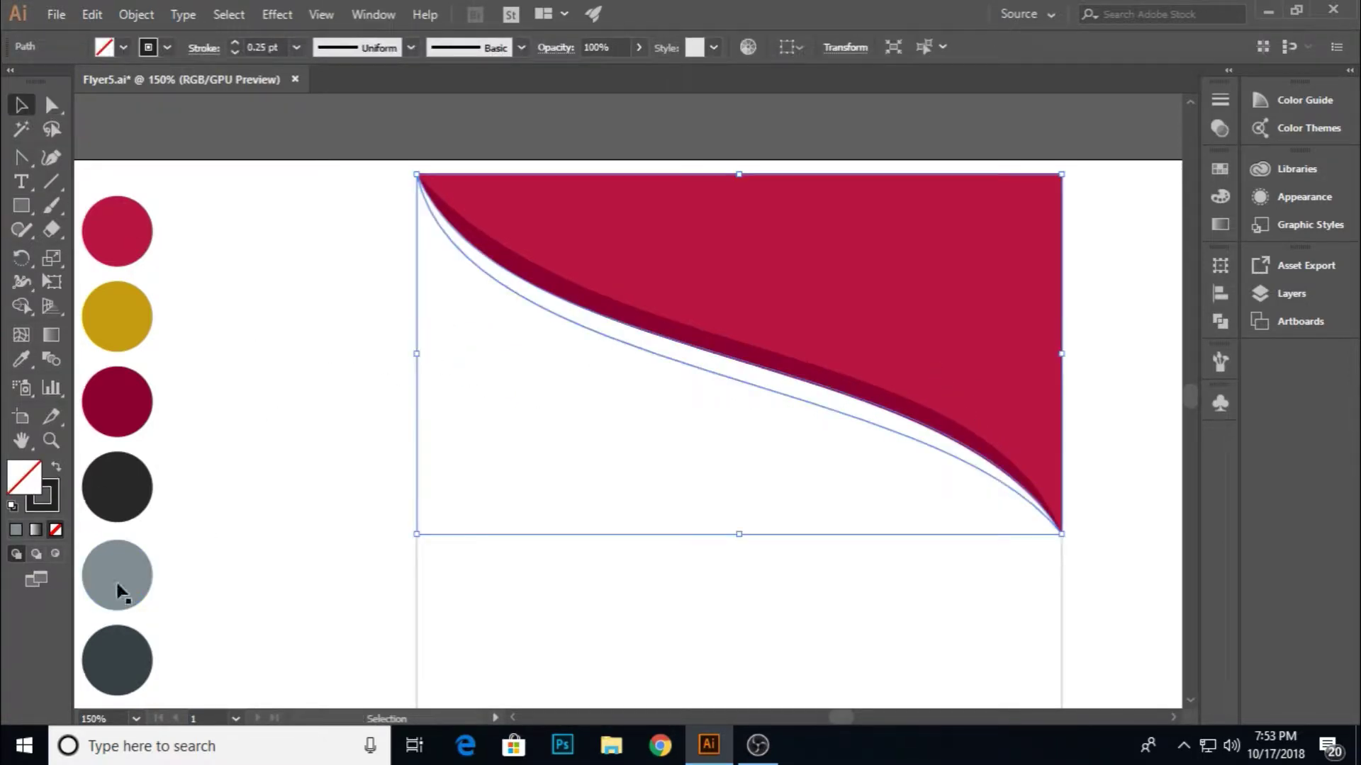
pyautogui.press('i')
pyautogui.click(133, 590)
pyautogui.press('v')
pyautogui.click(262, 301)
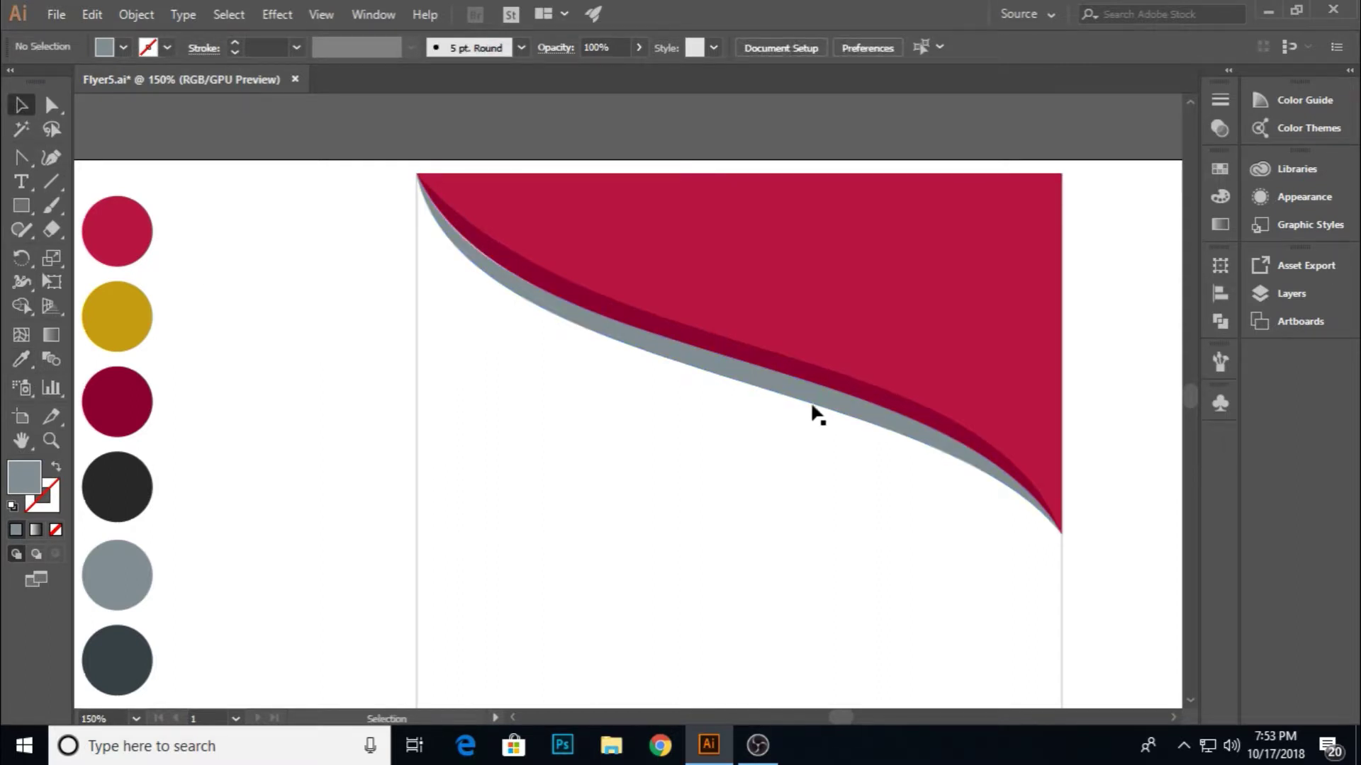
# - Select the red-and-grey band and show its individual anchor points
pyautogui.click(808, 401)
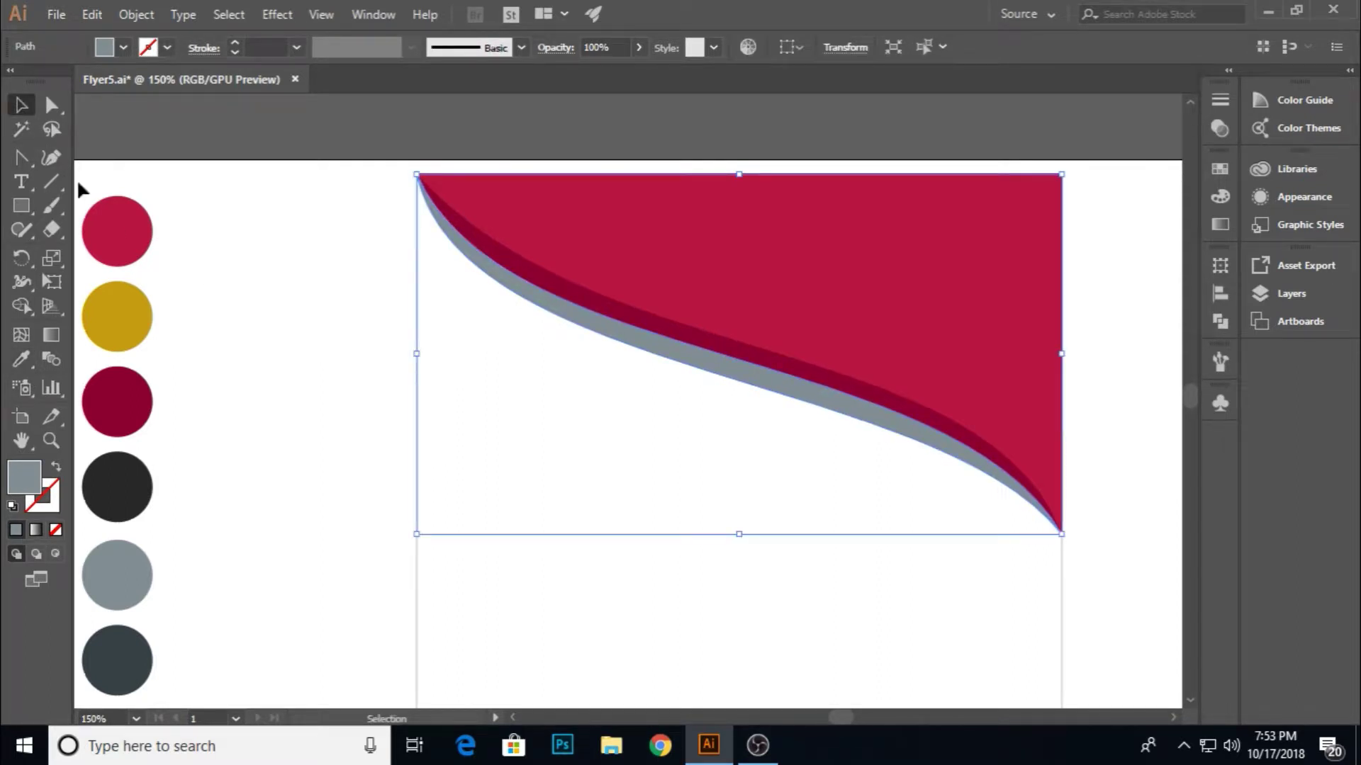
pyautogui.click(51, 105)
pyautogui.click(807, 399)
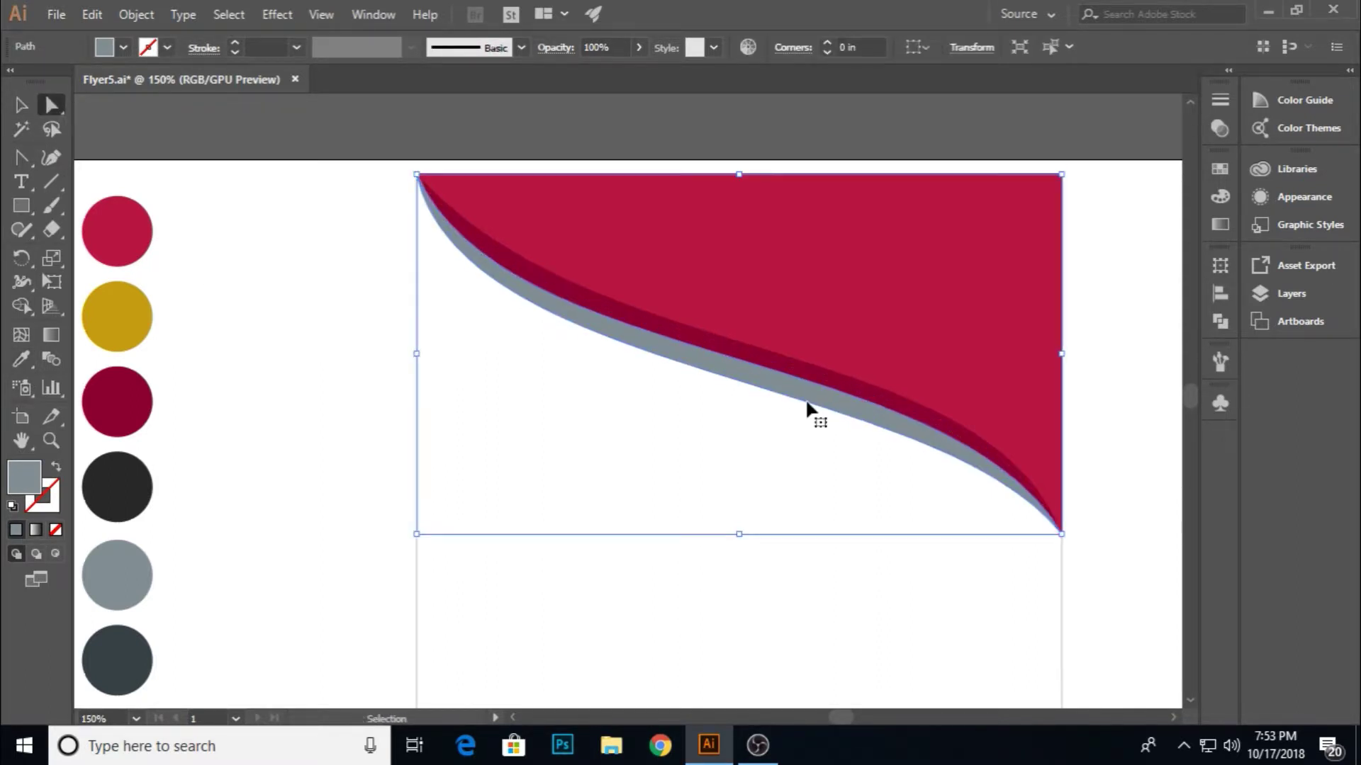
pyautogui.click(837, 418)
pyautogui.click(21, 158)
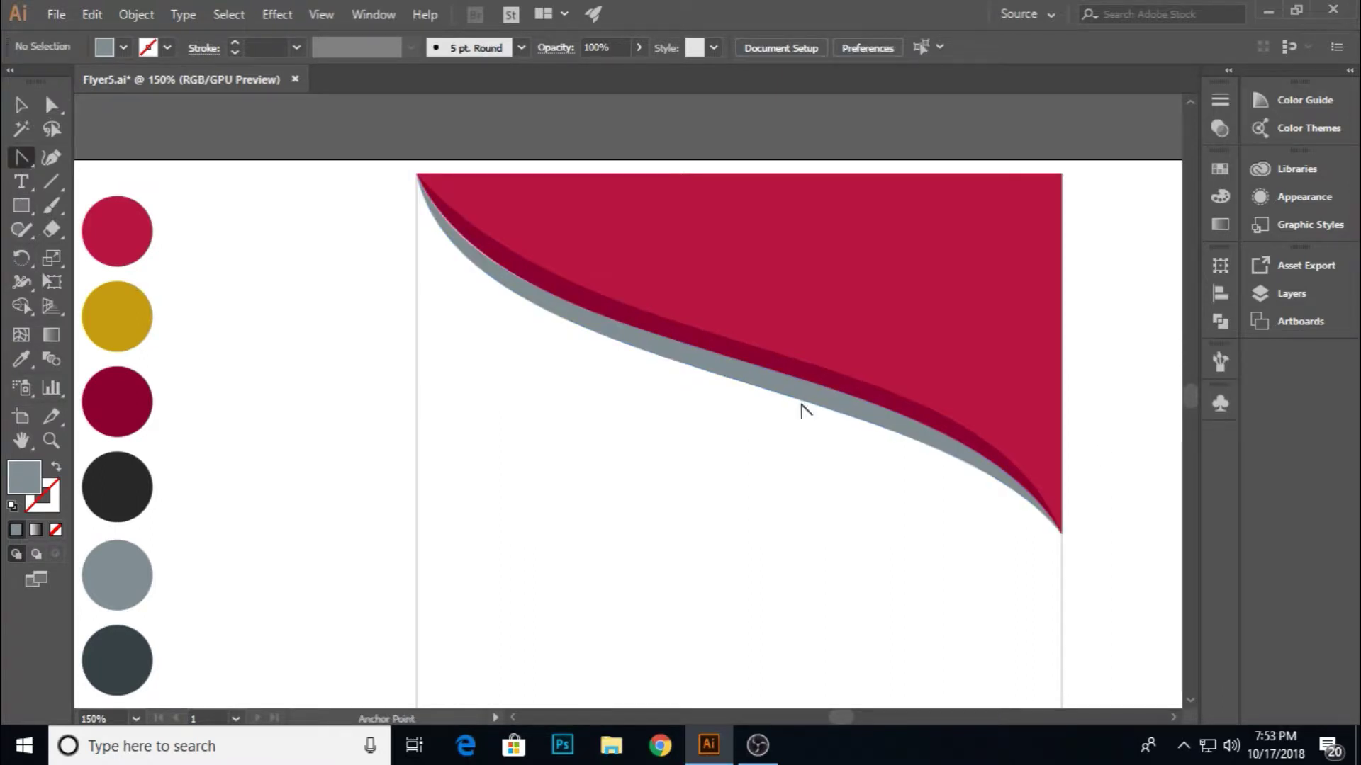
pyautogui.click(806, 404)
pyautogui.press('v')
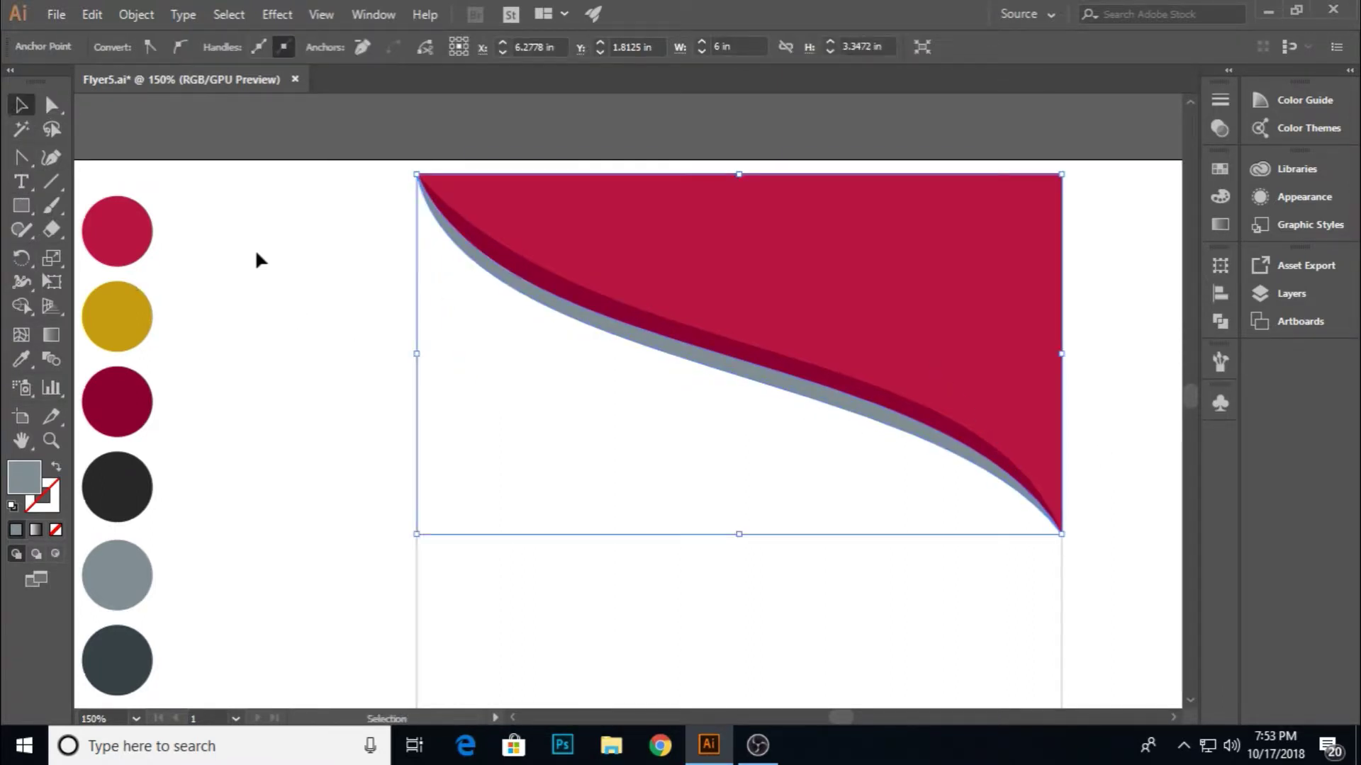
pyautogui.click(259, 259)
# - Pull out anchor handles with Shift+C to reshape the grey band's curve
pyautogui.scroll(2, 470, 234)
pyautogui.click(471, 294)
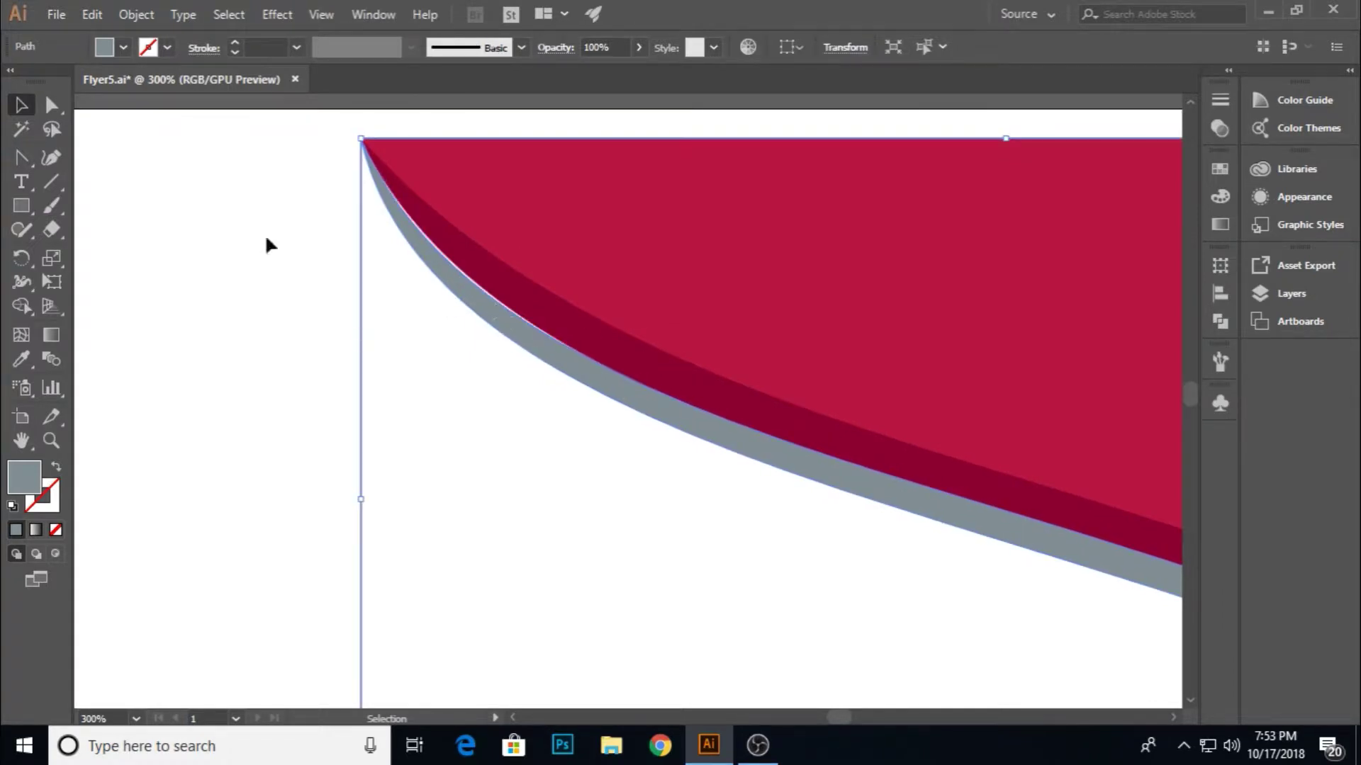
pyautogui.hotkey('shift', 'c')
pyautogui.moveTo(496, 301); pyautogui.dragTo(319, 319)
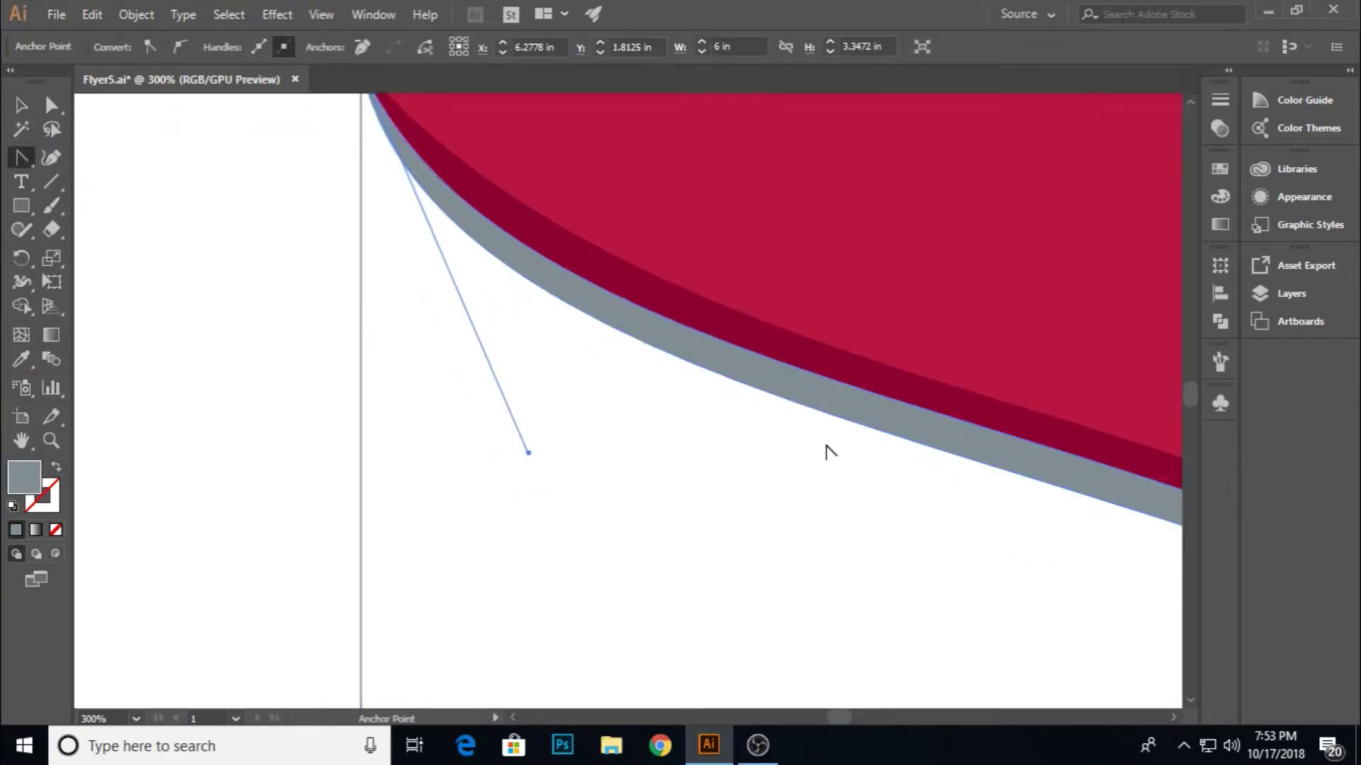
pyautogui.scroll(-1, 826, 449)
pyautogui.scroll(-1, 926, 486)
pyautogui.press('v')
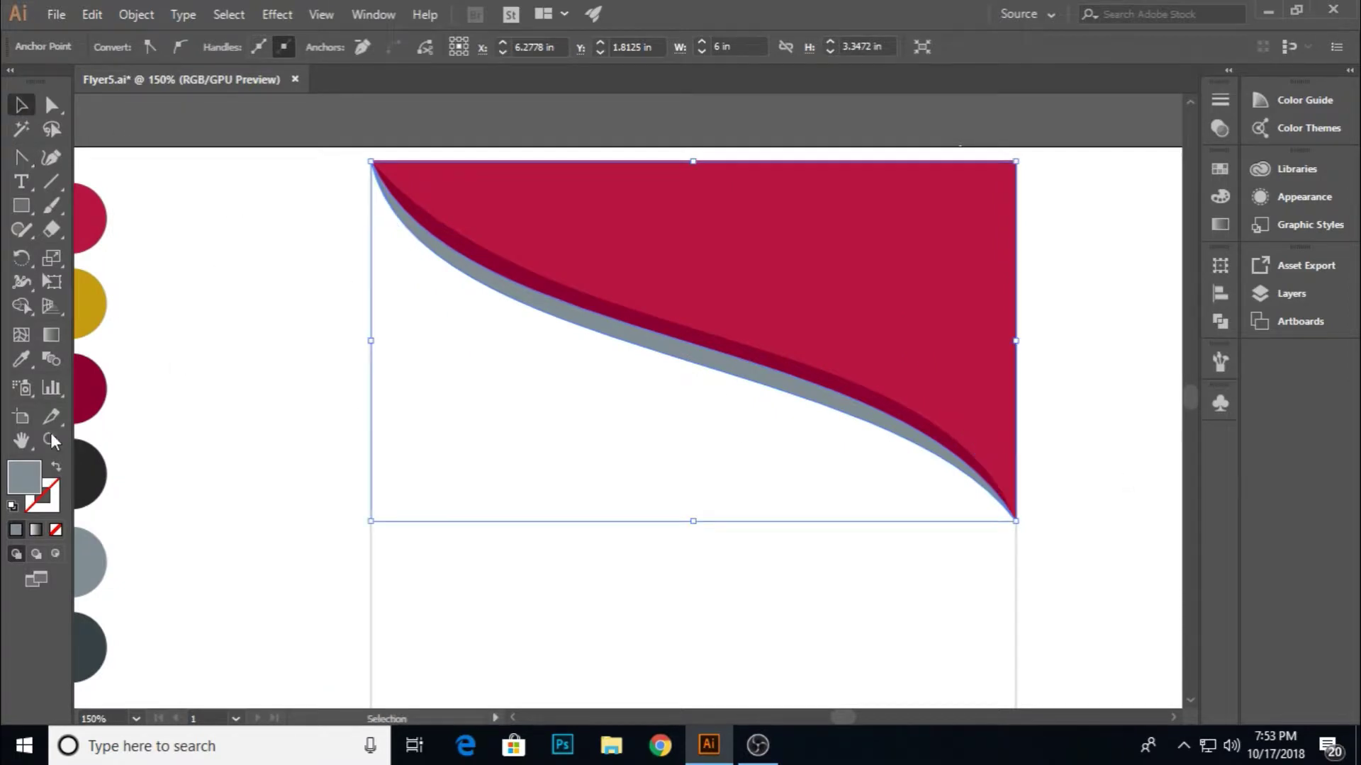
# - Change the grey curved band's fill to white
pyautogui.click(29, 359)
pyautogui.click(74, 185)
pyautogui.press('v')
pyautogui.click(200, 170)
# - Duplicate the white curved band slightly lower and send the copy to the back
pyautogui.click(630, 339)
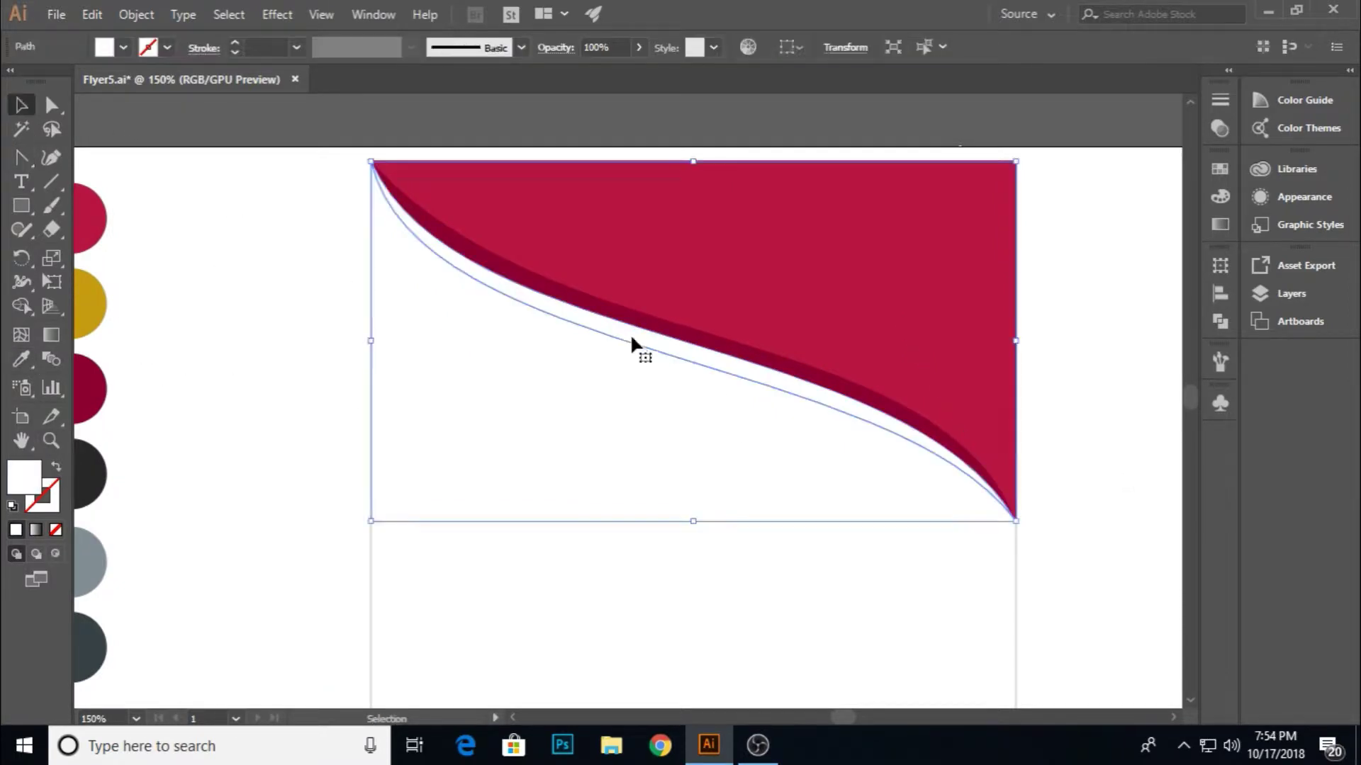
pyautogui.moveTo(643, 345); pyautogui.dragTo(645, 352)
pyautogui.rightClick(645, 352)
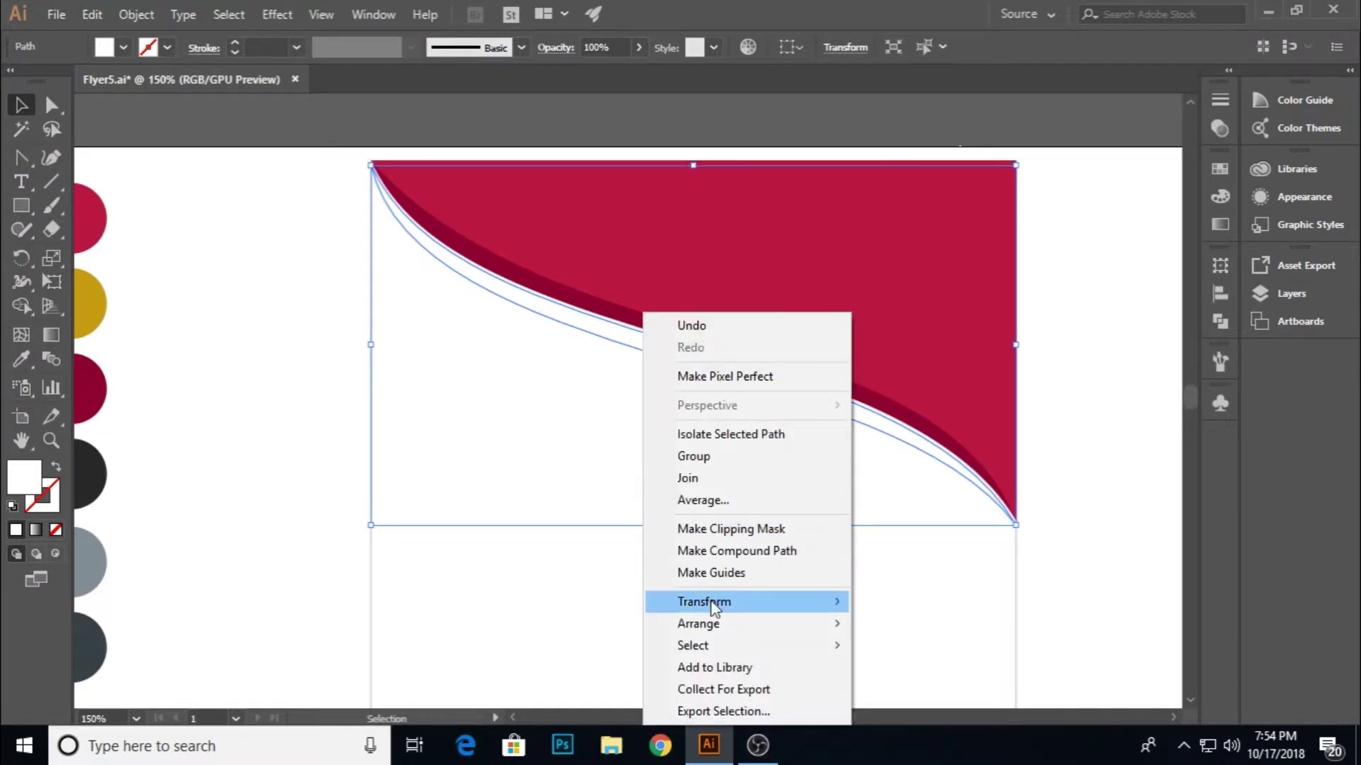
pyautogui.click(942, 681)
# - Fill the duplicate curve with black from the Swatches panel
pyautogui.click(1219, 224)
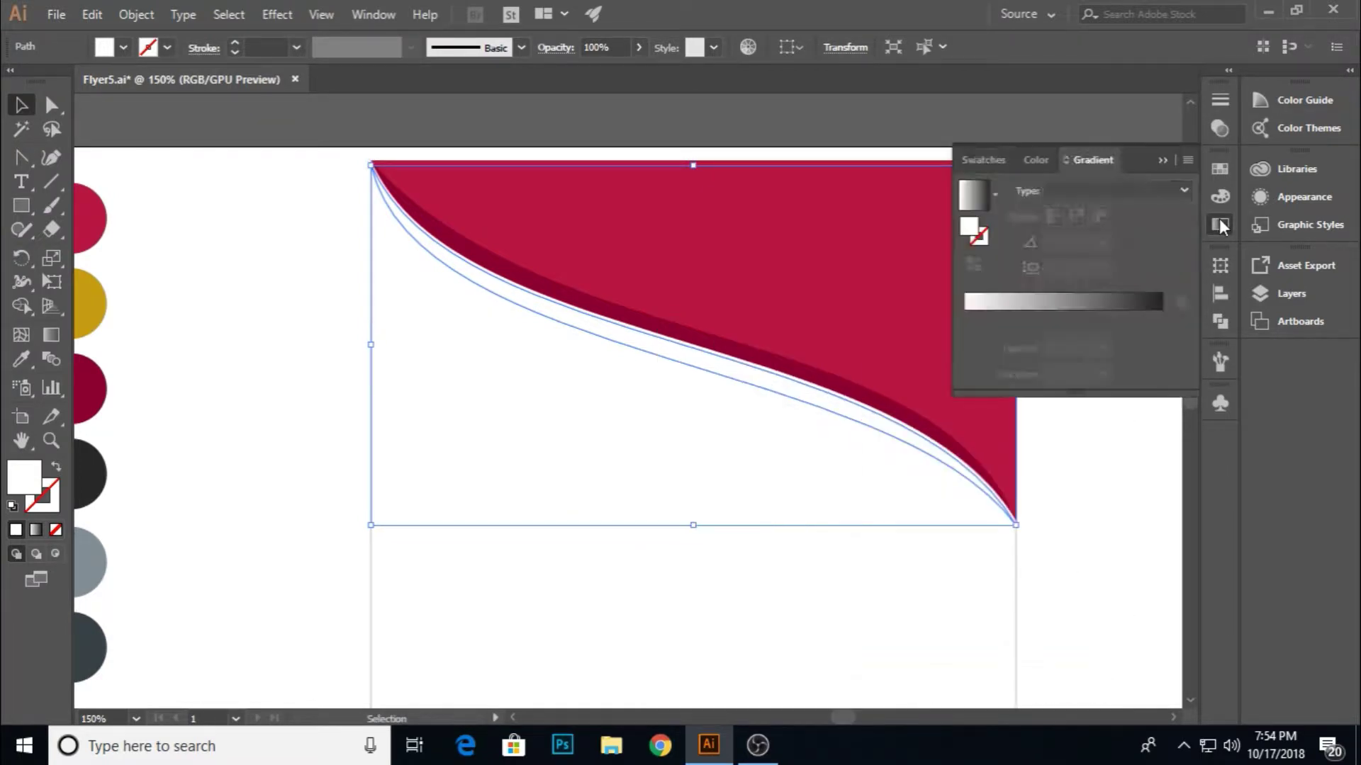
pyautogui.click(1219, 169)
pyautogui.click(1007, 222)
pyautogui.click(1117, 273)
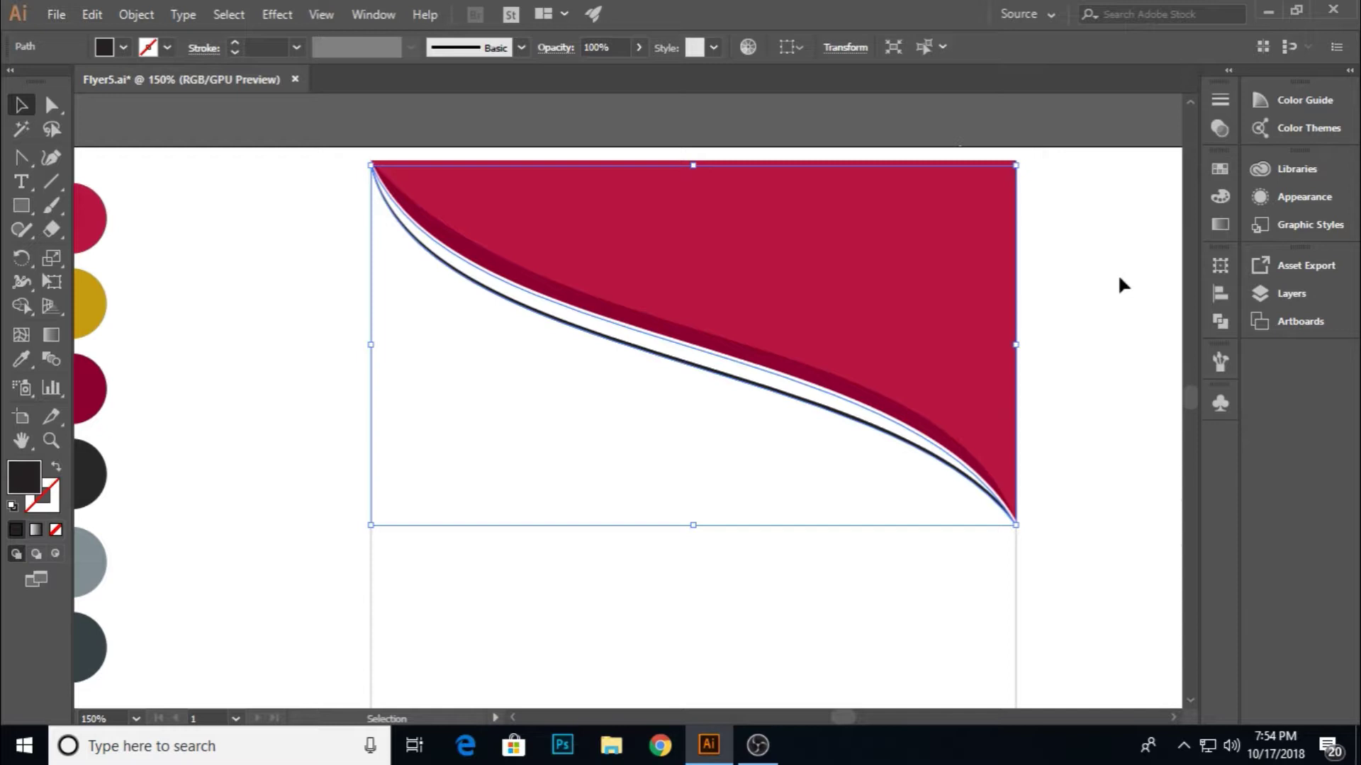
pyautogui.click(717, 373)
pyautogui.click(316, 14)
pyautogui.moveTo(296, 347)
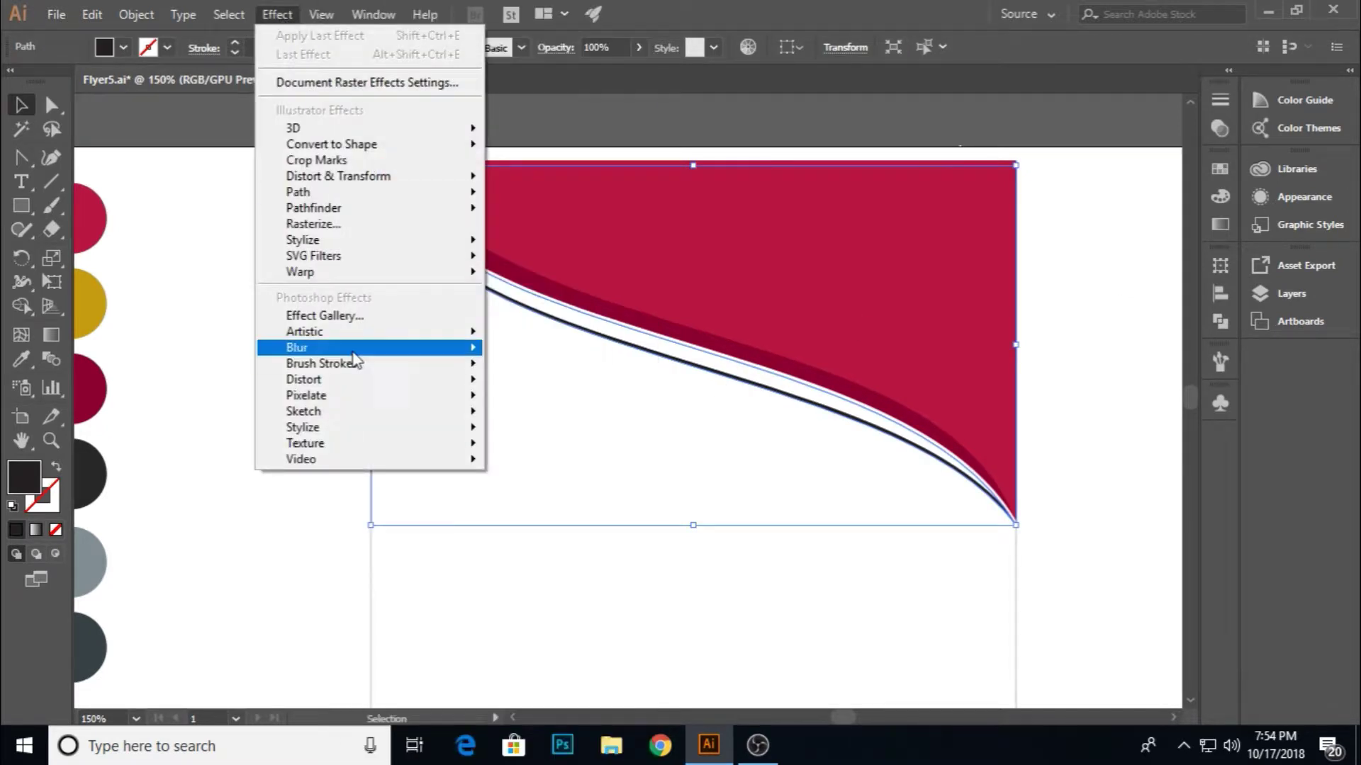
# - Apply a Gaussian Blur with a 9-pixel radius to the black curve
pyautogui.click(517, 349)
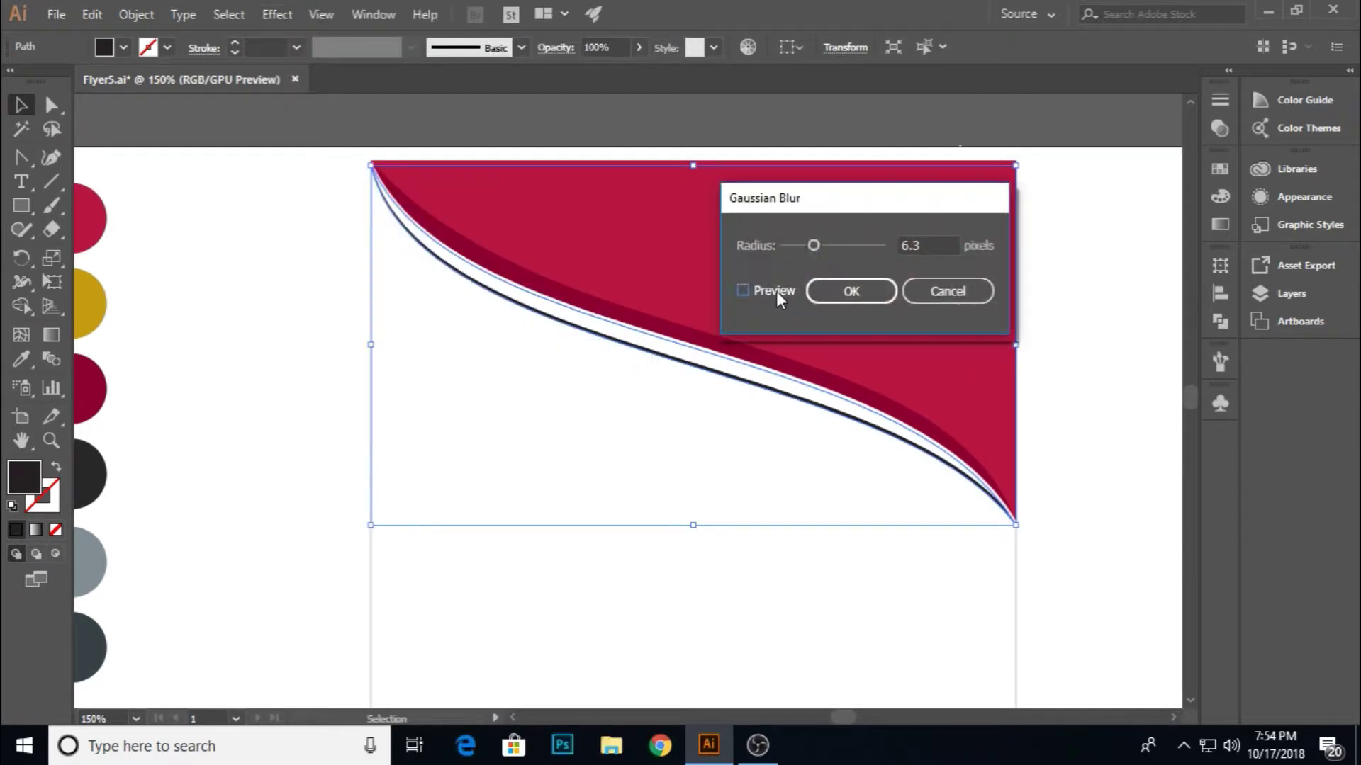
pyautogui.click(780, 289)
pyautogui.moveTo(810, 244); pyautogui.dragTo(821, 244)
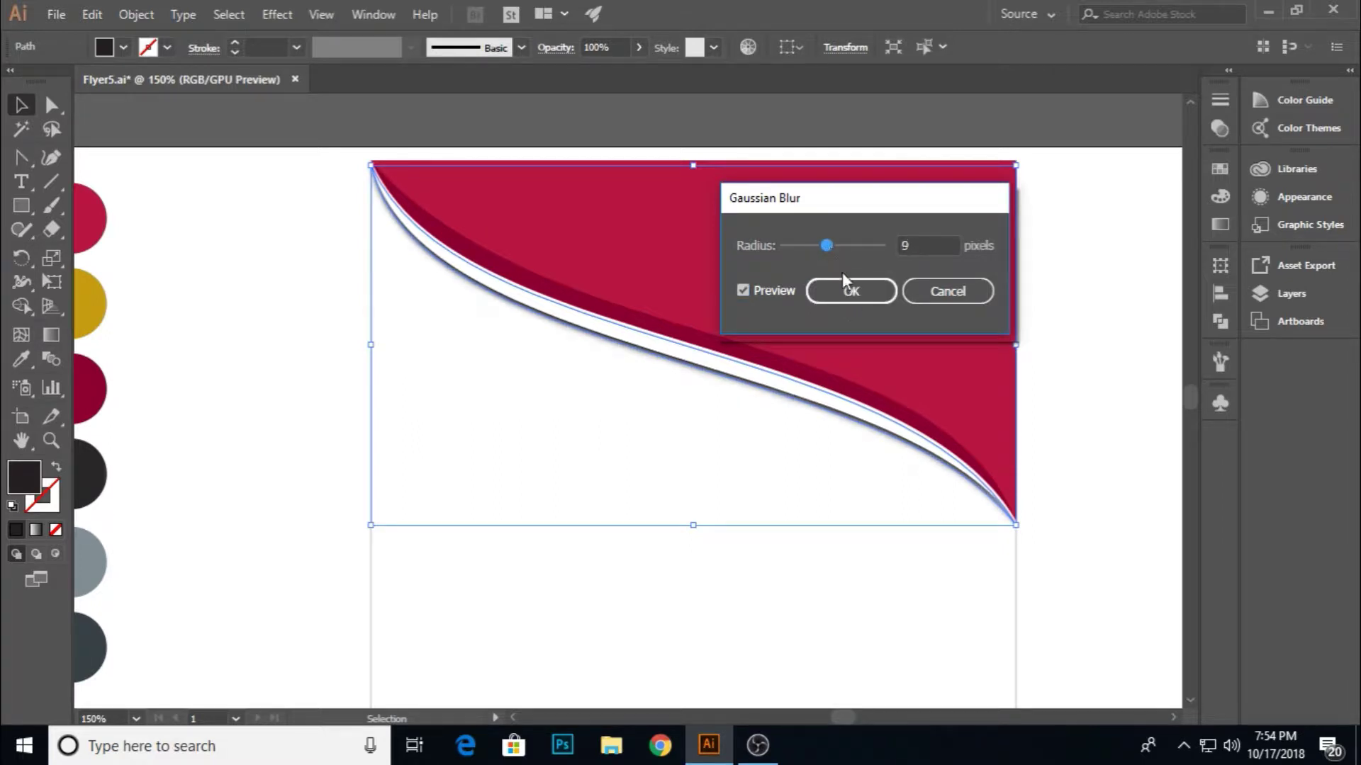
pyautogui.click(854, 292)
pyautogui.click(1103, 455)
# - Group the red wave with its blurred black shadow
pyautogui.hotkey('ctrl', '1')
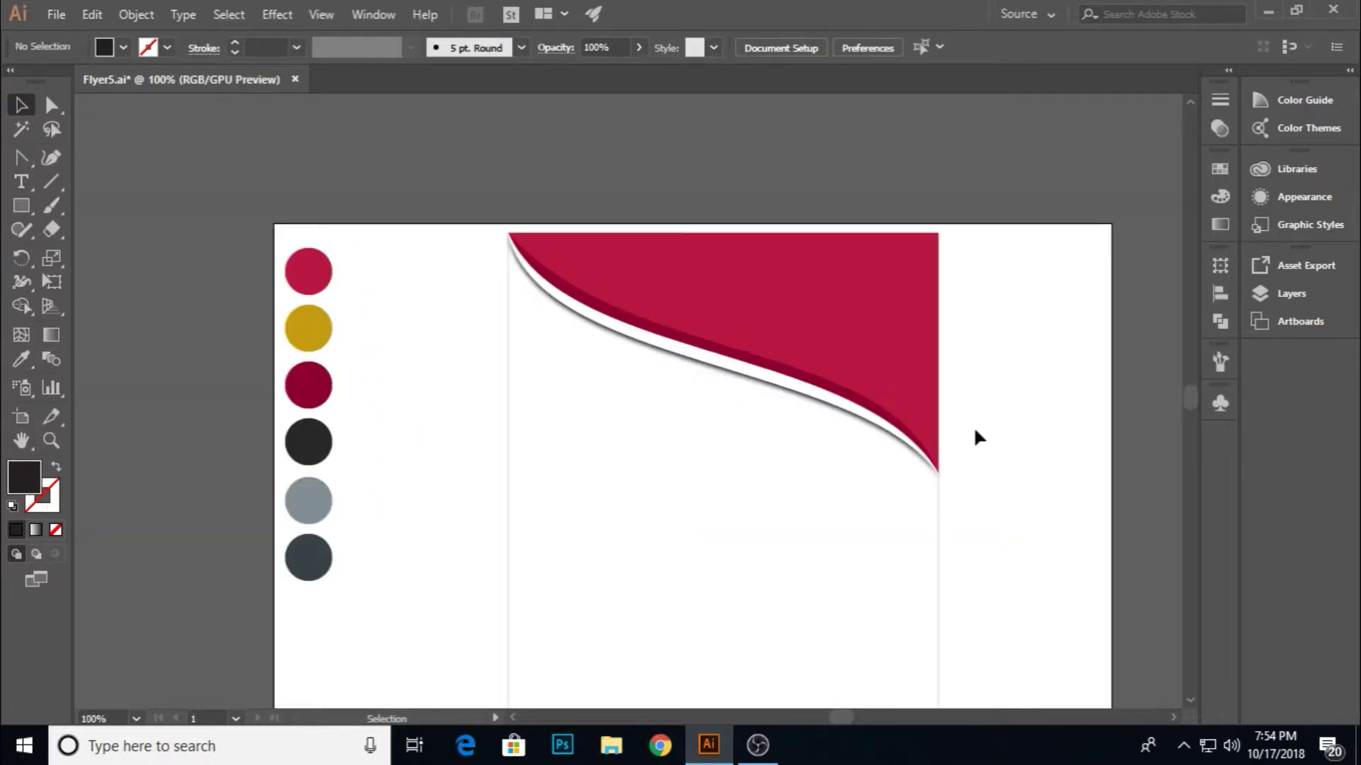
pyautogui.click(799, 317)
pyautogui.keyDown('shift'); pyautogui.click(936, 589); pyautogui.keyUp('shift')
pyautogui.rightClick(935, 588)
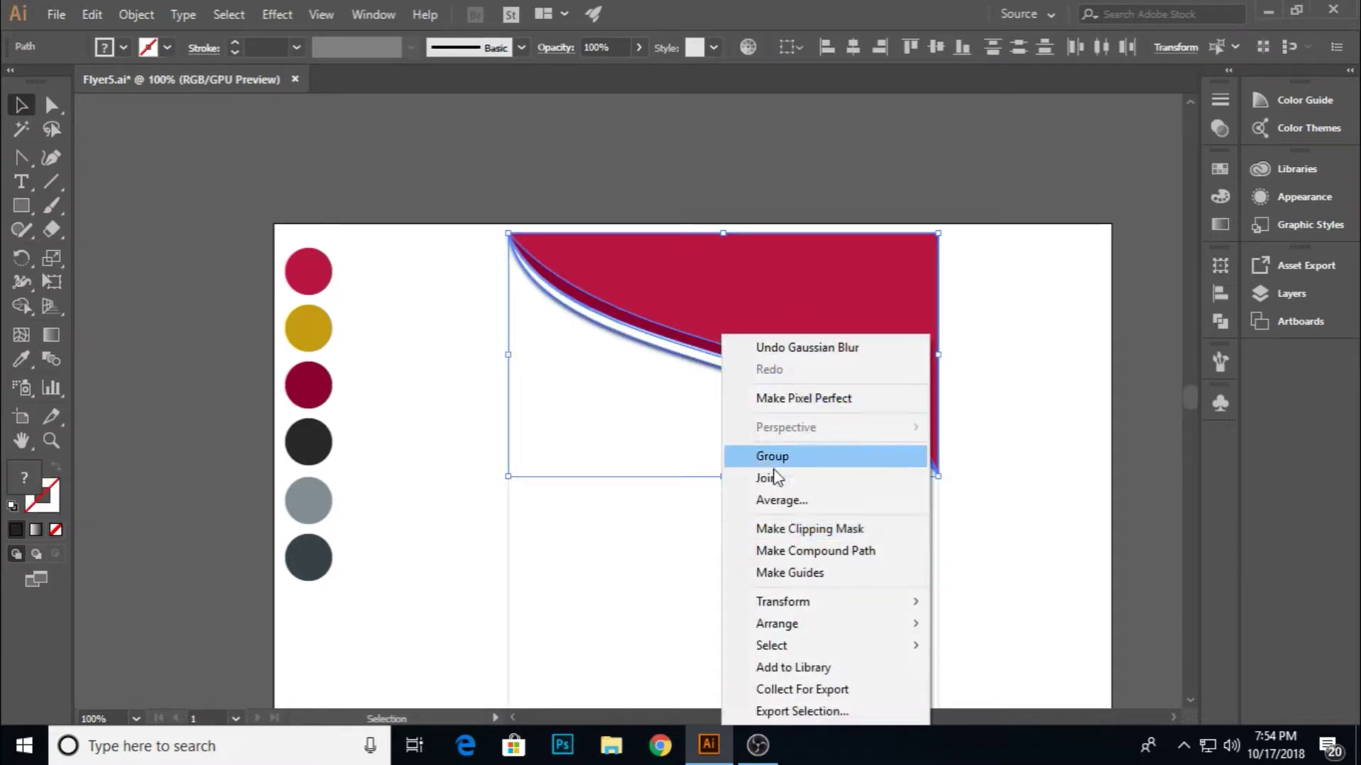
pyautogui.click(772, 459)
pyautogui.click(991, 489)
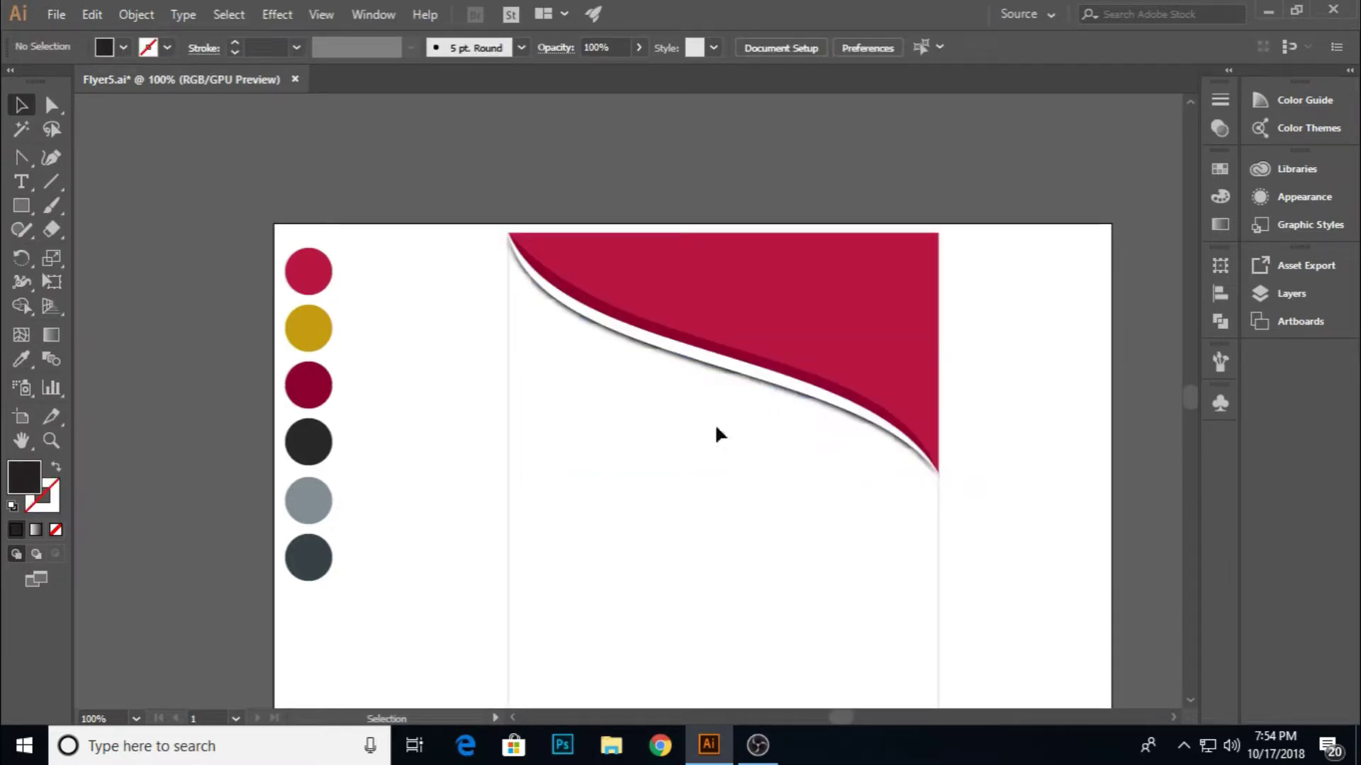
# - Draw a white circle over the red wave's left end, nudged slightly upward
pyautogui.click(21, 205)
pyautogui.click(107, 259)
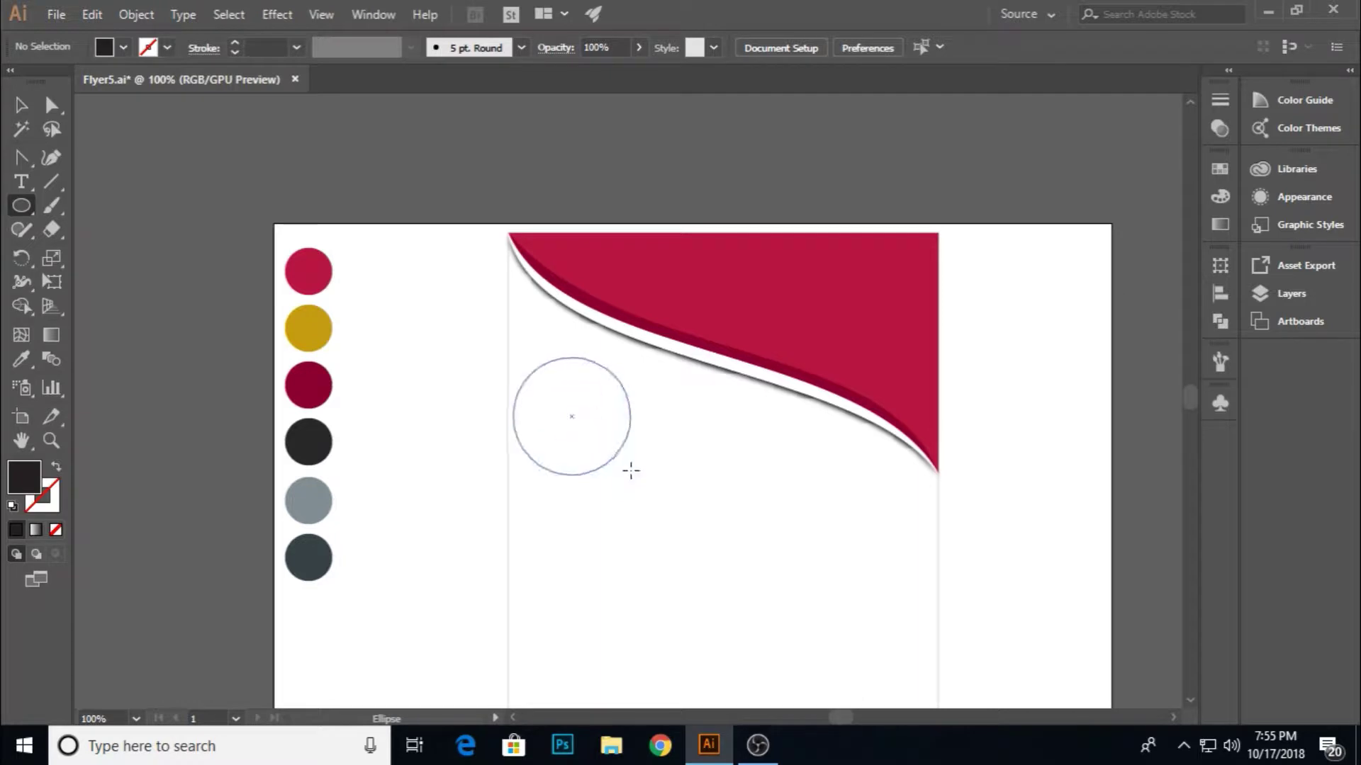
pyautogui.moveTo(572, 417); pyautogui.dragTo(692, 538)
pyautogui.press('v')
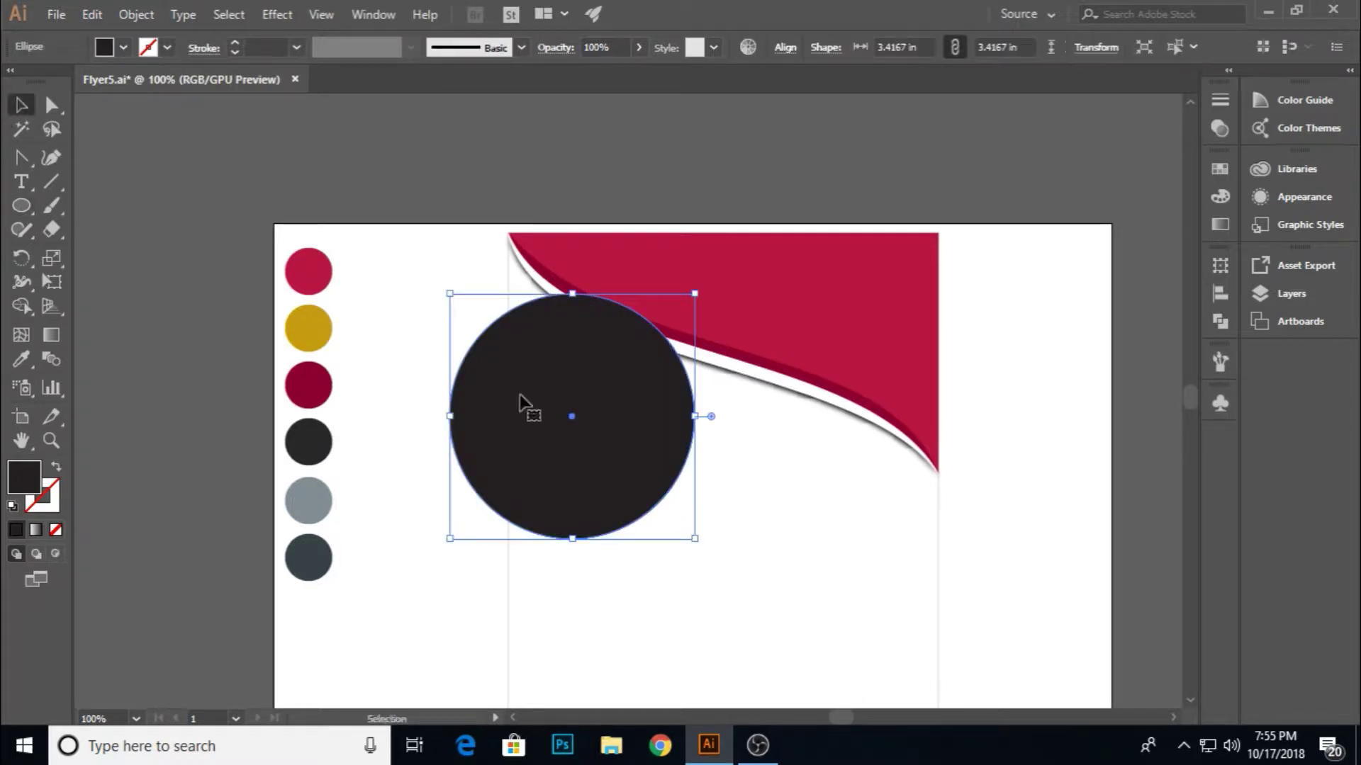
pyautogui.moveTo(521, 416); pyautogui.dragTo(521, 400)
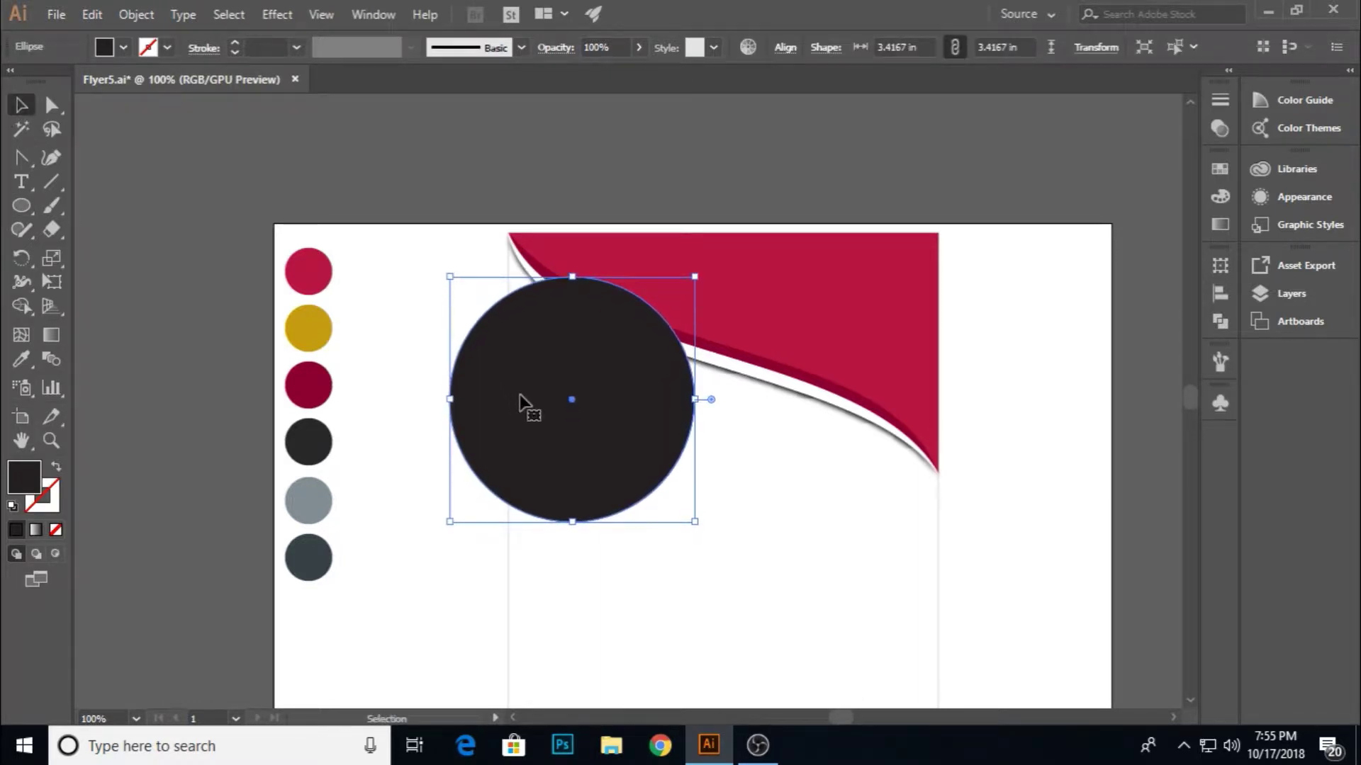
pyautogui.press('i')
pyautogui.click(329, 428)
pyautogui.press('v')
pyautogui.click(325, 187)
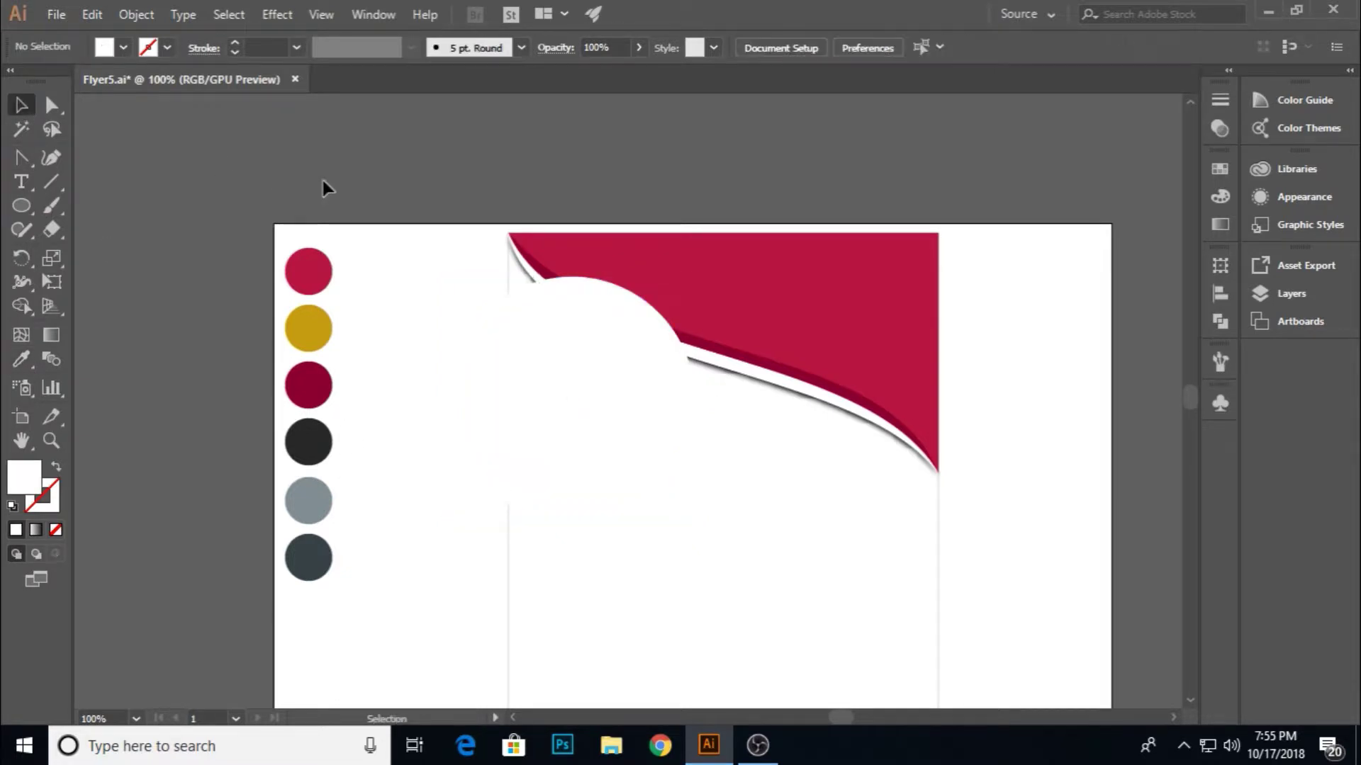
pyautogui.click(612, 407)
# - Copy the white circle, paste it in place, and shrink the copy
pyautogui.click(90, 15)
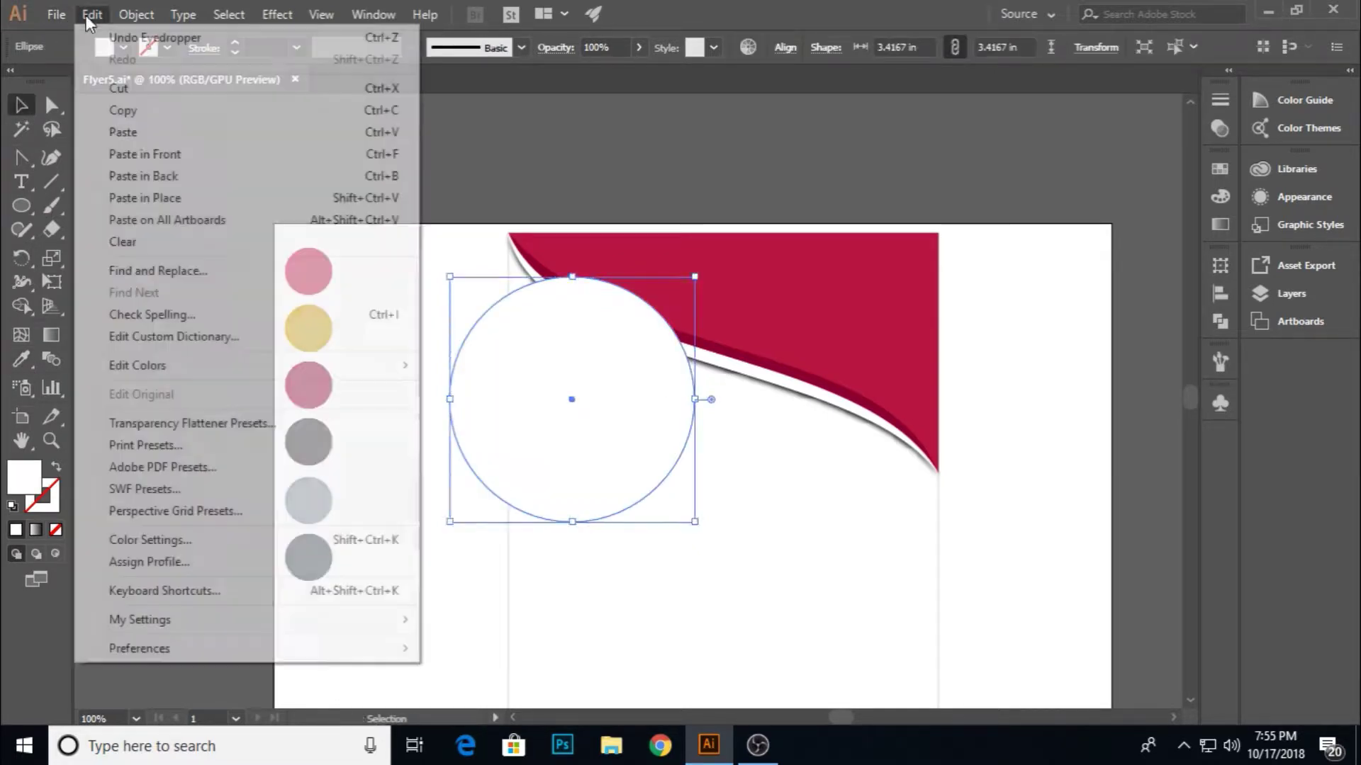
pyautogui.click(124, 110)
pyautogui.click(92, 14)
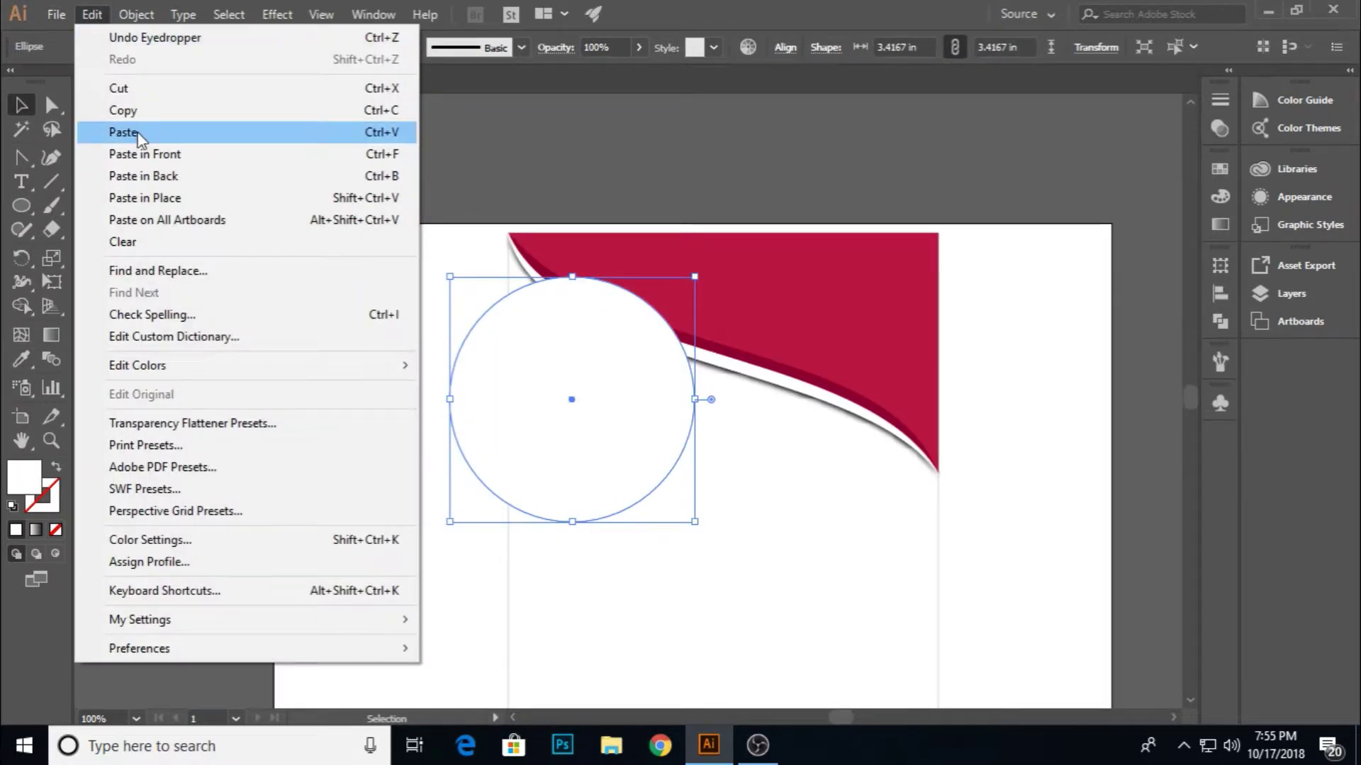
pyautogui.click(157, 188)
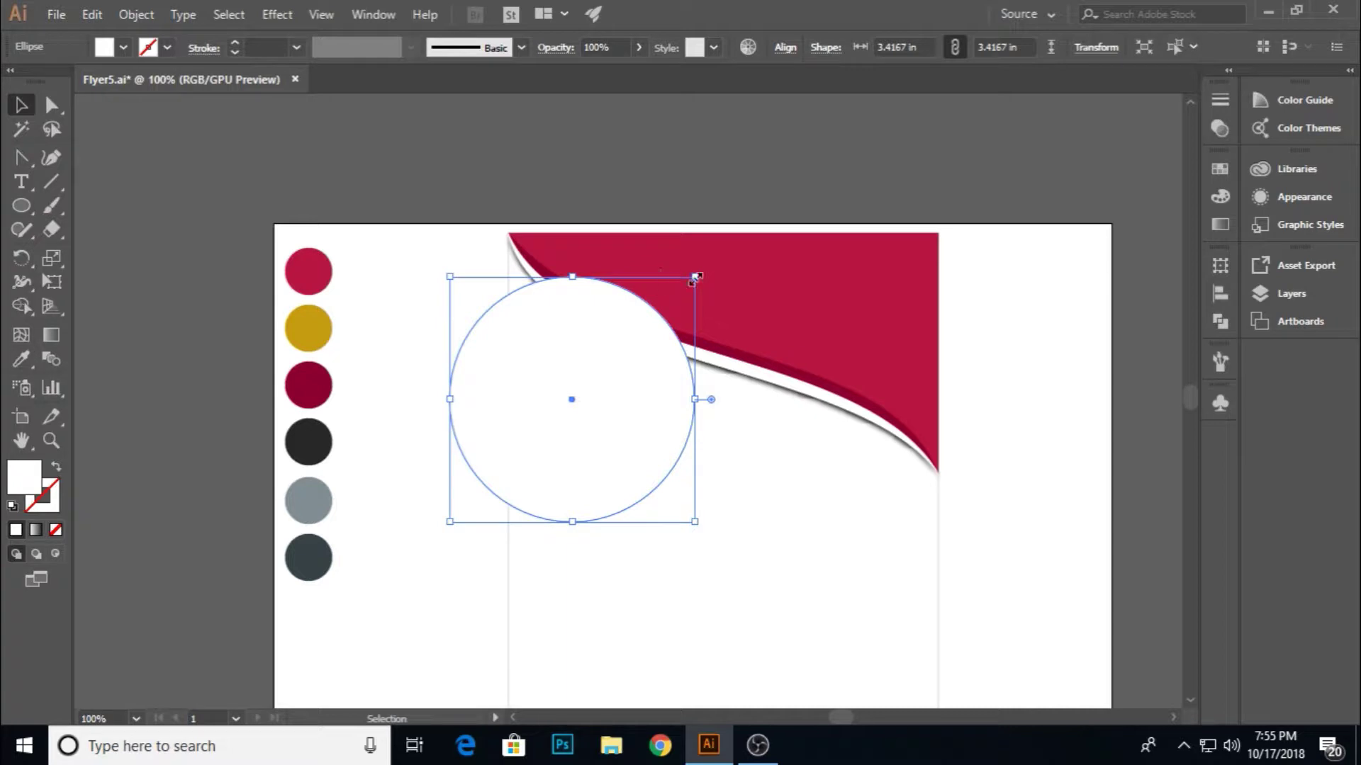
pyautogui.moveTo(695, 277); pyautogui.dragTo(684, 287)
# - Fill the smaller circle charcoal and turn the outer ring gold
pyautogui.press('i')
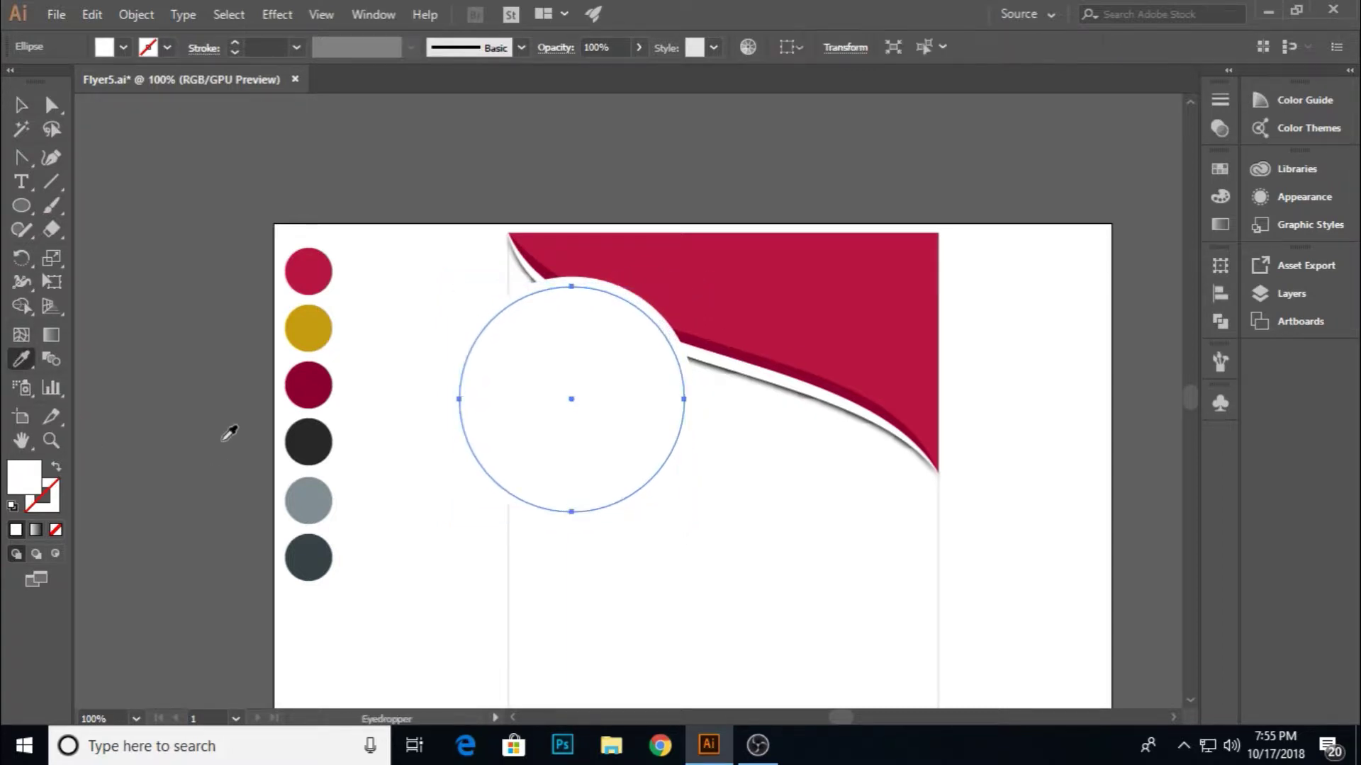
pyautogui.click(308, 440)
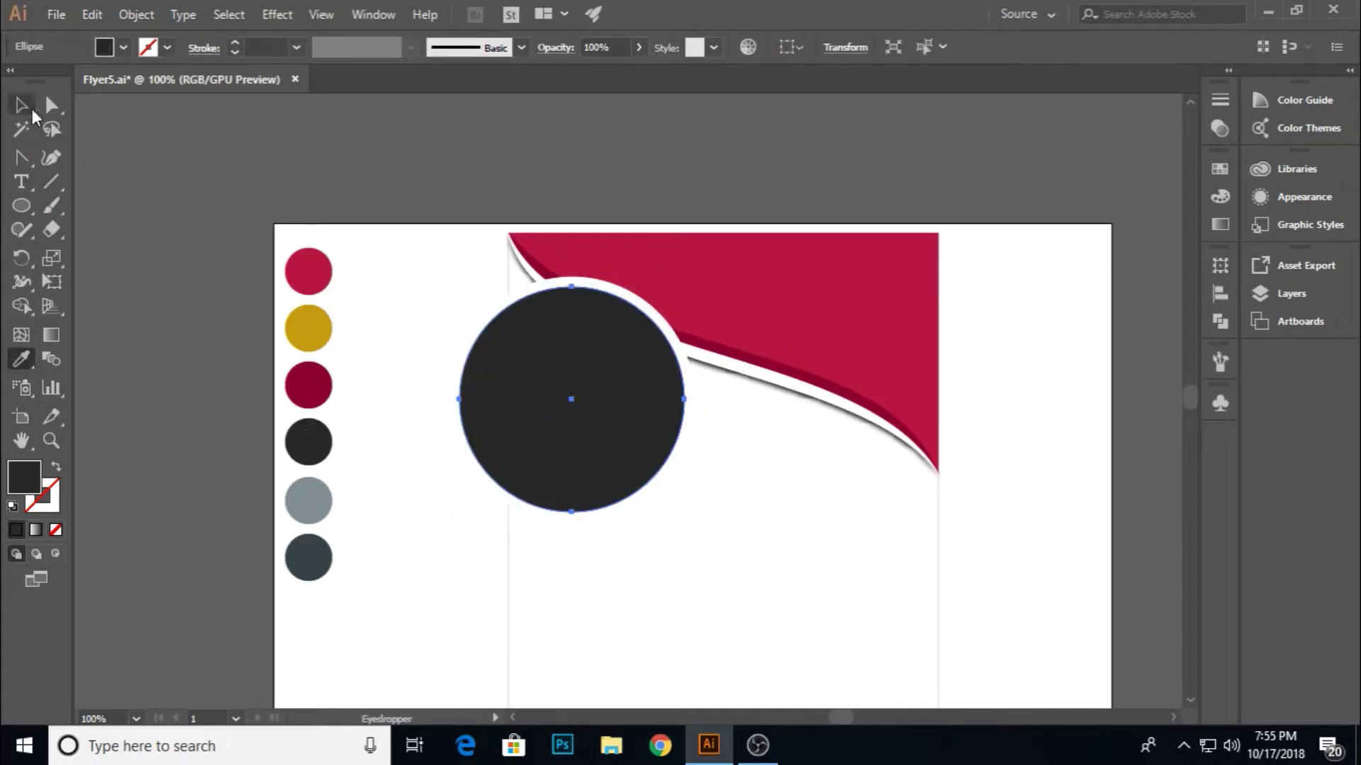
pyautogui.click(292, 329)
pyautogui.press('v')
pyautogui.click(195, 172)
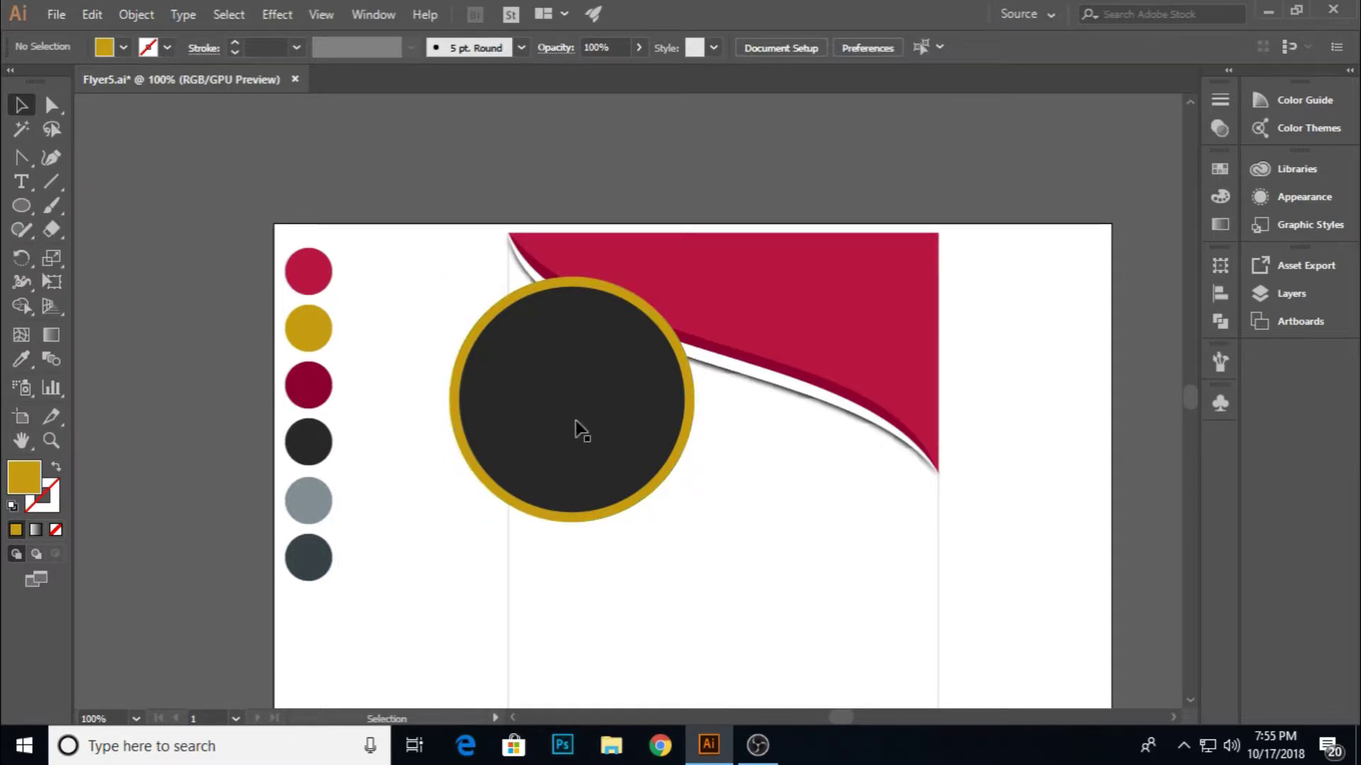
# - Enlarge the dark circle slightly and stretch it a little taller
pyautogui.click(581, 430)
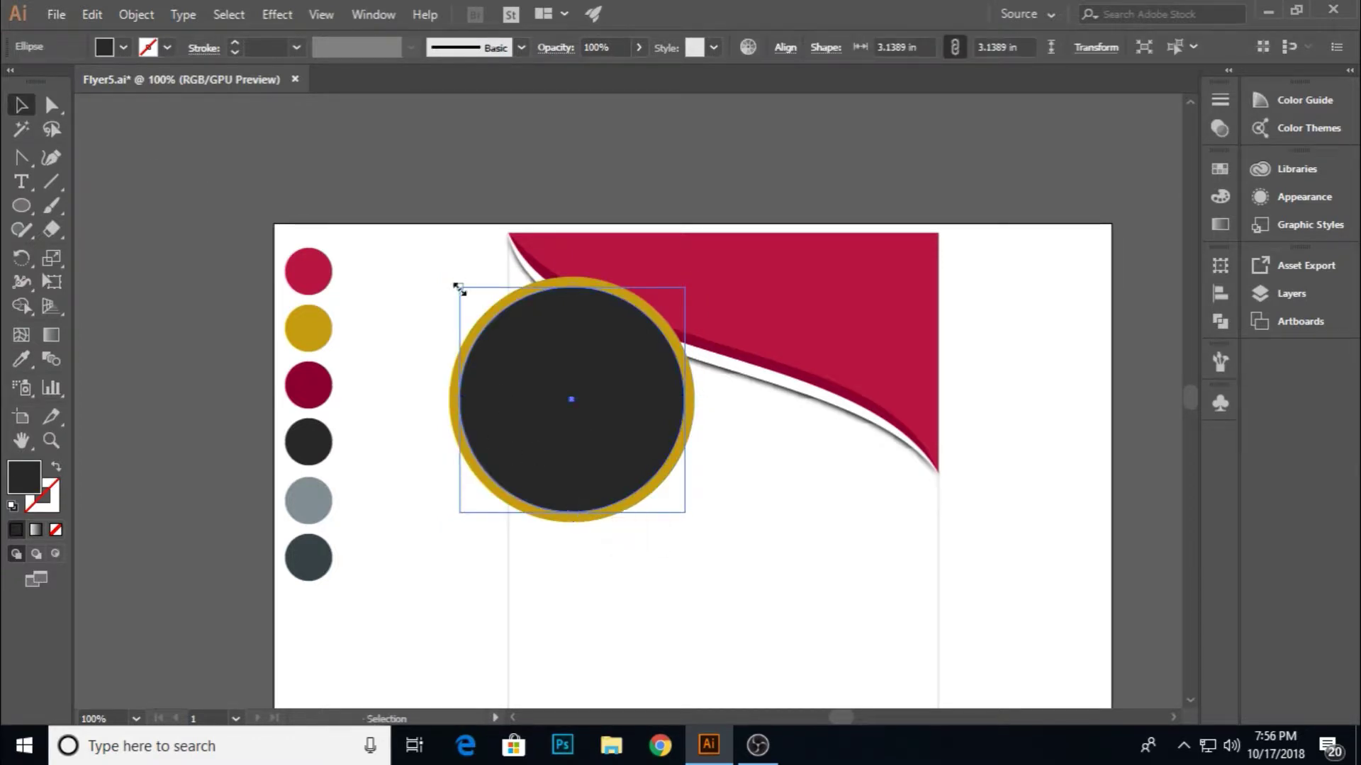
pyautogui.moveTo(460, 289); pyautogui.dragTo(451, 279)
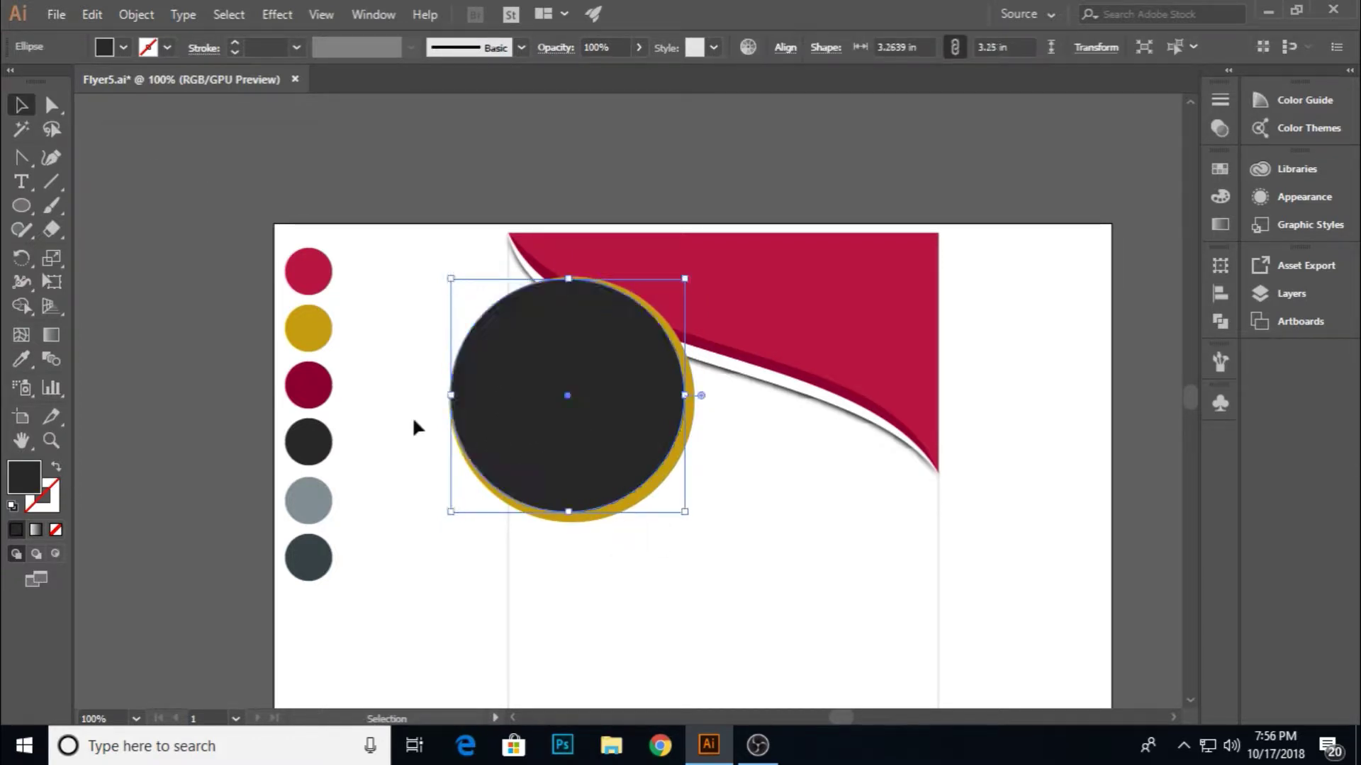
pyautogui.moveTo(451, 513); pyautogui.dragTo(450, 520)
pyautogui.click(364, 480)
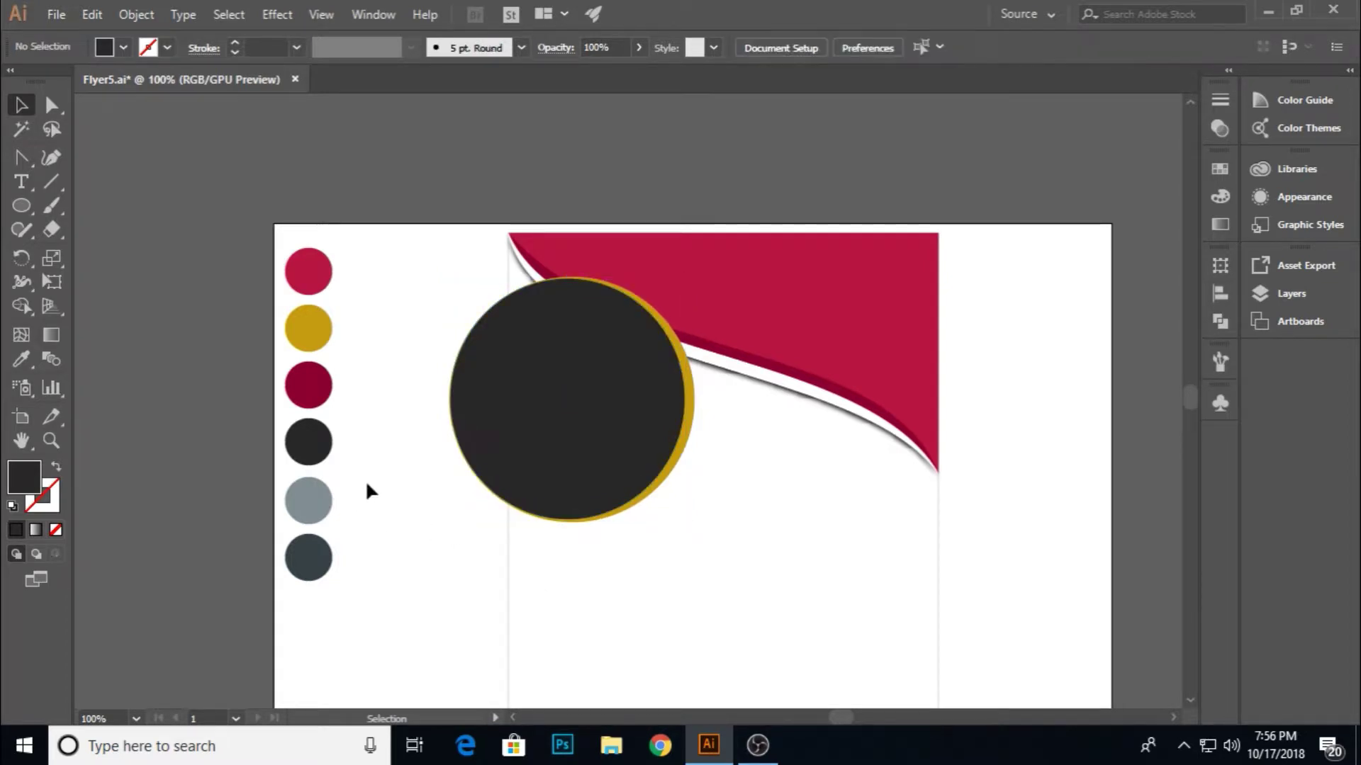
pyautogui.click(581, 411)
# - Paste an in-place copy of the dark circle, fill it white, and shrink it
pyautogui.click(92, 15)
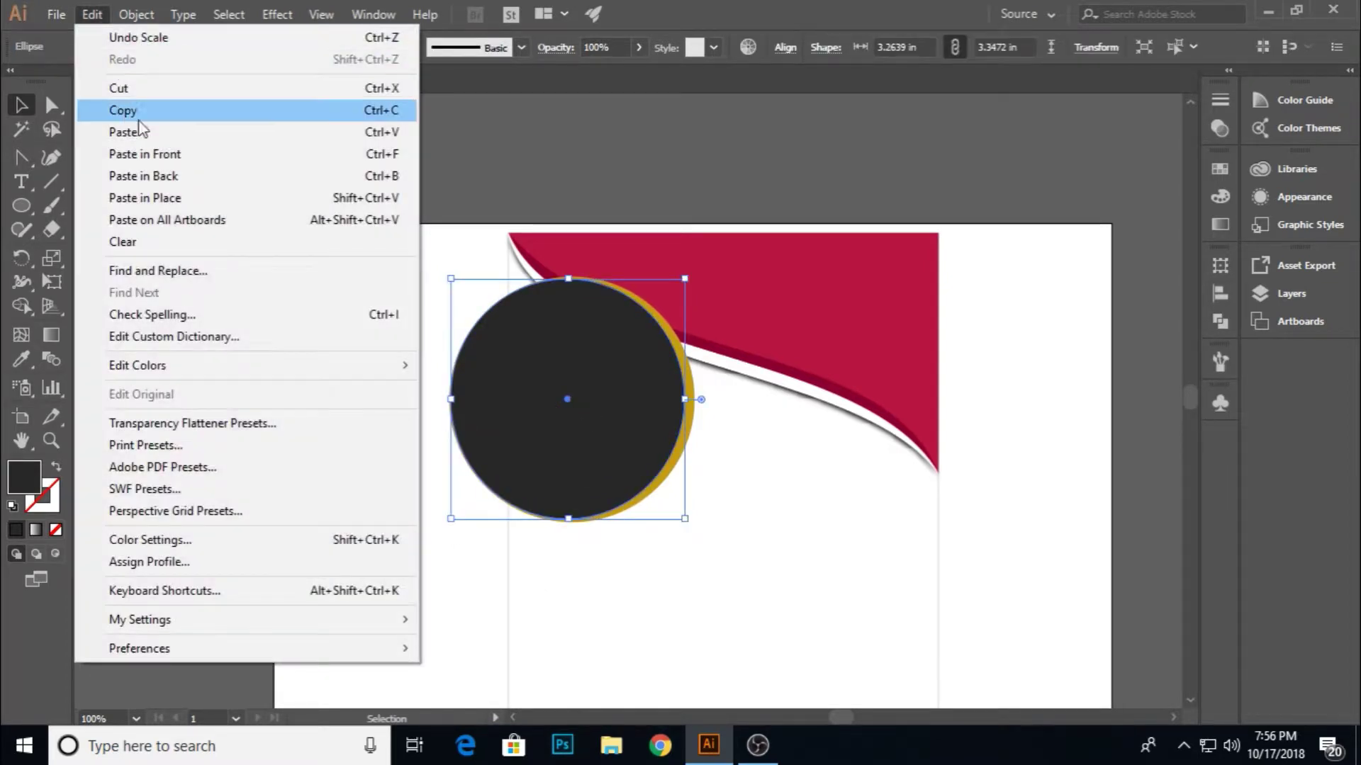
pyautogui.click(117, 104)
pyautogui.click(93, 14)
pyautogui.click(145, 198)
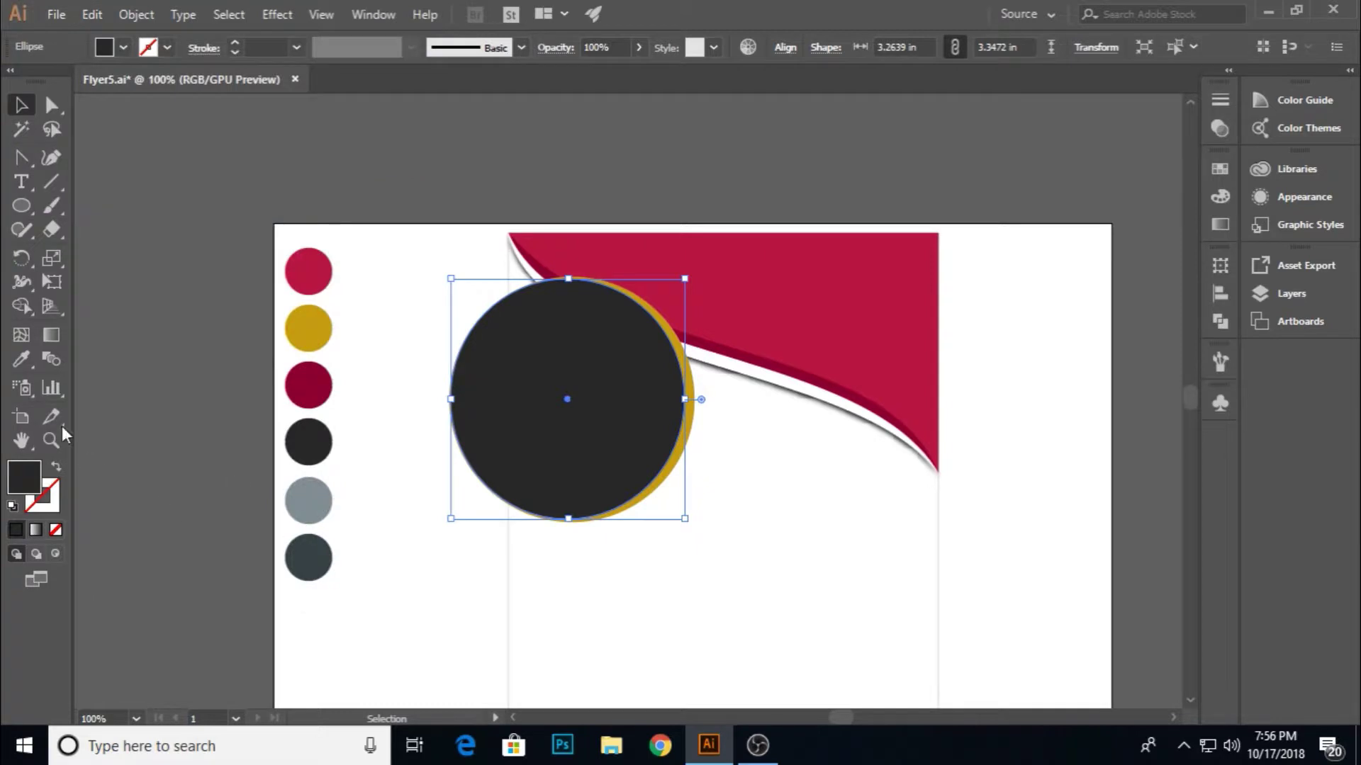
pyautogui.press('i')
pyautogui.click(369, 339)
pyautogui.press('v')
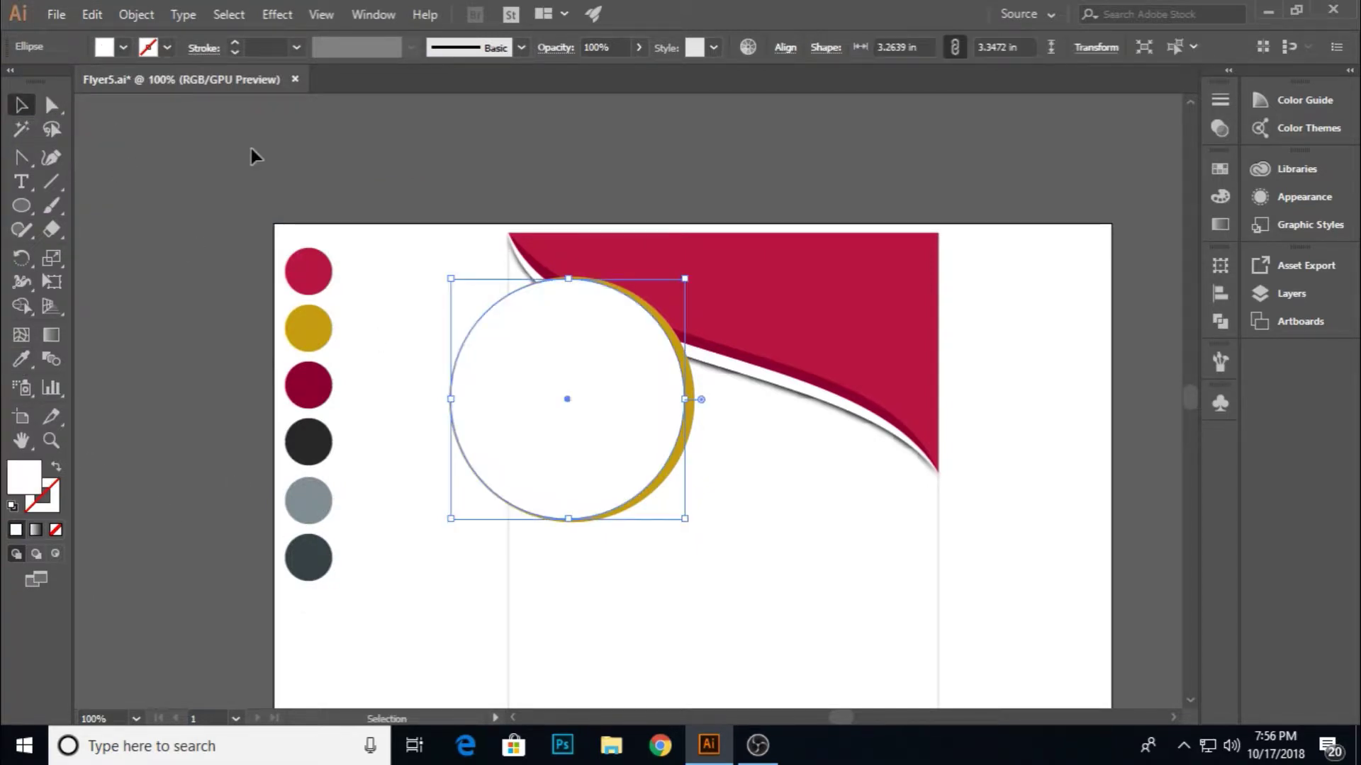
pyautogui.moveTo(682, 283); pyautogui.dragTo(678, 287)
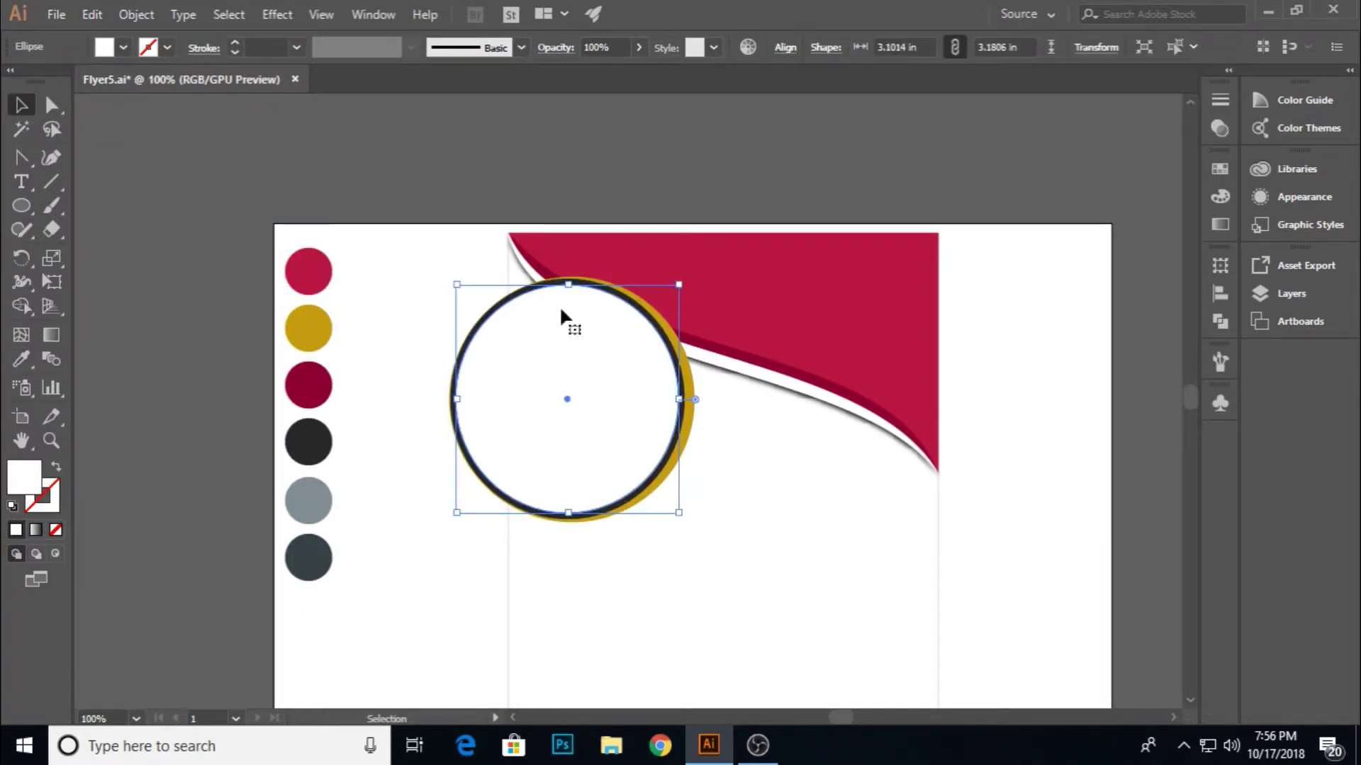
# - Nudge the white circle left and stretch it taller to expose the dark ring
pyautogui.hotkey('ctrl', 'shift', 'a')
pyautogui.click(526, 395)
pyautogui.press('Left')
pyautogui.press('Left')
pyautogui.press('Left')
pyautogui.press('Left')
pyautogui.press('Left')
pyautogui.press('Left')
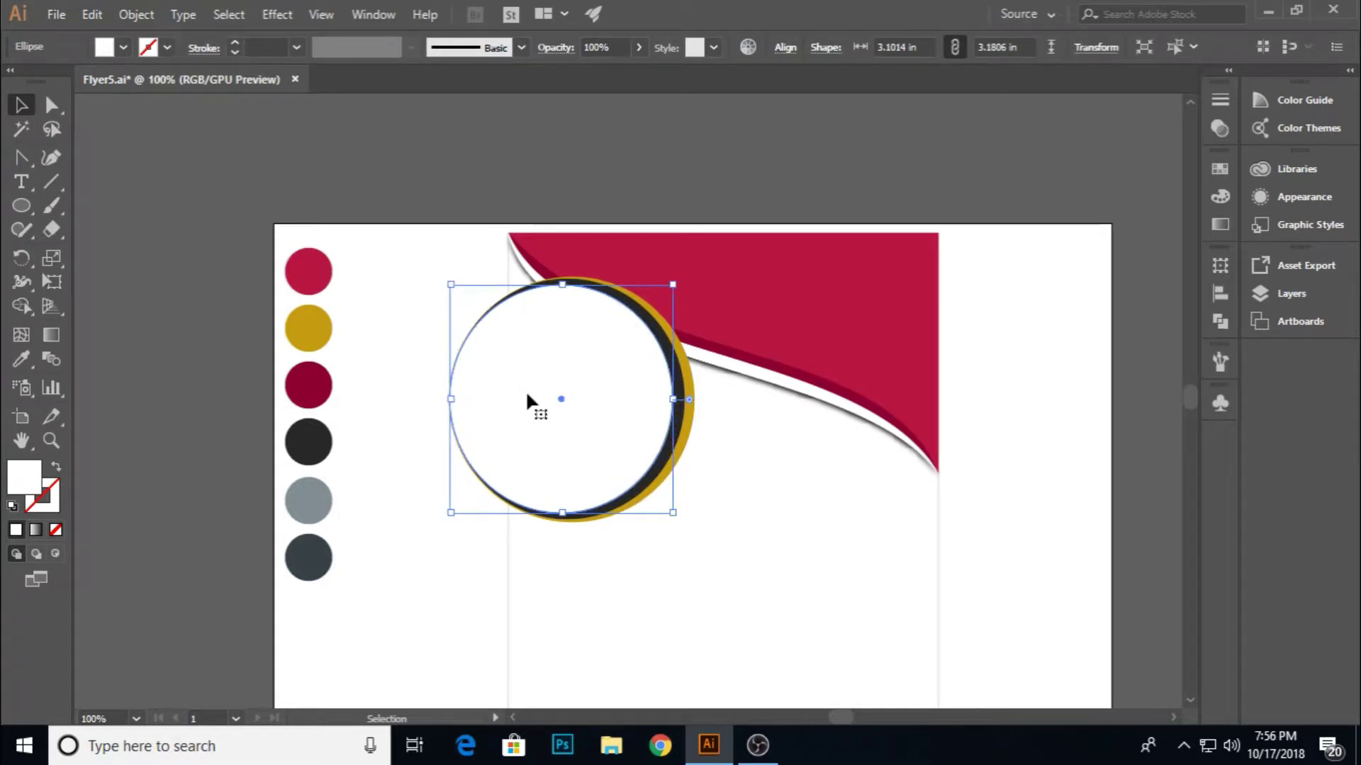
pyautogui.moveTo(561, 512); pyautogui.dragTo(563, 518)
pyautogui.moveTo(563, 287); pyautogui.dragTo(563, 284)
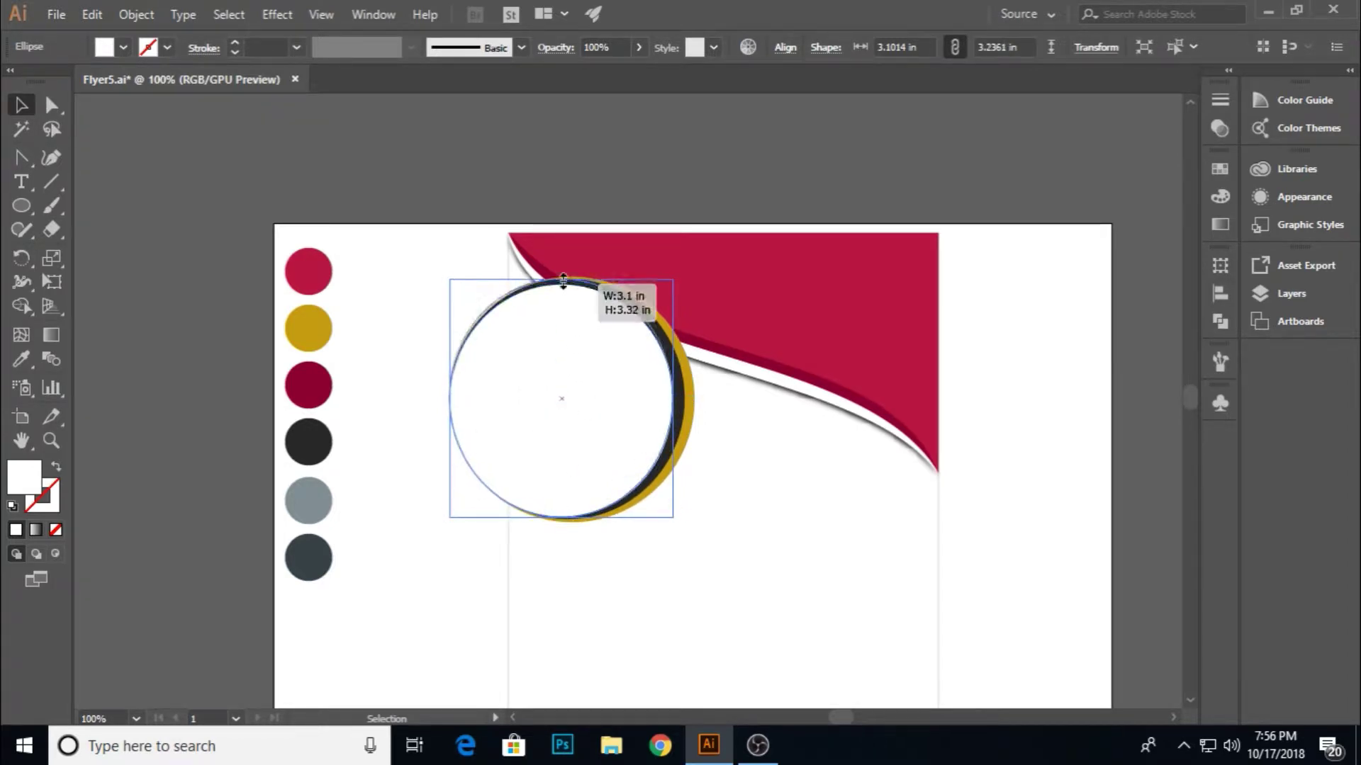
pyautogui.click(348, 325)
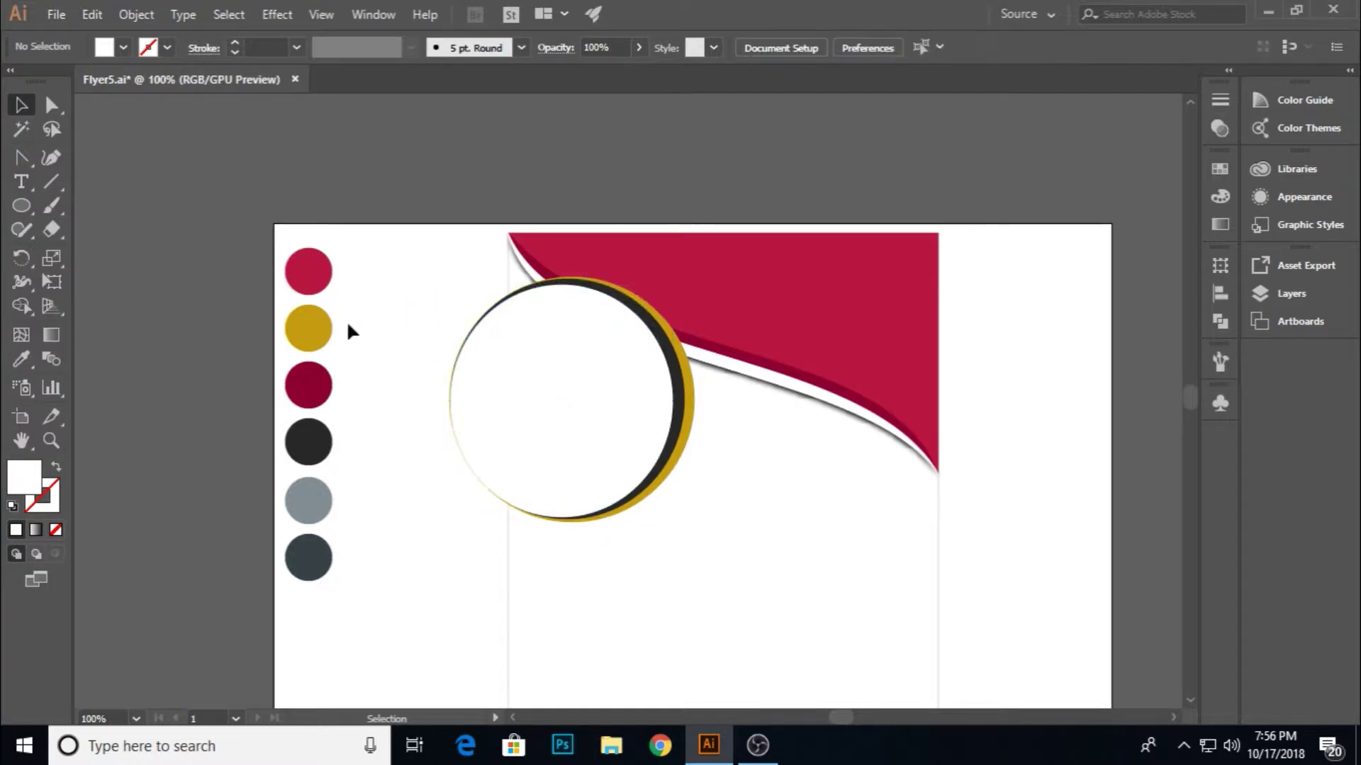
pyautogui.click(680, 425)
# - Give the white circle a radial gradient, shifting the midpoint and white stop
pyautogui.click(1219, 224)
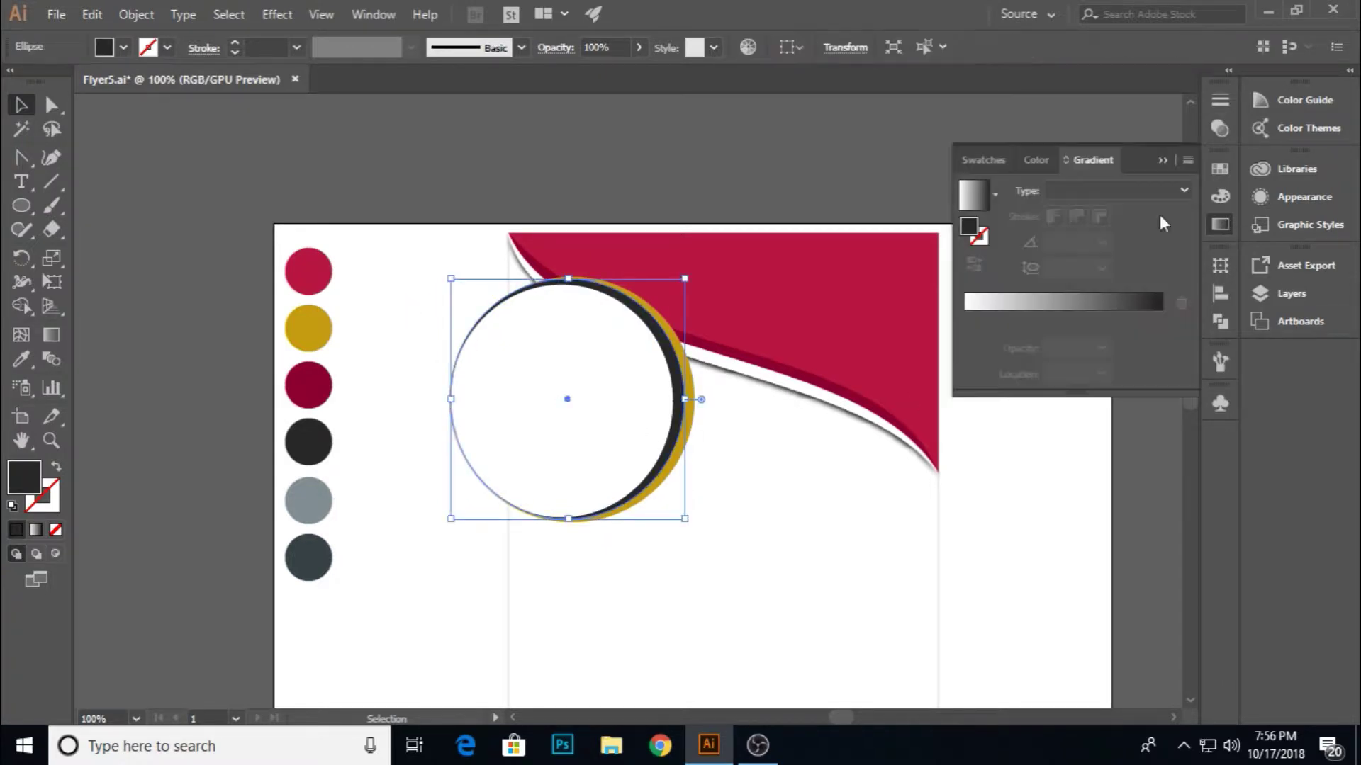
pyautogui.click(972, 195)
pyautogui.click(1116, 190)
pyautogui.click(1095, 233)
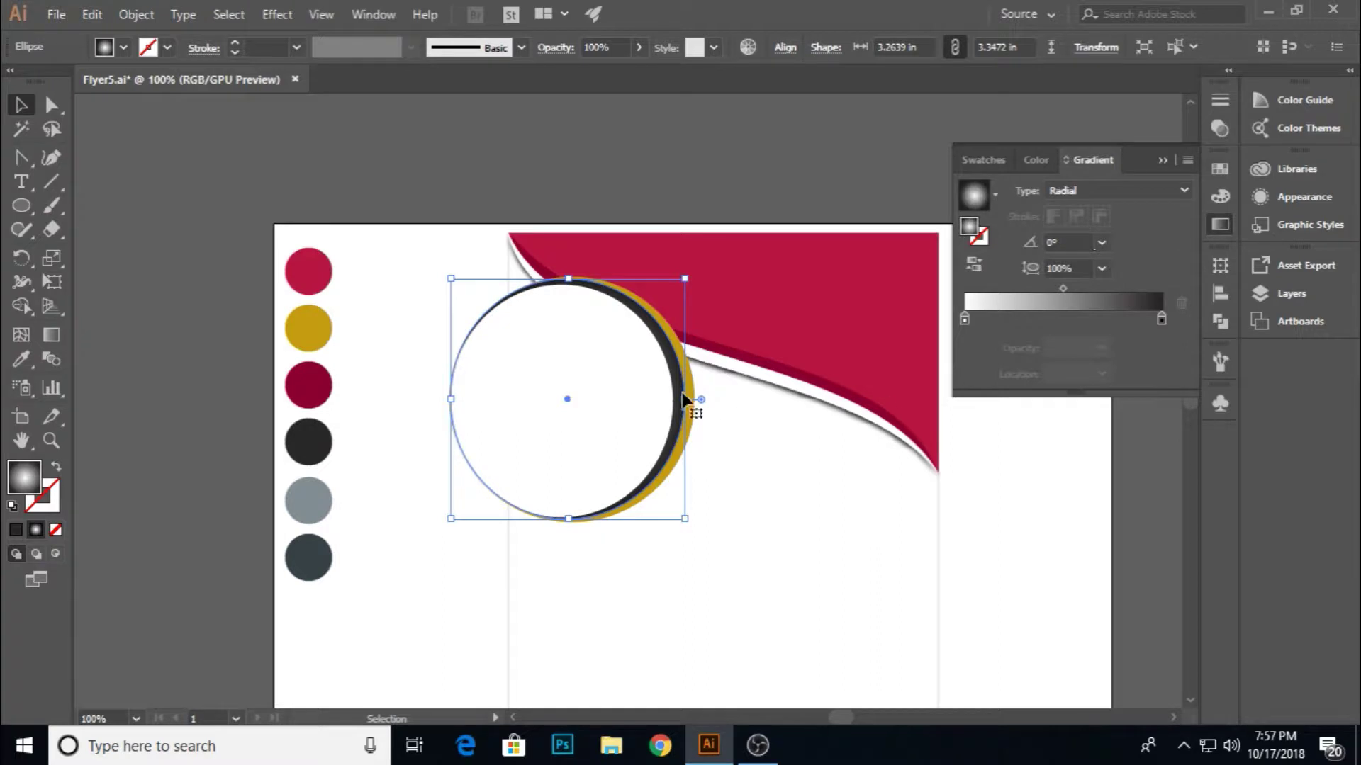
pyautogui.moveTo(1063, 289); pyautogui.dragTo(1134, 288)
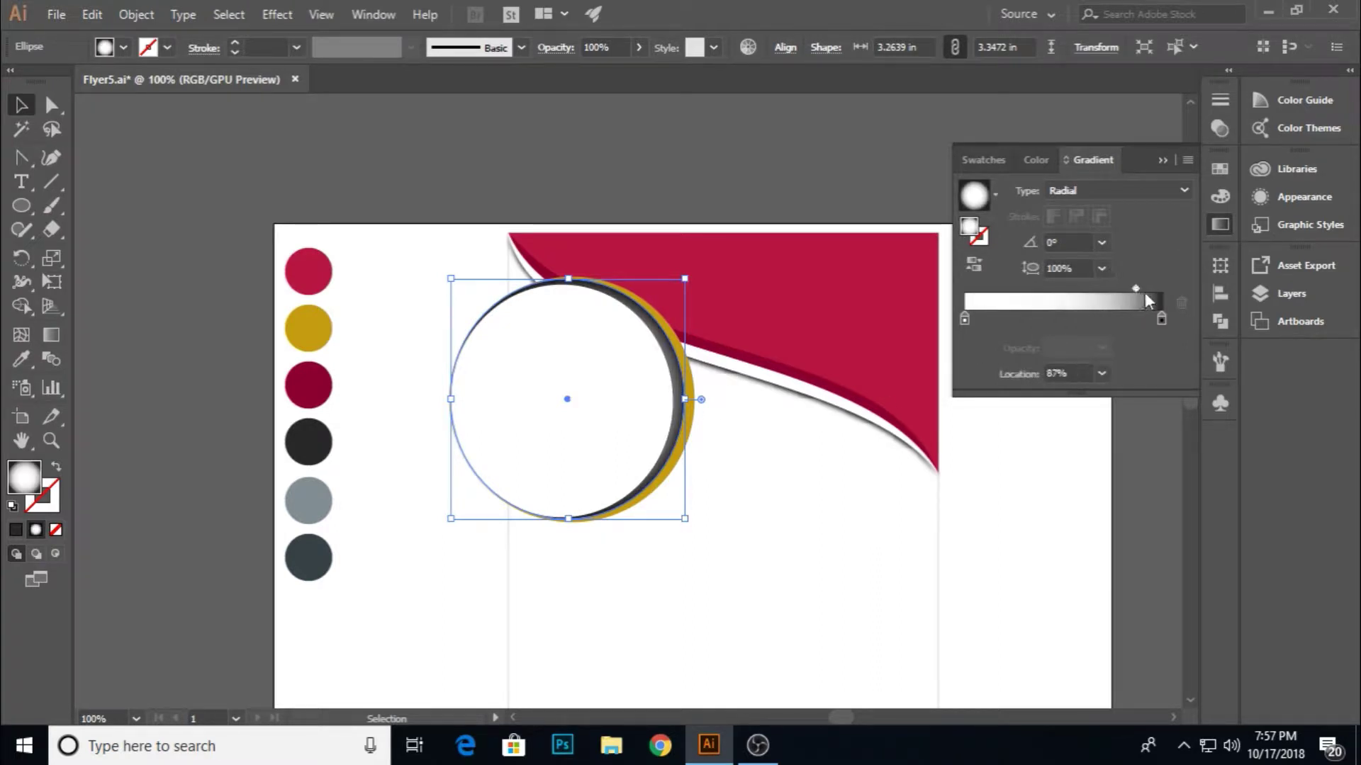
pyautogui.moveTo(965, 318)
pyautogui.mouseDown()
pyautogui.moveTo(1094, 319)
pyautogui.moveTo(1142, 289)
pyautogui.moveTo(1101, 319)
pyautogui.moveTo(1116, 320)
pyautogui.mouseUp()
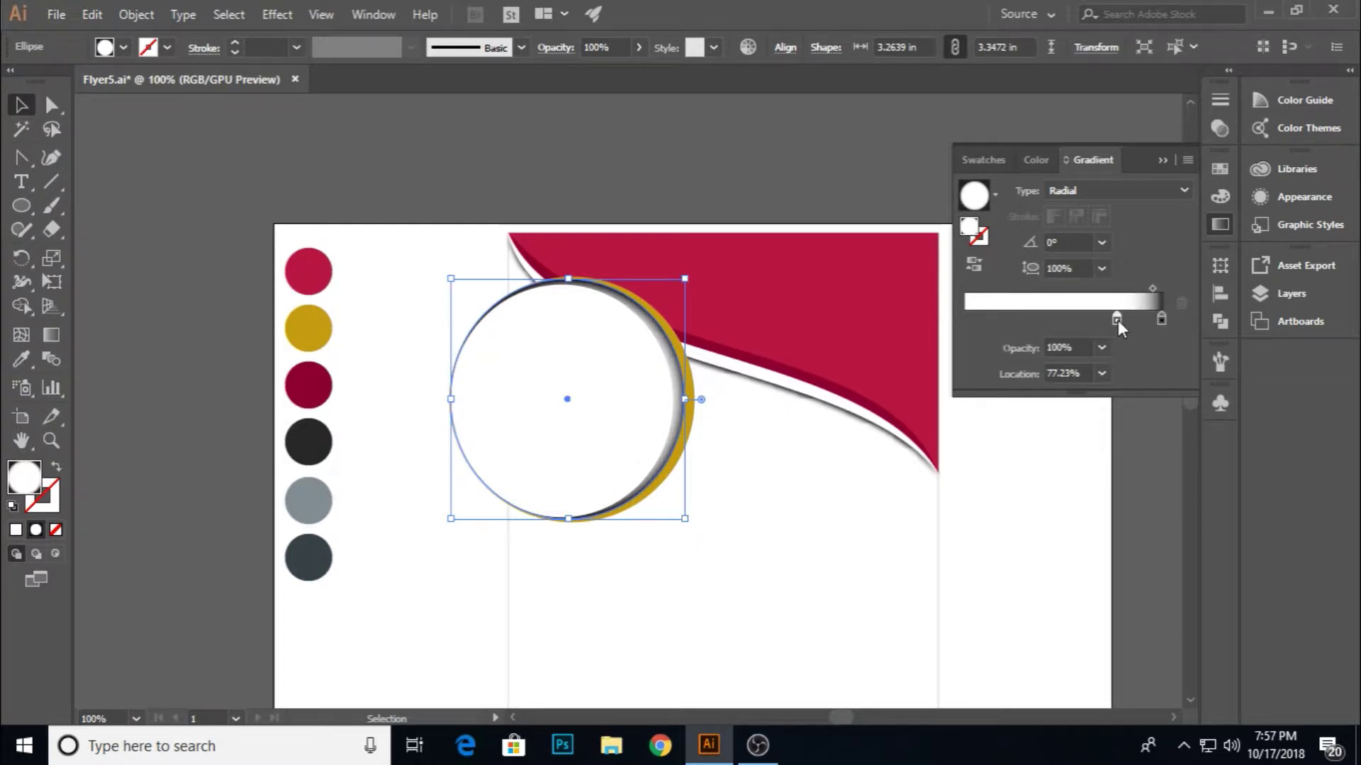
pyautogui.click(371, 409)
# - Resize the gradient circle's width from its right and left sides
pyautogui.click(584, 415)
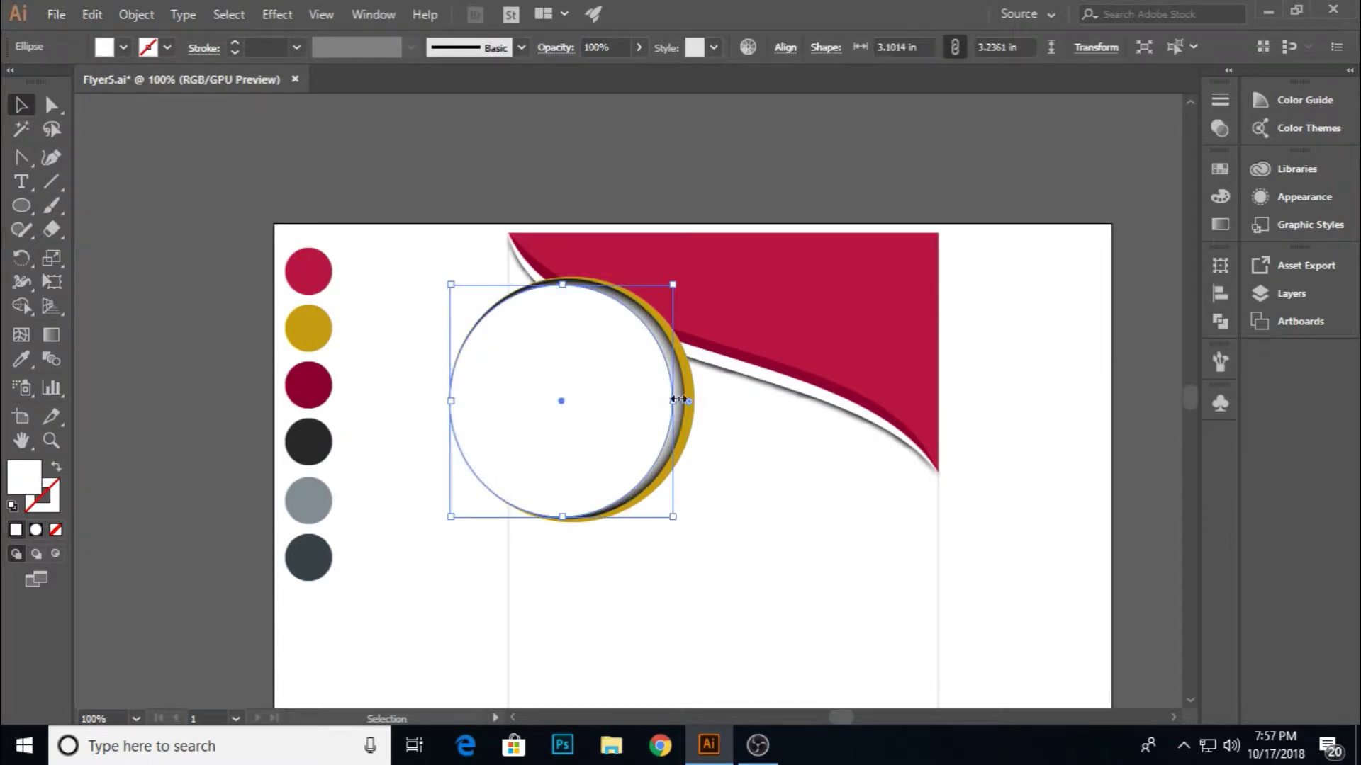
pyautogui.moveTo(679, 401); pyautogui.dragTo(683, 409)
pyautogui.click(978, 466)
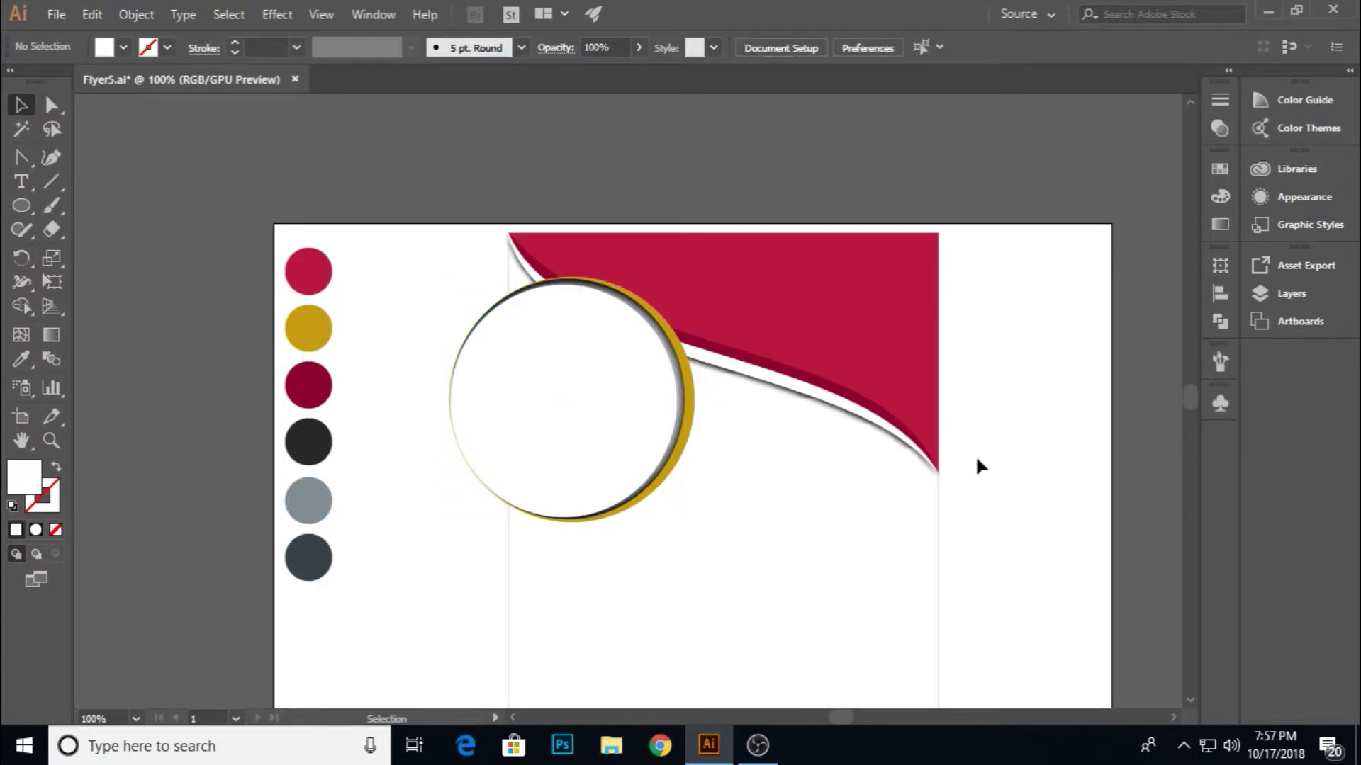
pyautogui.click(509, 378)
pyautogui.moveTo(447, 401); pyautogui.dragTo(448, 280)
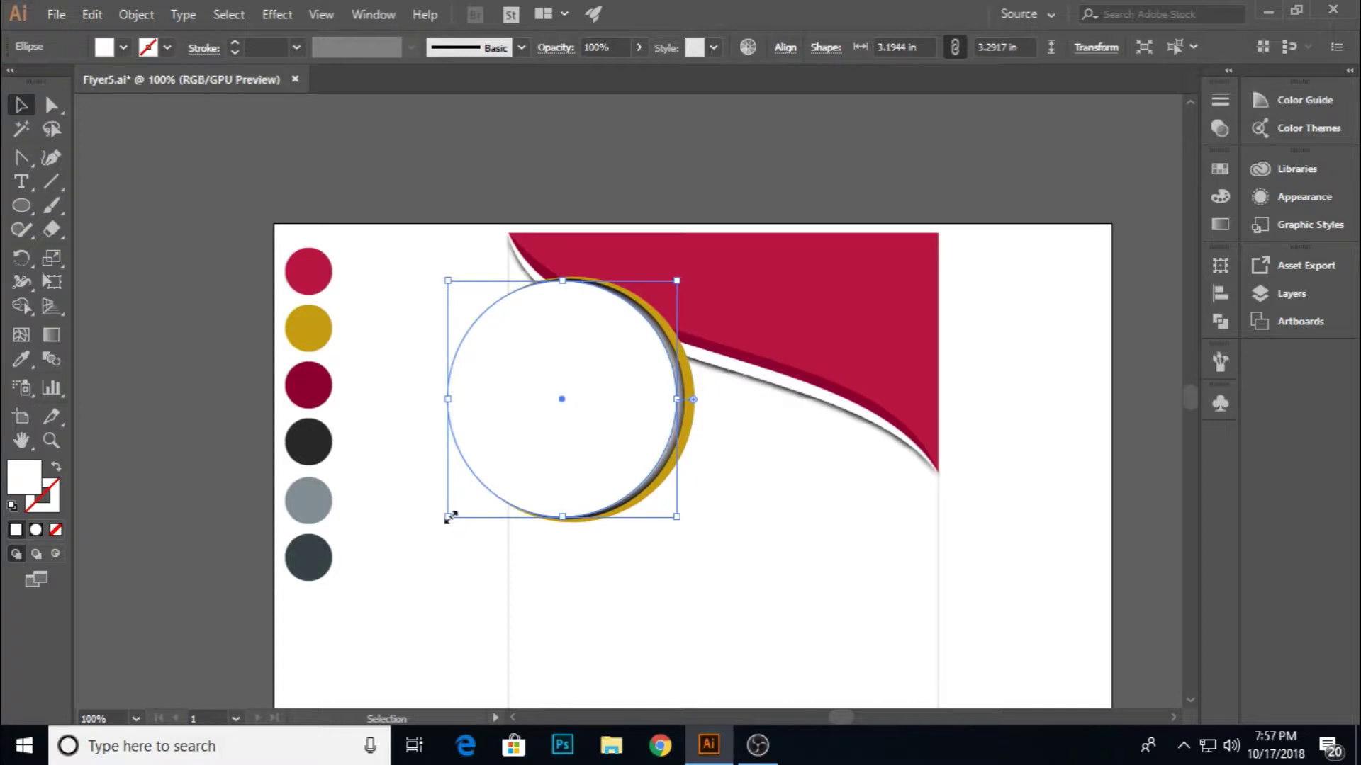
pyautogui.moveTo(448, 517); pyautogui.dragTo(448, 516)
pyautogui.click(449, 546)
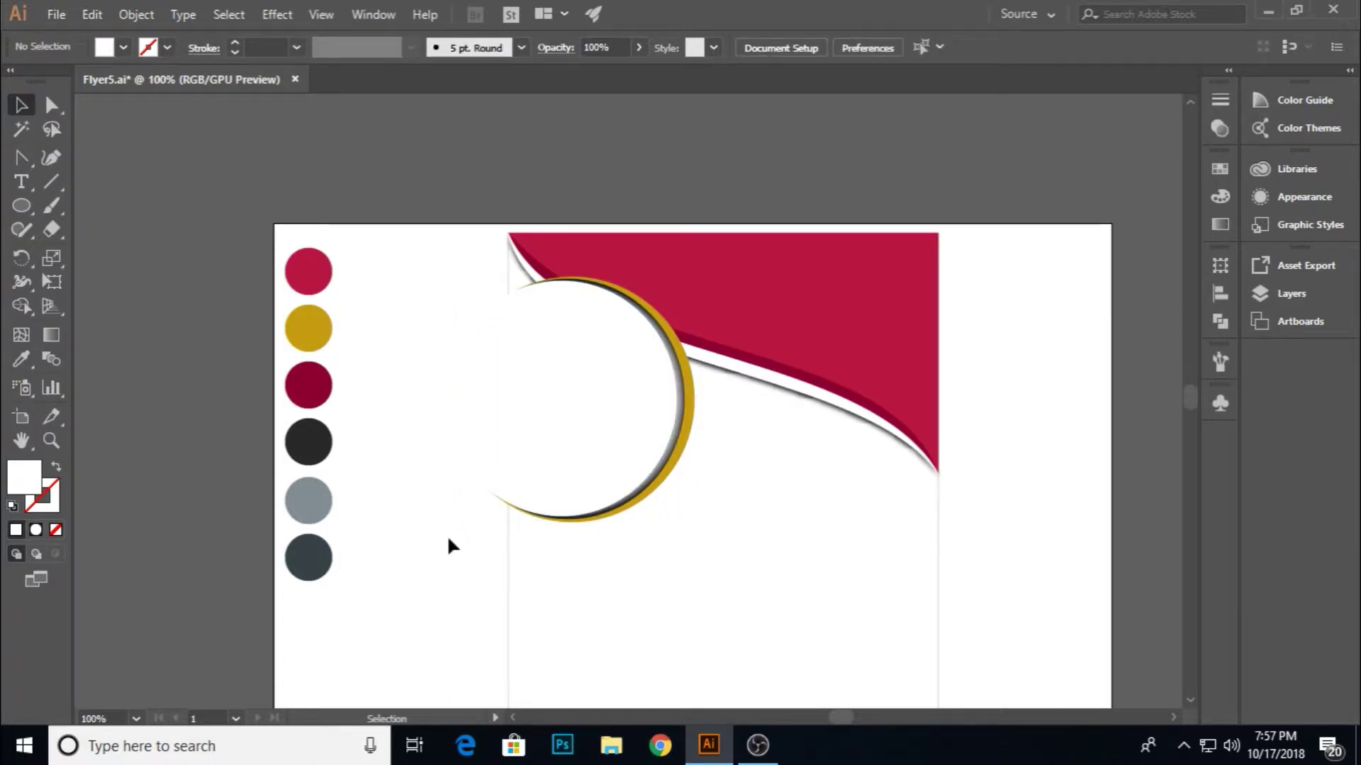
# - Fine-tune the gradient's midpoint and stop positions, then select the circle with its ring
pyautogui.click(681, 409)
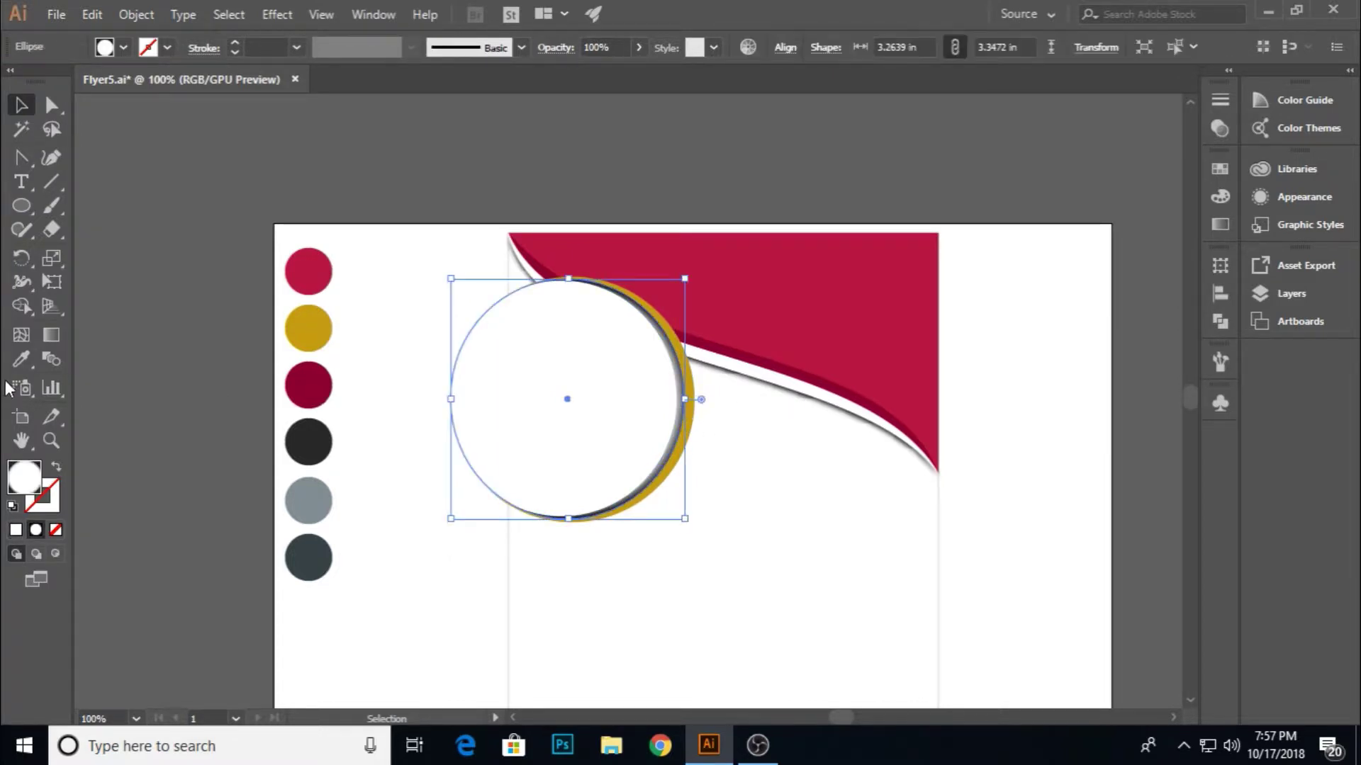
pyautogui.click(1220, 224)
pyautogui.moveTo(1151, 292); pyautogui.dragTo(1123, 320)
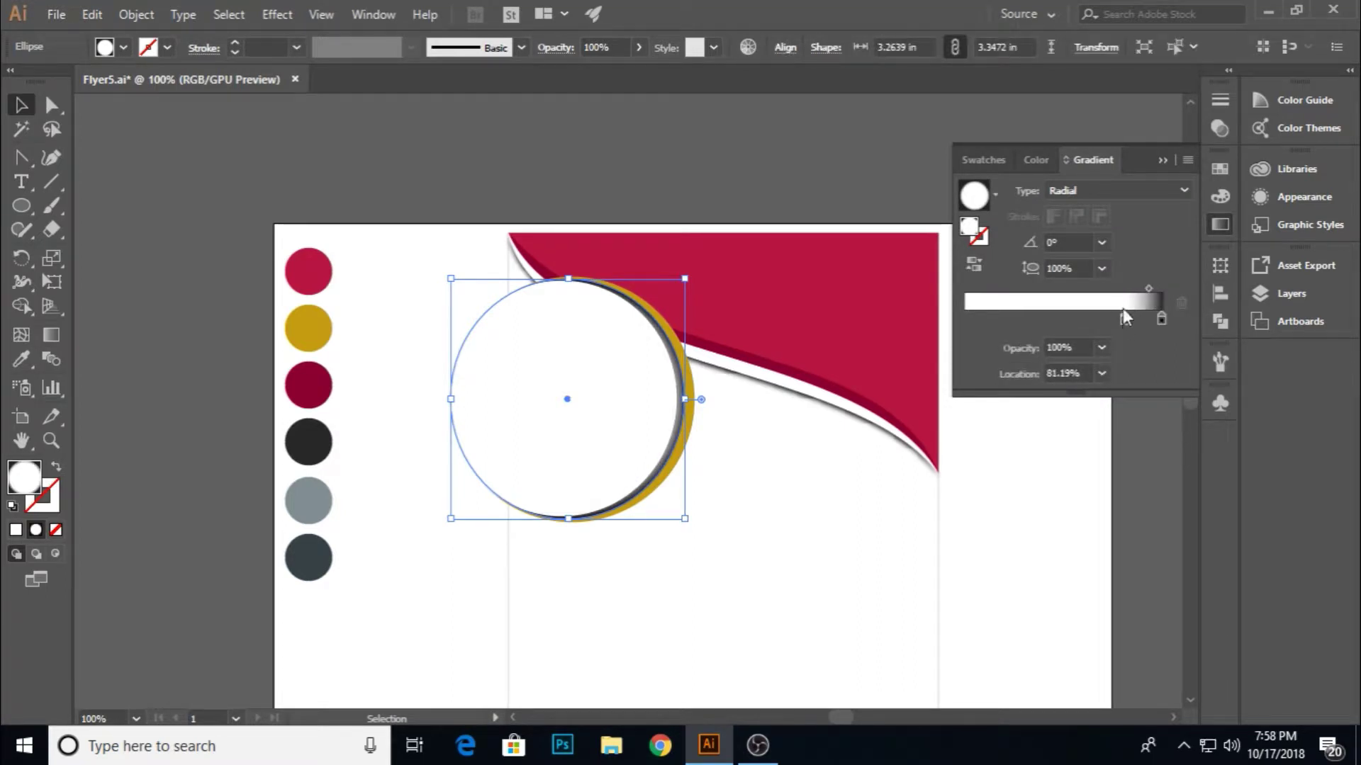
pyautogui.click(1146, 291)
pyautogui.click(1126, 321)
pyautogui.click(1148, 289)
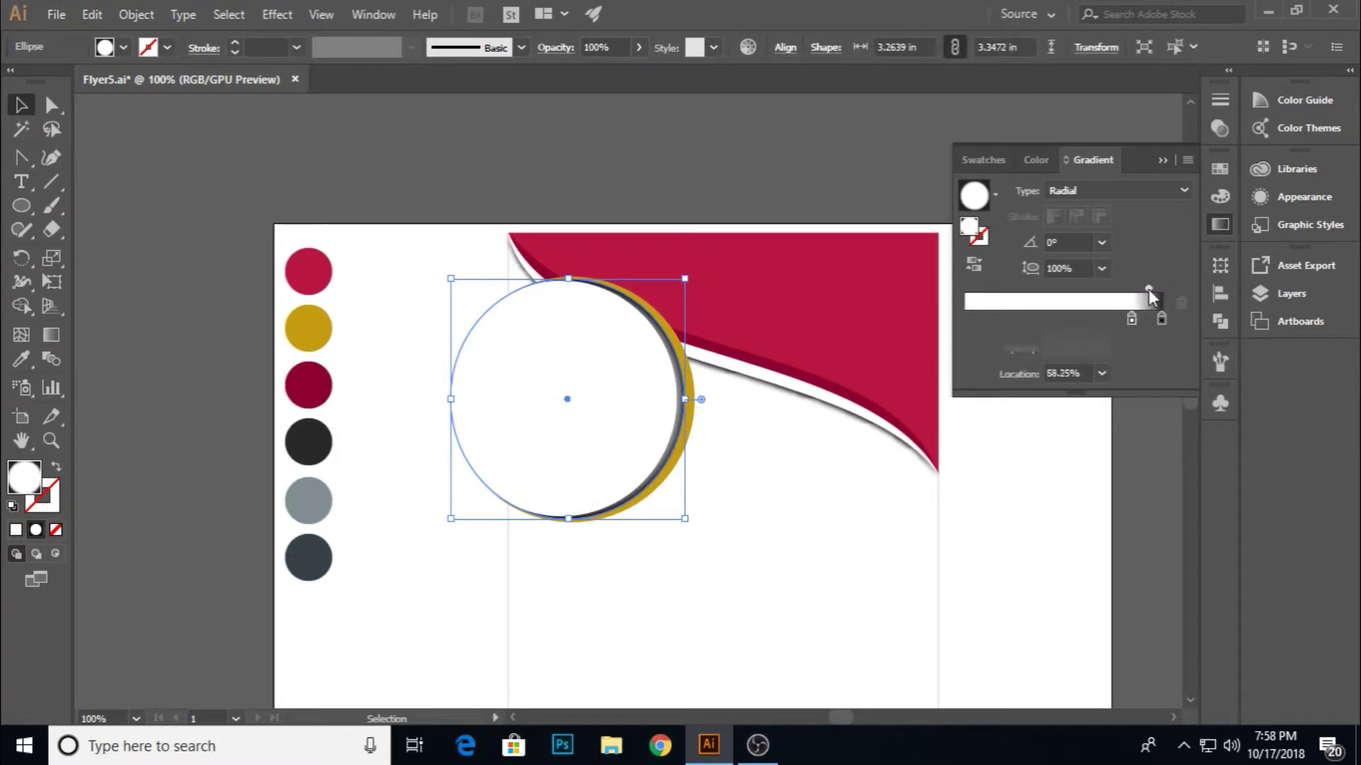
pyautogui.click(1220, 223)
pyautogui.click(481, 669)
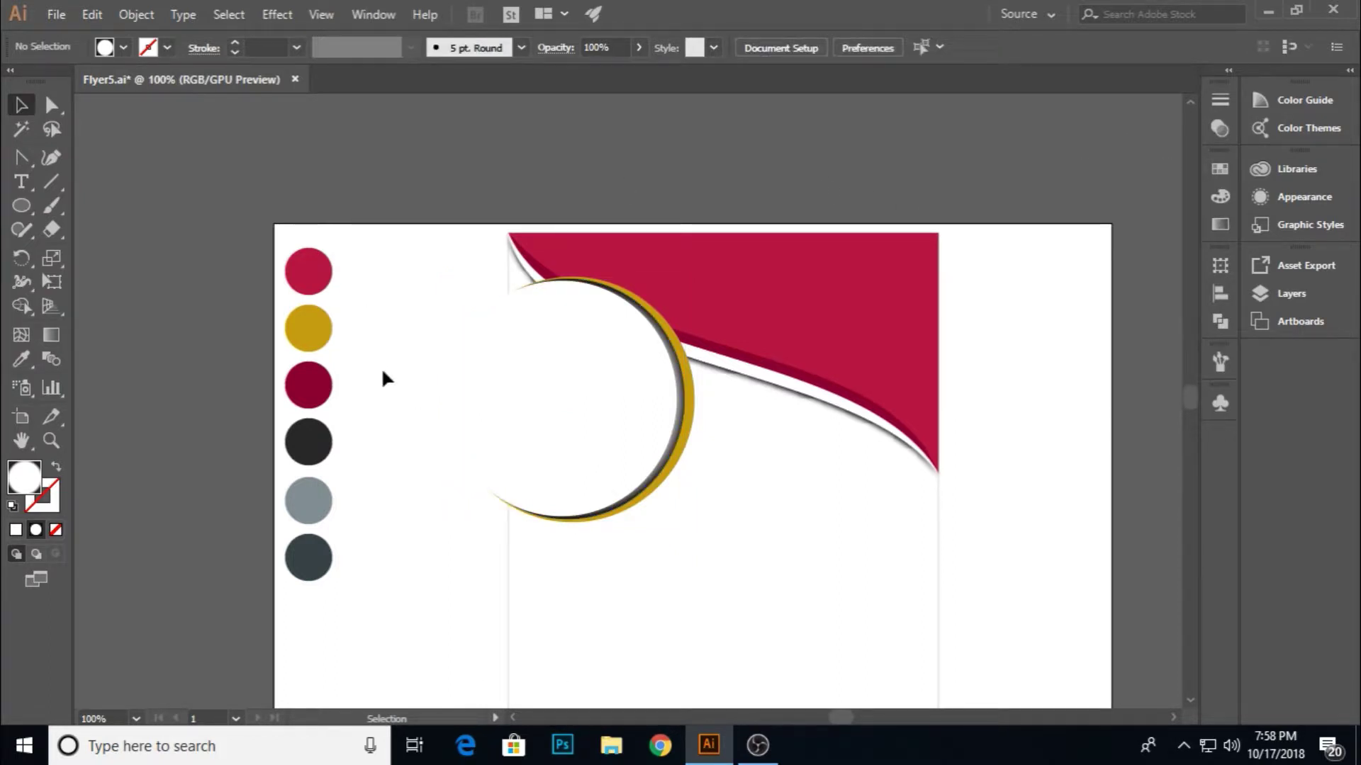
pyautogui.click(671, 404)
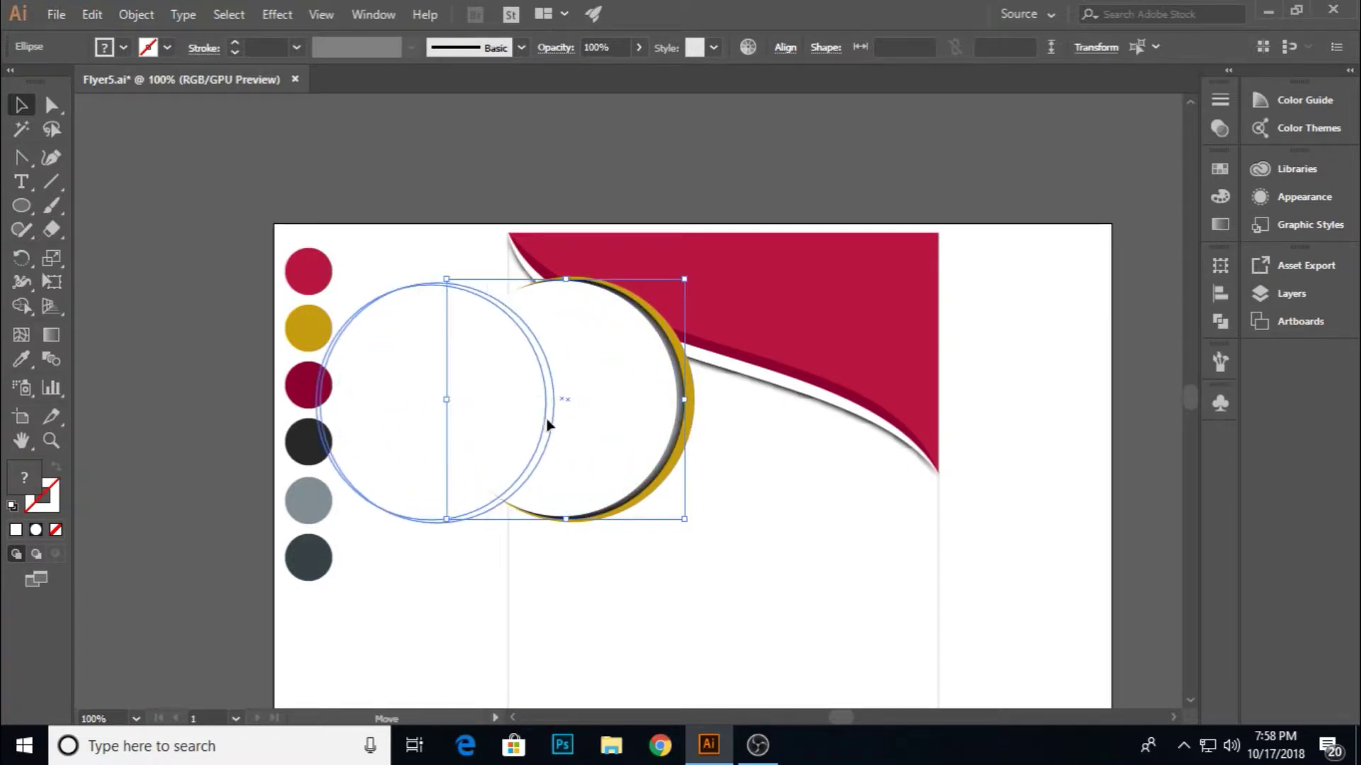
# - Move the shaded circle aside and paste an in-place copy of the gold circle
pyautogui.moveTo(678, 423); pyautogui.dragTo(459, 412)
pyautogui.rightClick(629, 312)
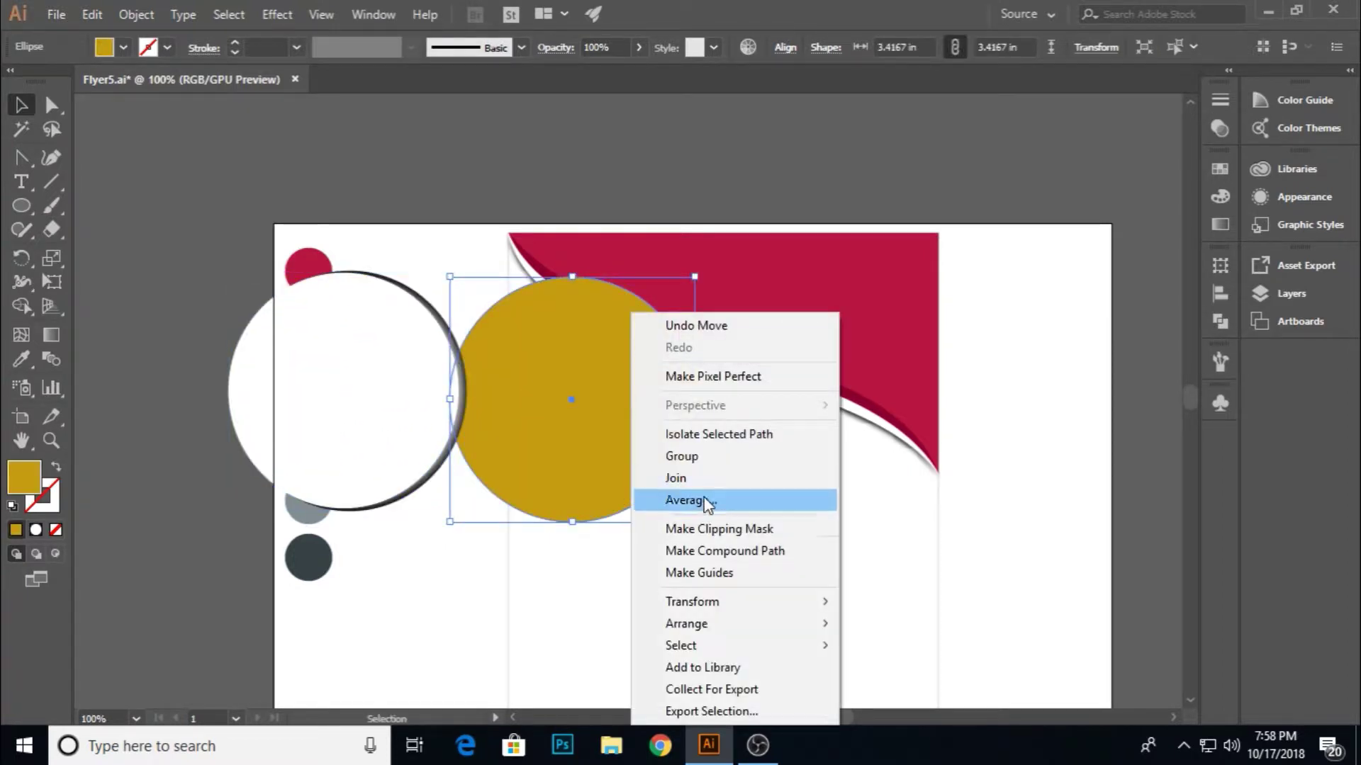
pyautogui.click(92, 15)
pyautogui.click(121, 110)
pyautogui.click(92, 14)
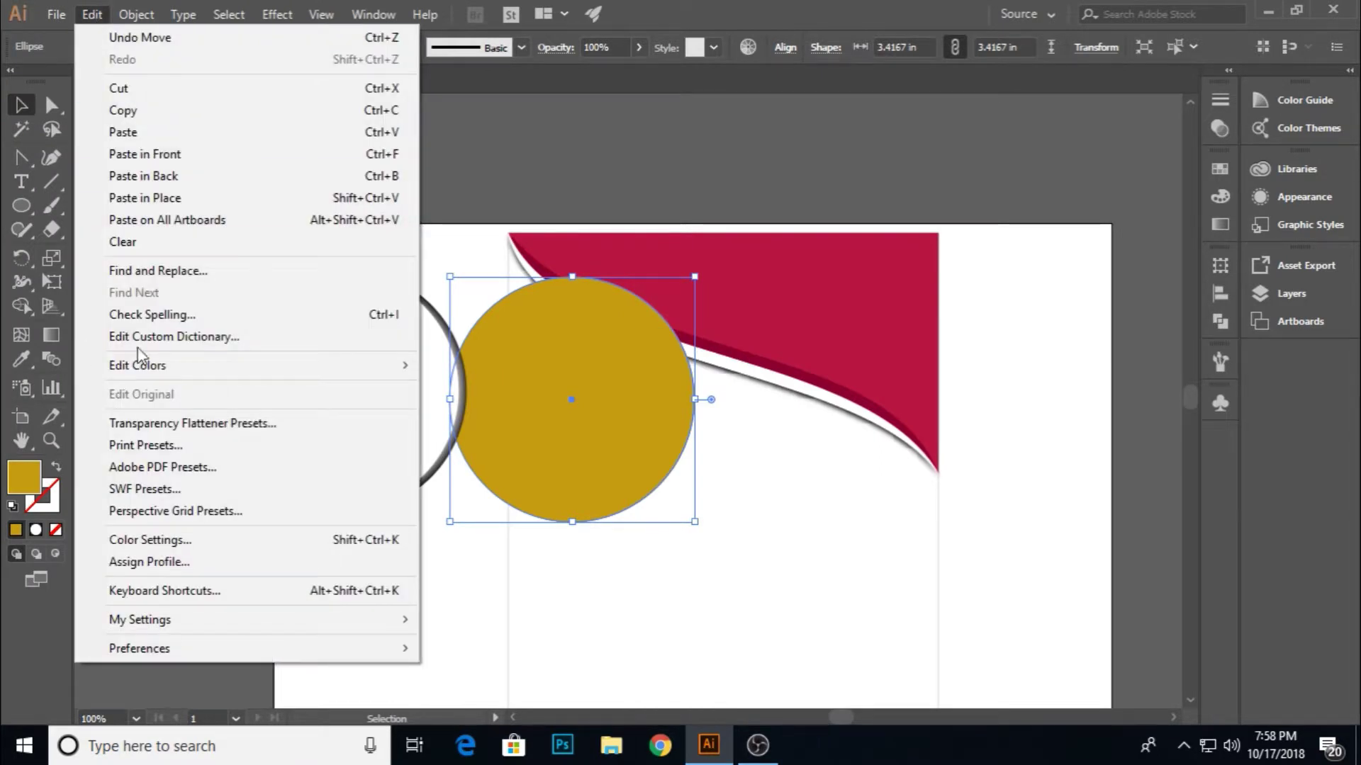
pyautogui.click(143, 199)
# - Fill the copy white, shrink it, nudge it left, and stretch it to leave a gold crescent
pyautogui.click(21, 360)
pyautogui.click(184, 354)
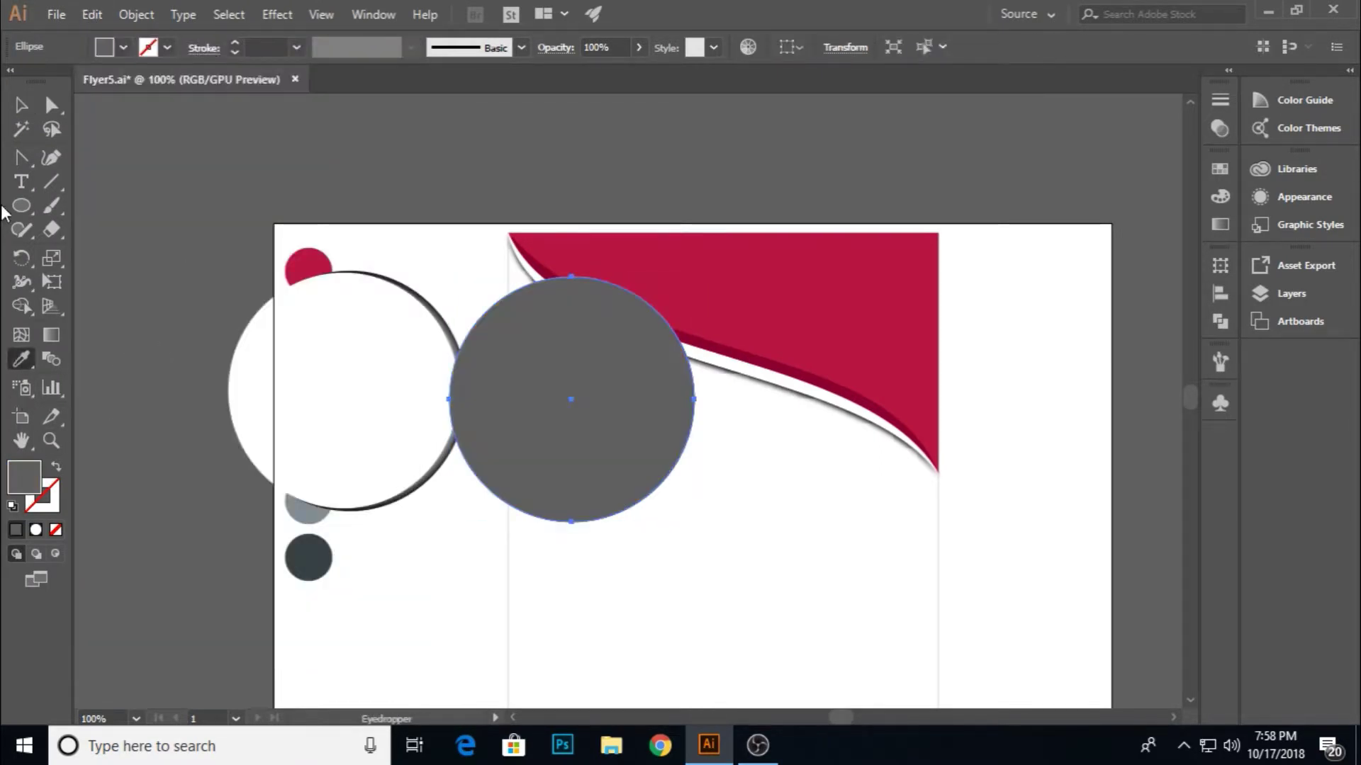
pyautogui.click(398, 517)
pyautogui.press('v')
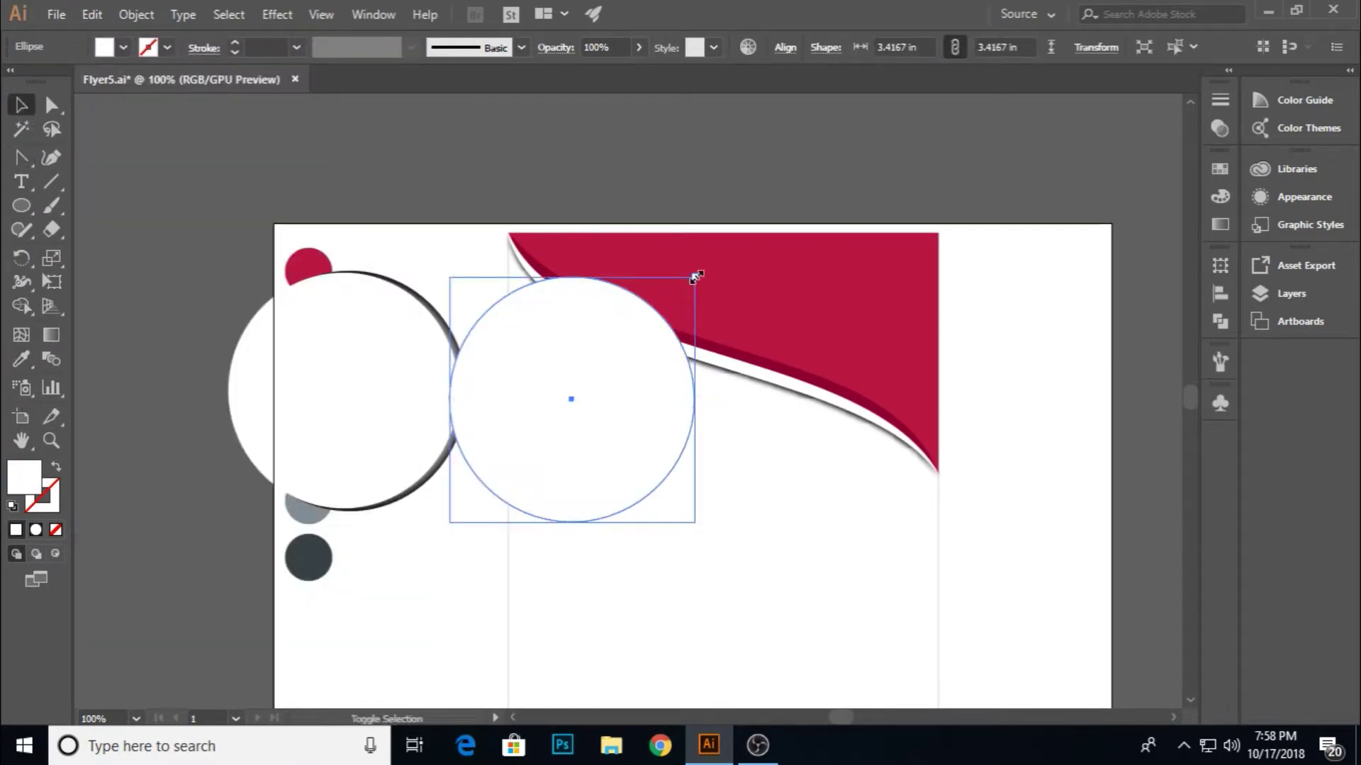
pyautogui.moveTo(696, 276); pyautogui.dragTo(686, 285)
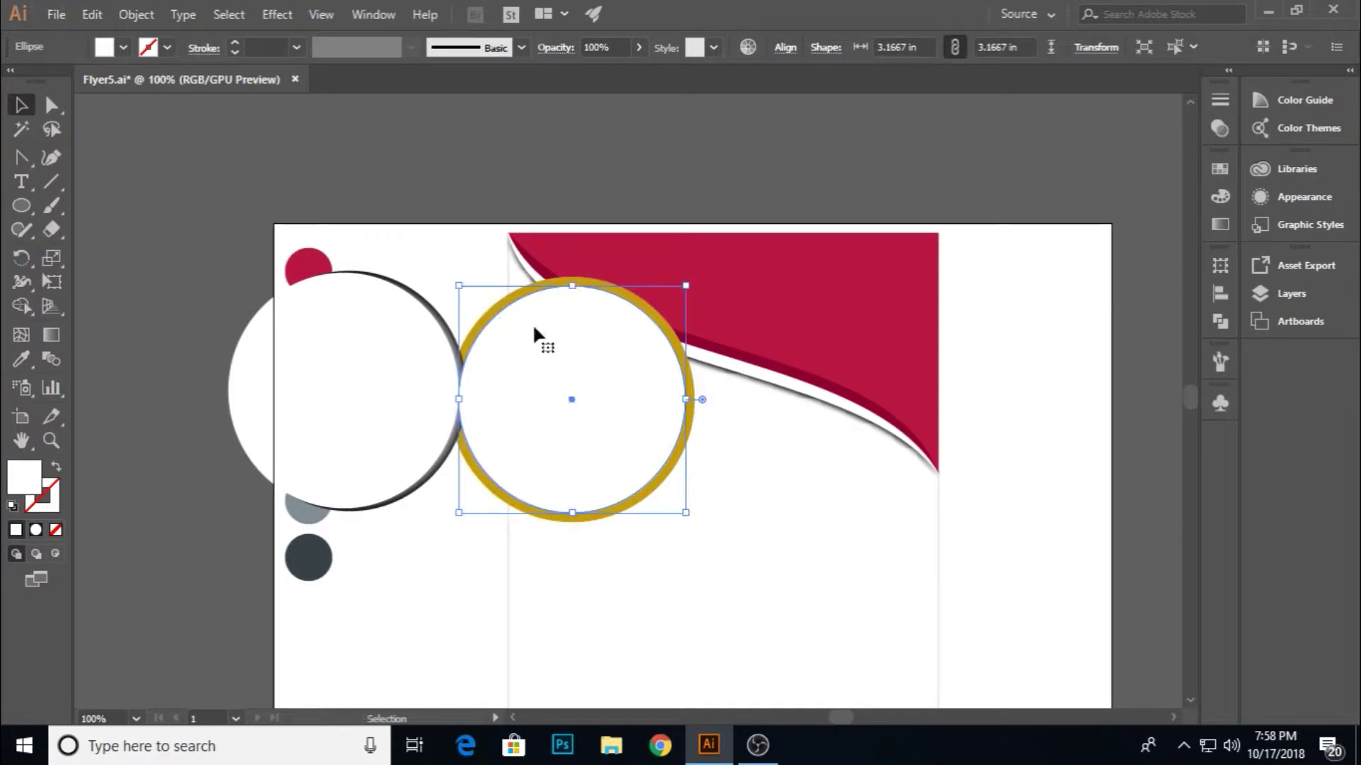
pyautogui.press('Left')
pyautogui.press('Left')
pyautogui.press('Left')
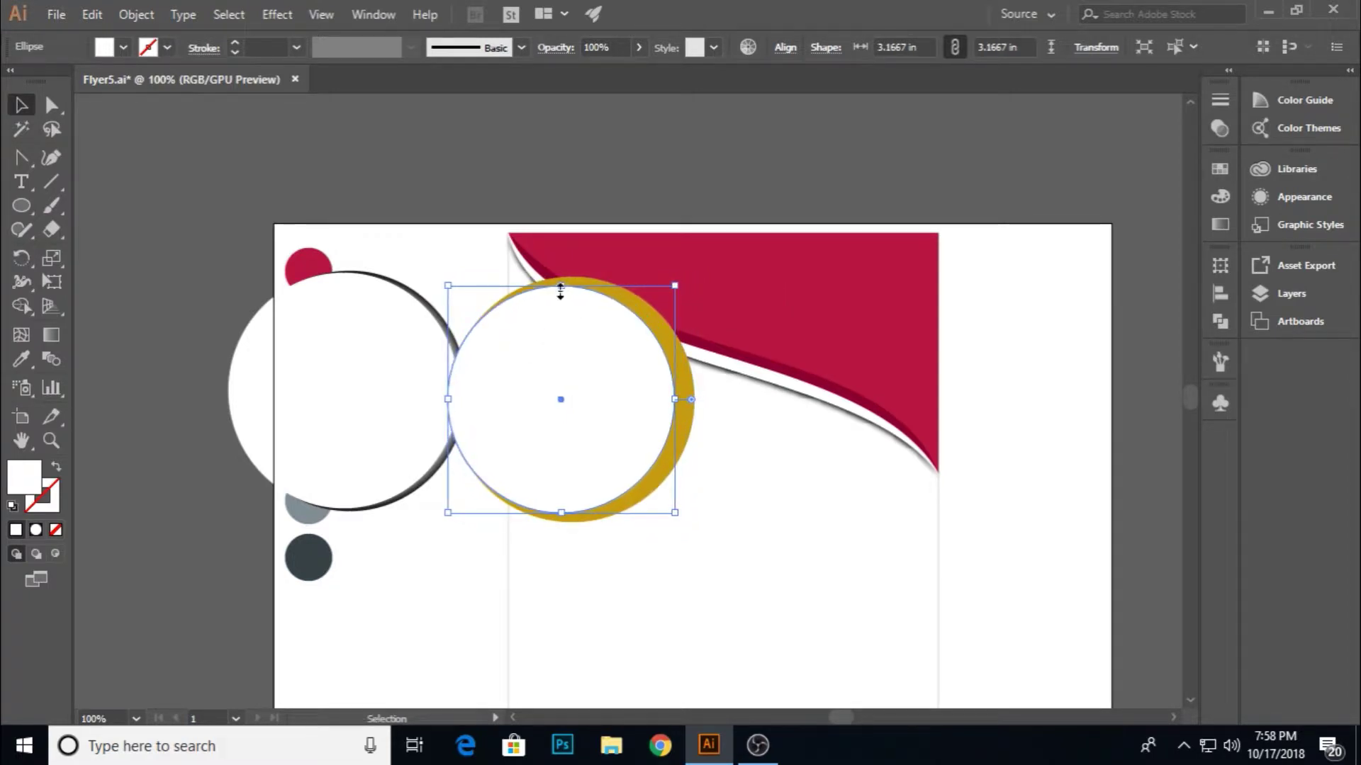
pyautogui.moveTo(560, 286); pyautogui.dragTo(560, 281)
pyautogui.moveTo(561, 513); pyautogui.dragTo(563, 518)
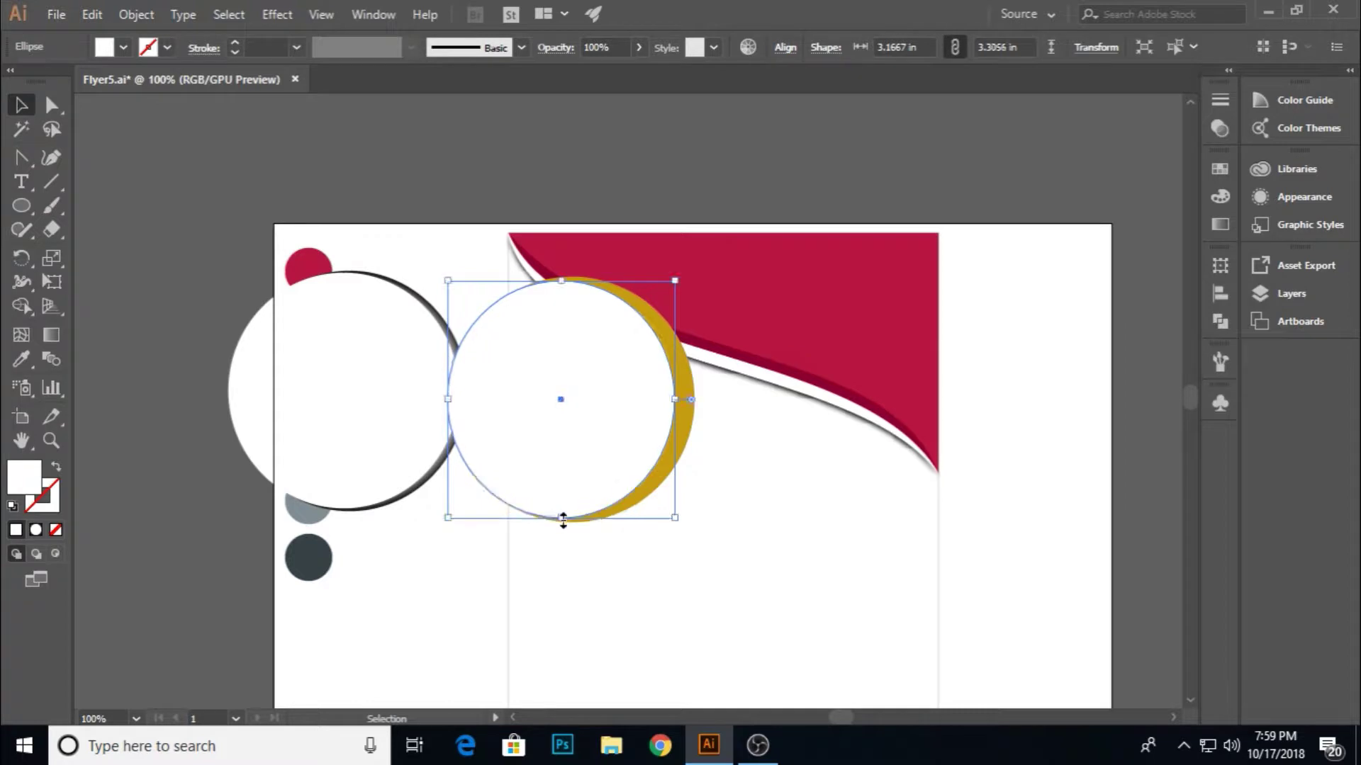
pyautogui.click(468, 512)
# - Group the shaded circle with its ring, move it back over, and bring it to front
pyautogui.moveTo(436, 547); pyautogui.dragTo(418, 534)
pyautogui.rightClick(396, 532)
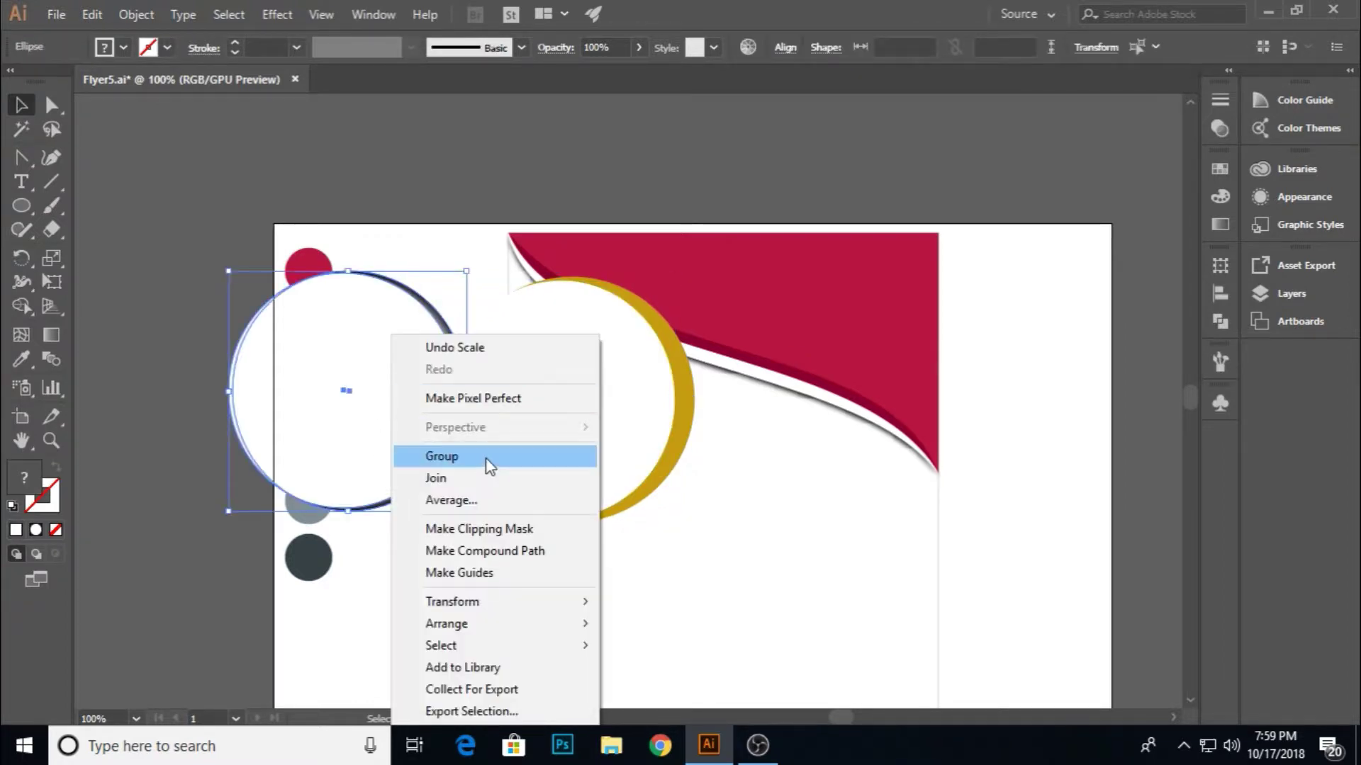
pyautogui.moveTo(395, 429); pyautogui.dragTo(601, 439)
pyautogui.rightClick(524, 389)
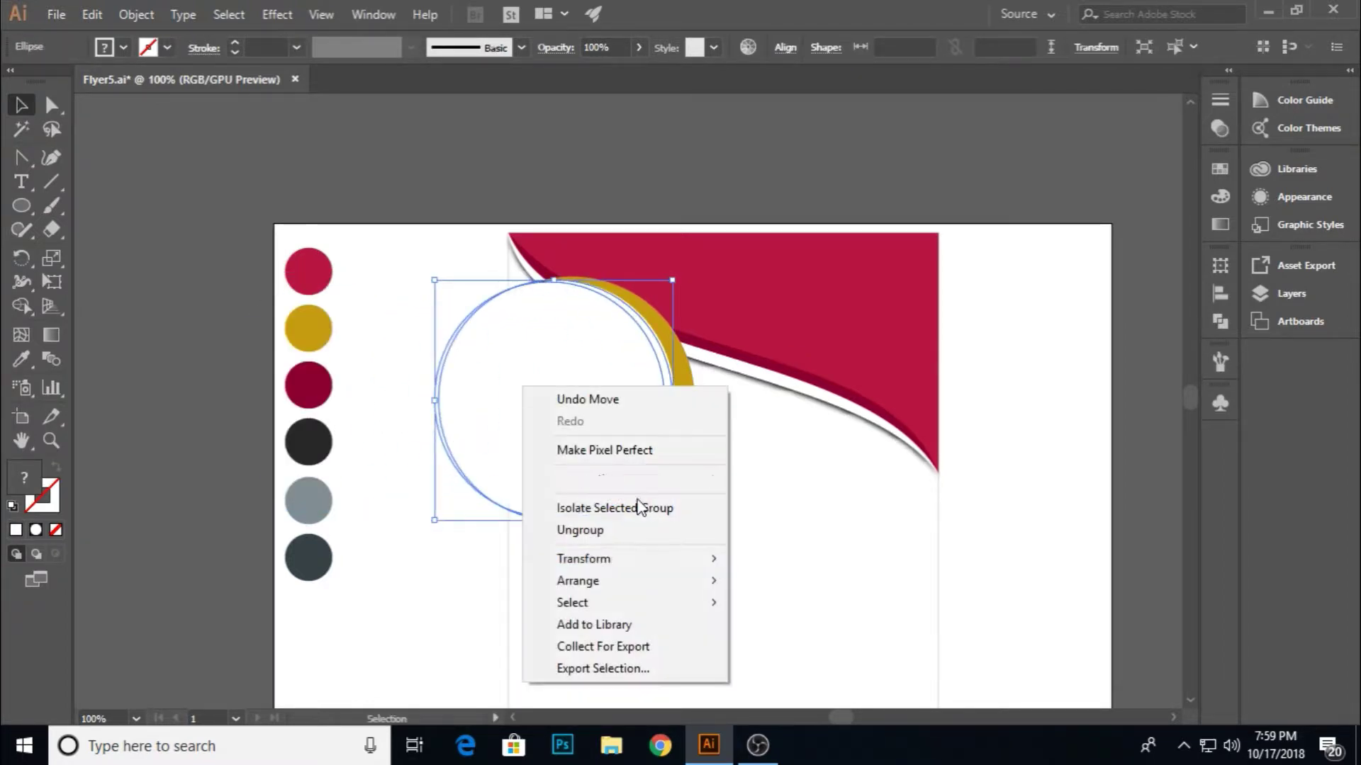
pyautogui.moveTo(578, 580)
pyautogui.click(786, 574)
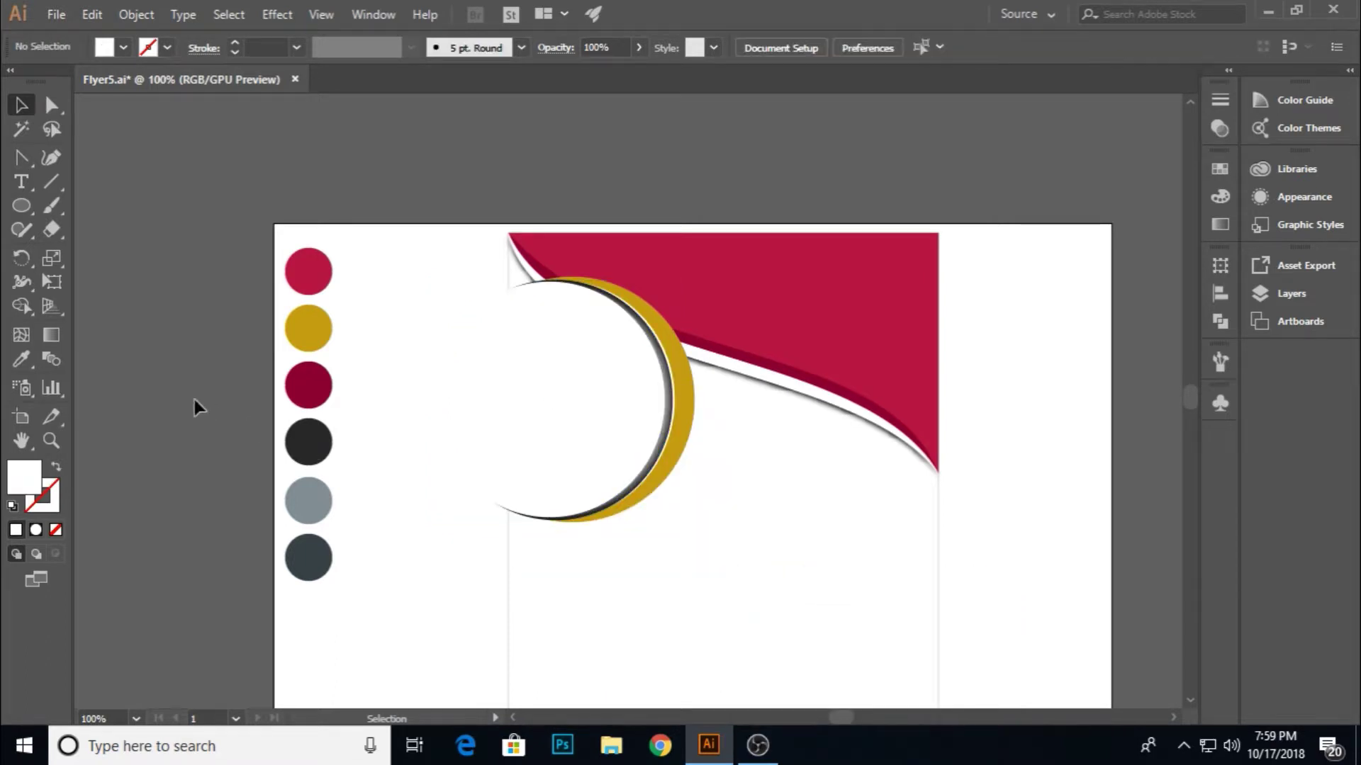
pyautogui.press('Left')
pyautogui.press('Left')
pyautogui.press('Left')
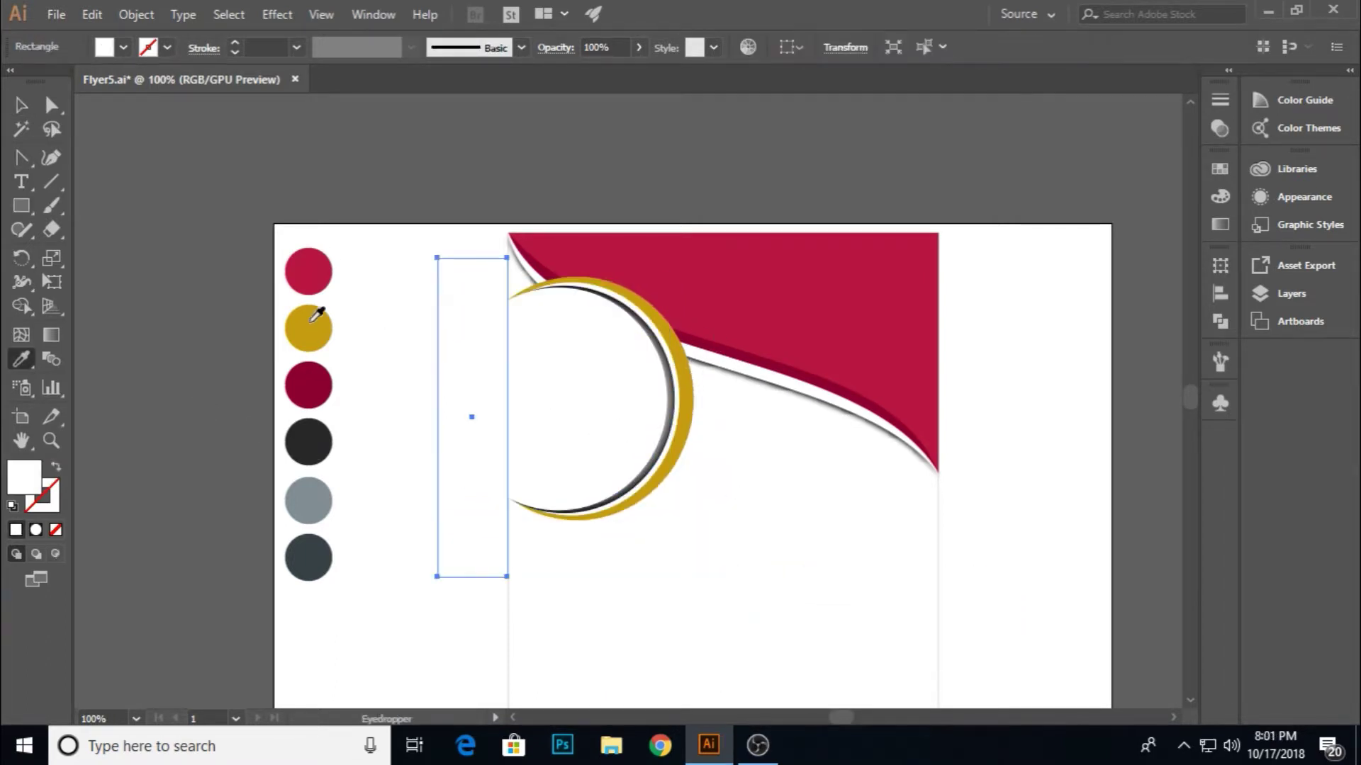
# - Trim the circles against the gold rectangle with Pathfinder, undoing an accidental delete
pyautogui.click(311, 326)
pyautogui.press('v')
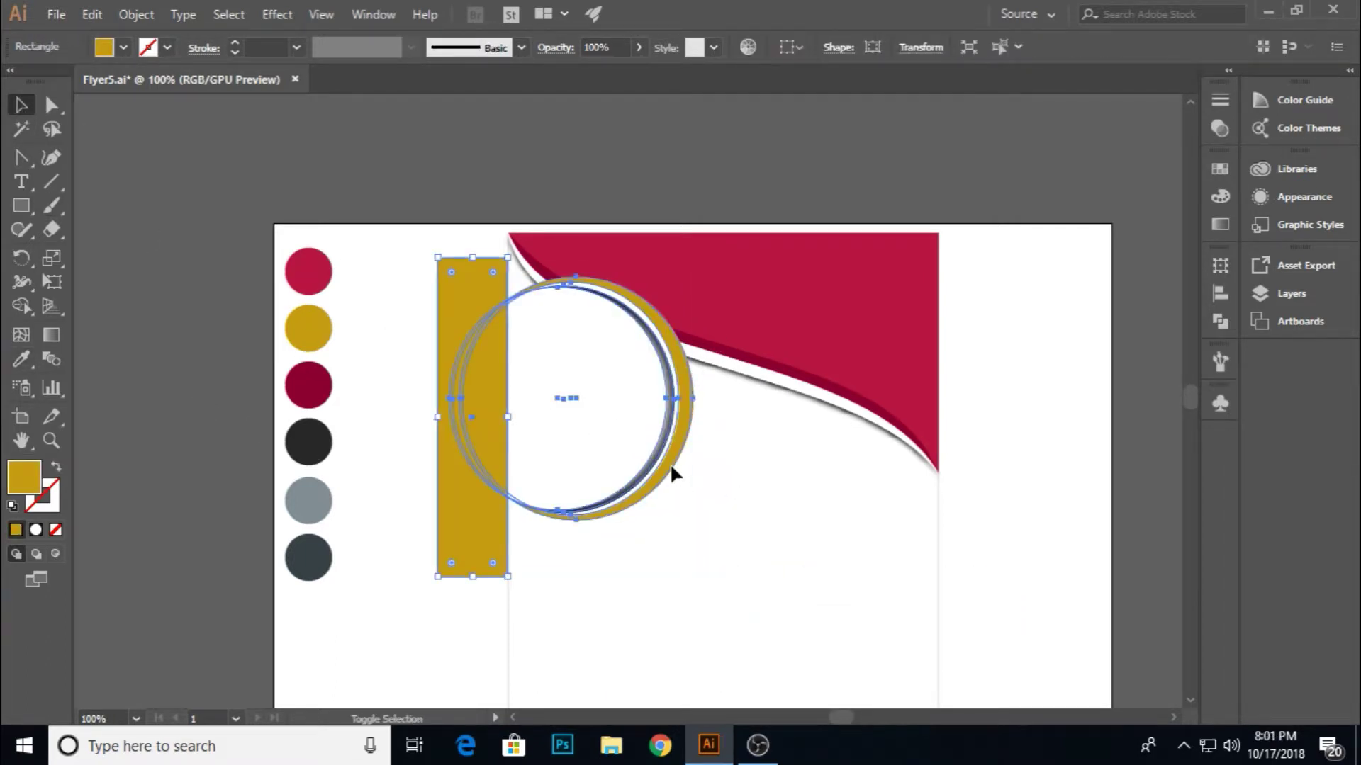
pyautogui.keyDown('shift'); pyautogui.click(670, 462); pyautogui.keyUp('shift')
pyautogui.click(1219, 321)
pyautogui.click(1028, 358)
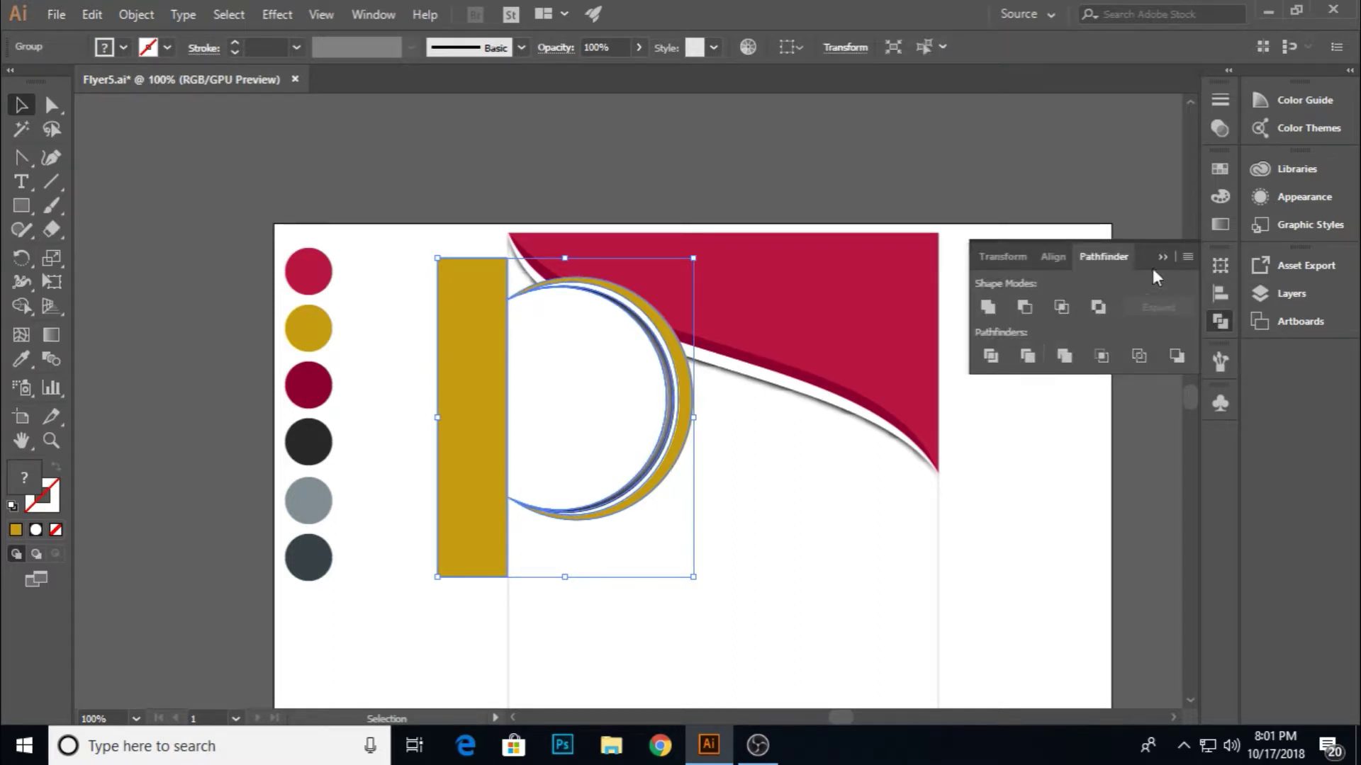
pyautogui.click(1072, 372)
pyautogui.click(467, 452)
pyautogui.press('Delete')
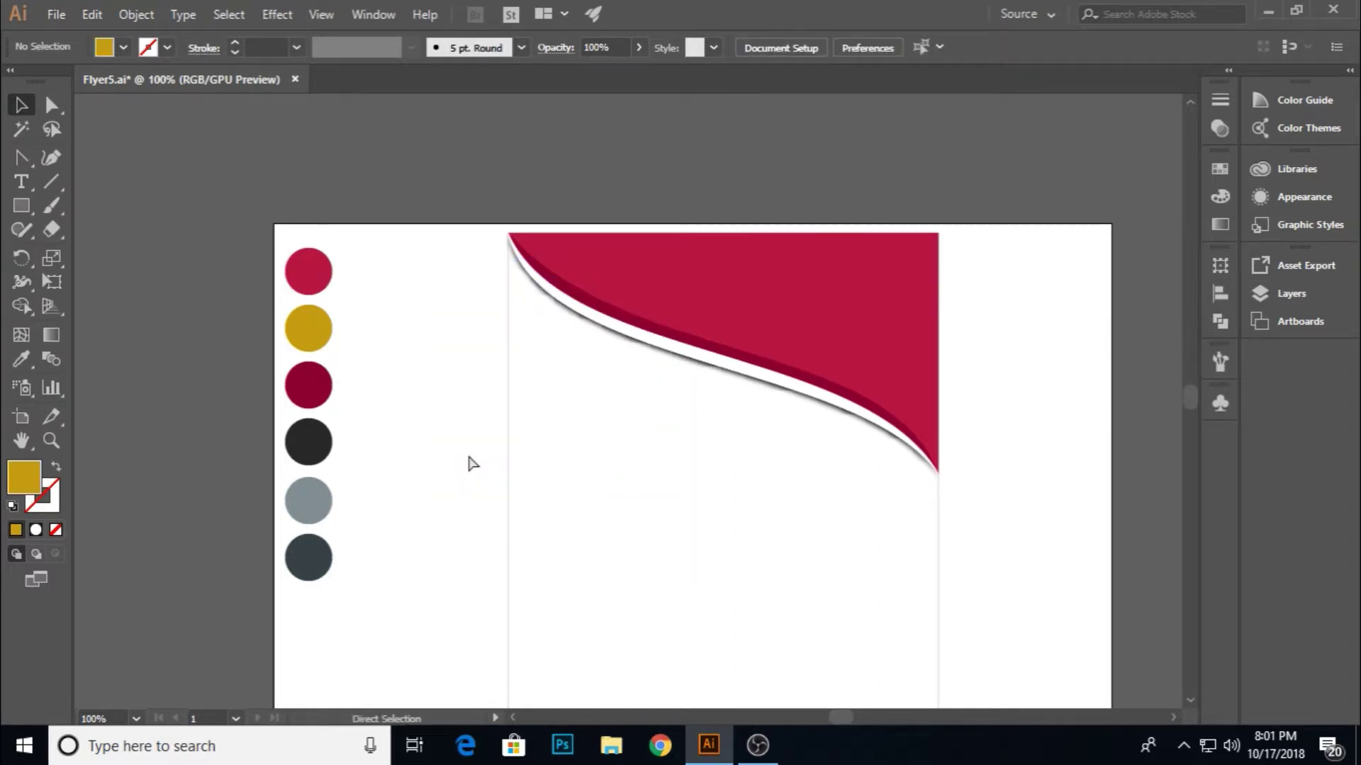
pyautogui.hotkey('ctrl', 'z')
# - Ungroup the trimmed crescent artwork and delete the leftover gold rectangle
pyautogui.rightClick(494, 424)
pyautogui.click(546, 568)
pyautogui.click(449, 554)
pyautogui.press('Delete')
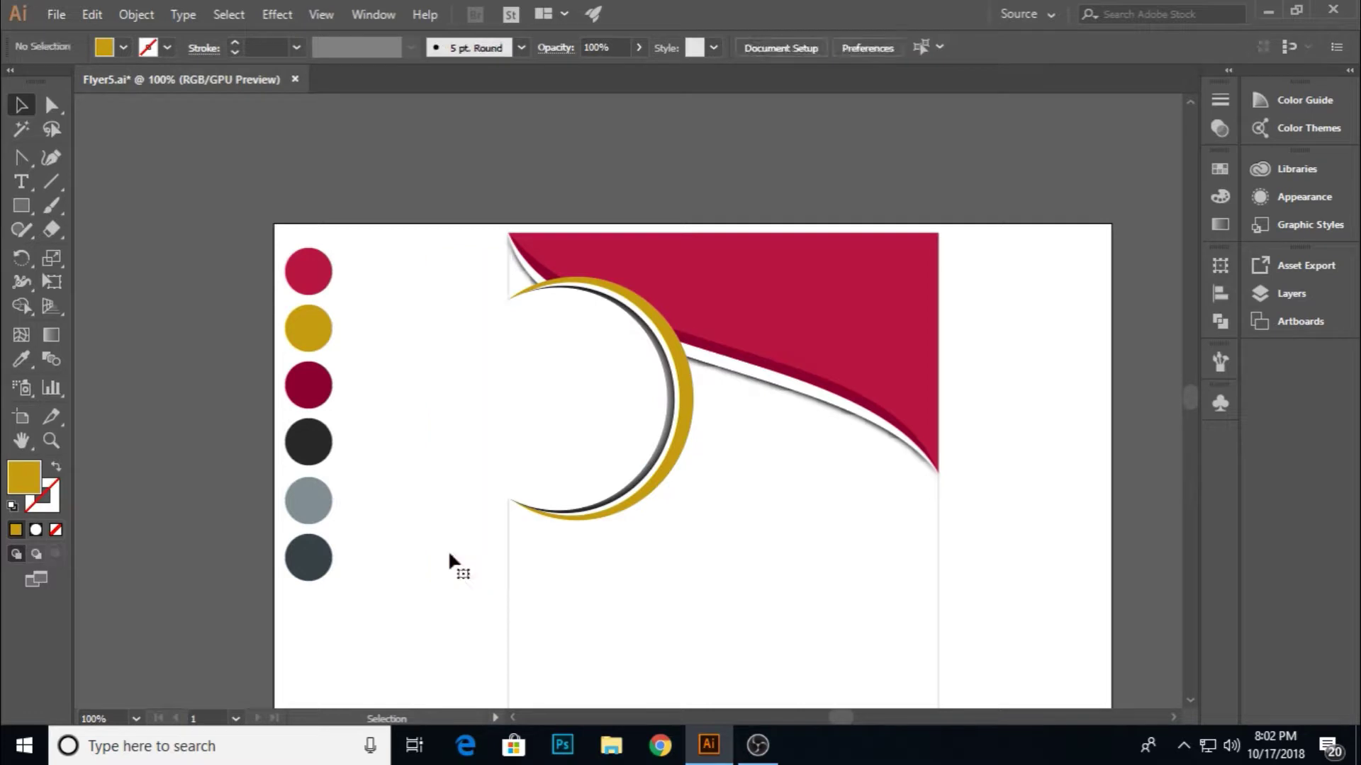
# - Ungroup the crescent pieces and regroup them all into a single group
pyautogui.click(599, 518)
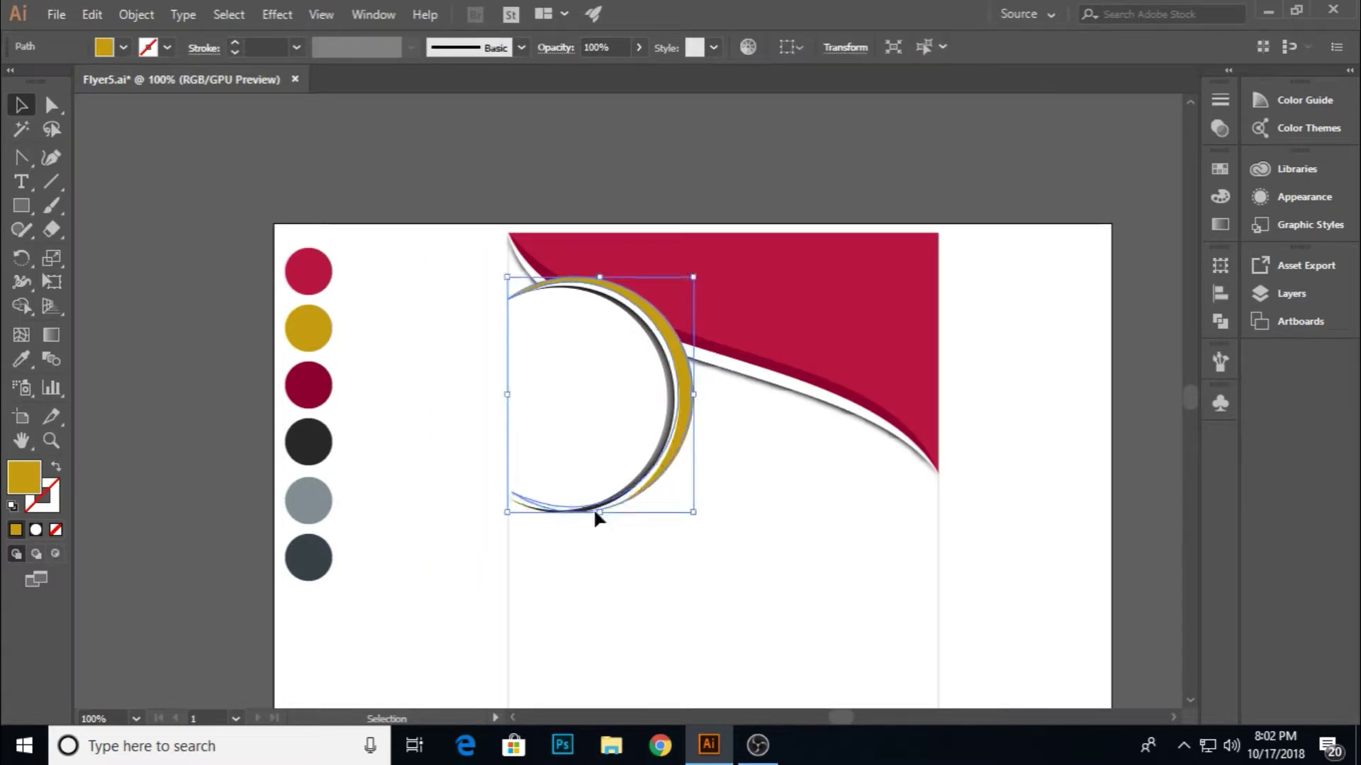
pyautogui.click(607, 465)
pyautogui.rightClick(607, 464)
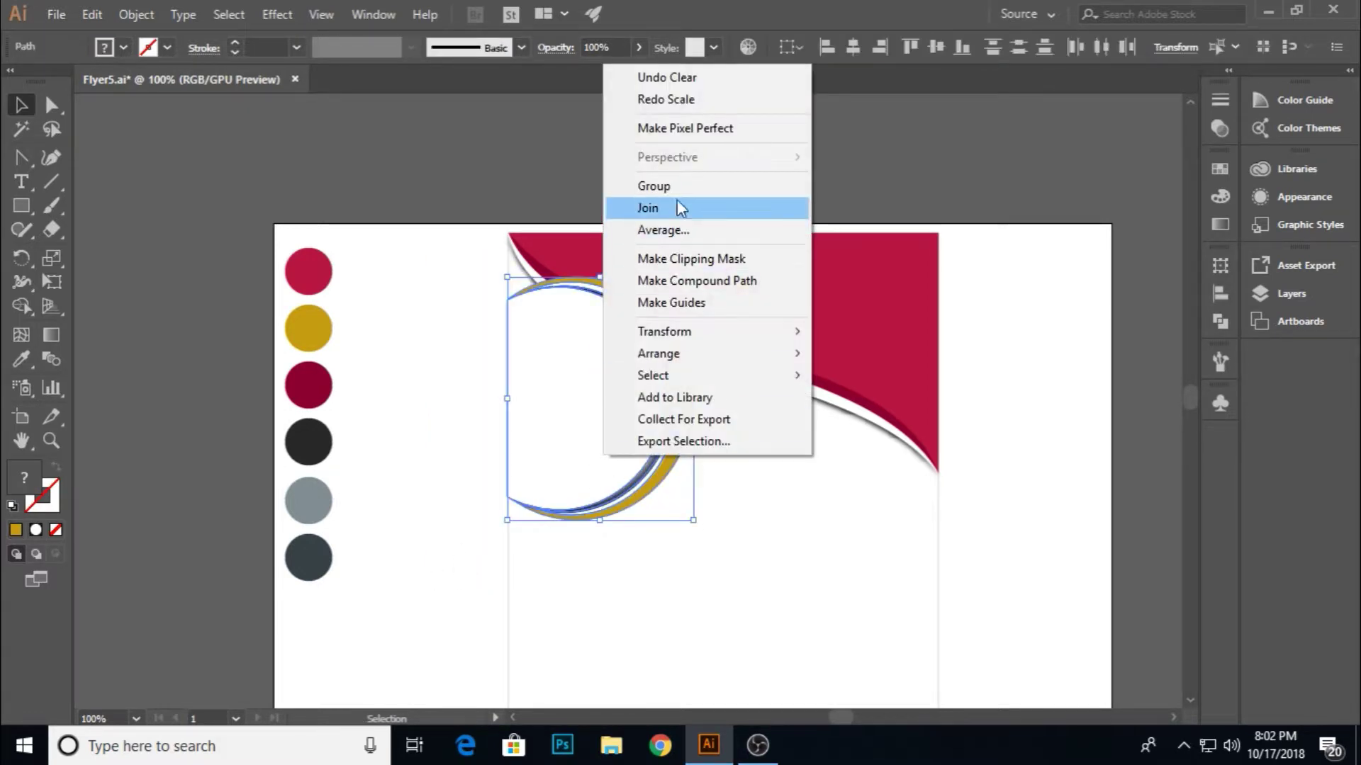
pyautogui.click(679, 206)
pyautogui.click(525, 574)
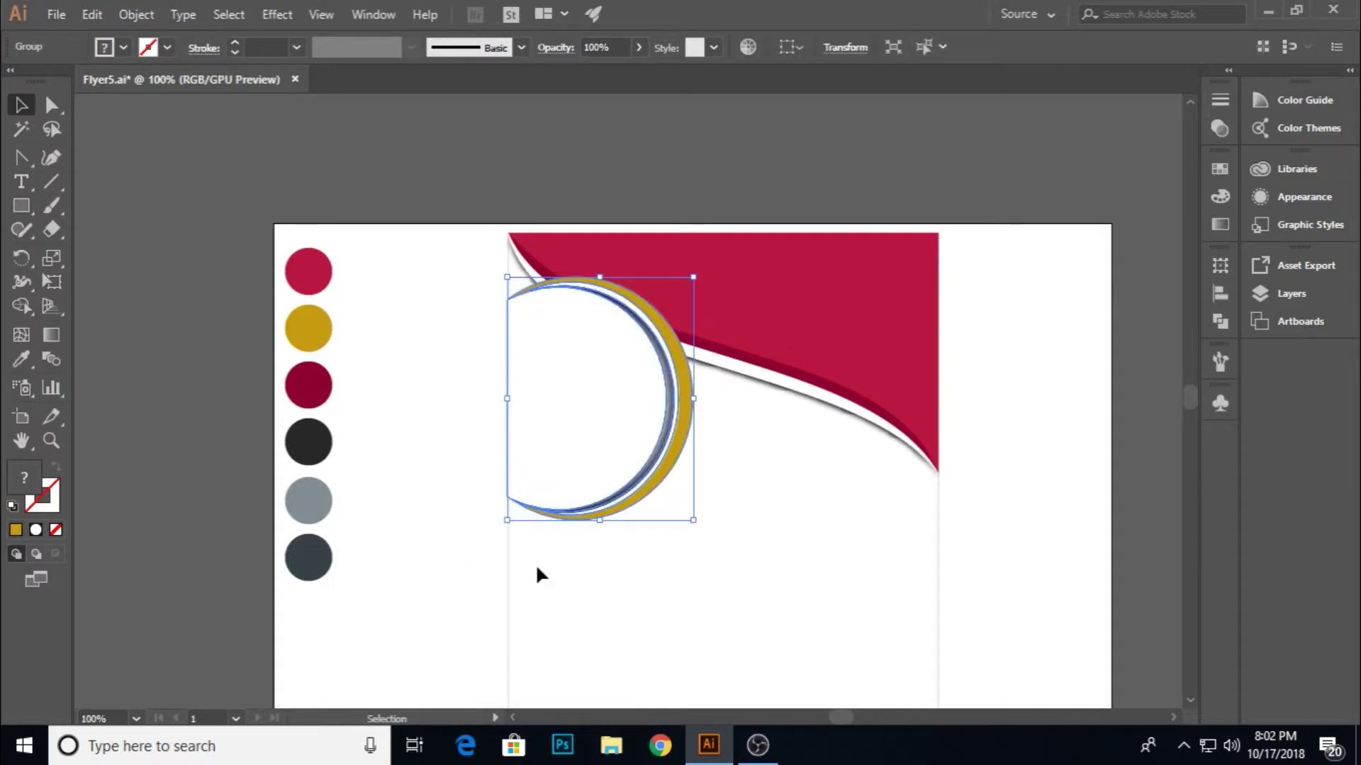
pyautogui.moveTo(524, 567); pyautogui.dragTo(610, 496)
pyautogui.rightClick(611, 511)
pyautogui.click(707, 339)
# - Delete the small stray path, check the crescent group, and save the flyer
pyautogui.click(428, 521)
pyautogui.click(509, 496)
pyautogui.press('Delete')
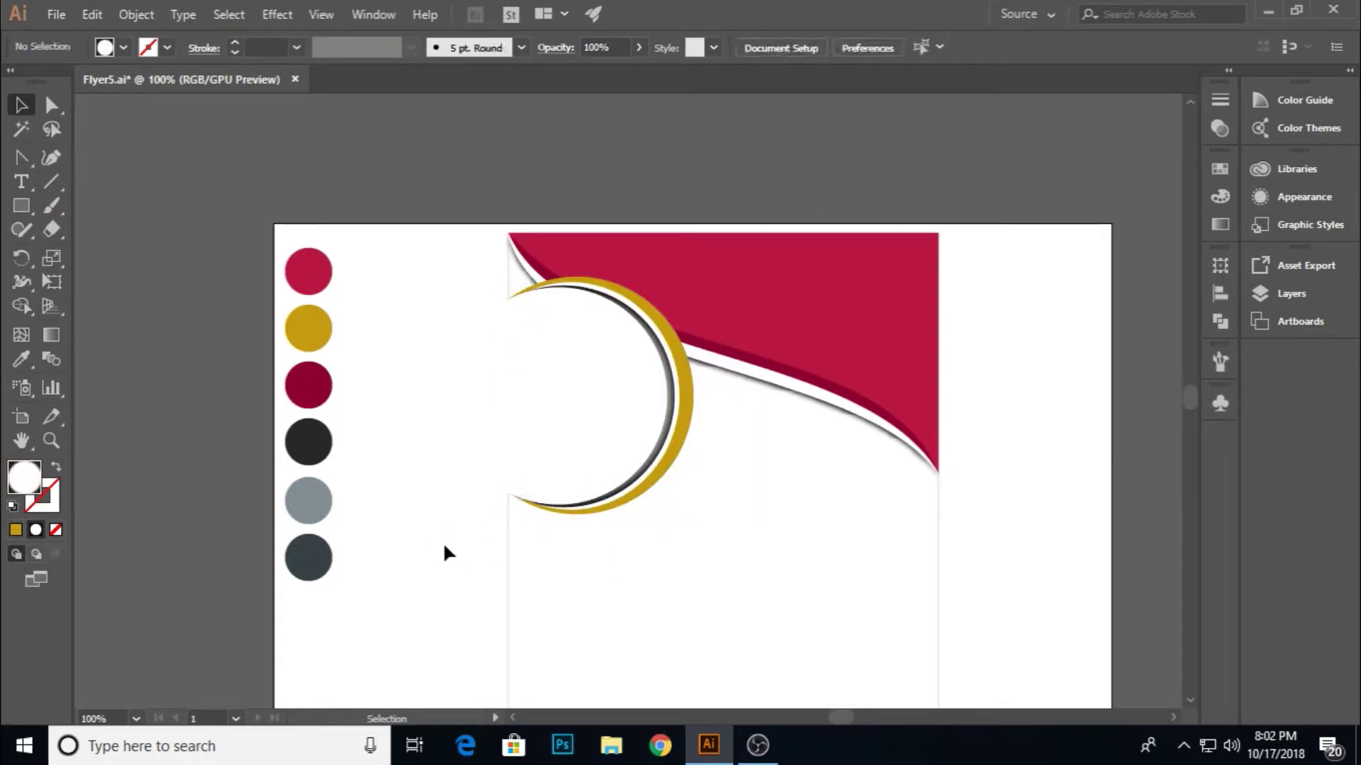
pyautogui.click(610, 282)
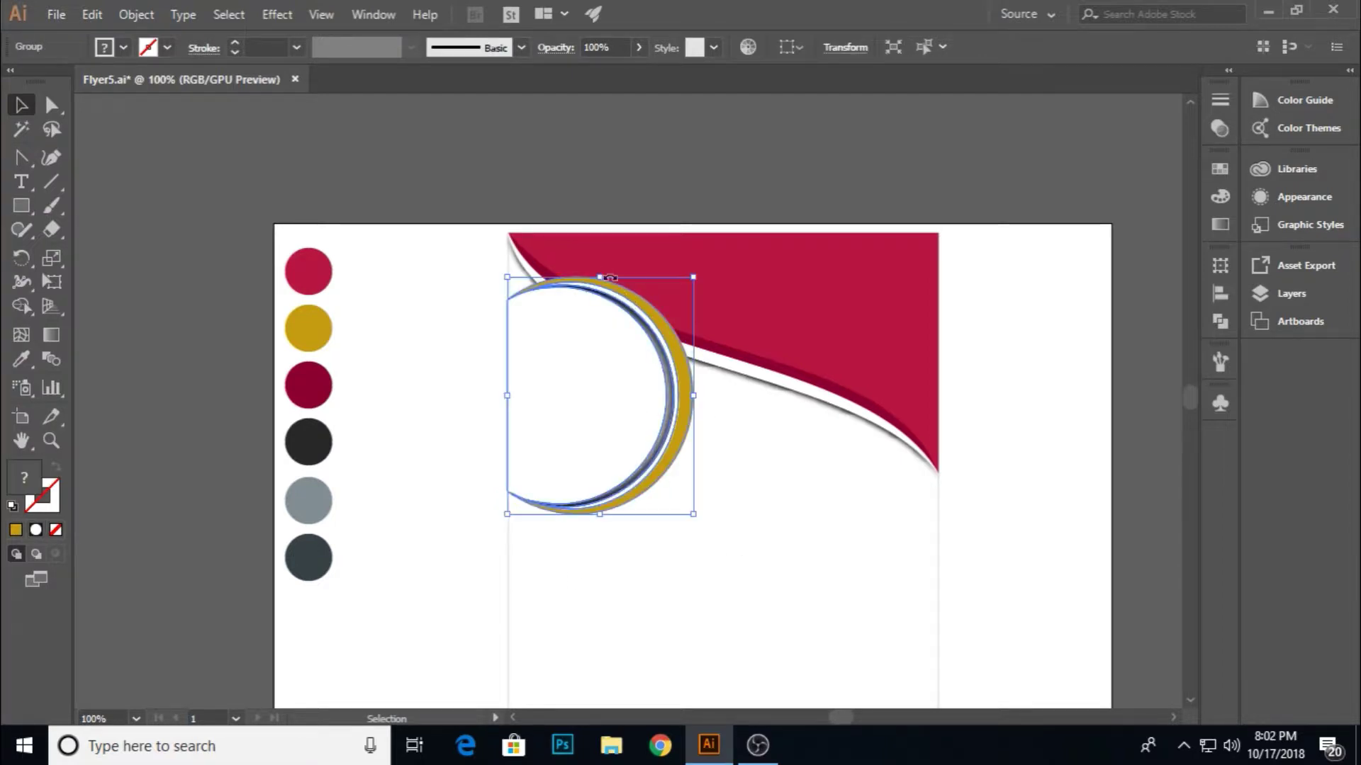
pyautogui.click(457, 350)
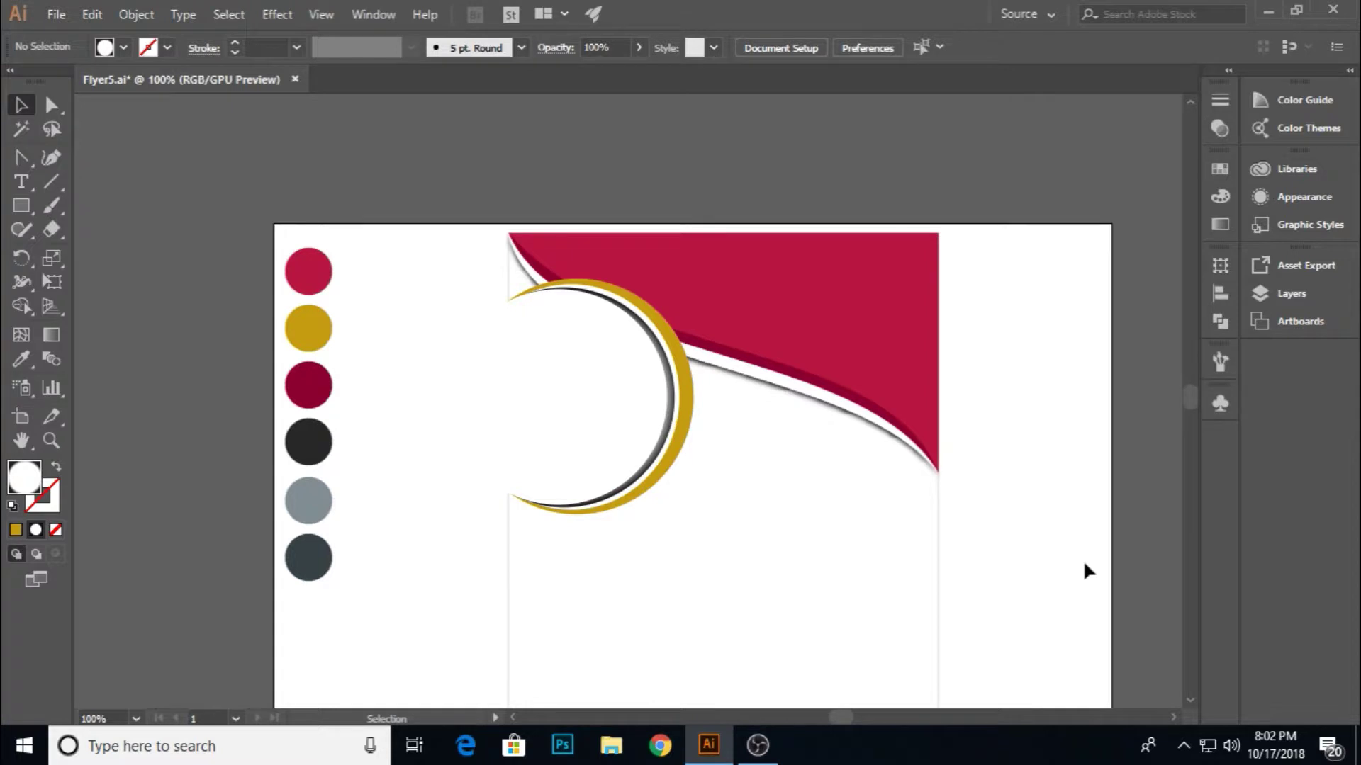
pyautogui.hotkey('ctrl', 's')
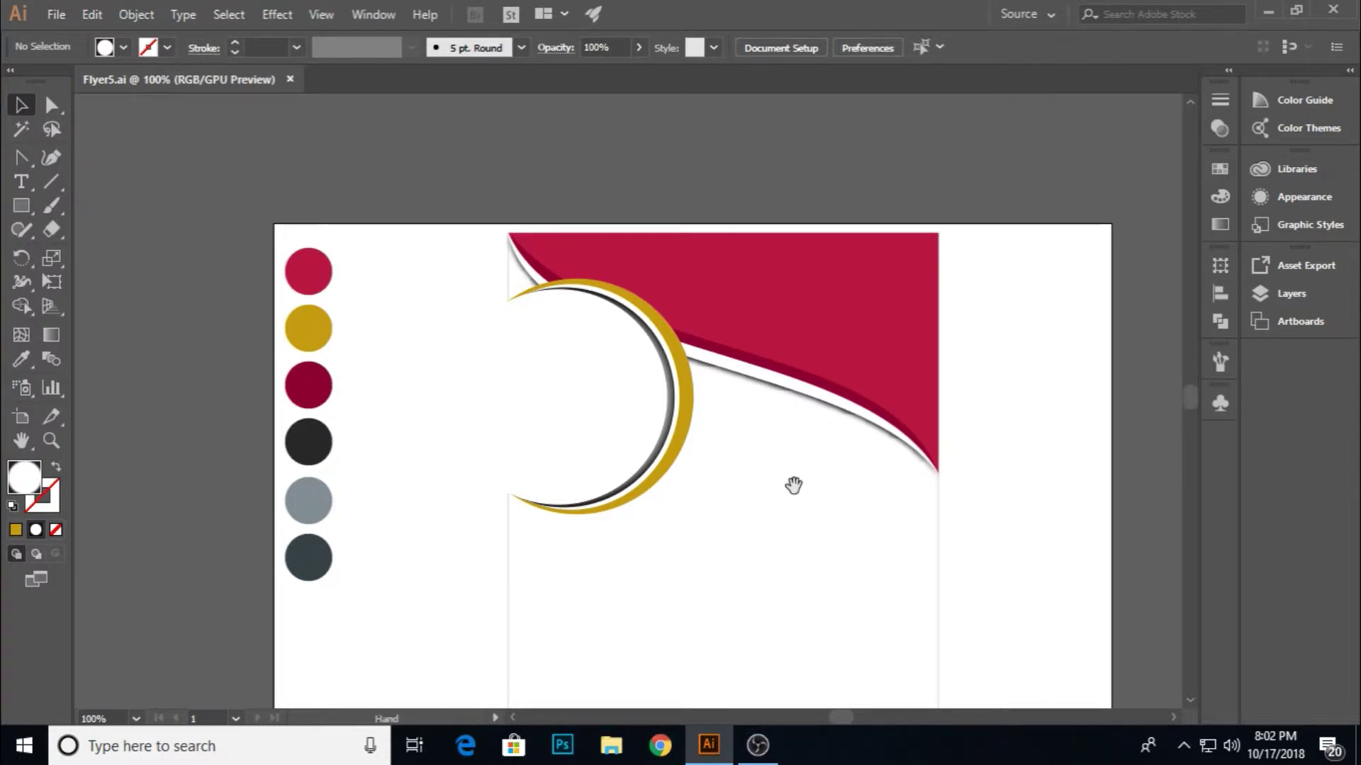
# - Duplicate the red swoosh toward the page bottom and flip the copy horizontally and vertically
pyautogui.scroll(-3, 793, 485)
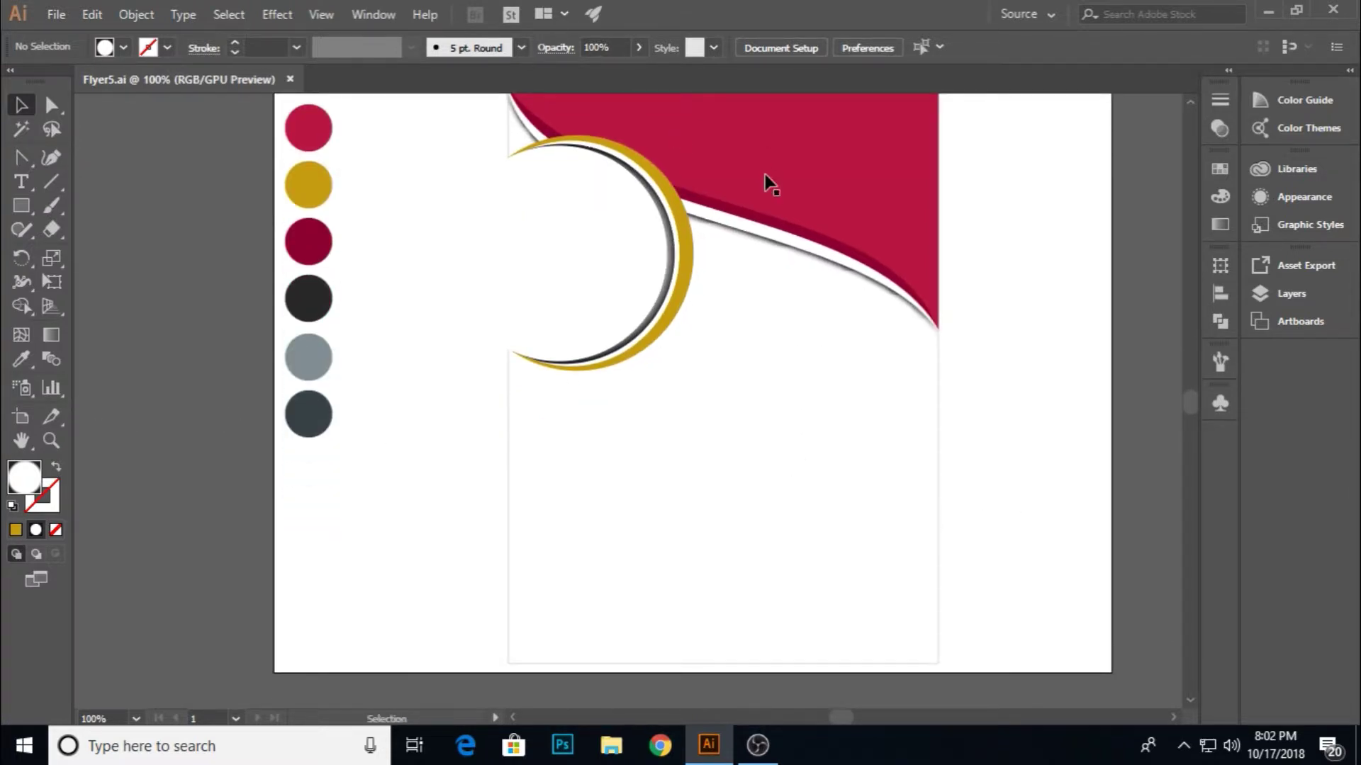
pyautogui.moveTo(784, 175); pyautogui.dragTo(783, 534)
pyautogui.rightClick(783, 535)
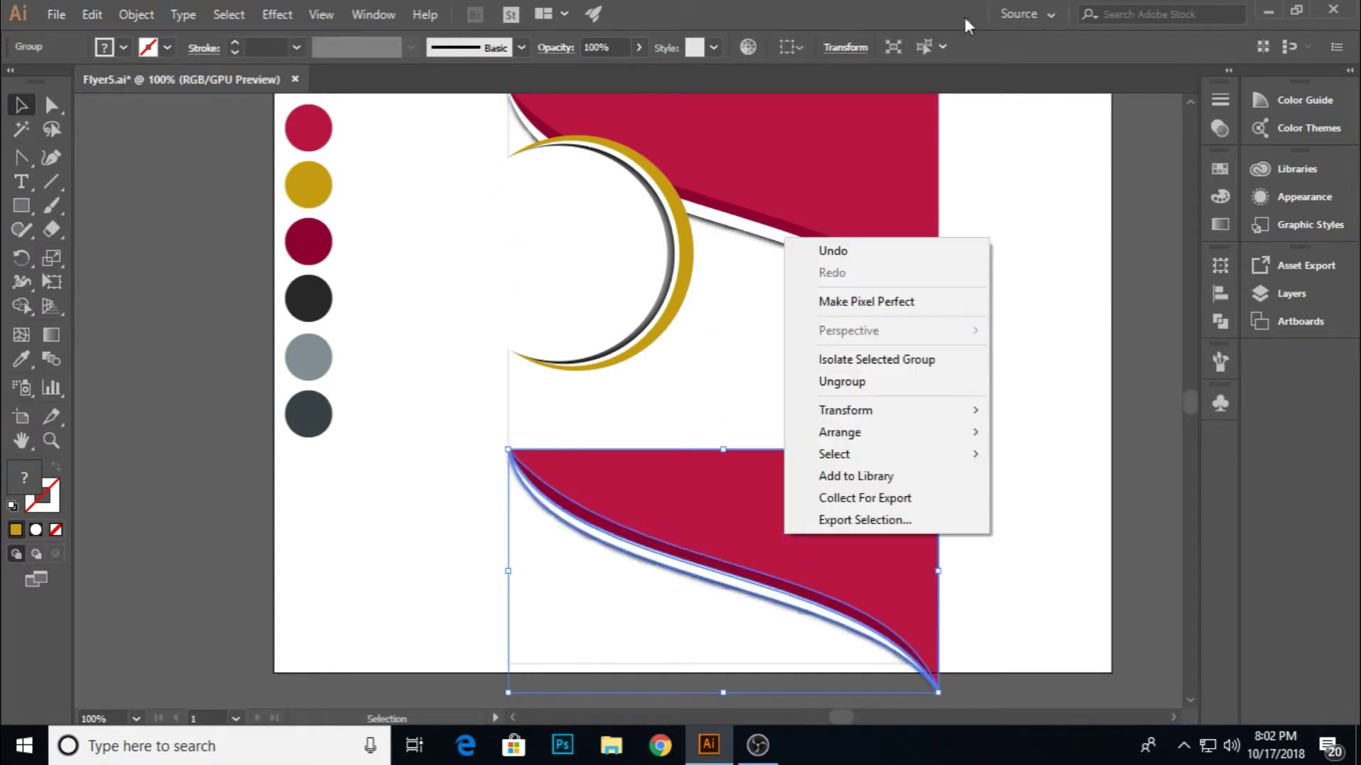
pyautogui.click(845, 47)
pyautogui.click(935, 62)
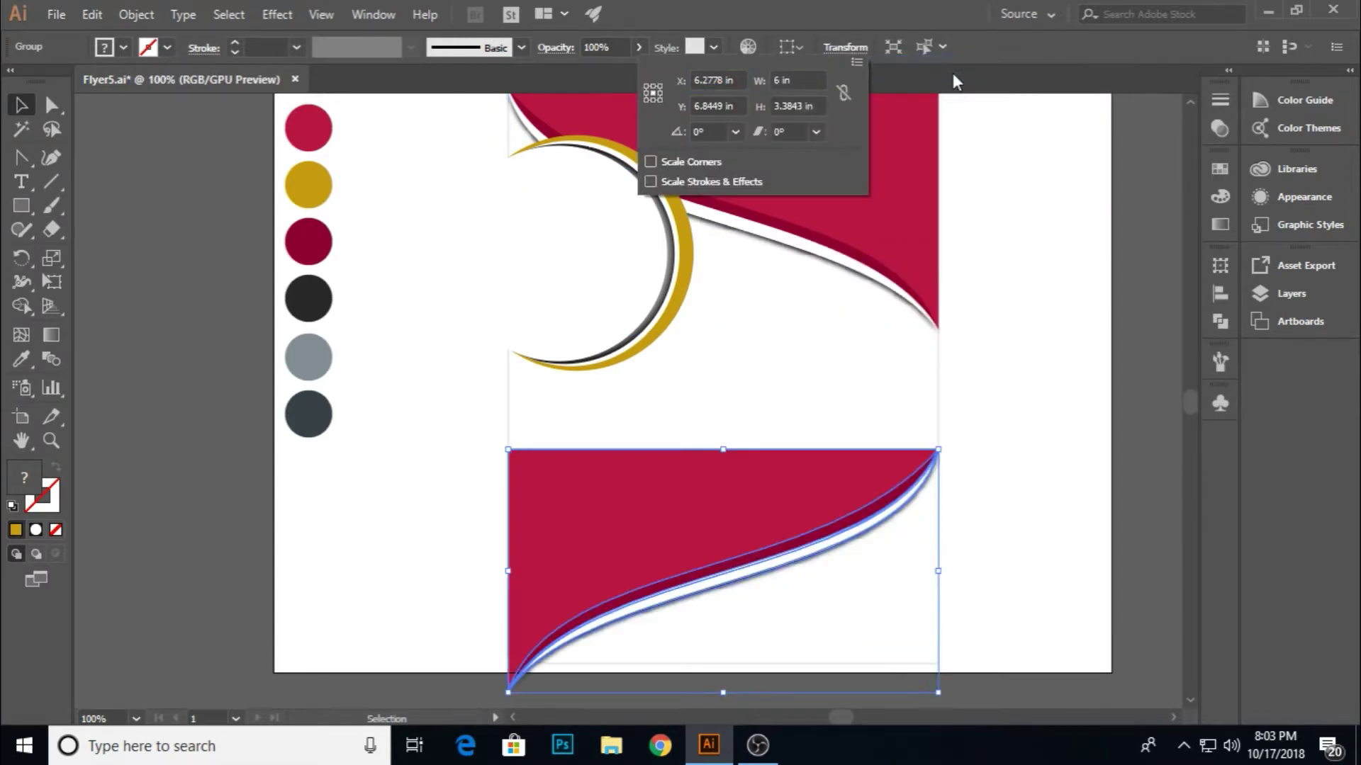
pyautogui.click(857, 60)
pyautogui.click(914, 90)
# - Shorten the bottom swoosh and align it to the background's bottom edge
pyautogui.scroll(-1, 779, 313)
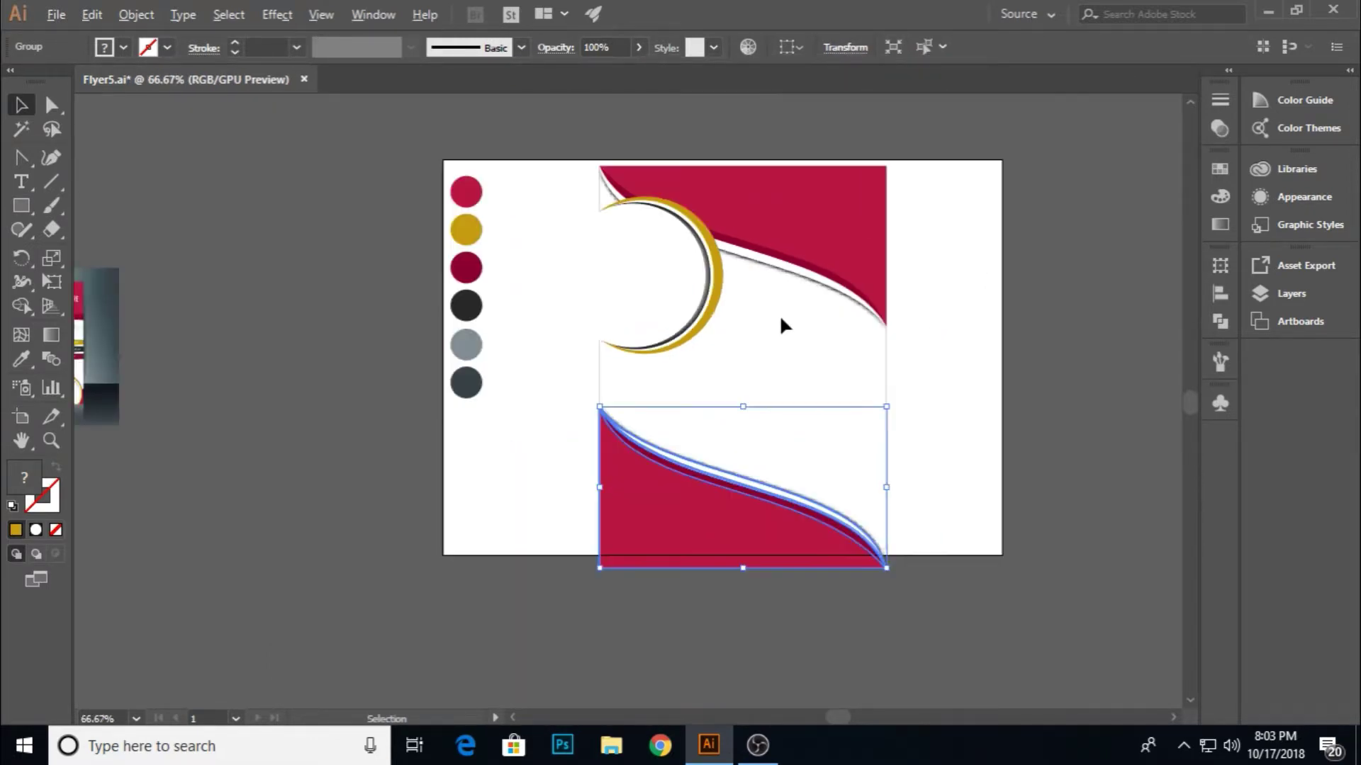
pyautogui.click(779, 320)
pyautogui.click(695, 553)
pyautogui.moveTo(743, 406); pyautogui.dragTo(743, 478)
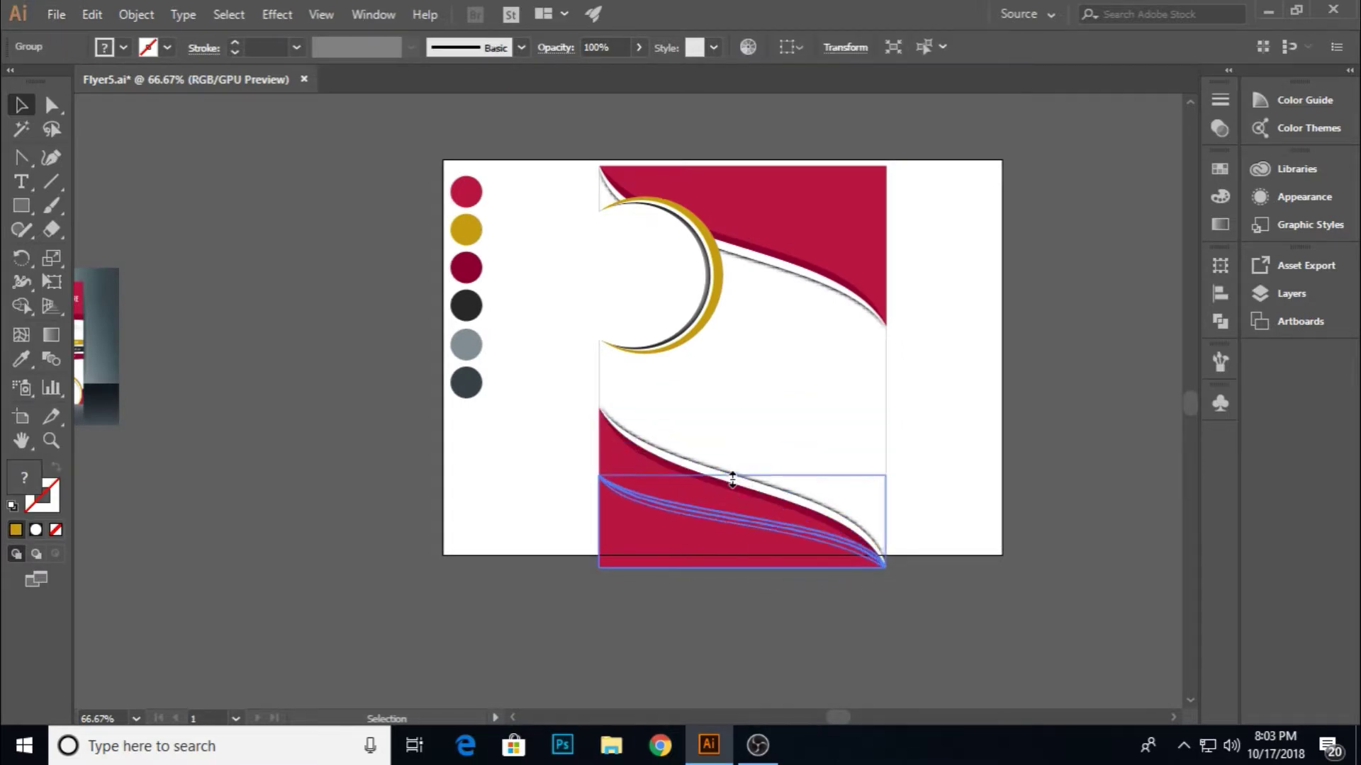
pyautogui.keyDown('shift'); pyautogui.click(887, 449); pyautogui.keyUp('shift')
pyautogui.click(1219, 293)
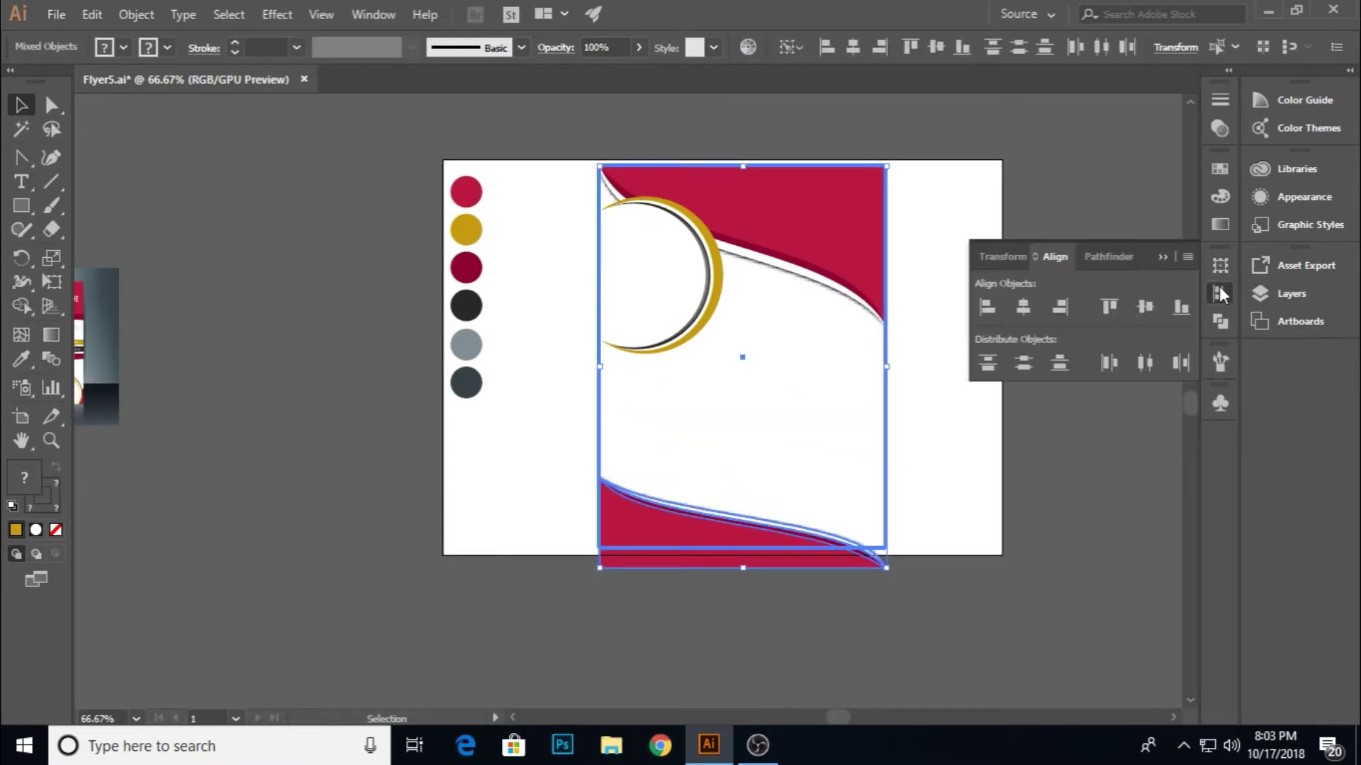
pyautogui.click(1180, 308)
pyautogui.click(1049, 327)
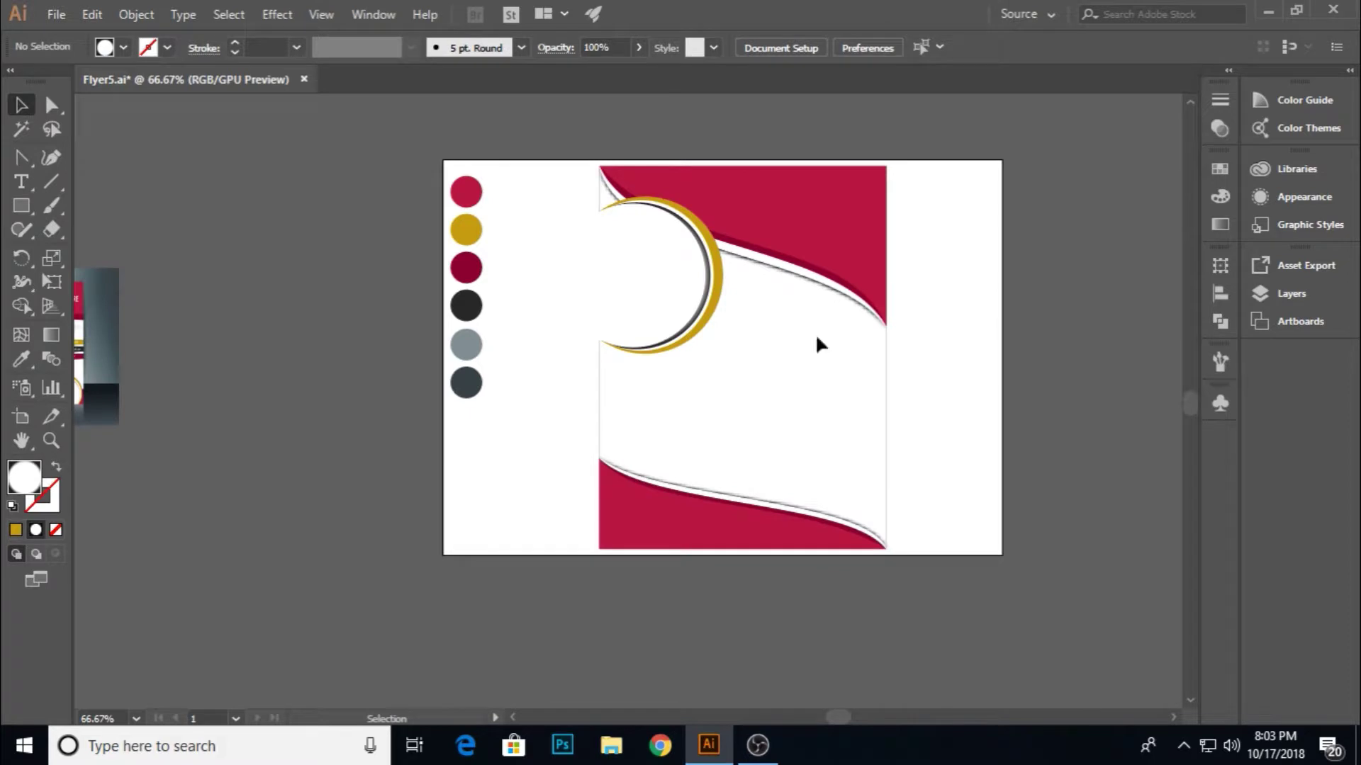
pyautogui.scroll(1, 782, 320)
# - Shorten the bottom red swoosh slightly from its top edge
pyautogui.click(699, 618)
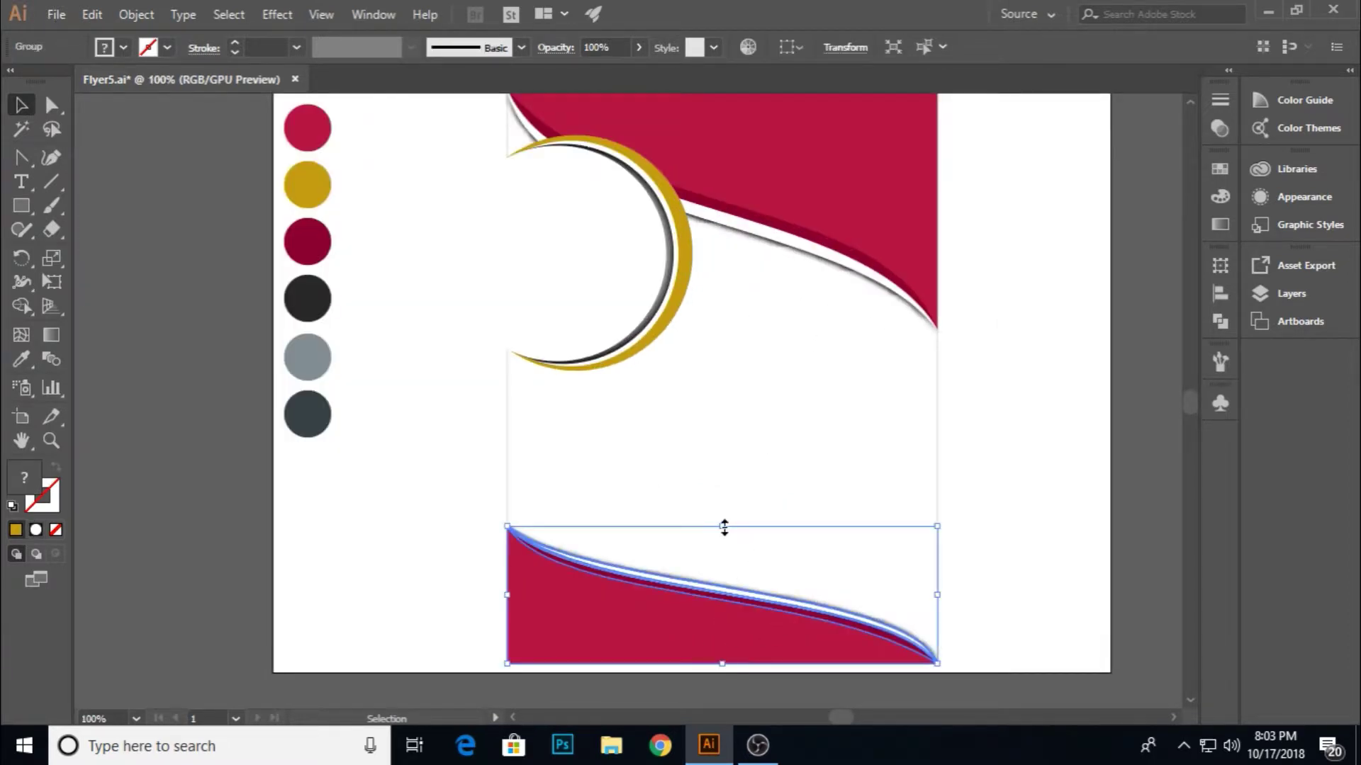
pyautogui.moveTo(724, 527); pyautogui.dragTo(724, 543)
pyautogui.click(1002, 561)
pyautogui.click(617, 356)
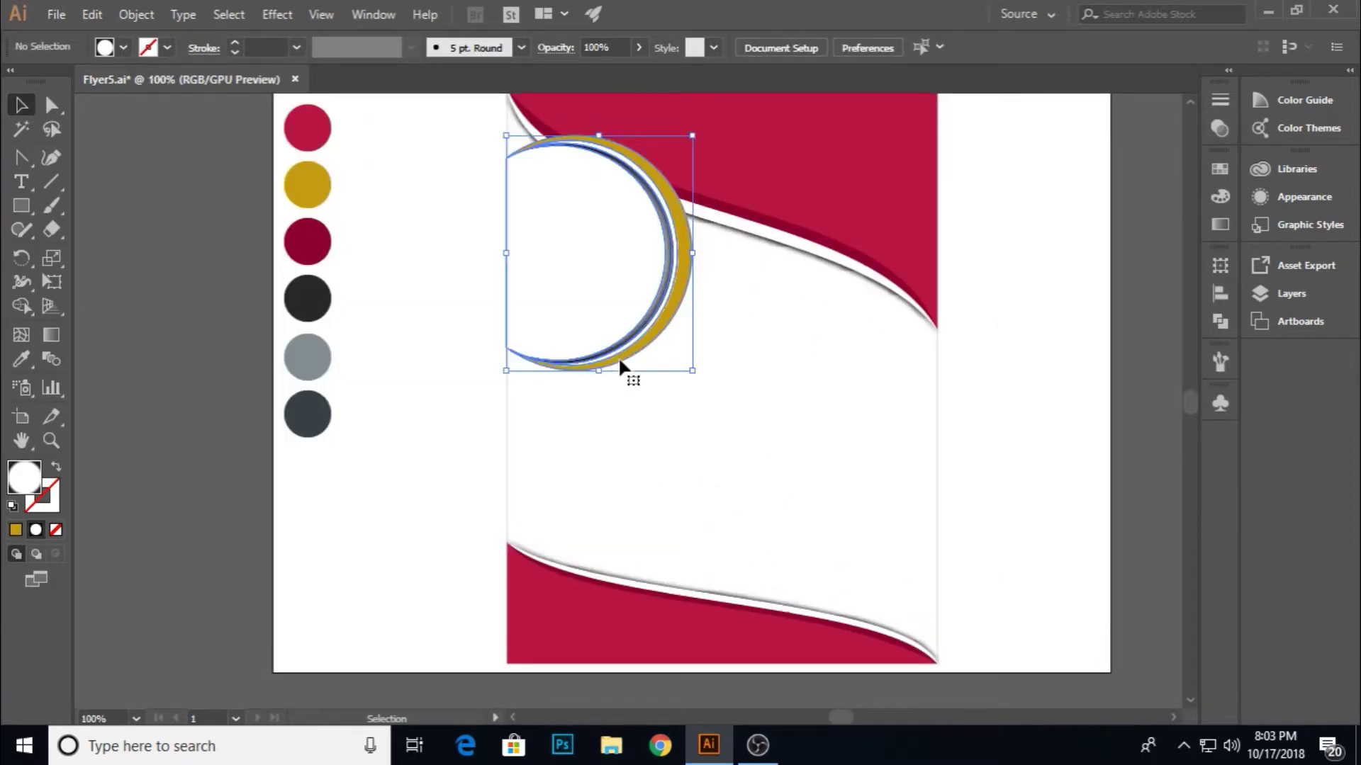
pyautogui.scroll(-1, 844, 443)
pyautogui.click(966, 479)
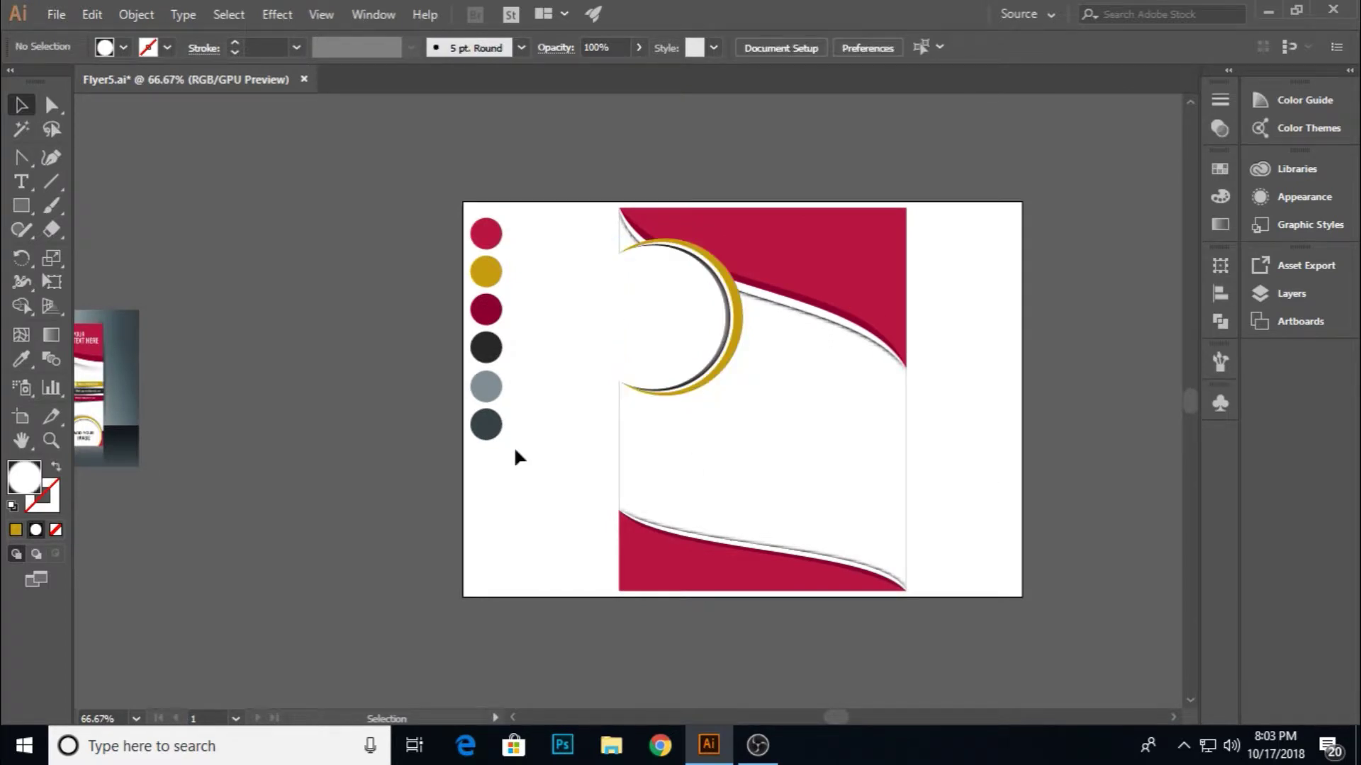
# - Place a rotated copy of the gold-rimmed circle at the lower right
pyautogui.click(698, 386)
pyautogui.moveTo(709, 370)
pyautogui.mouseDown()
pyautogui.moveTo(865, 550)
pyautogui.moveTo(910, 464)
pyautogui.moveTo(882, 511)
pyautogui.mouseUp()
pyautogui.click(863, 486)
pyautogui.click(938, 505)
# - Align the circle copy to the background's right edge, using the background as key object
pyautogui.click(839, 516)
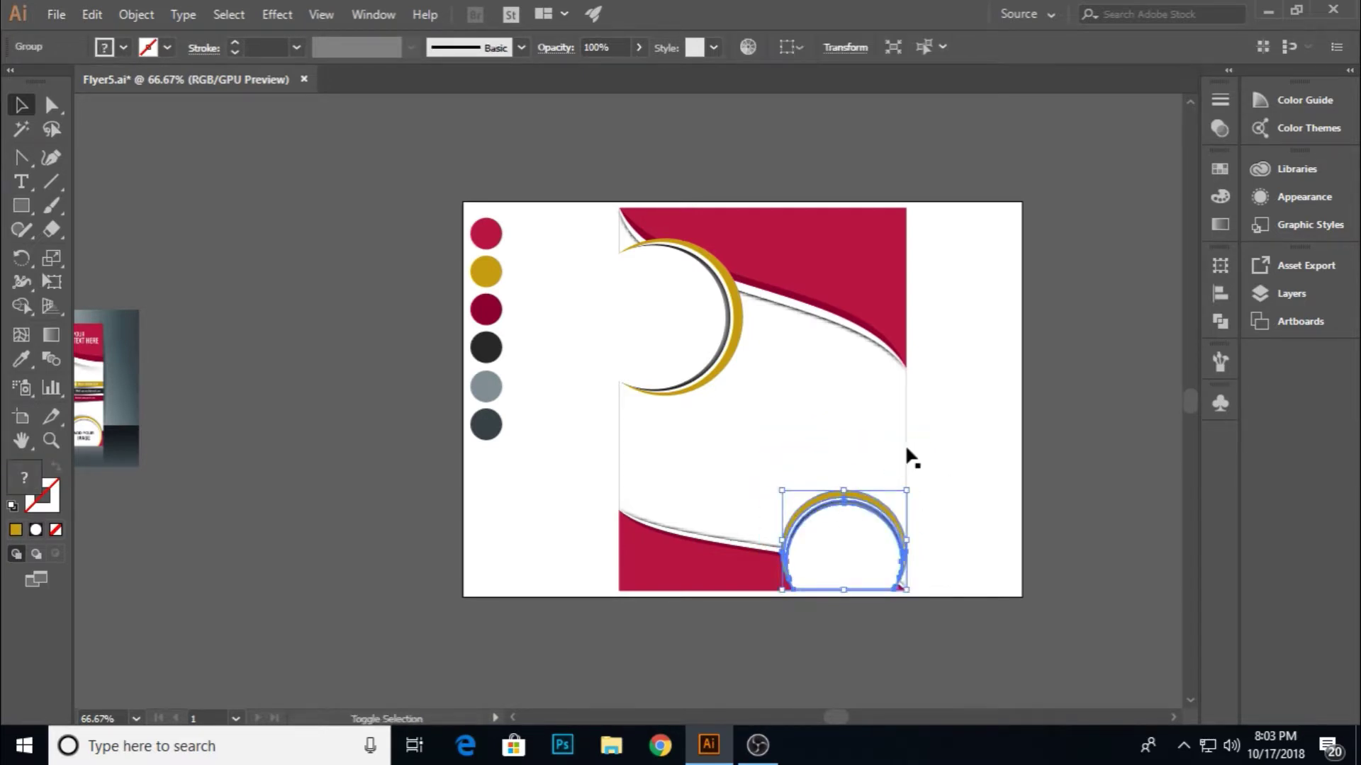
pyautogui.keyDown('shift'); pyautogui.click(905, 449); pyautogui.keyUp('shift')
pyautogui.click(917, 417)
pyautogui.click(898, 528)
pyautogui.keyDown('shift'); pyautogui.click(905, 461); pyautogui.keyUp('shift')
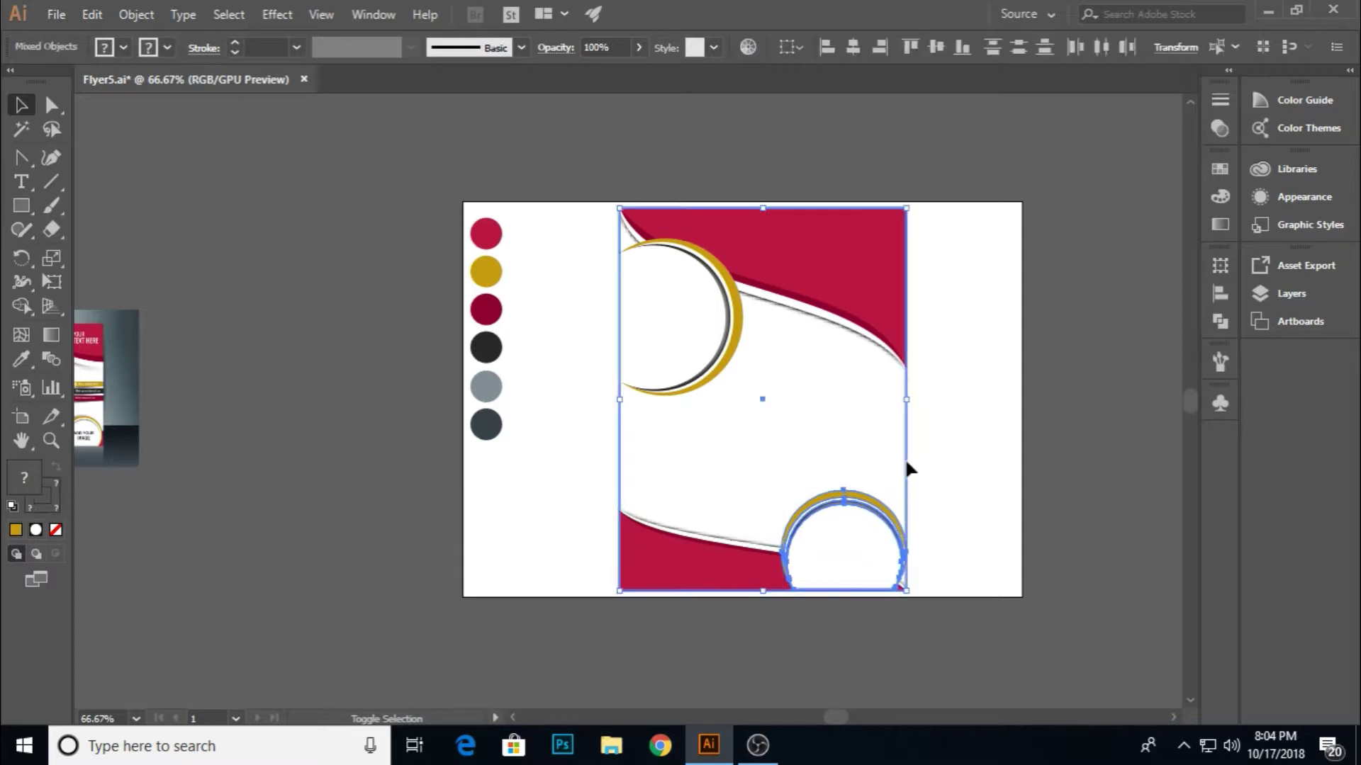
pyautogui.click(1219, 293)
pyautogui.click(1146, 314)
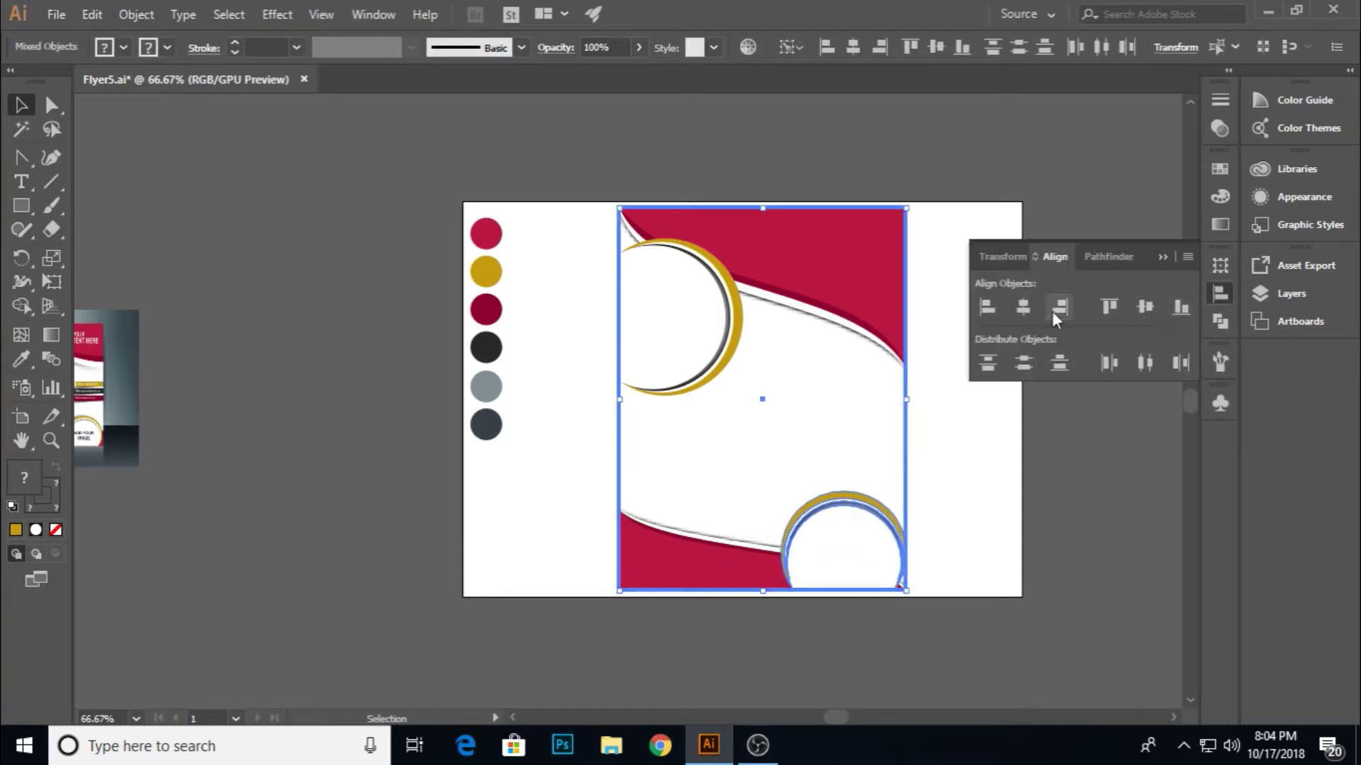
pyautogui.click(1094, 352)
# - Scale both the bottom-right and top-left circles slightly smaller
pyautogui.click(898, 495)
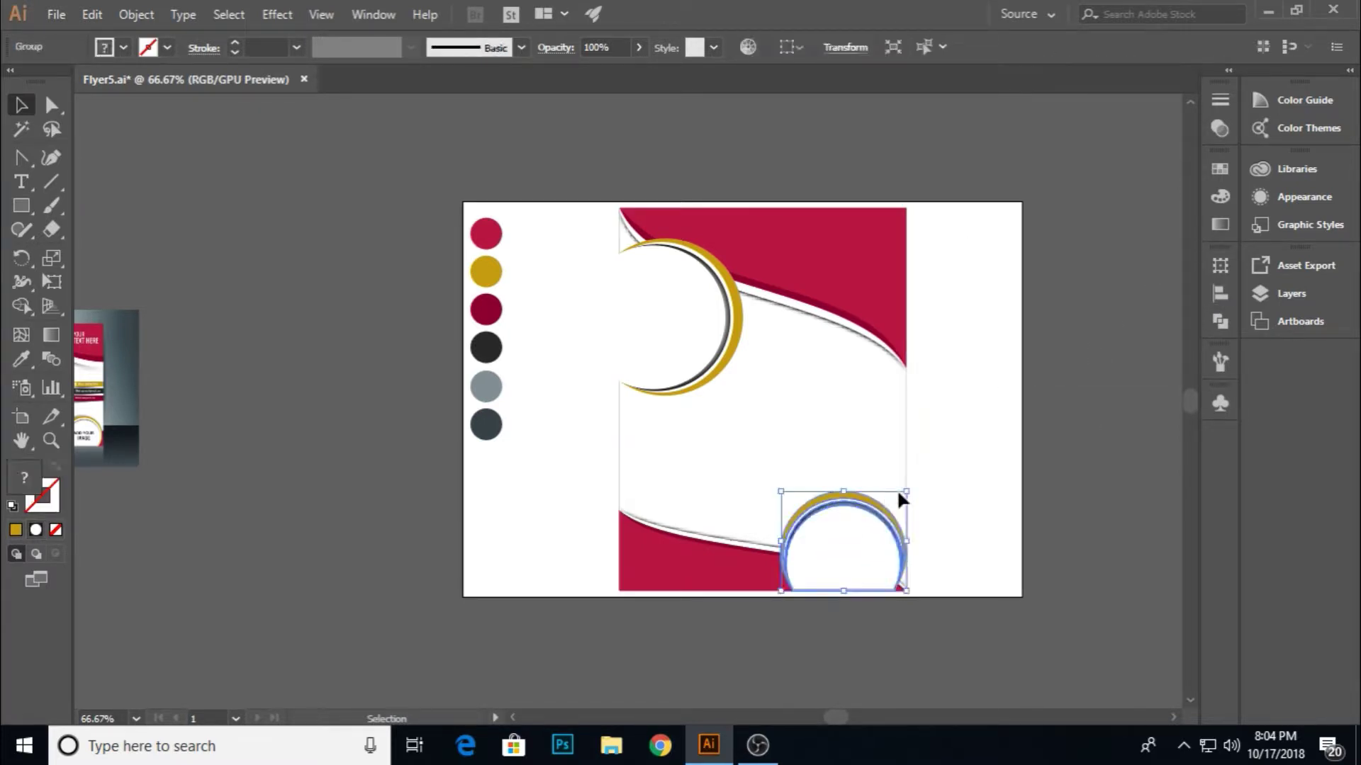
pyautogui.moveTo(900, 491); pyautogui.dragTo(894, 502)
pyautogui.click(979, 500)
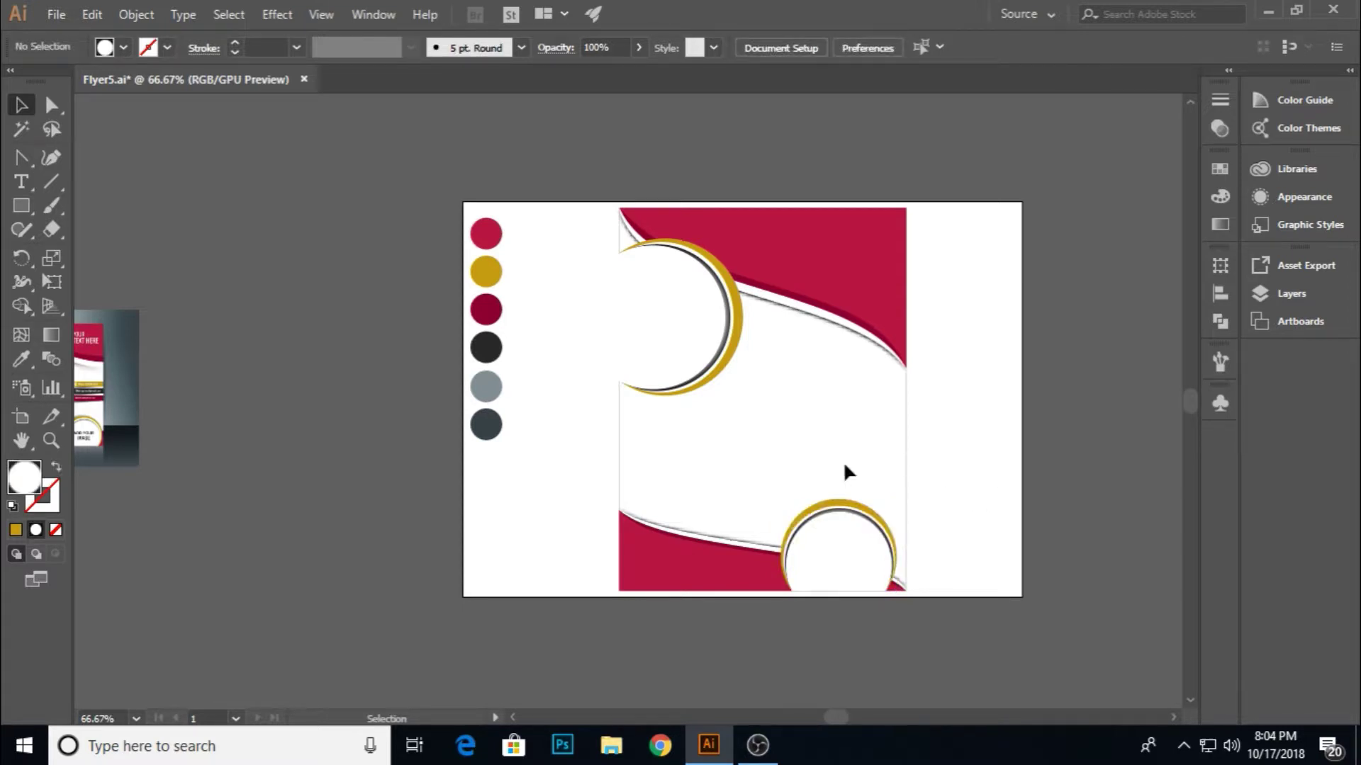
pyautogui.click(708, 386)
pyautogui.moveTo(742, 394); pyautogui.dragTo(730, 379)
pyautogui.click(575, 447)
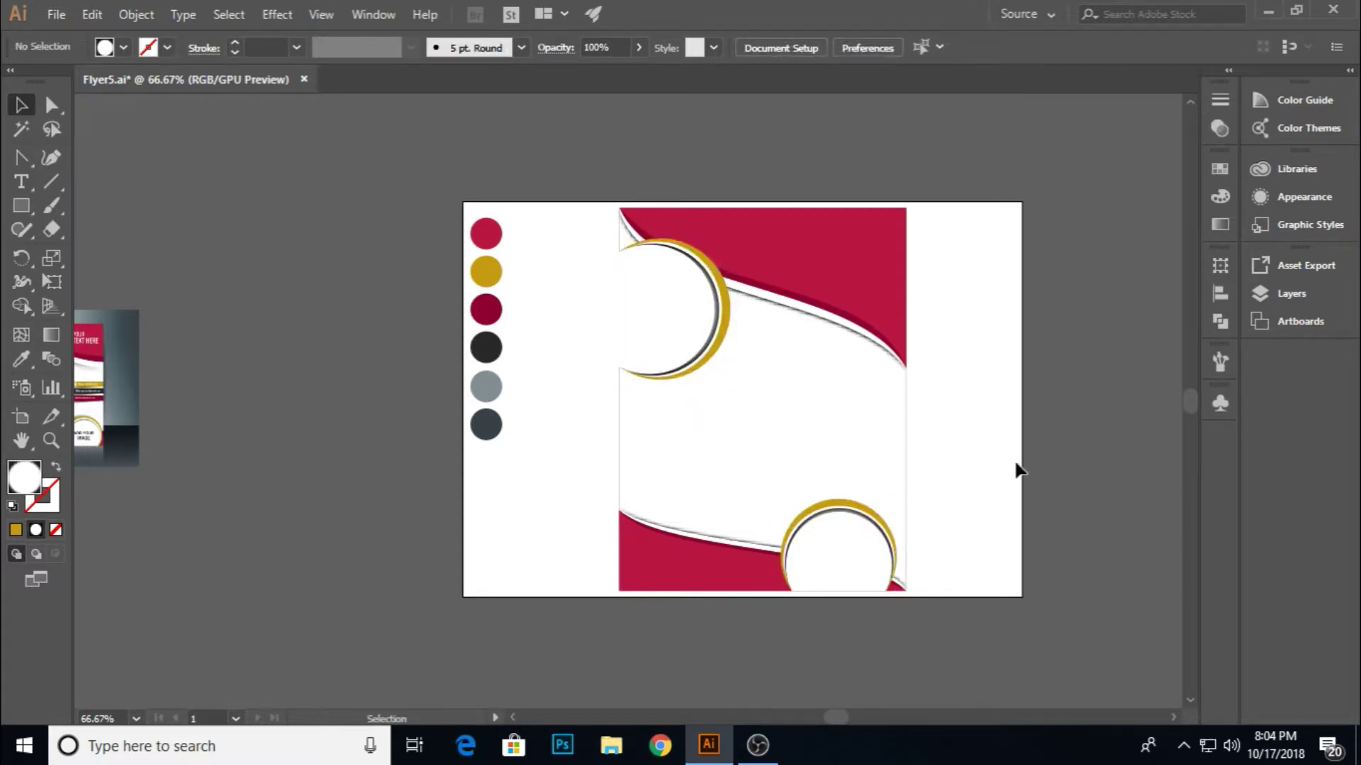
# - Draw a rectangle bar below the top swoosh with the Rectangle tool
pyautogui.click(21, 206)
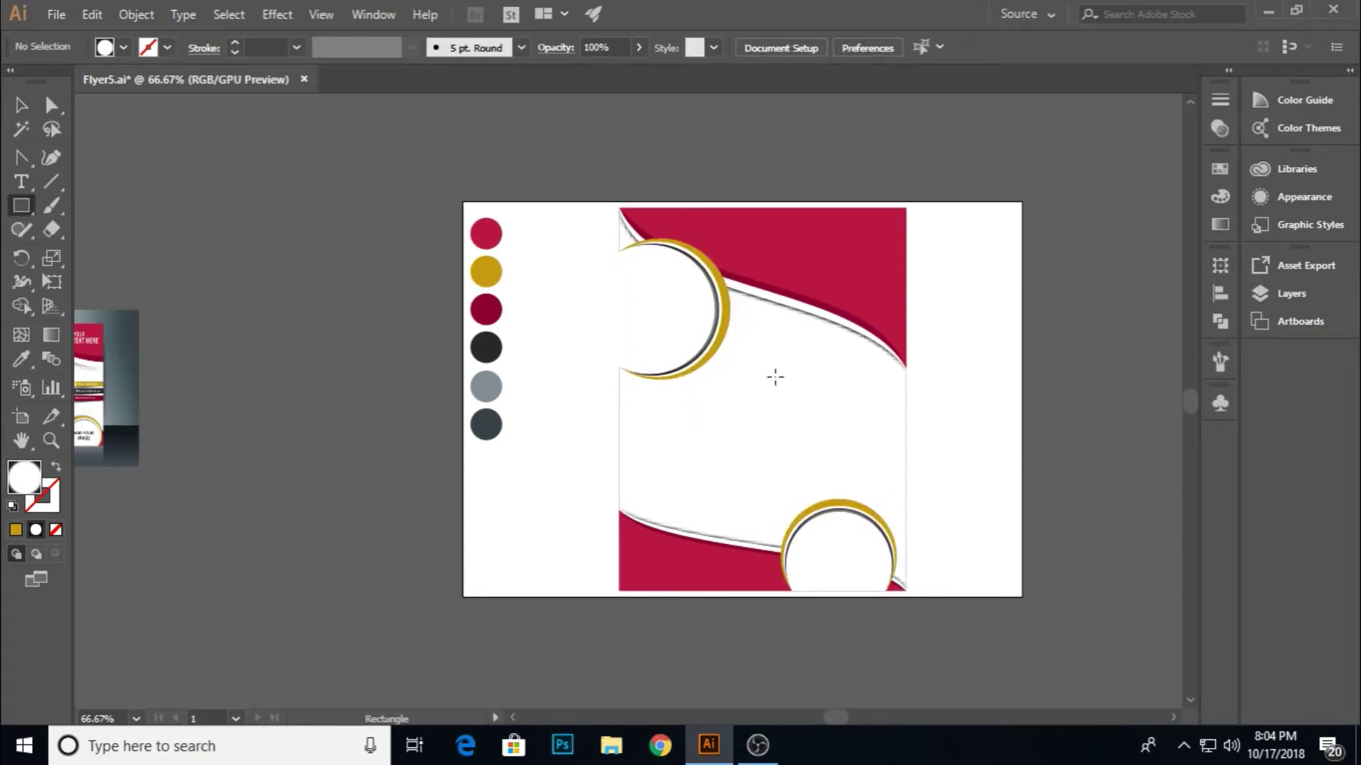
pyautogui.moveTo(772, 378); pyautogui.dragTo(906, 401)
pyautogui.click(21, 105)
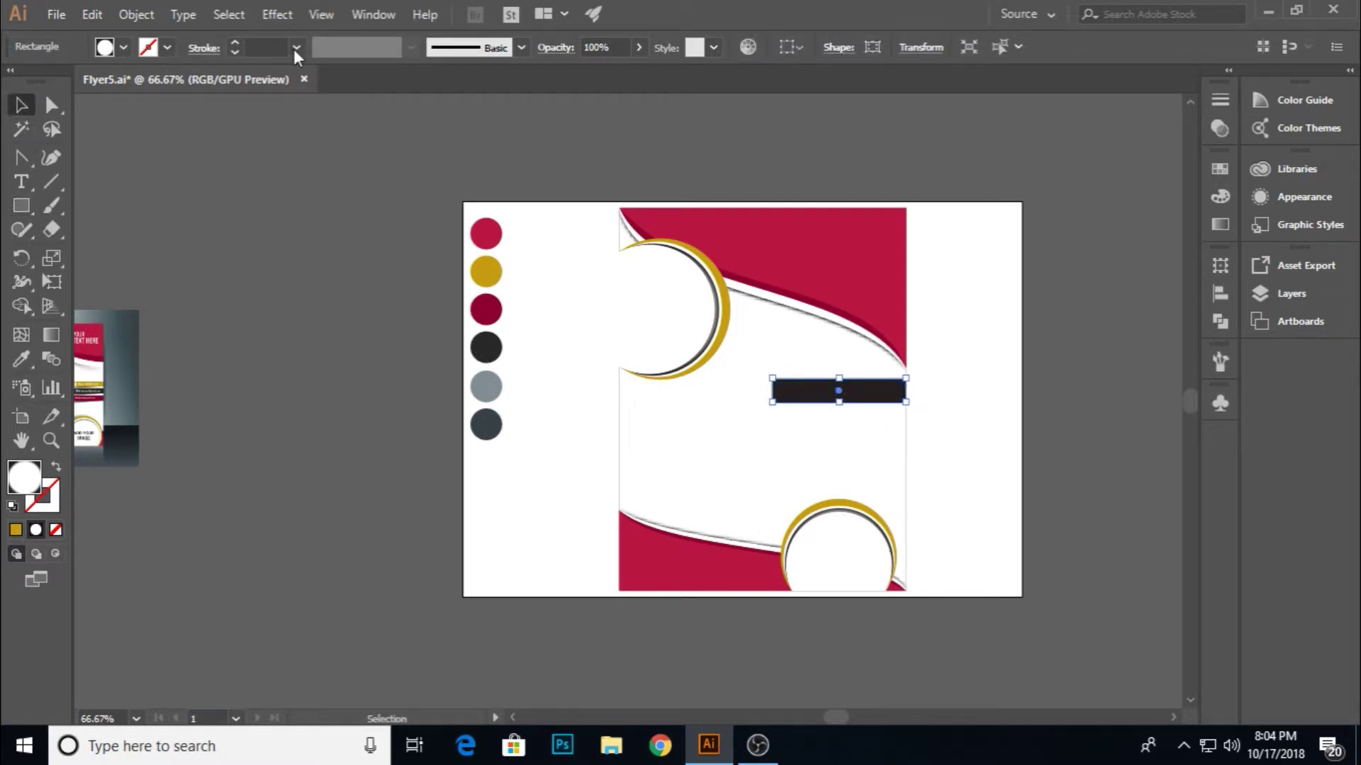
pyautogui.click(276, 15)
pyautogui.click(427, 435)
# - Align the black bar to the background's right edge and make it thinner
pyautogui.click(840, 401)
pyautogui.scroll(2, 862, 424)
pyautogui.keyDown('shift'); pyautogui.click(957, 421); pyautogui.keyUp('shift')
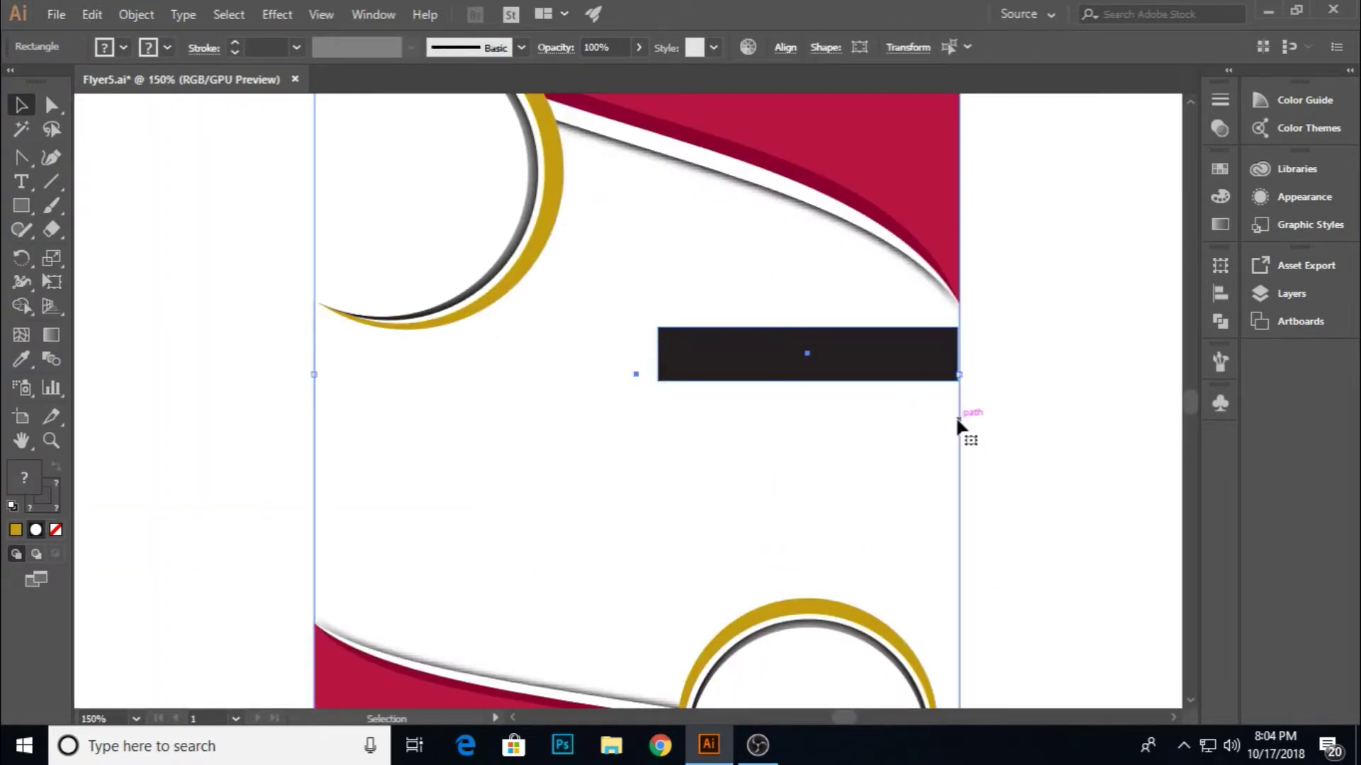
pyautogui.click(1220, 293)
pyautogui.click(816, 352)
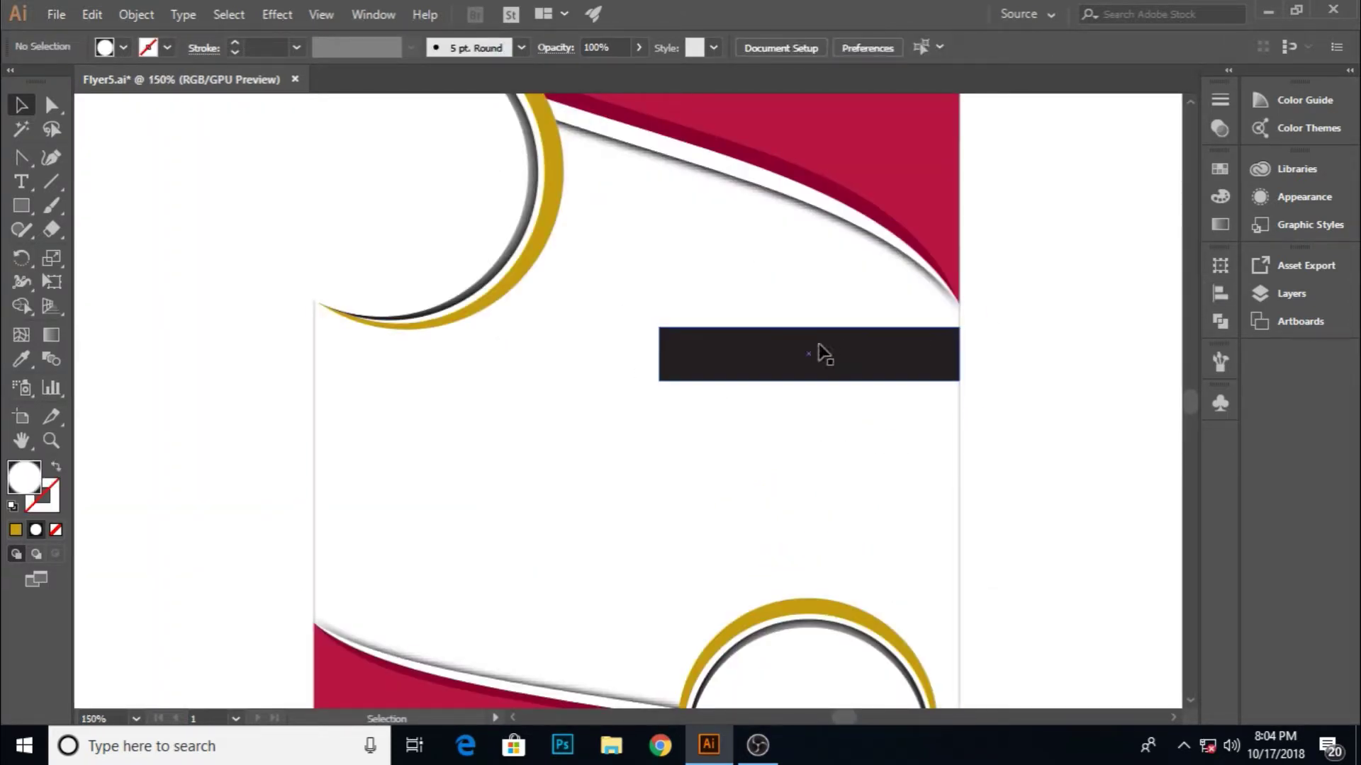
pyautogui.moveTo(814, 380); pyautogui.dragTo(849, 364)
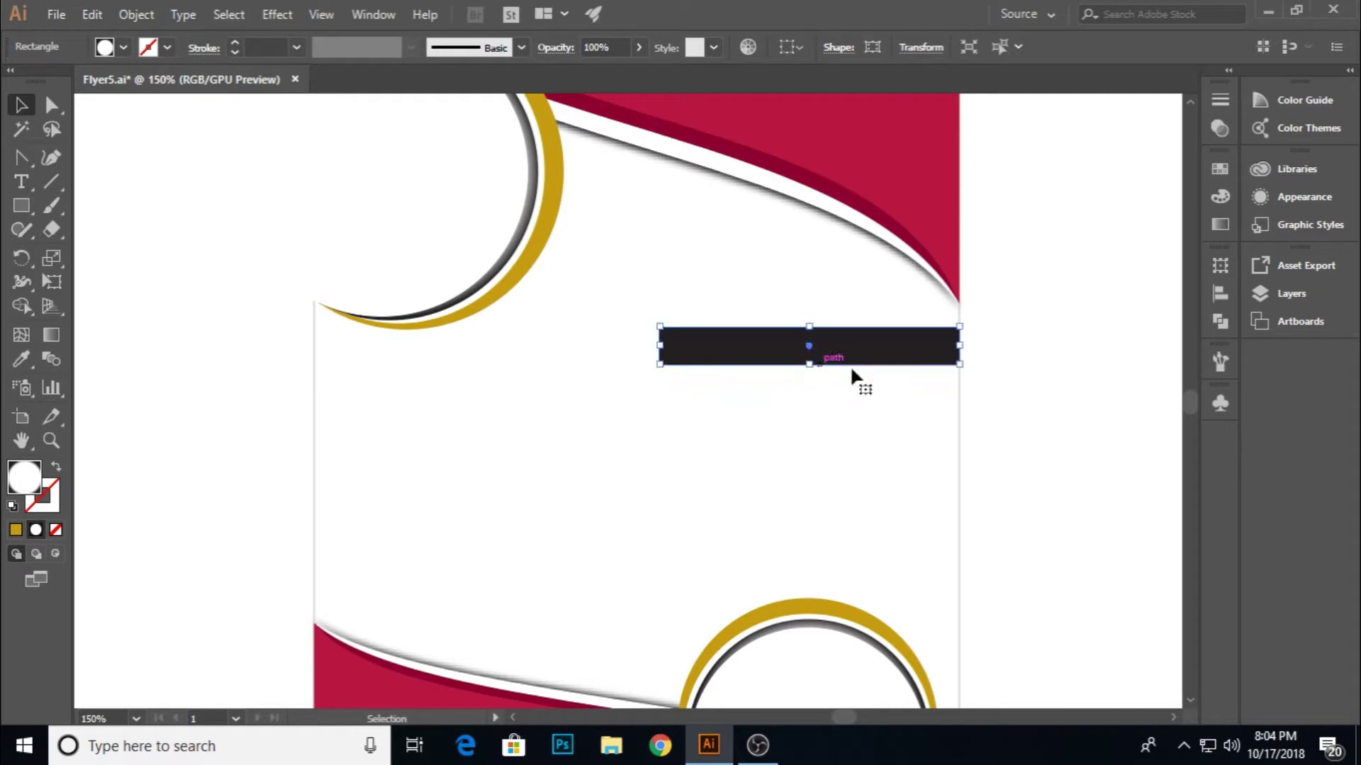
# - Copy the bar and paste a duplicate in place on top of it
pyautogui.rightClick(780, 364)
pyautogui.click(92, 14)
pyautogui.click(92, 14)
pyautogui.click(184, 198)
# - Color the bar copy gold, nudge it up, and drop the dark bar's edge below it
pyautogui.hotkey('ctrl', '-')
pyautogui.press('i')
pyautogui.click(213, 168)
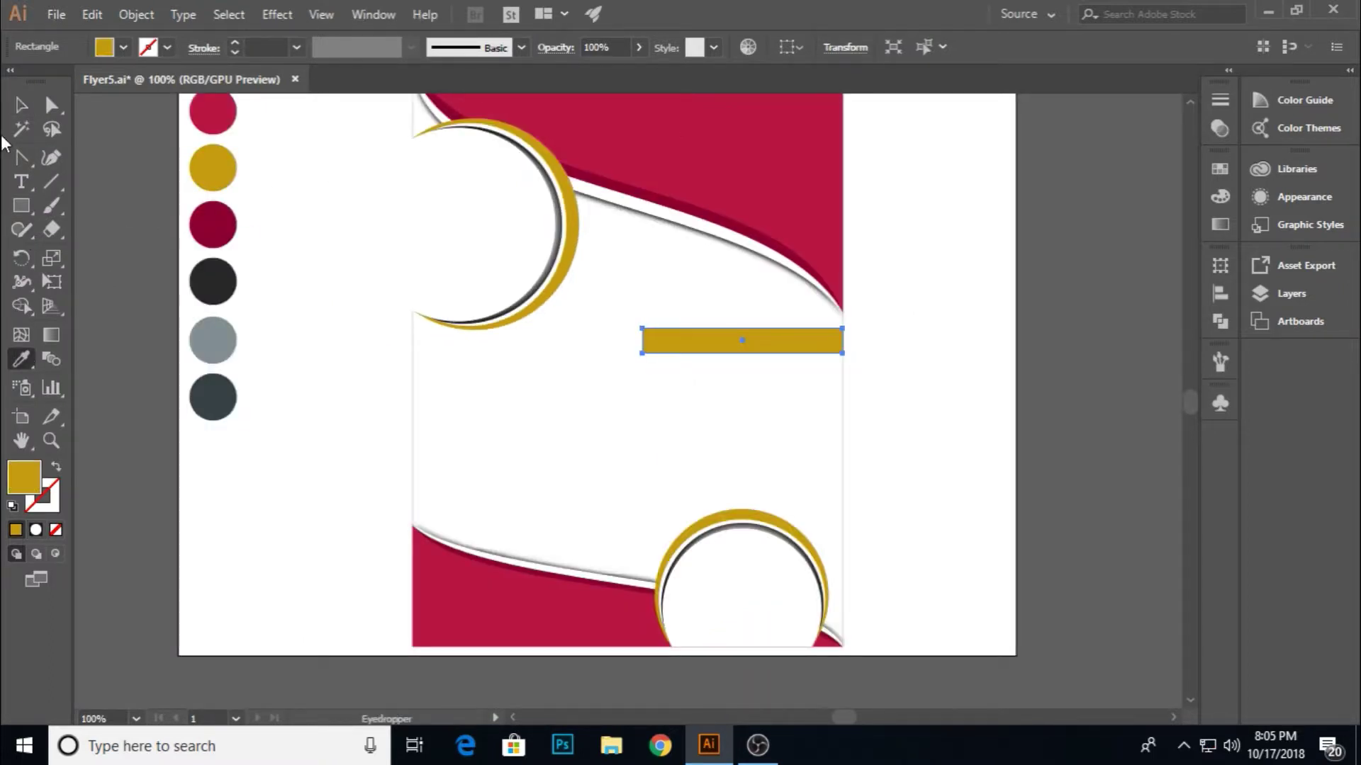
pyautogui.press('v')
pyautogui.press('Up')
pyautogui.press('Up')
pyautogui.press('Up')
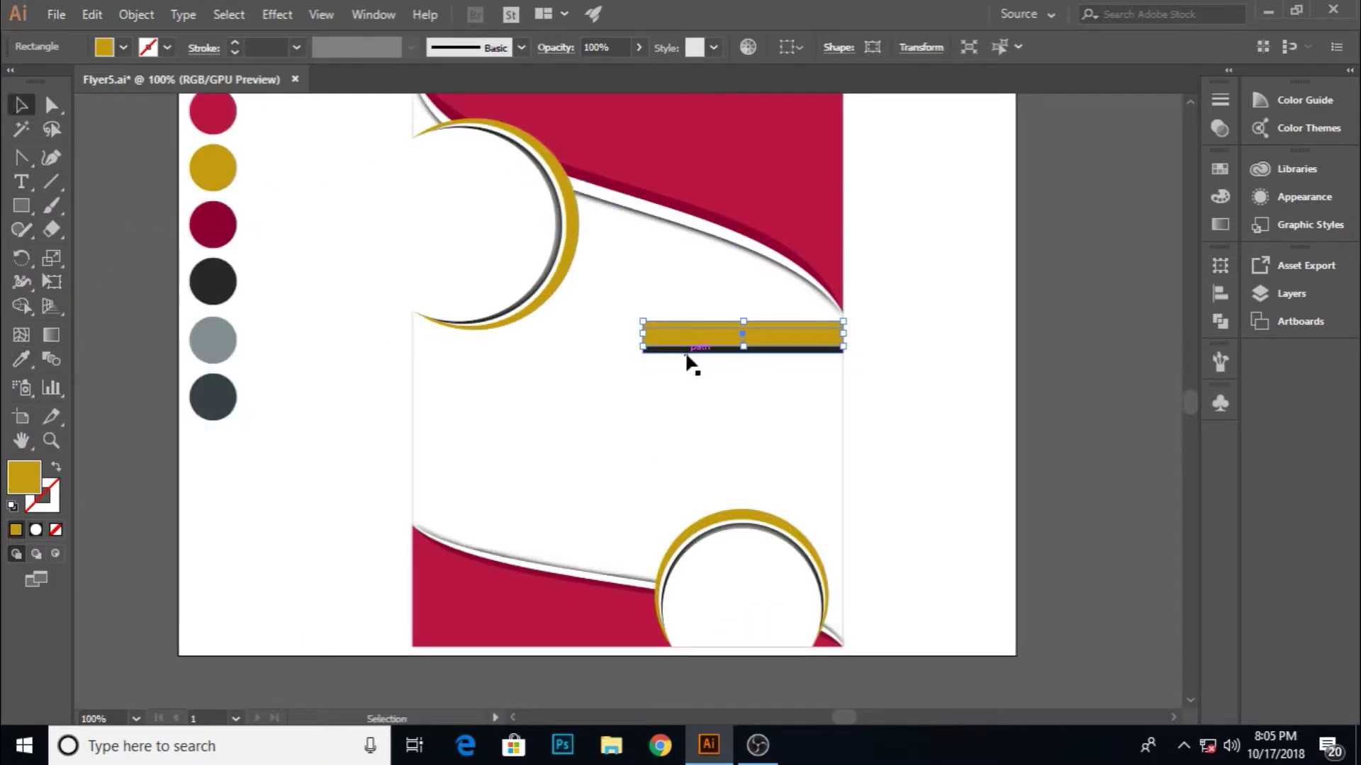
pyautogui.click(687, 355)
pyautogui.press('a')
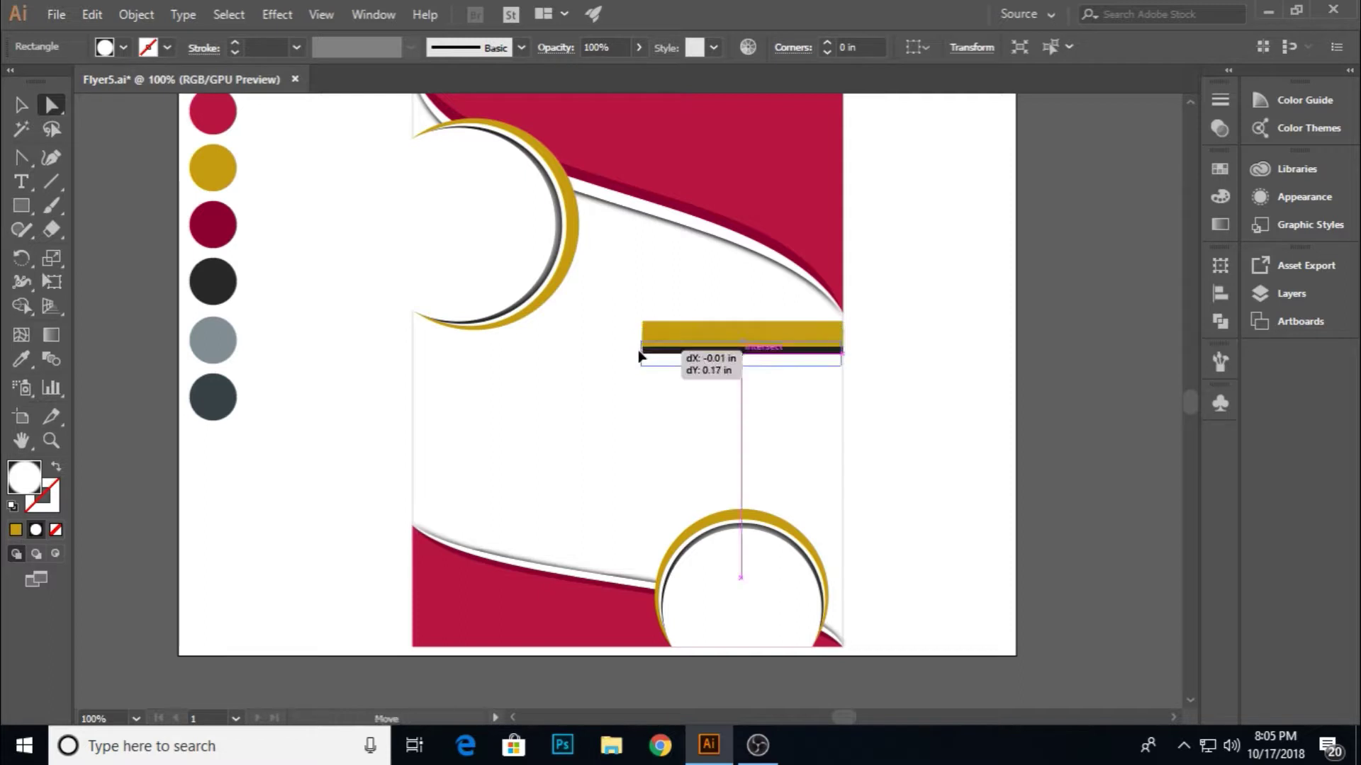
pyautogui.moveTo(645, 343); pyautogui.dragTo(644, 376)
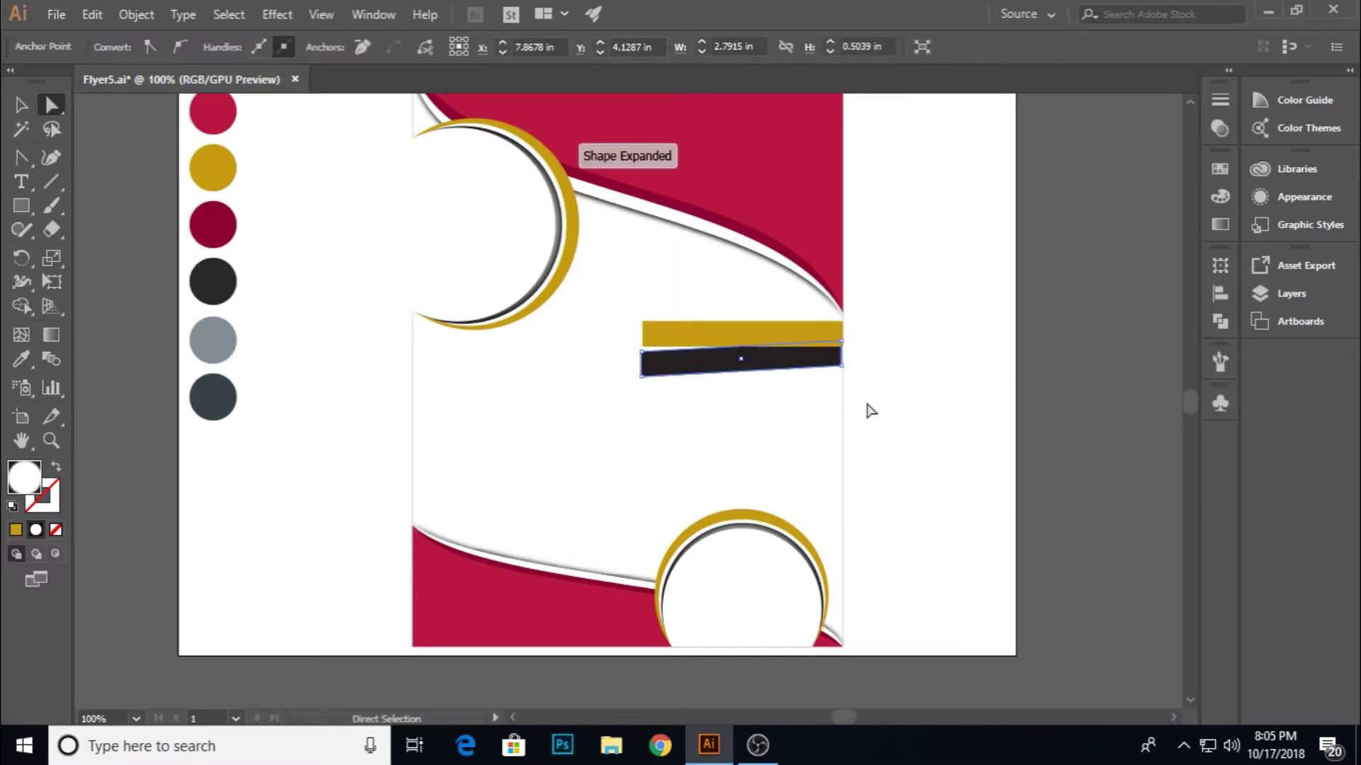
# - Apply a Feather effect from Effect > Stylize to the dark bar
pyautogui.click(21, 104)
pyautogui.scroll(-1, 142, 213)
pyautogui.click(278, 14)
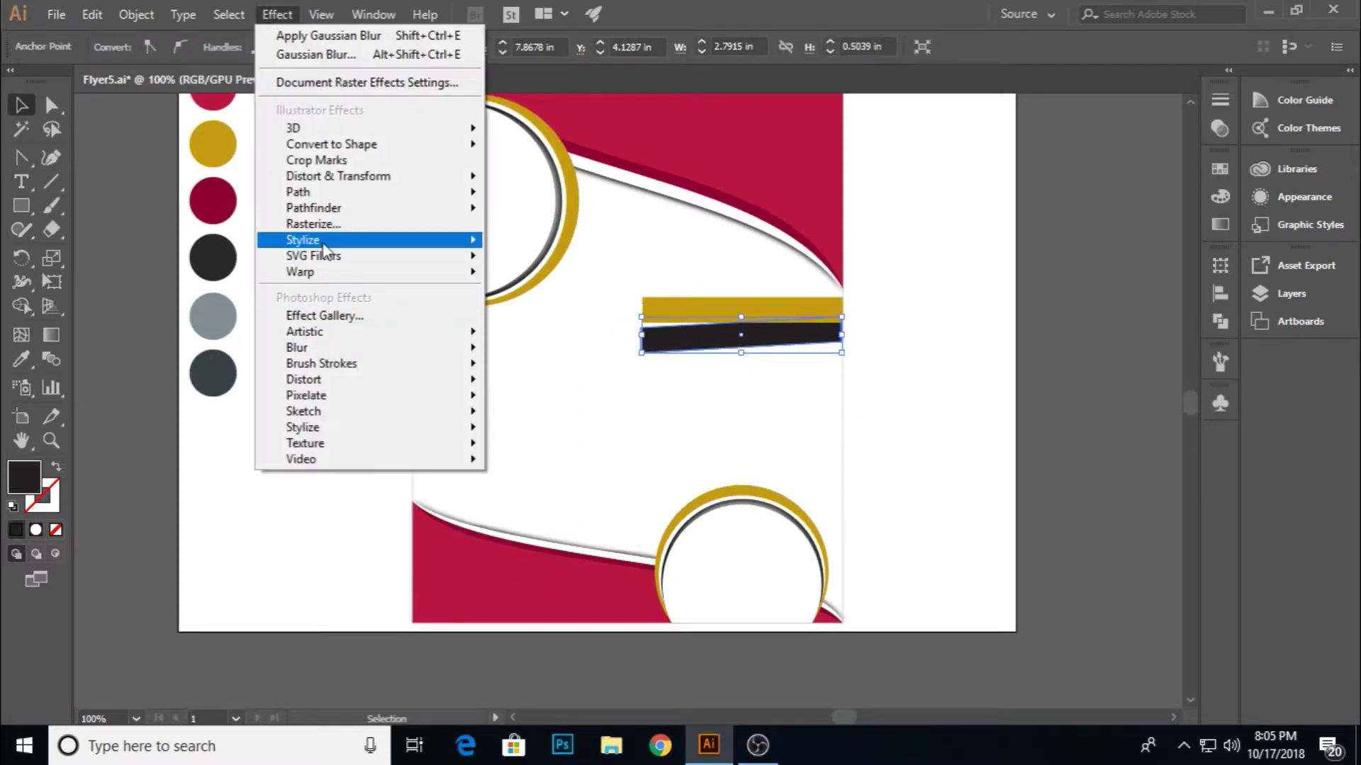
pyautogui.click(538, 258)
pyautogui.click(910, 313)
pyautogui.scroll(1, 985, 264)
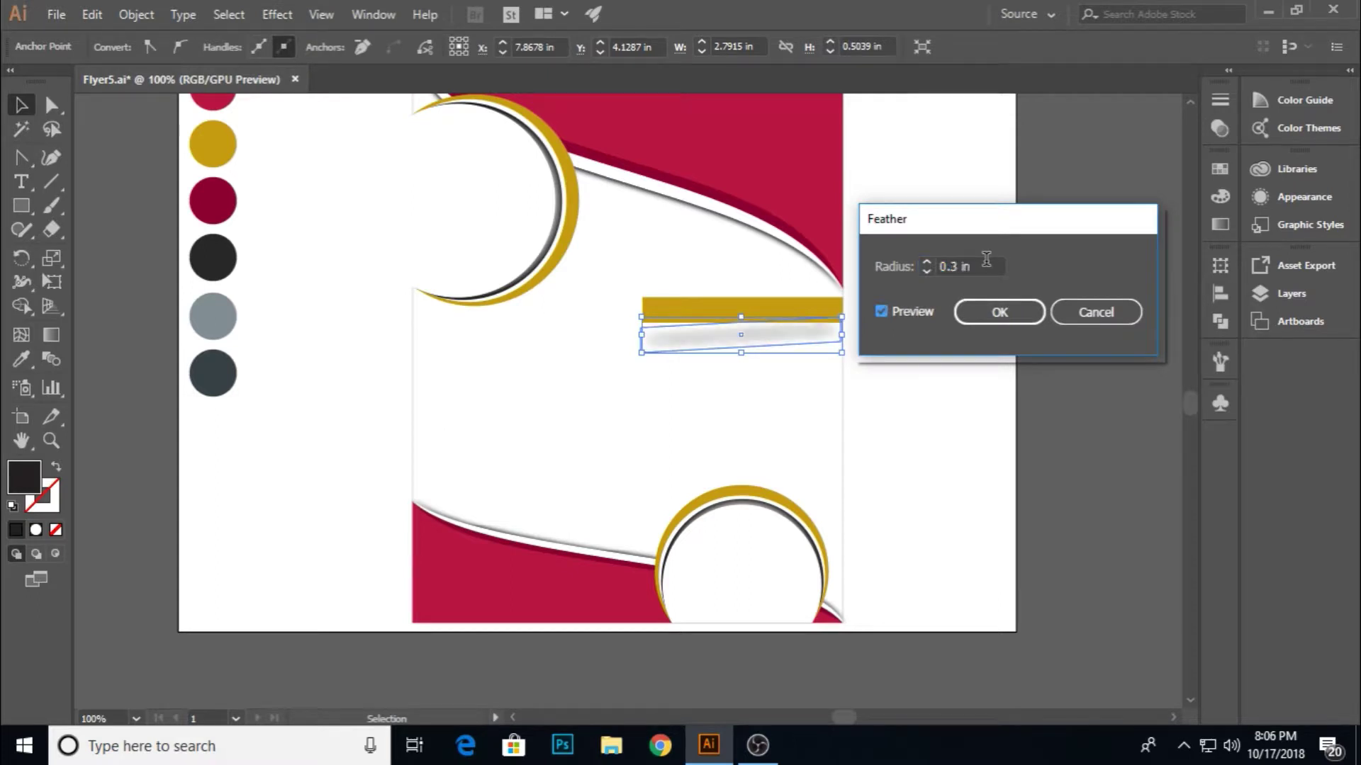
pyautogui.scroll(-1, 984, 265)
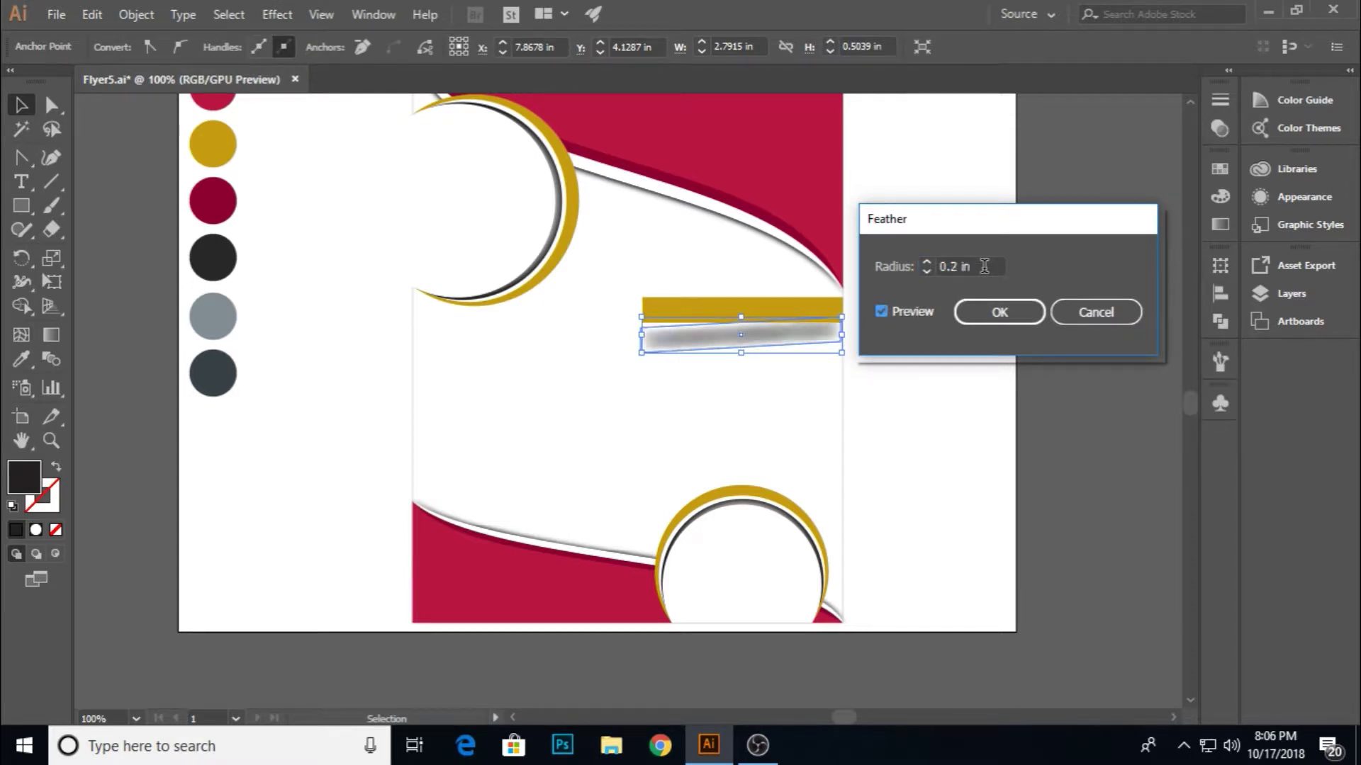
# - Set the feather radius to 0.17 in and nudge the bar up under the gold bar
pyautogui.click(955, 265)
pyautogui.press('Tab')
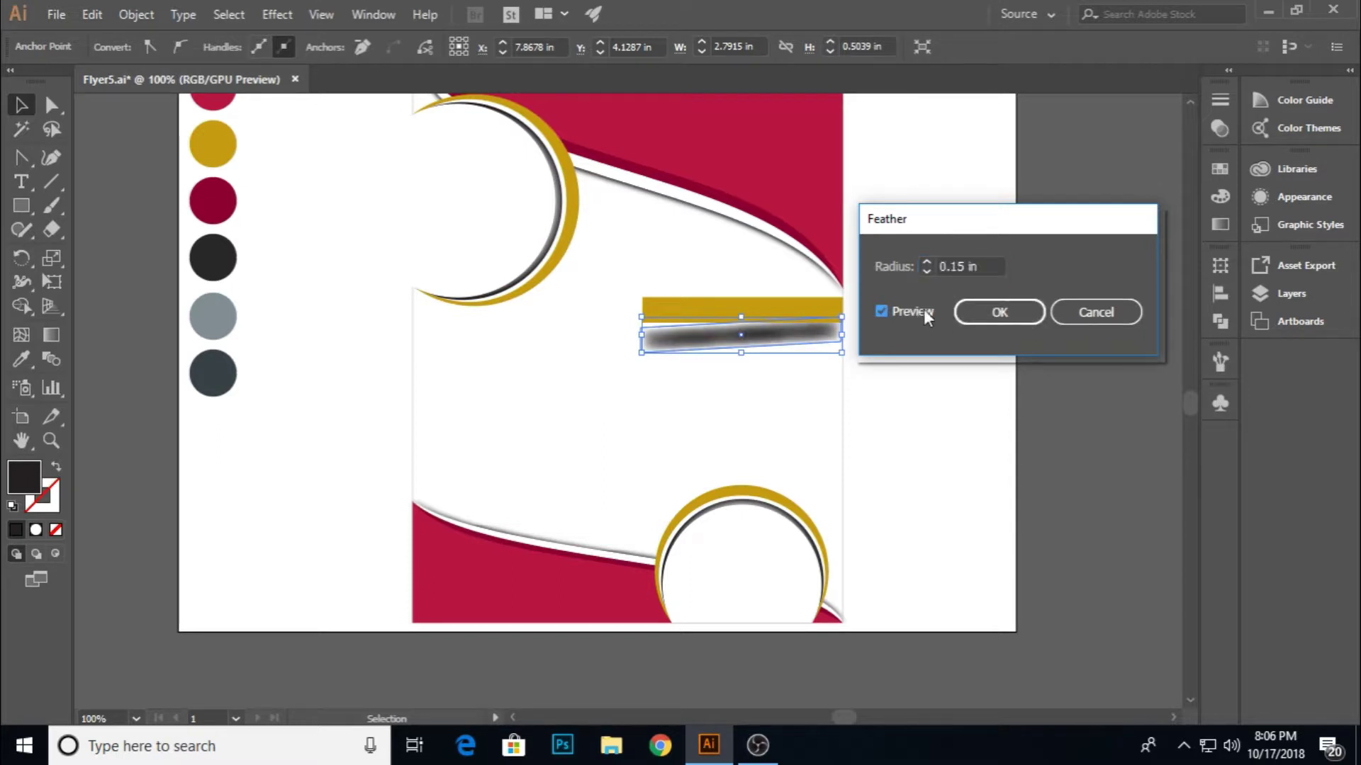
pyautogui.click(956, 265)
pyautogui.write('0.13')
pyautogui.click(920, 312)
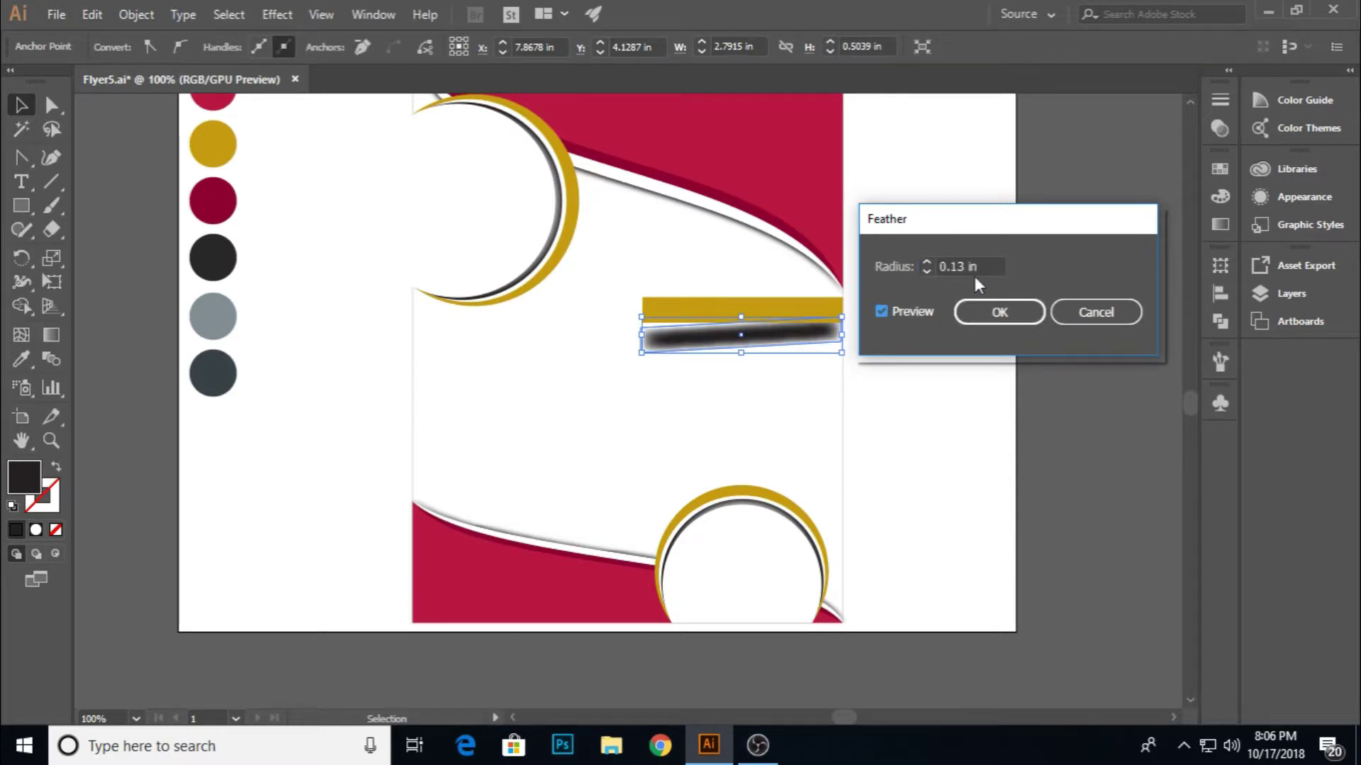
pyautogui.write('7')
pyautogui.click(909, 312)
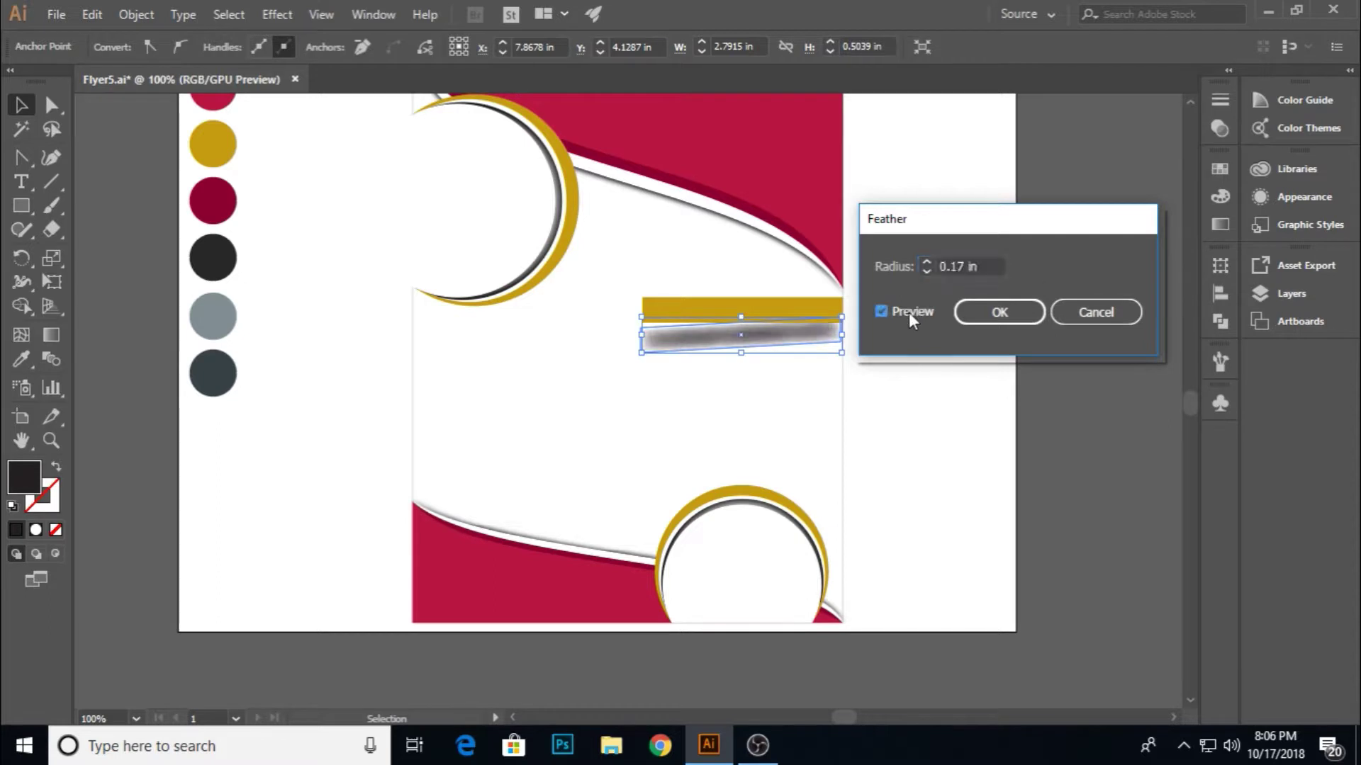
pyautogui.click(1000, 313)
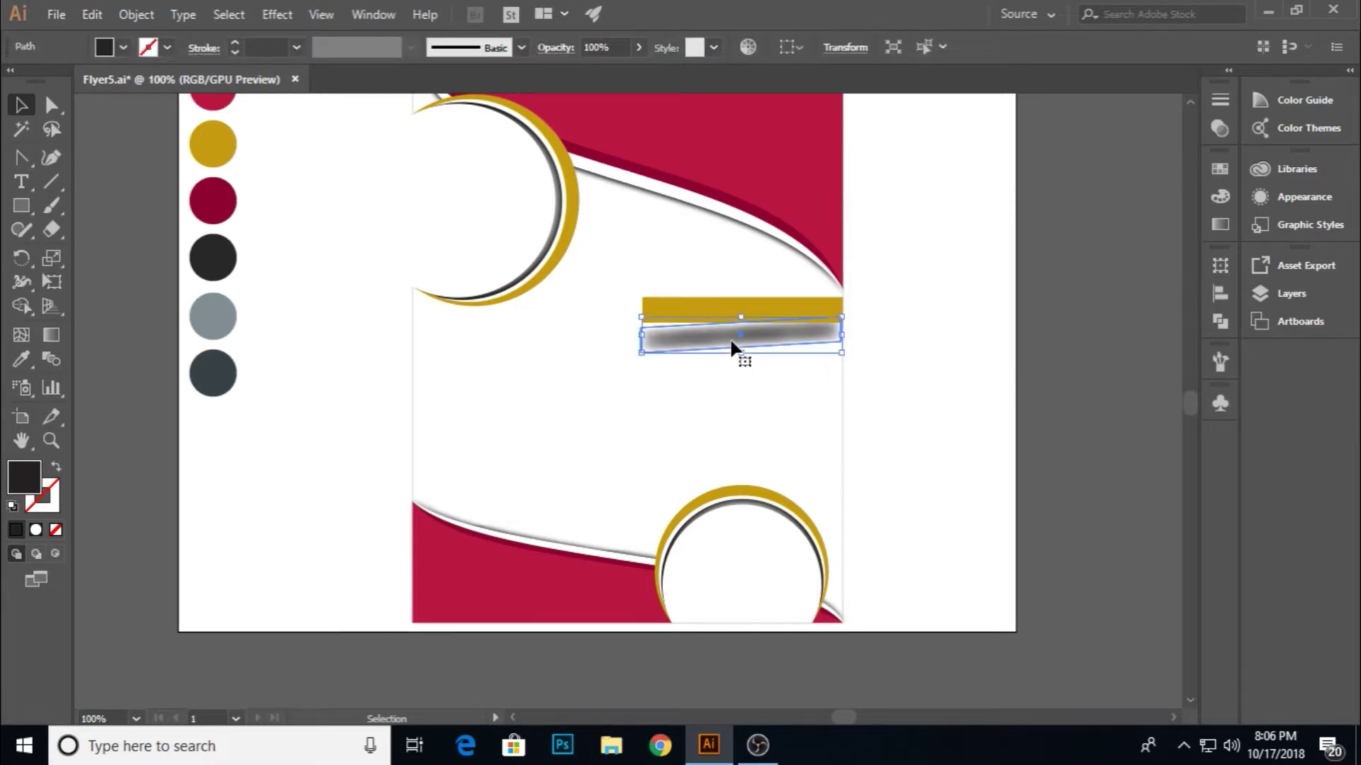
pyautogui.press('Up')
pyautogui.press('Up')
pyautogui.press('Up')
pyautogui.press('Up')
pyautogui.press('Up')
pyautogui.press('Up')
pyautogui.press('Up')
pyautogui.press('Up')
pyautogui.press('Up')
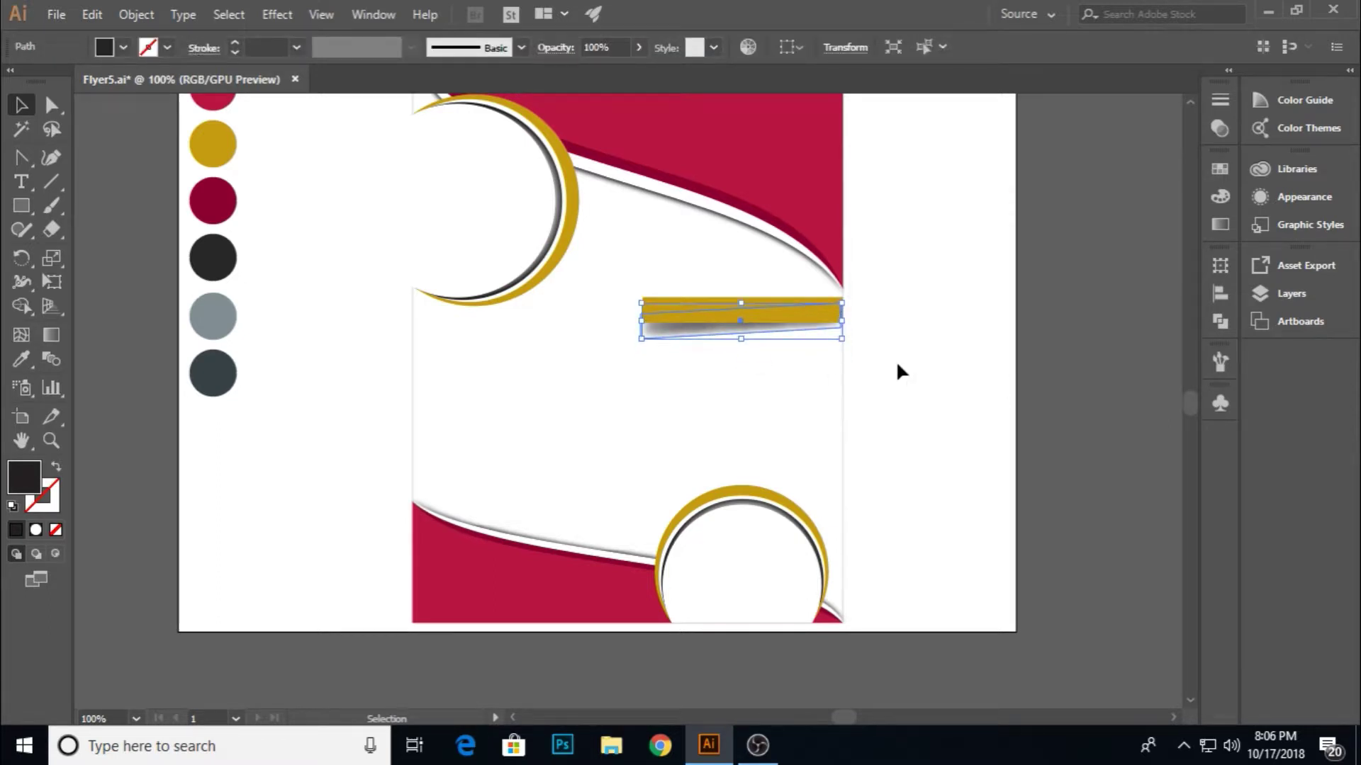
# - Select the gold bar and try enlarging it, then undo the resize
pyautogui.click(921, 365)
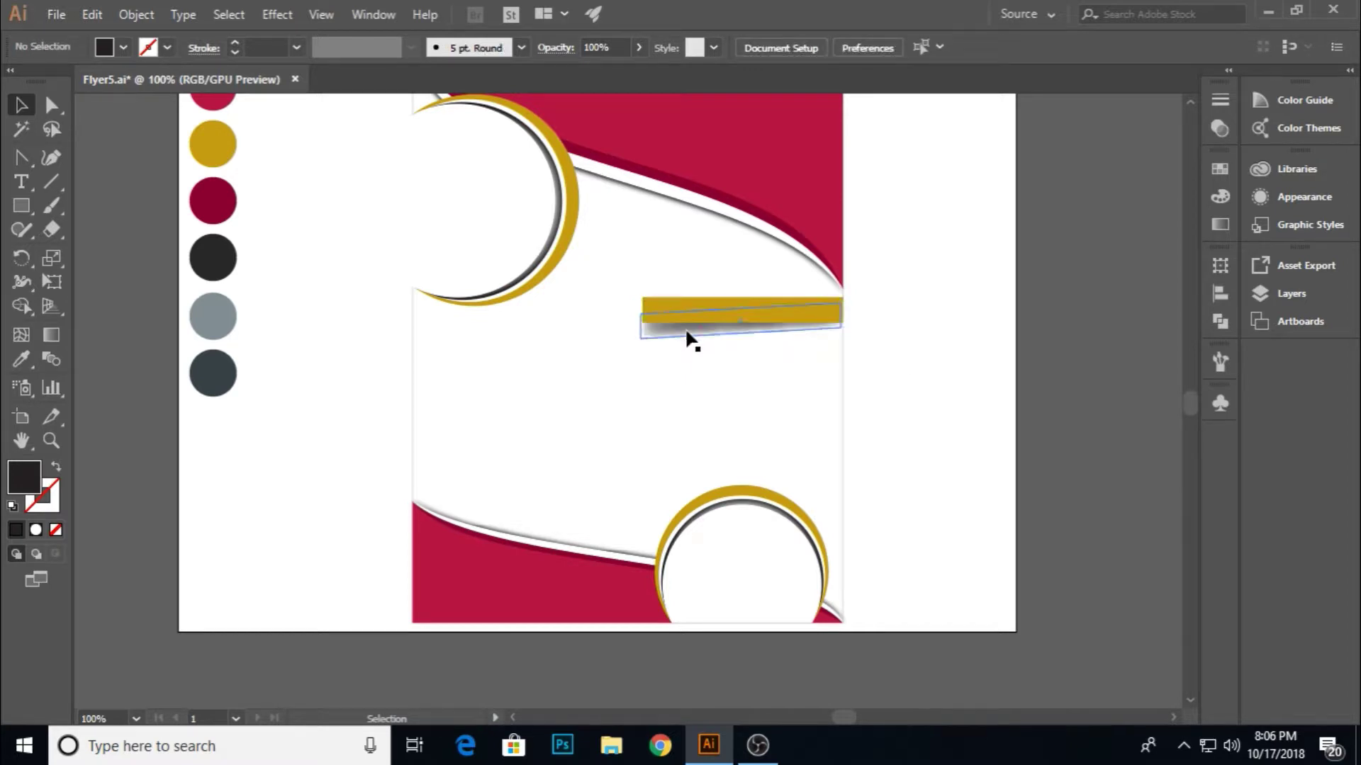
pyautogui.click(686, 338)
pyautogui.click(928, 404)
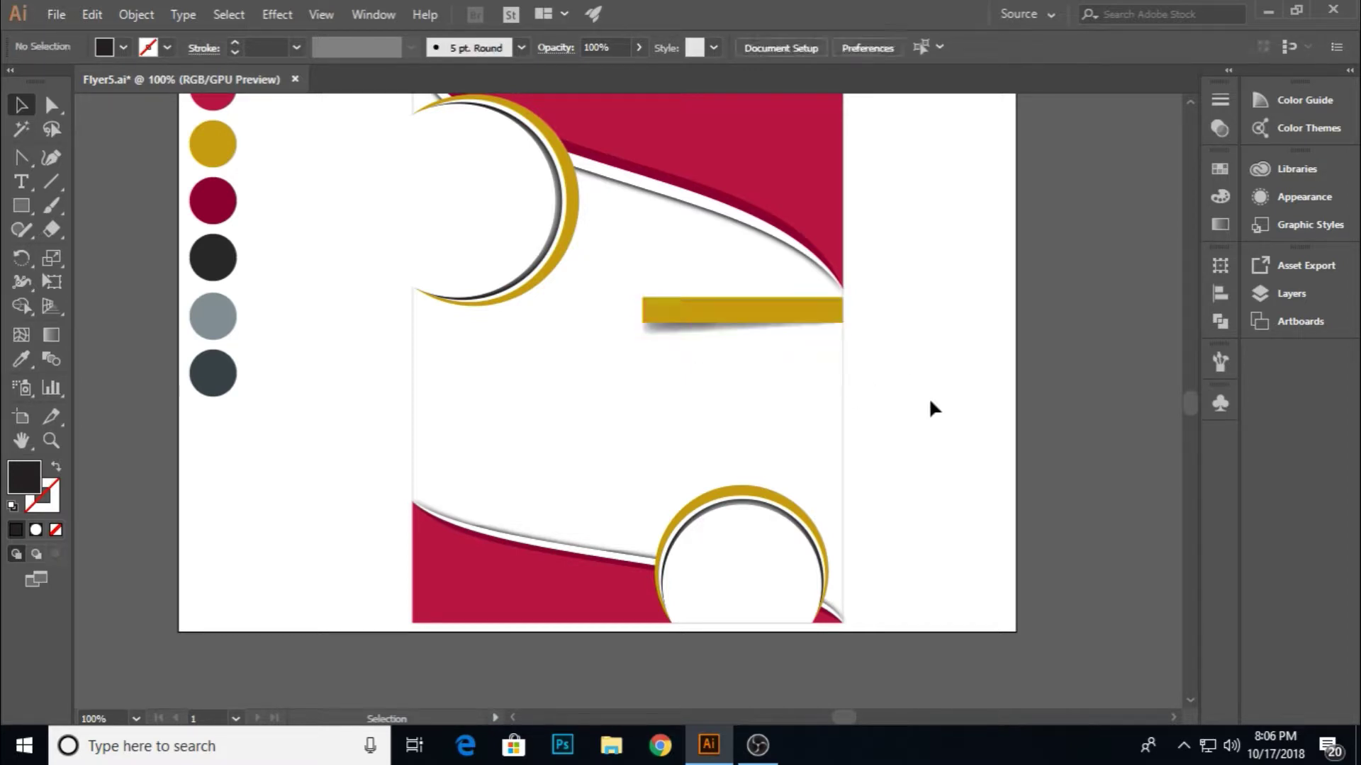
pyautogui.click(712, 319)
pyautogui.moveTo(747, 338); pyautogui.dragTo(757, 347)
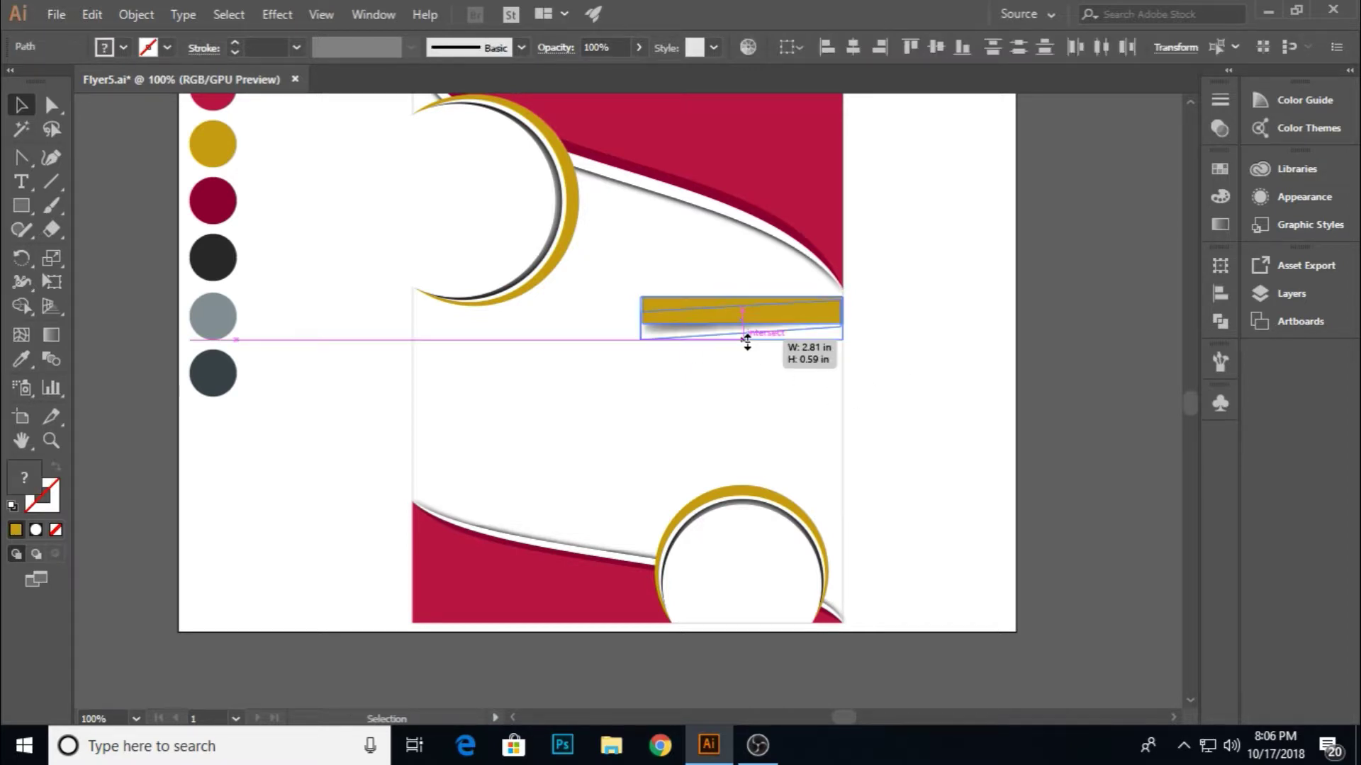
pyautogui.hotkey('ctrl', 'z')
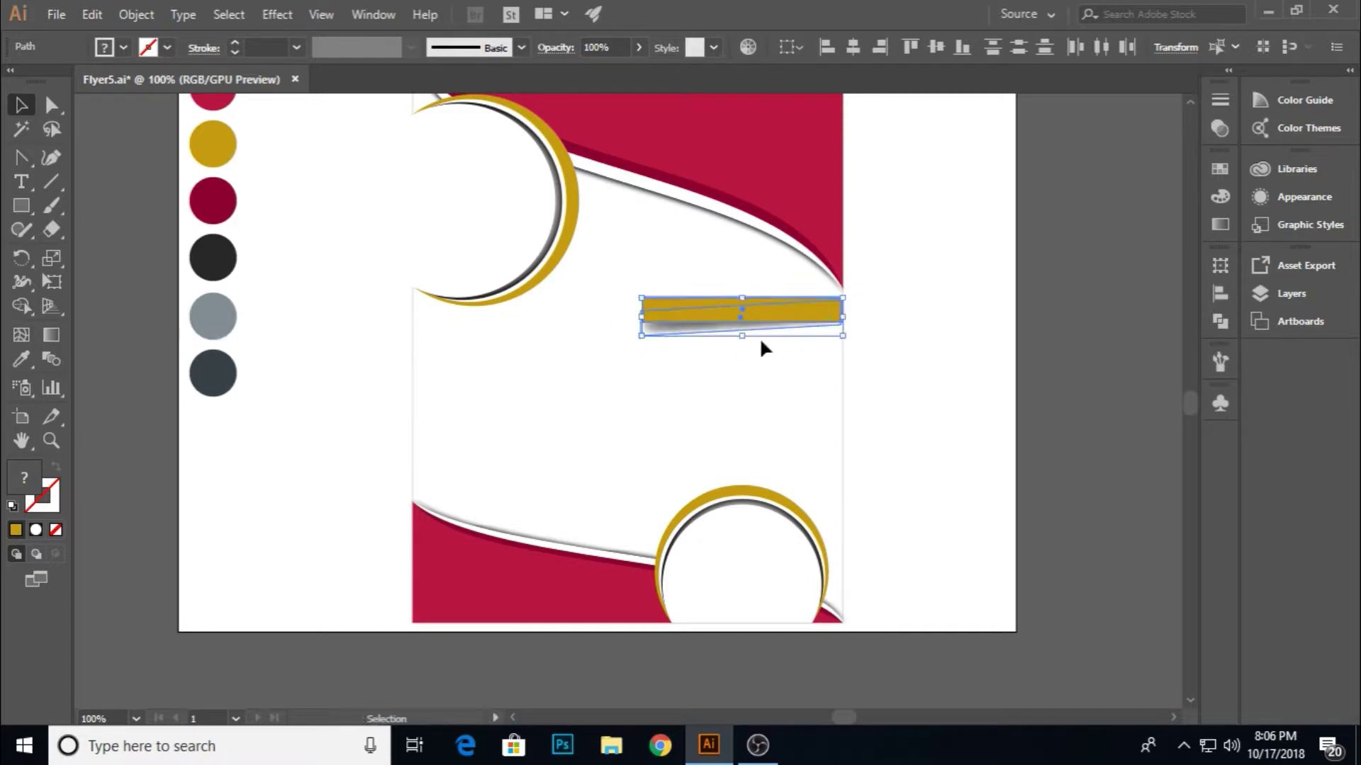
# - Duplicate the gold bar twice straight down to make three stacked bars
pyautogui.click(903, 370)
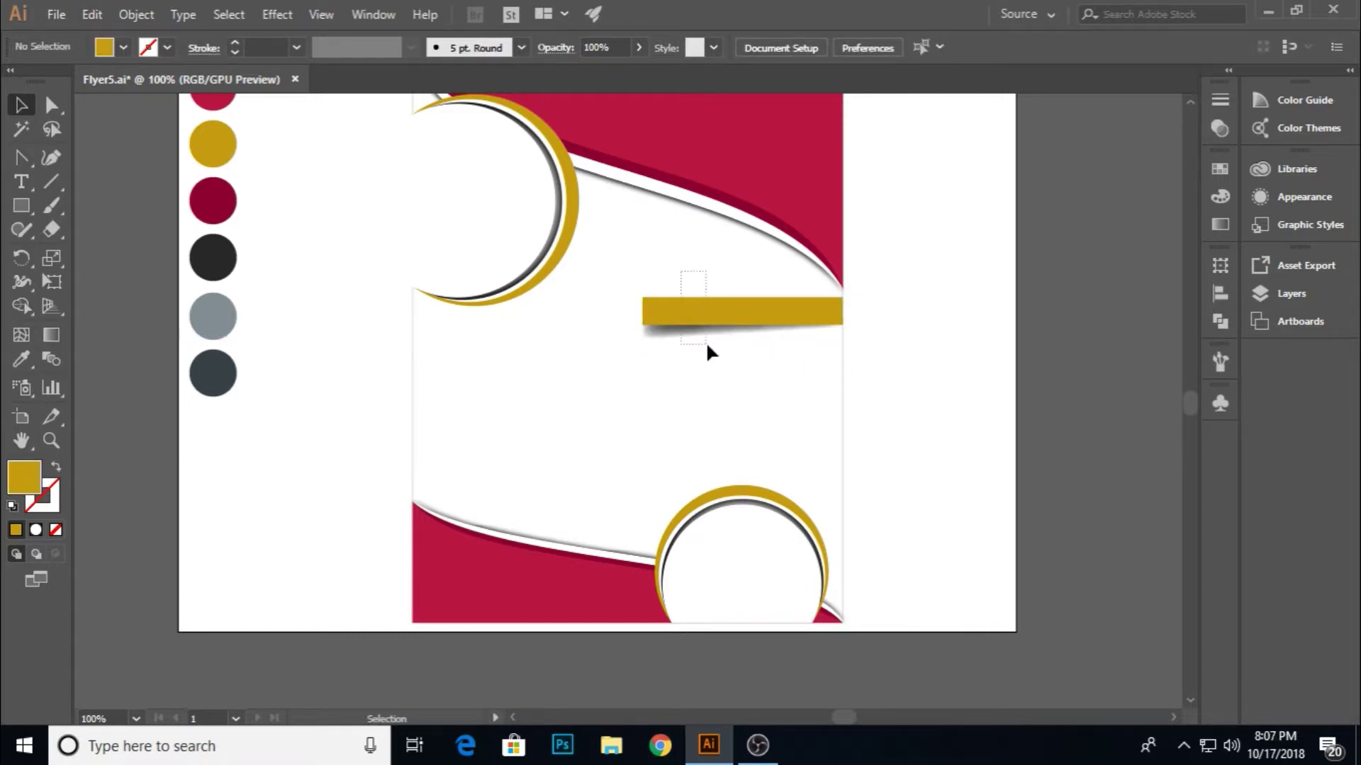
pyautogui.moveTo(766, 316); pyautogui.dragTo(771, 373)
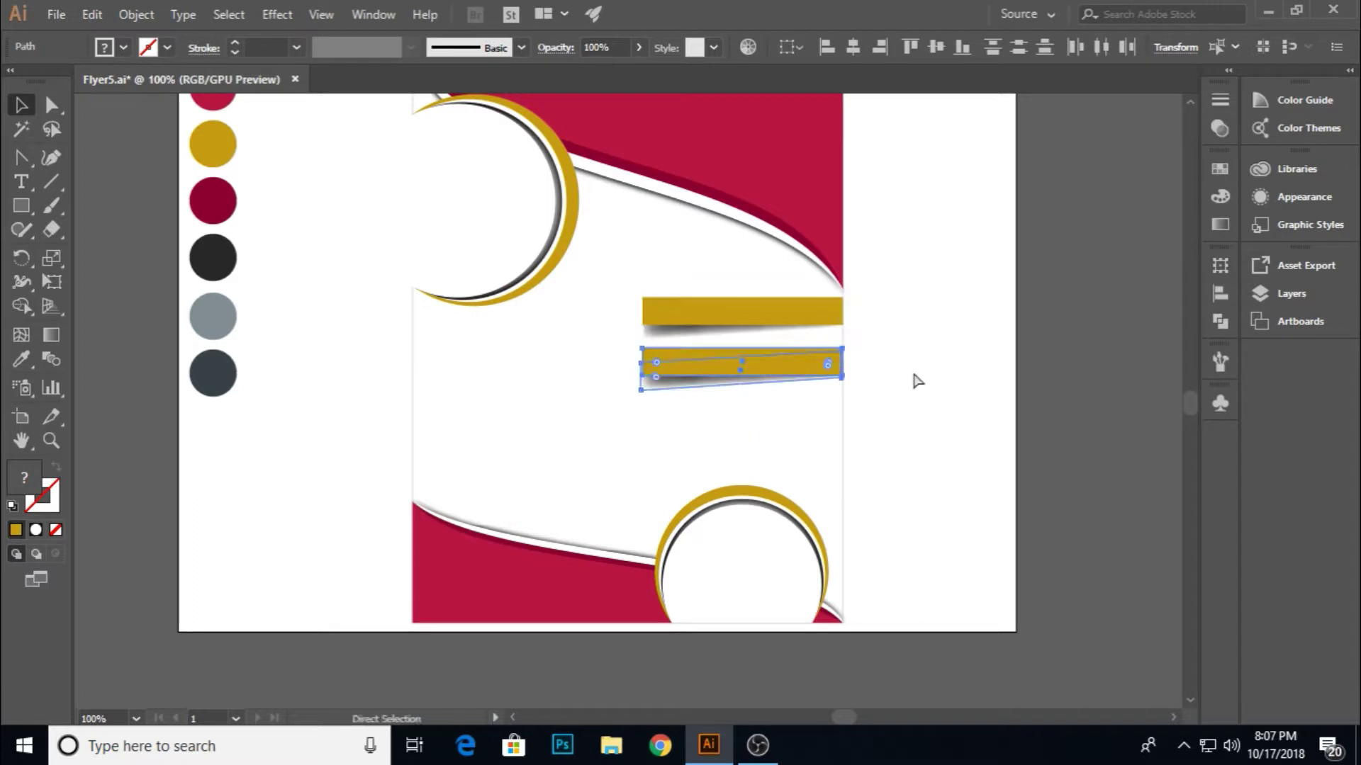
pyautogui.hotkey('ctrl', 'd')
# - Recolour the middle bar crimson and the bottom bar grey with the Eyedropper
pyautogui.click(937, 367)
pyautogui.click(729, 329)
pyautogui.click(695, 362)
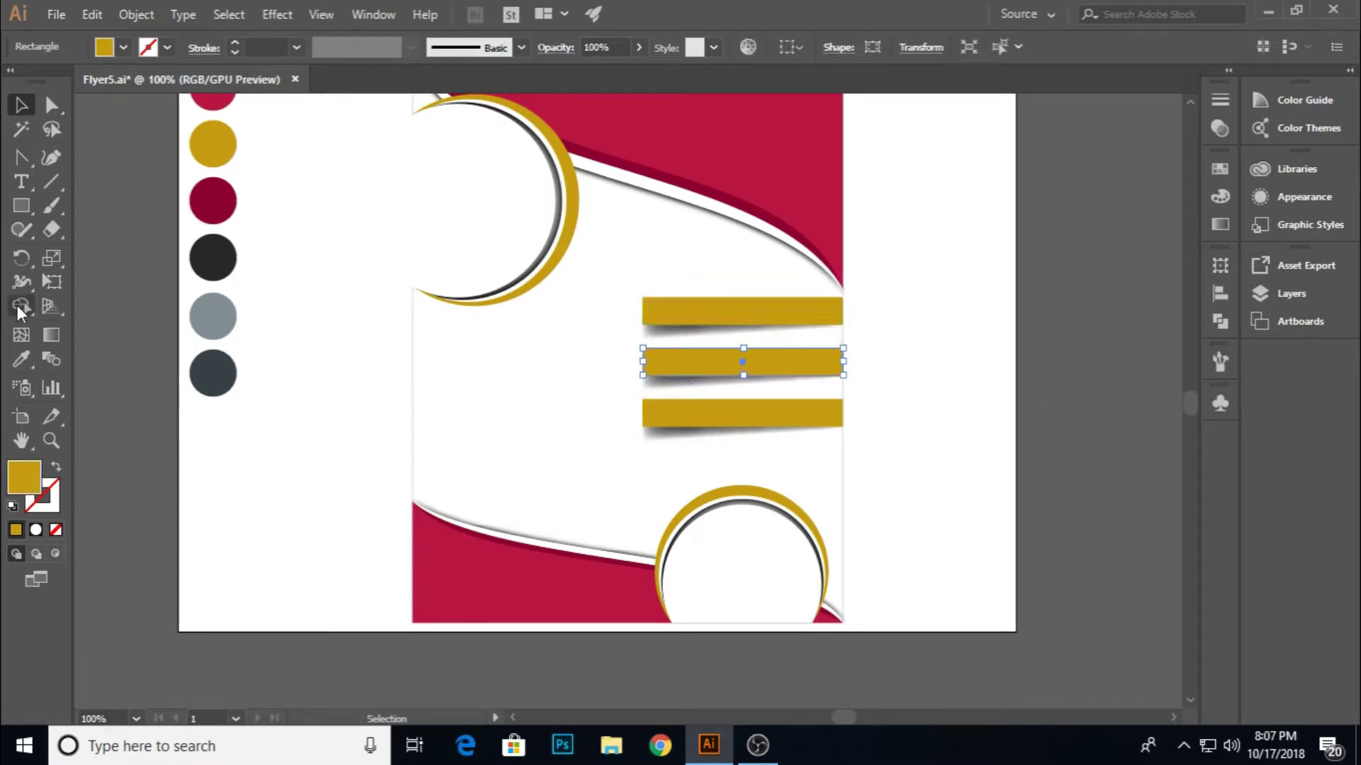
pyautogui.click(22, 359)
pyautogui.click(214, 101)
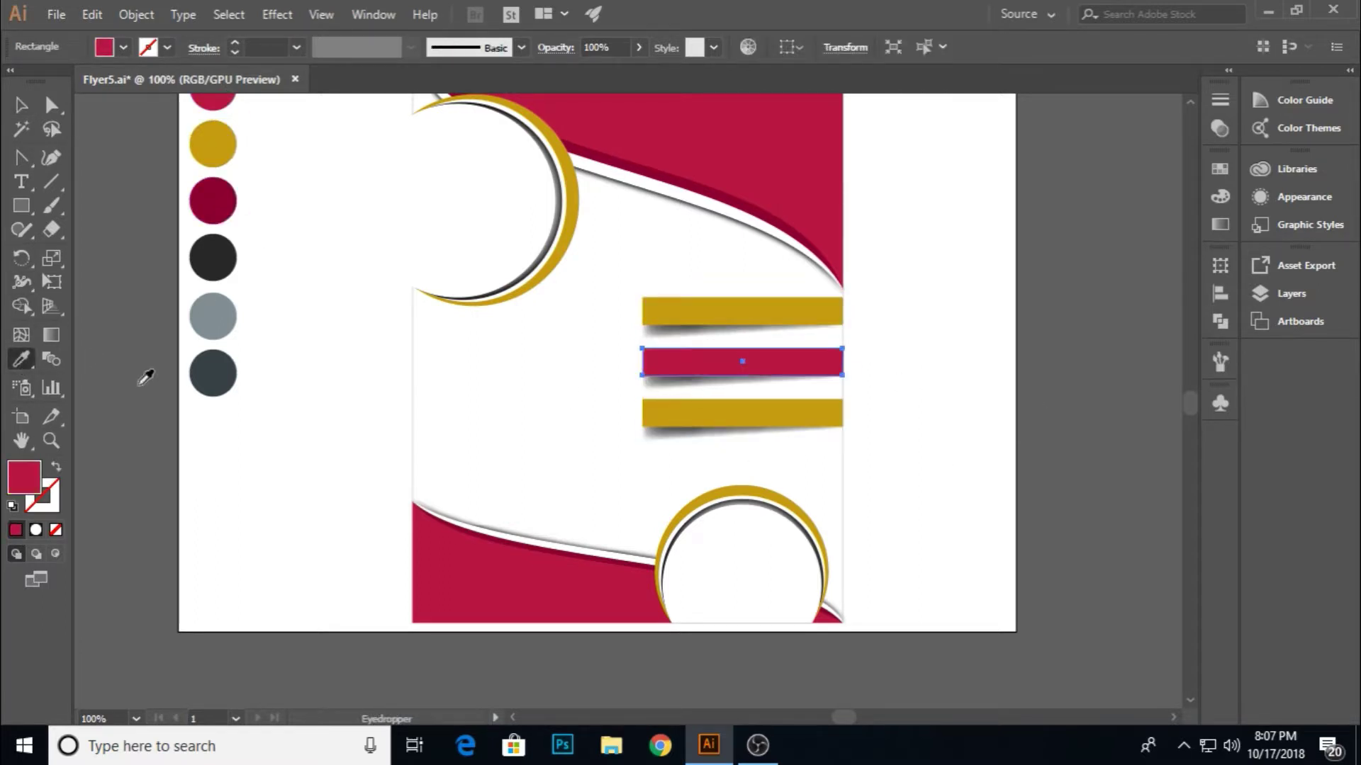
pyautogui.click(21, 105)
pyautogui.click(716, 415)
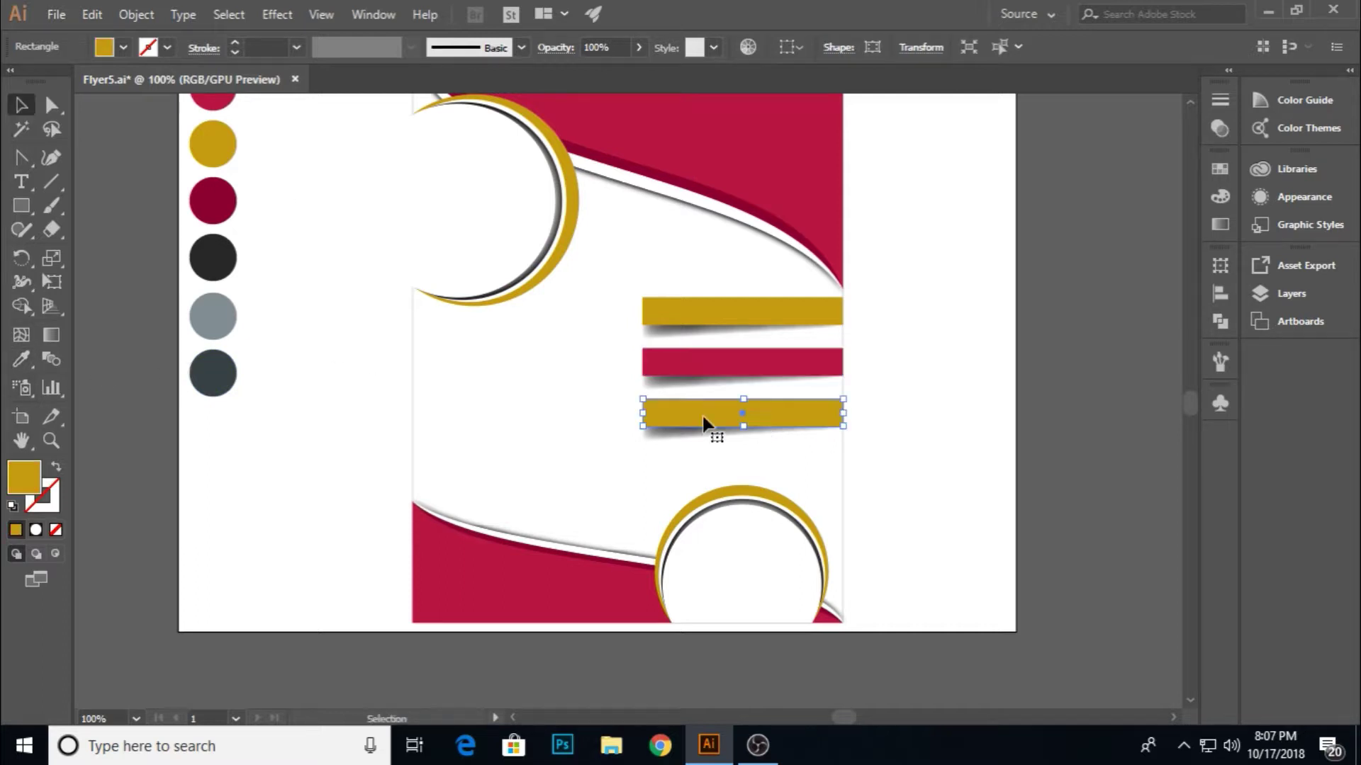
pyautogui.click(22, 359)
pyautogui.click(212, 316)
pyautogui.click(22, 105)
pyautogui.click(117, 265)
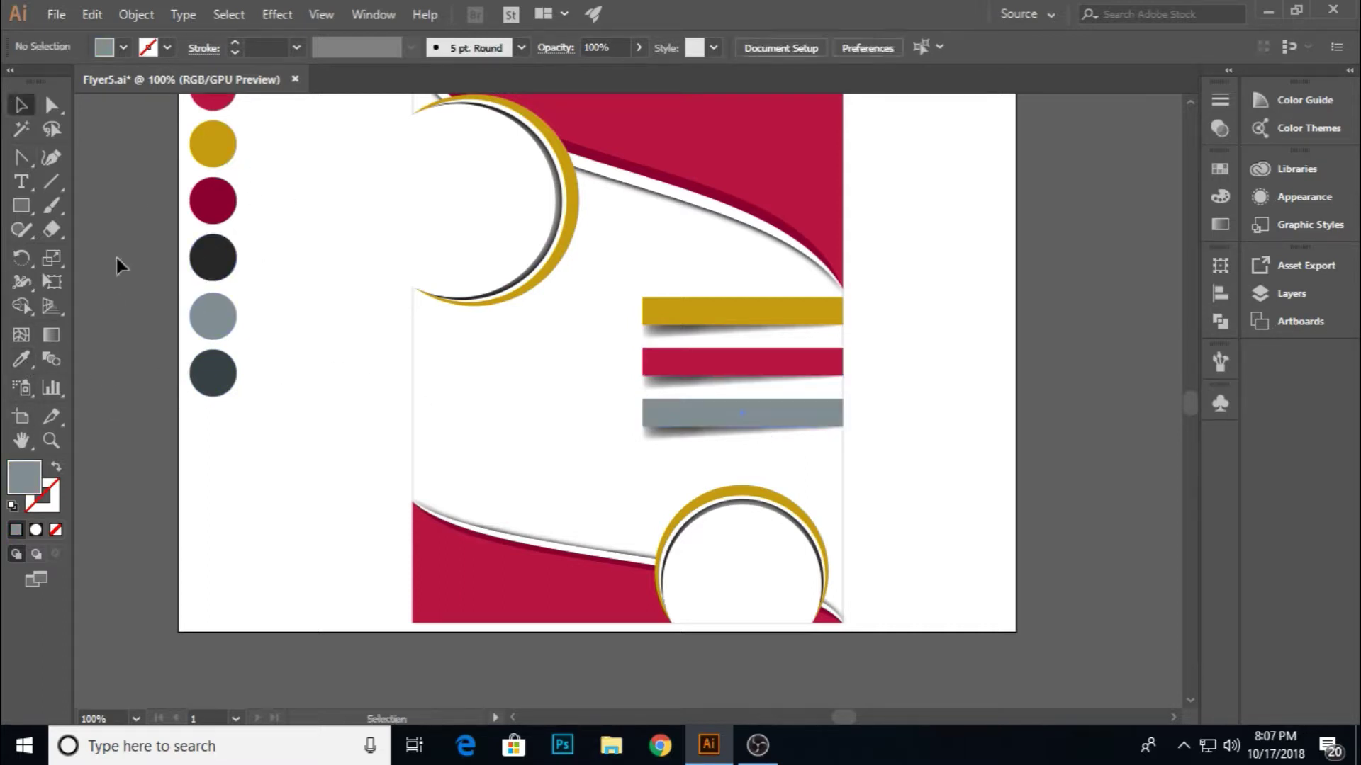
# - Copy the three bars in place, rotate the copies 180°, and move them left
pyautogui.moveTo(744, 434); pyautogui.dragTo(780, 304)
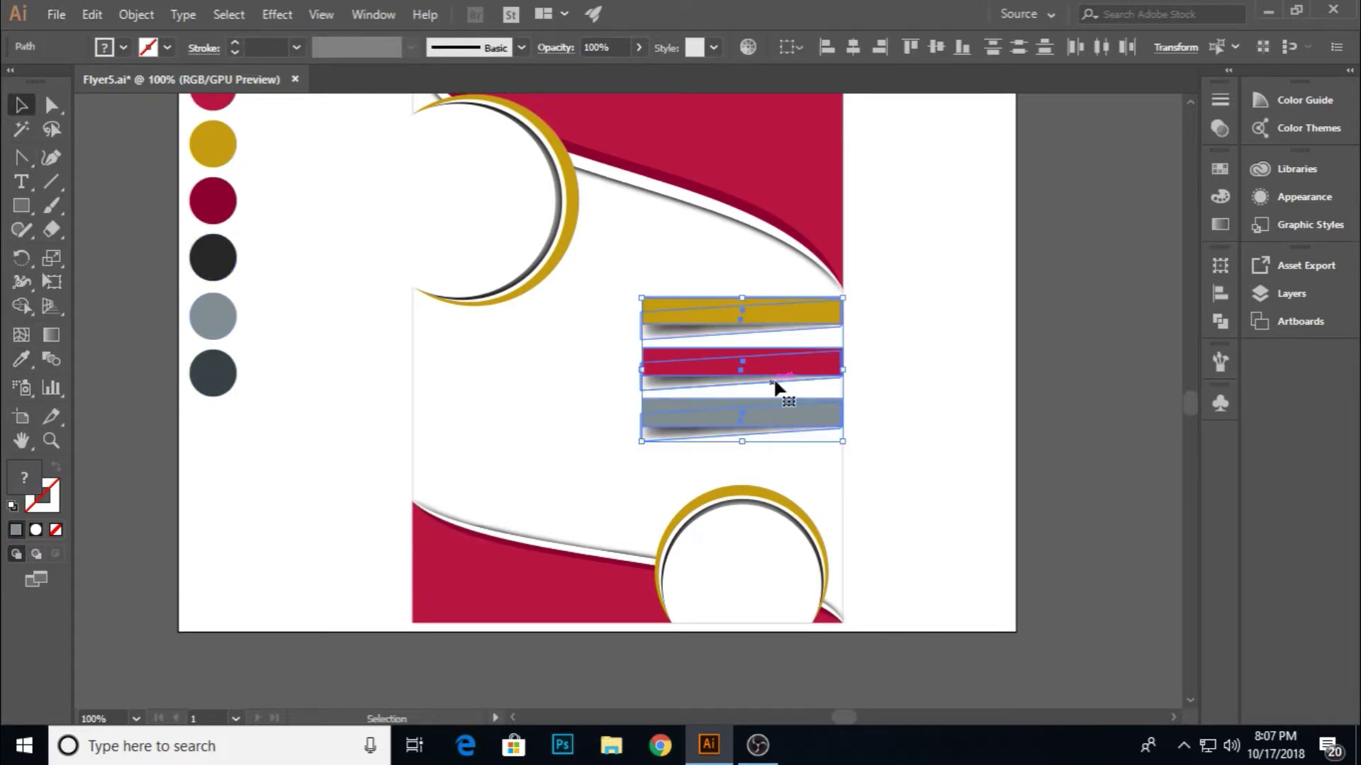
pyautogui.click(92, 14)
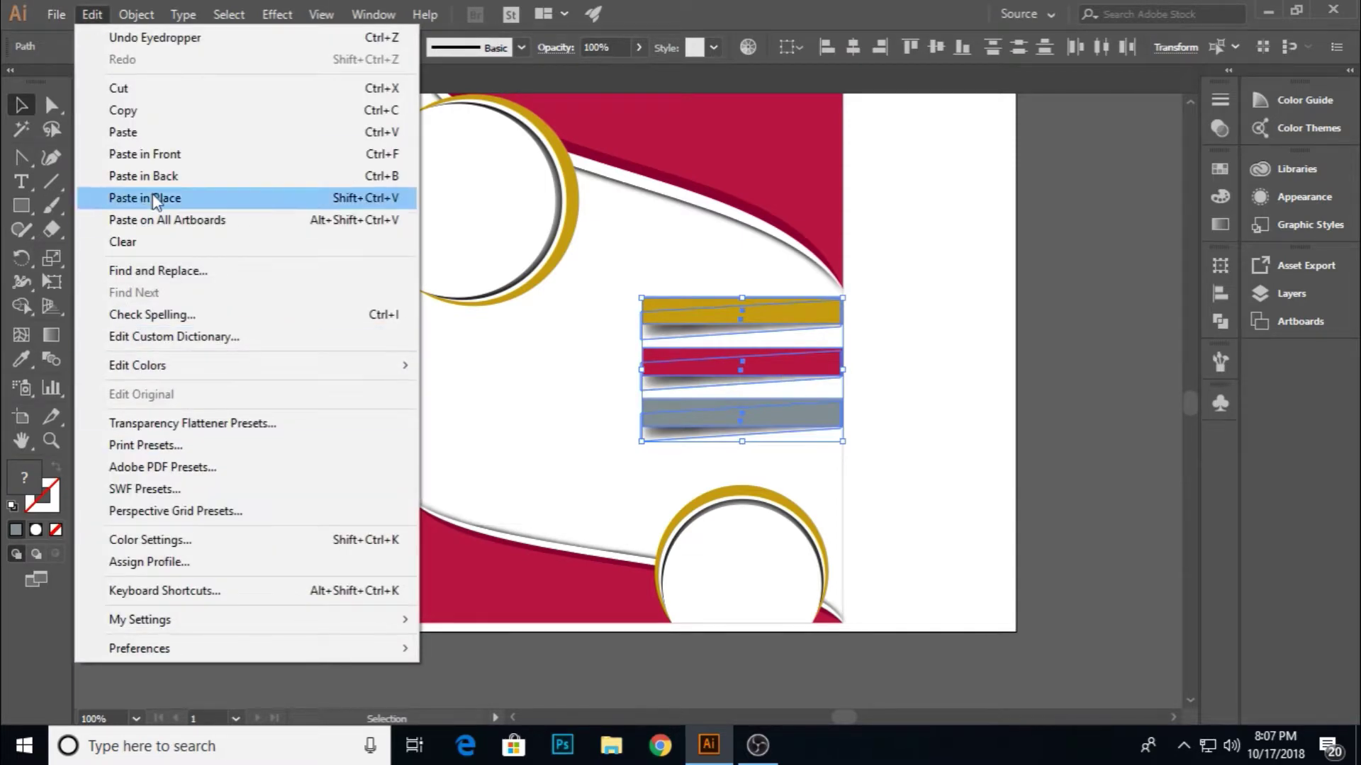
pyautogui.click(139, 108)
pyautogui.click(92, 14)
pyautogui.click(142, 219)
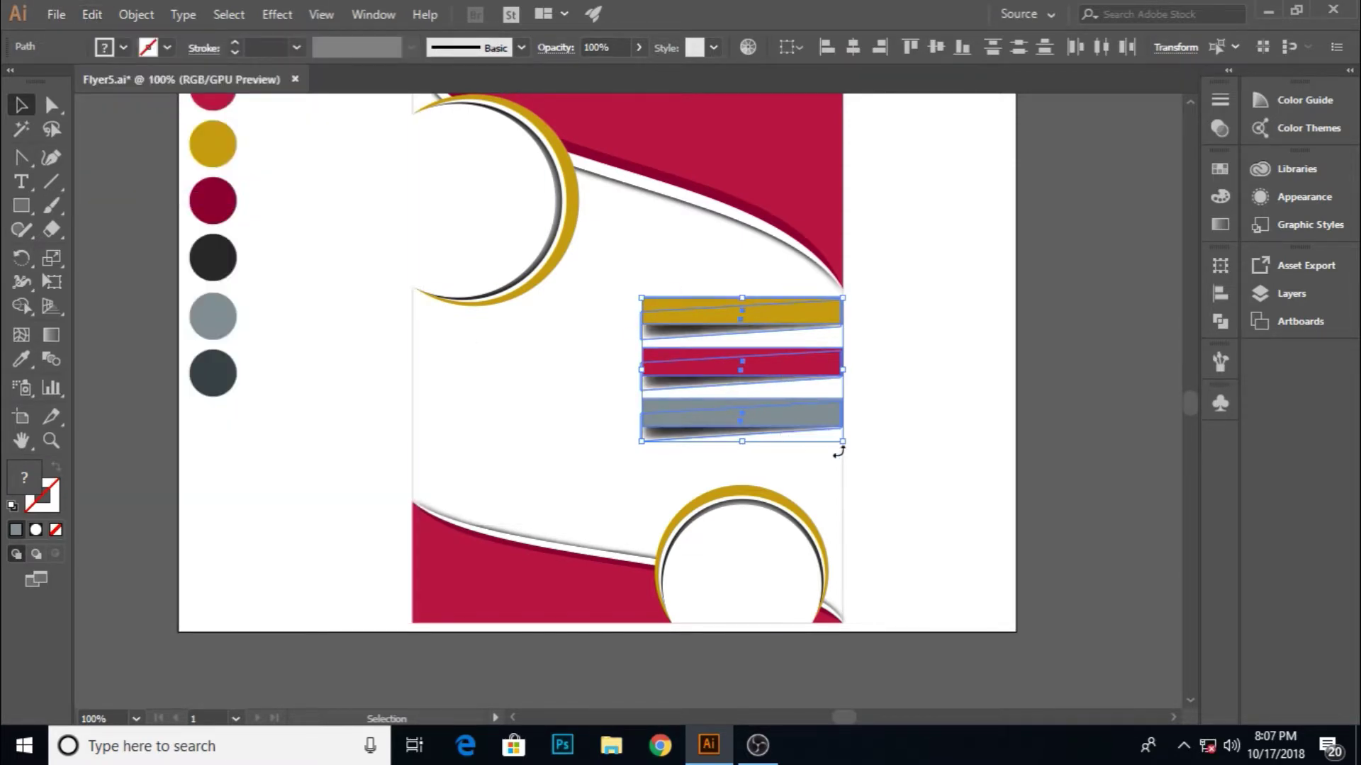
pyautogui.moveTo(849, 455); pyautogui.dragTo(638, 294)
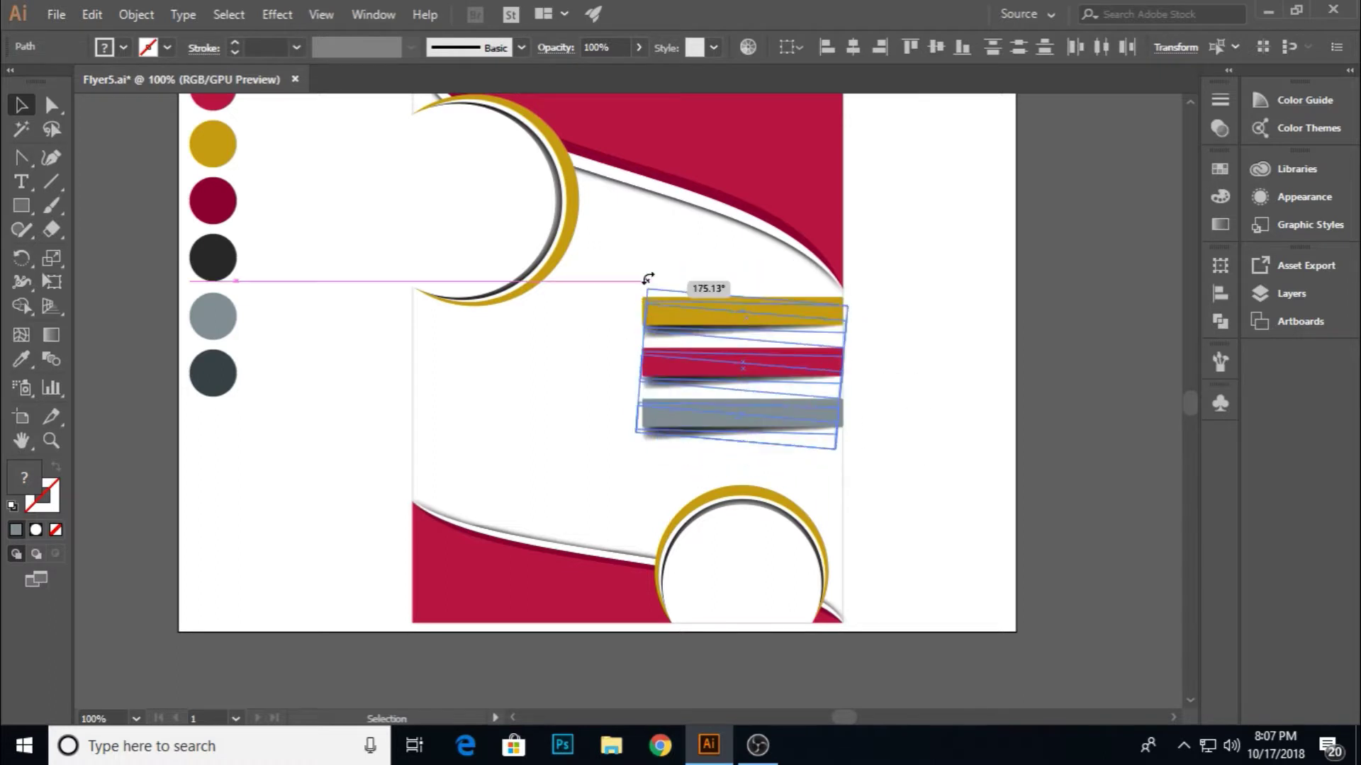
pyautogui.moveTo(737, 379); pyautogui.dragTo(549, 401)
# - Delete the crimson copy and shorten the left grey and gold bars
pyautogui.click(333, 436)
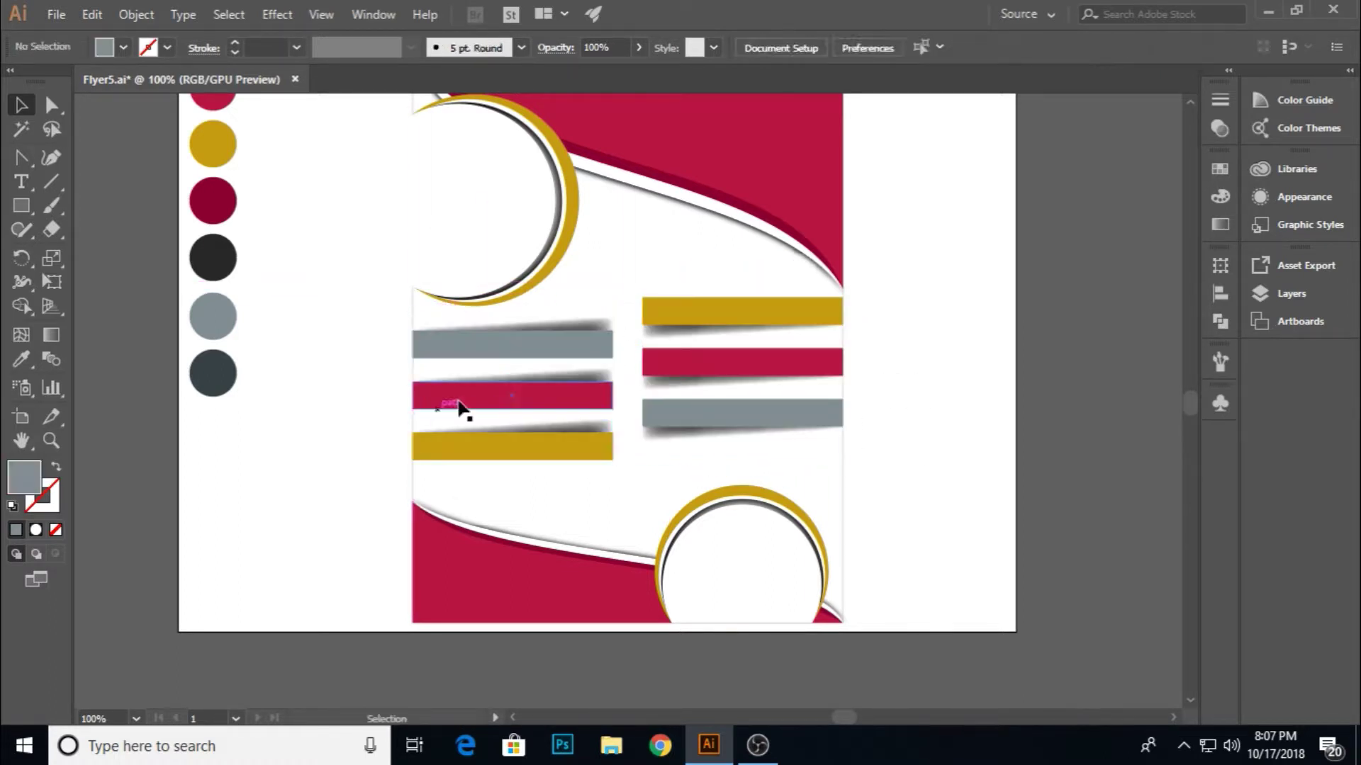
pyautogui.click(492, 395)
pyautogui.press('Delete')
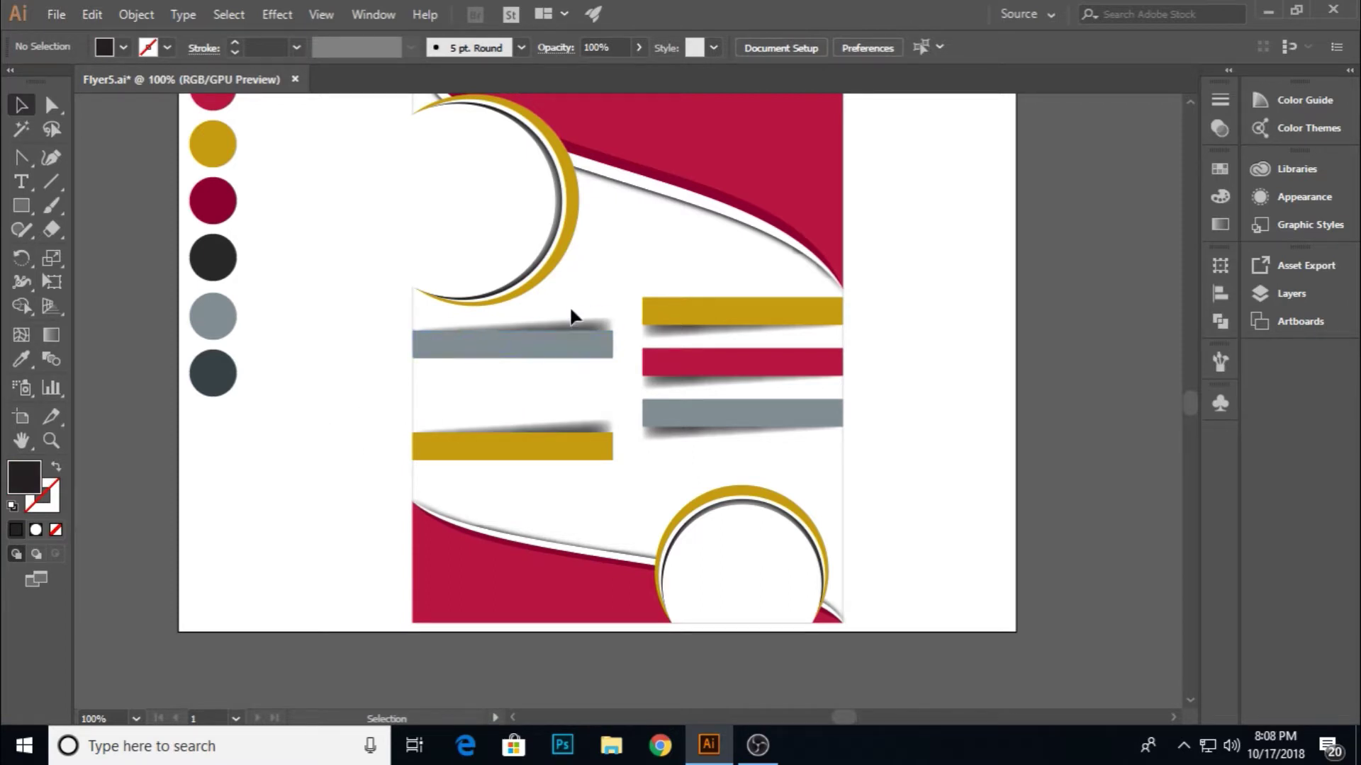
pyautogui.click(566, 344)
pyautogui.keyDown('shift'); pyautogui.click(562, 447); pyautogui.keyUp('shift')
pyautogui.moveTo(614, 389); pyautogui.dragTo(584, 388)
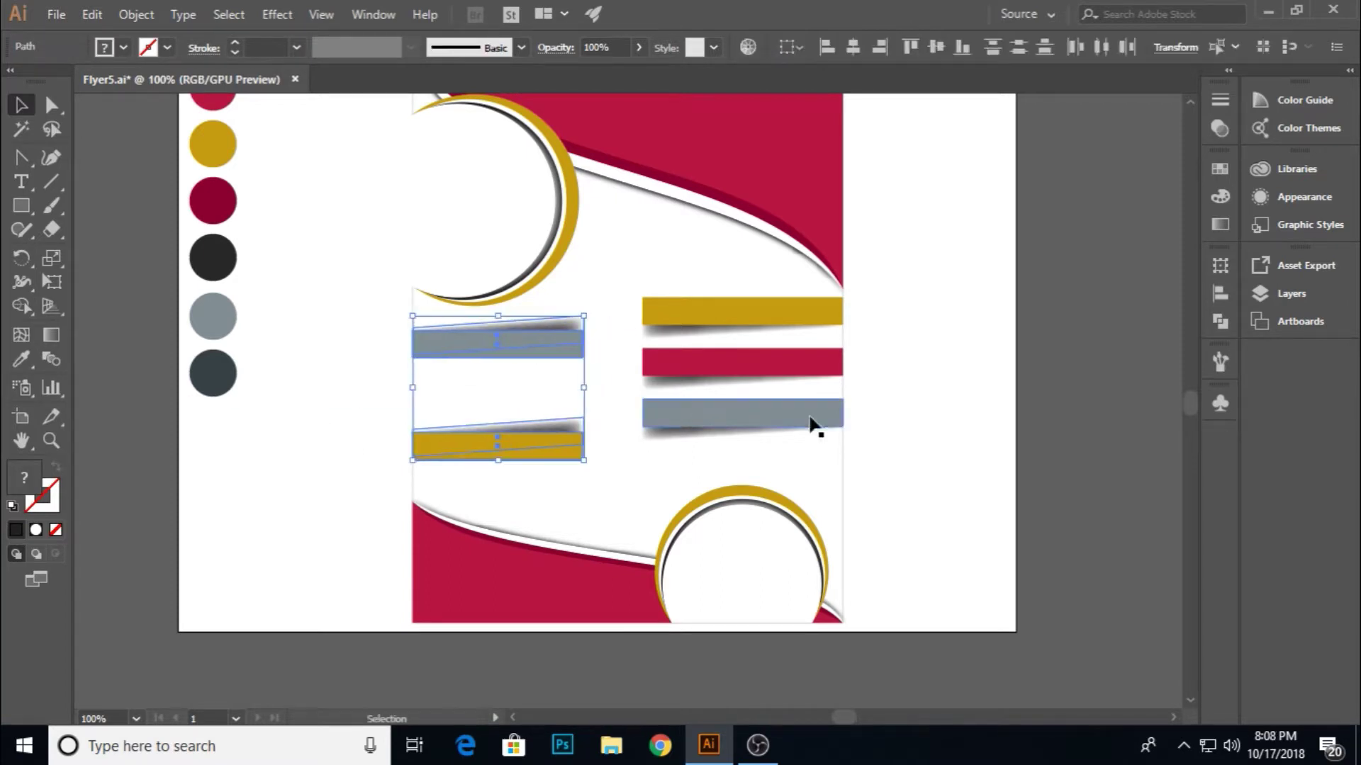
# - Shorten the three right-hand bars from their left end
pyautogui.click(896, 405)
pyautogui.moveTo(625, 270); pyautogui.dragTo(663, 441)
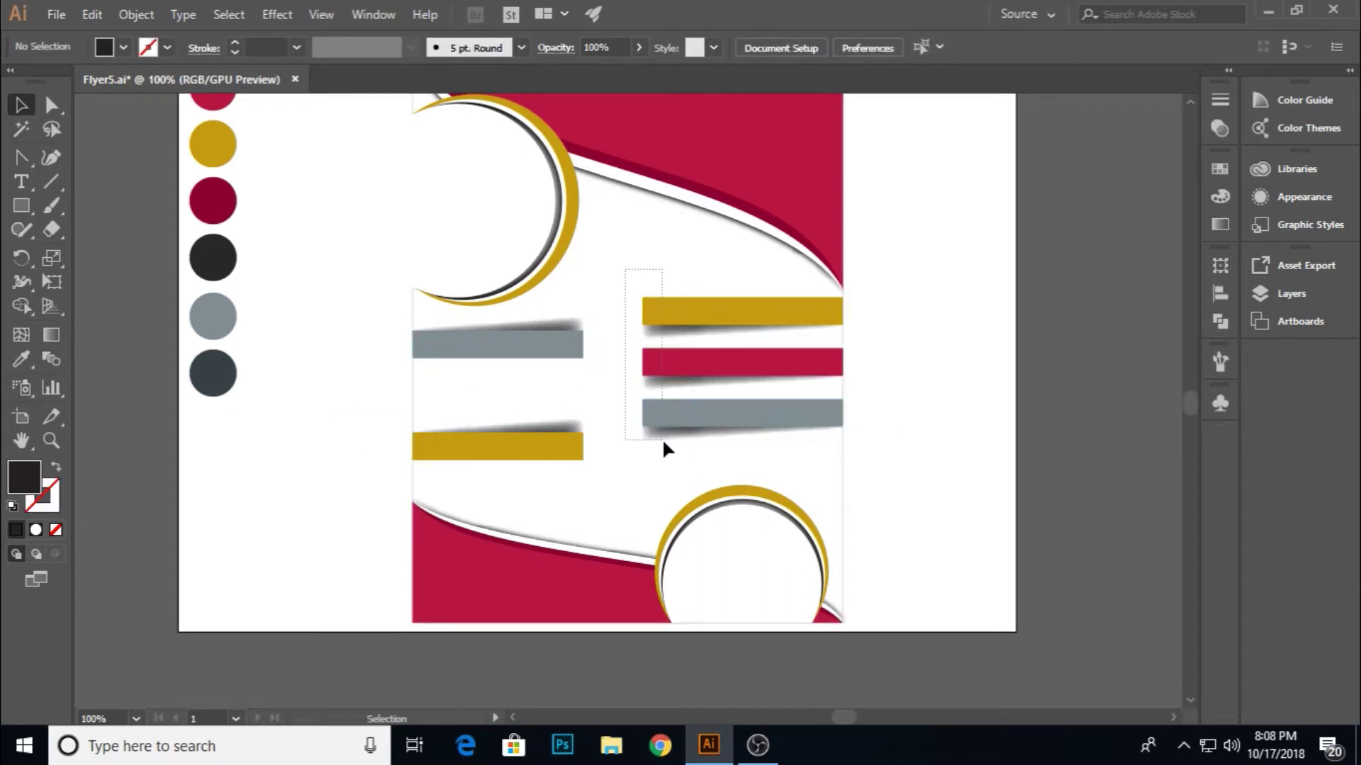
pyautogui.moveTo(688, 386); pyautogui.dragTo(705, 386)
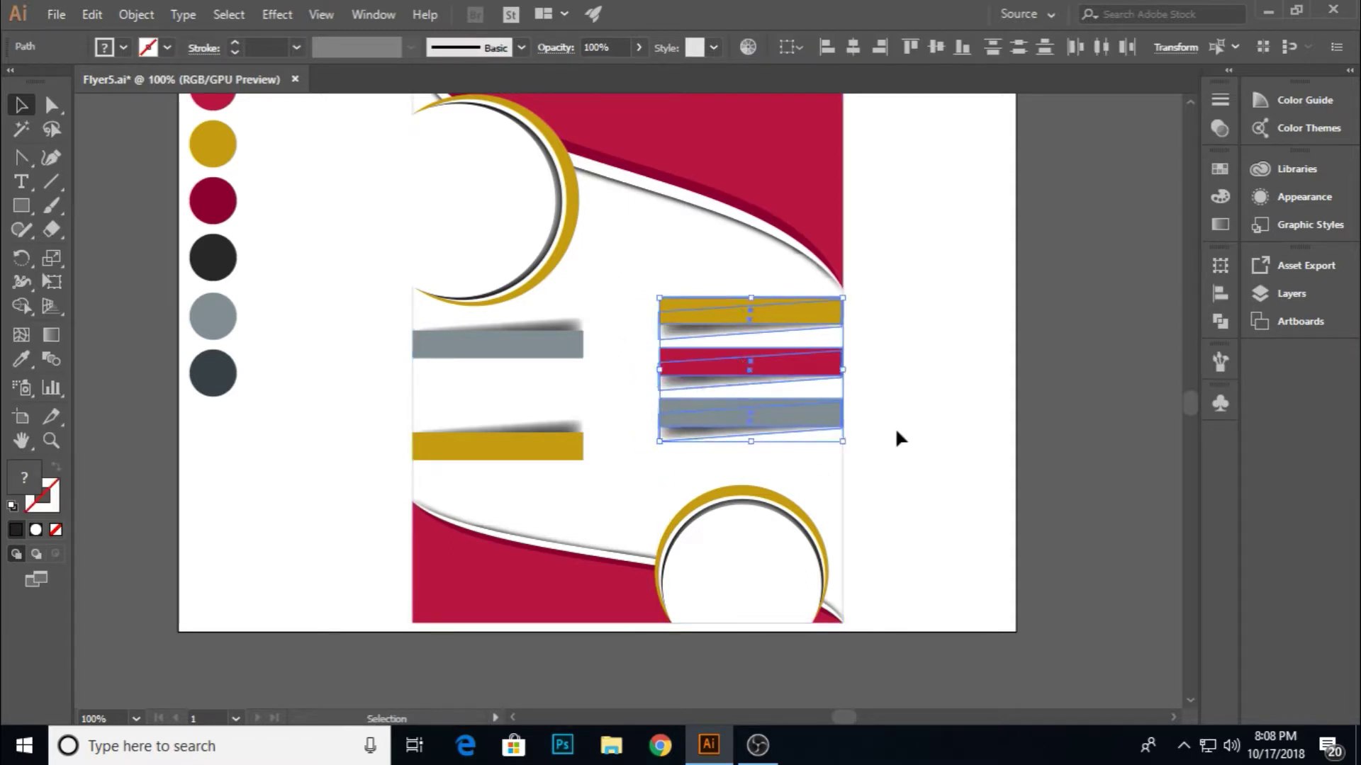
pyautogui.click(921, 436)
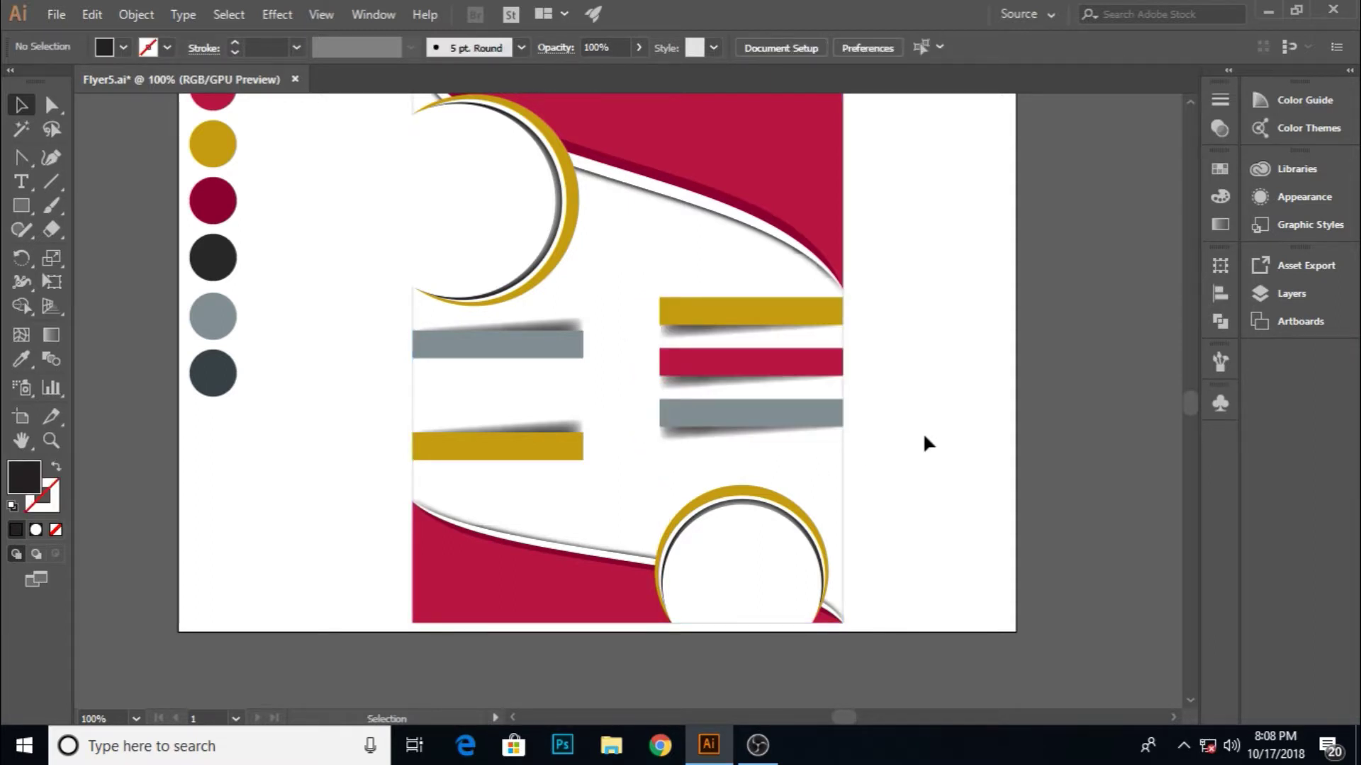
# - Flip the left bars' two shadows vertically and nudge them down below the bars
pyautogui.click(565, 332)
pyautogui.keyDown('shift'); pyautogui.click(572, 434); pyautogui.keyUp('shift')
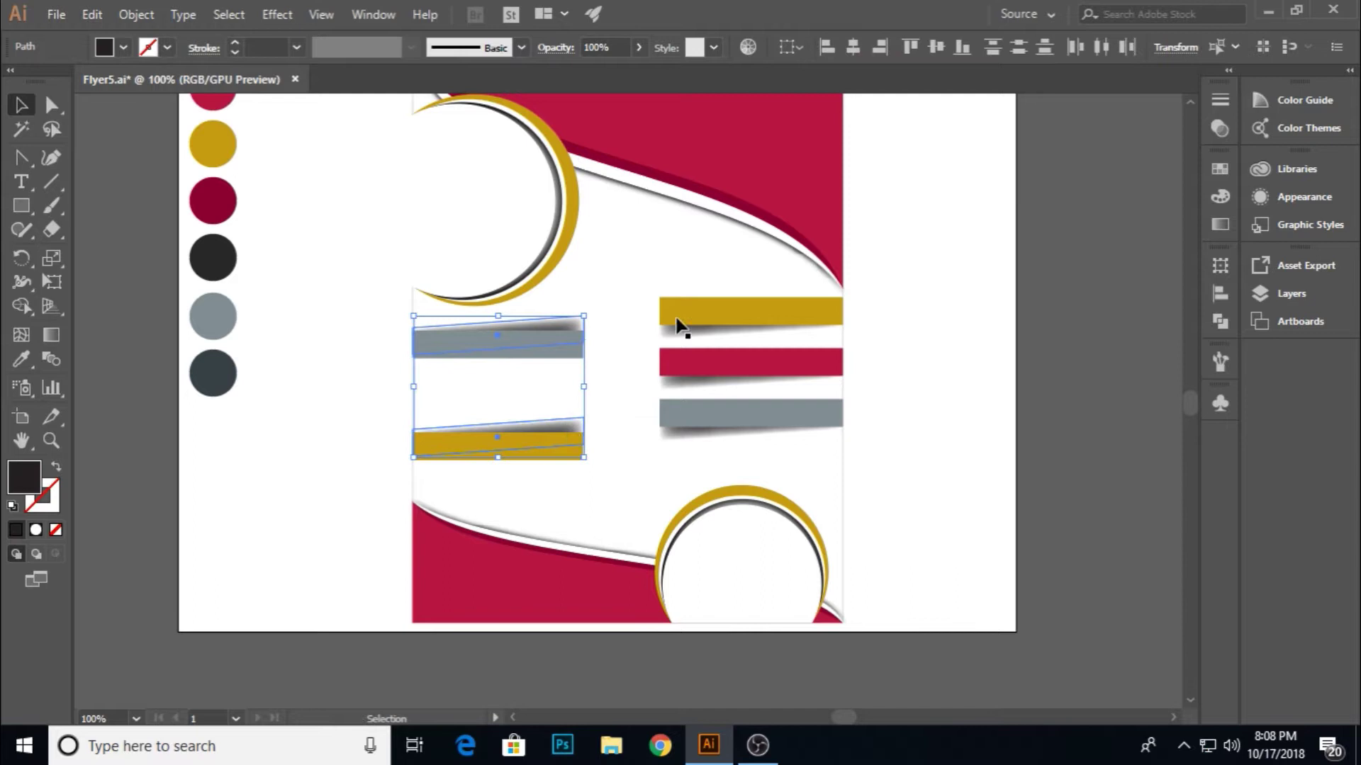
pyautogui.click(1170, 54)
pyautogui.click(1005, 89)
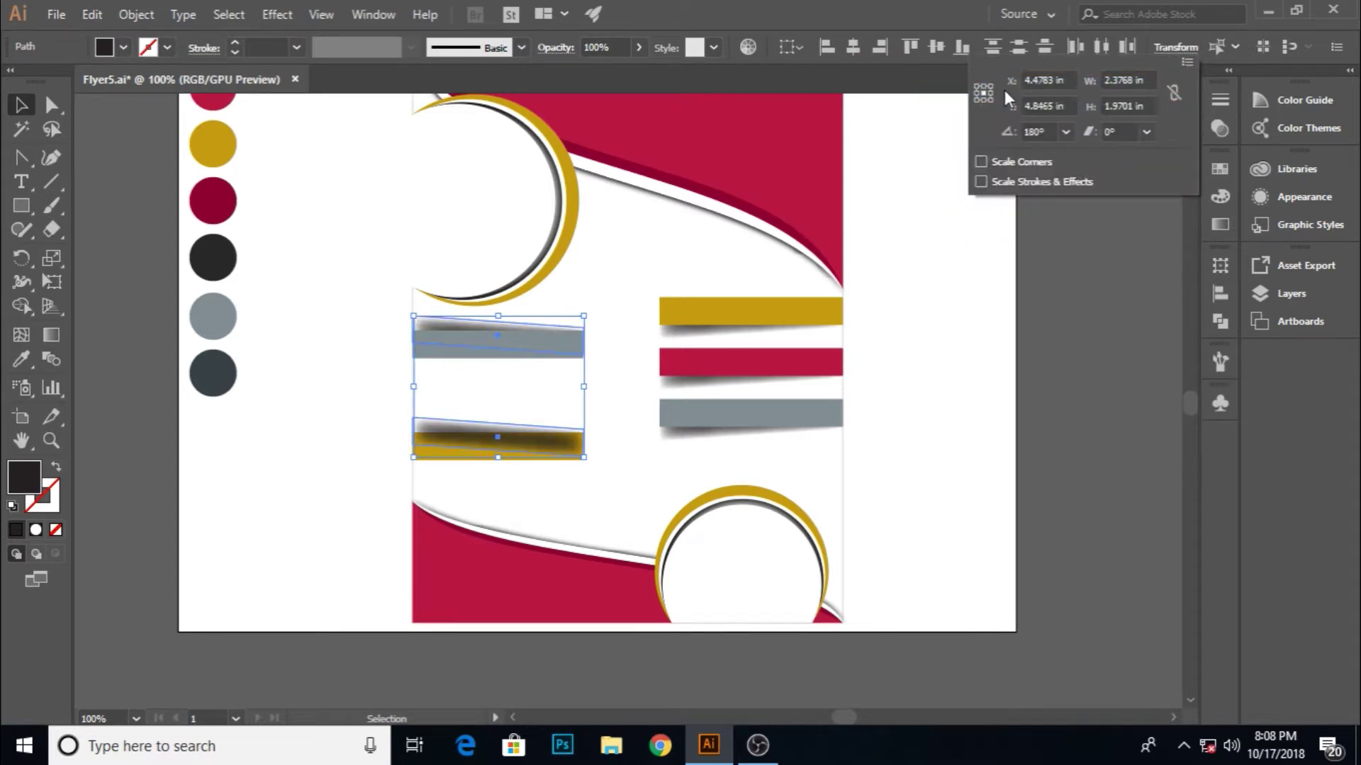
pyautogui.press('Escape')
pyautogui.press('Down')
pyautogui.press('Down')
pyautogui.press('Down')
pyautogui.press('Down')
pyautogui.press('Down')
pyautogui.press('Down')
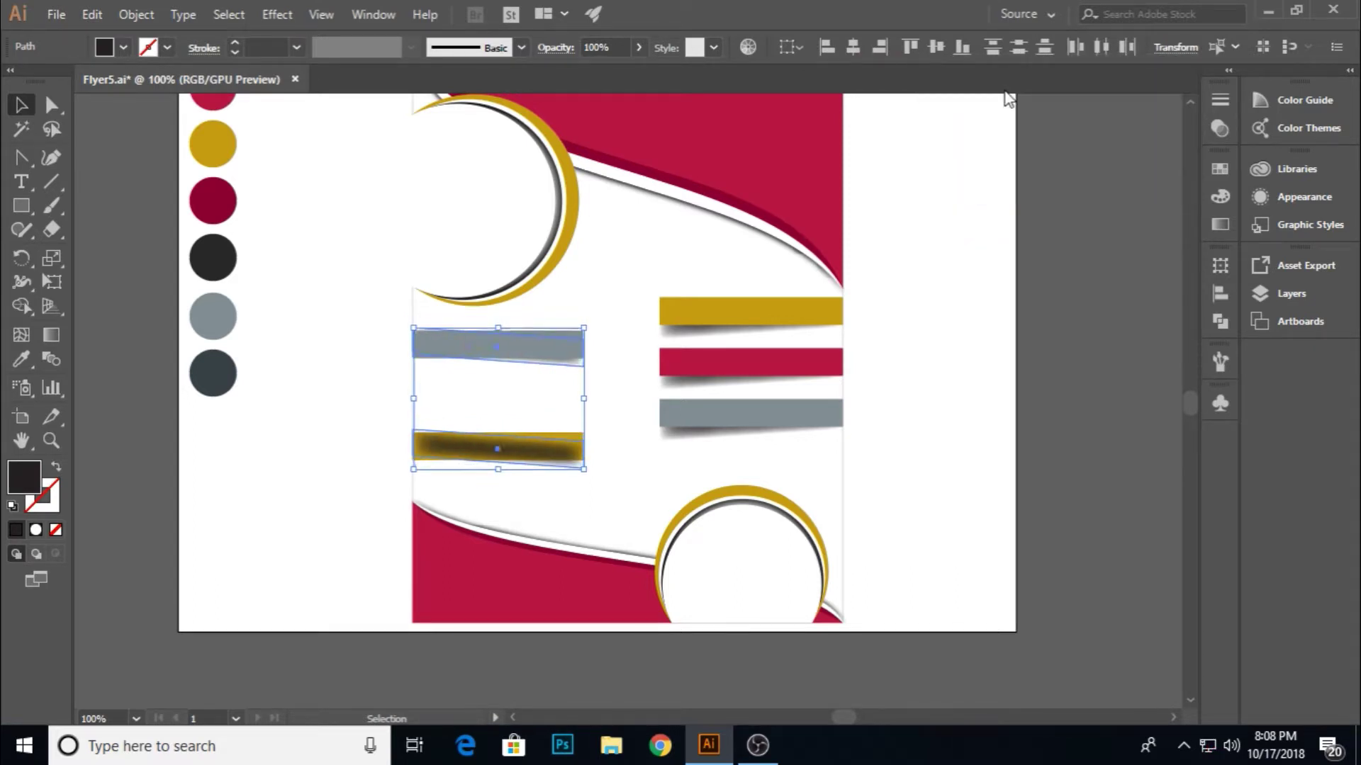
pyautogui.press('Down')
pyautogui.press('Down')
pyautogui.press('Down')
# - Bring the left gold bar to the front, above its shadow
pyautogui.click(343, 410)
pyautogui.rightClick(522, 434)
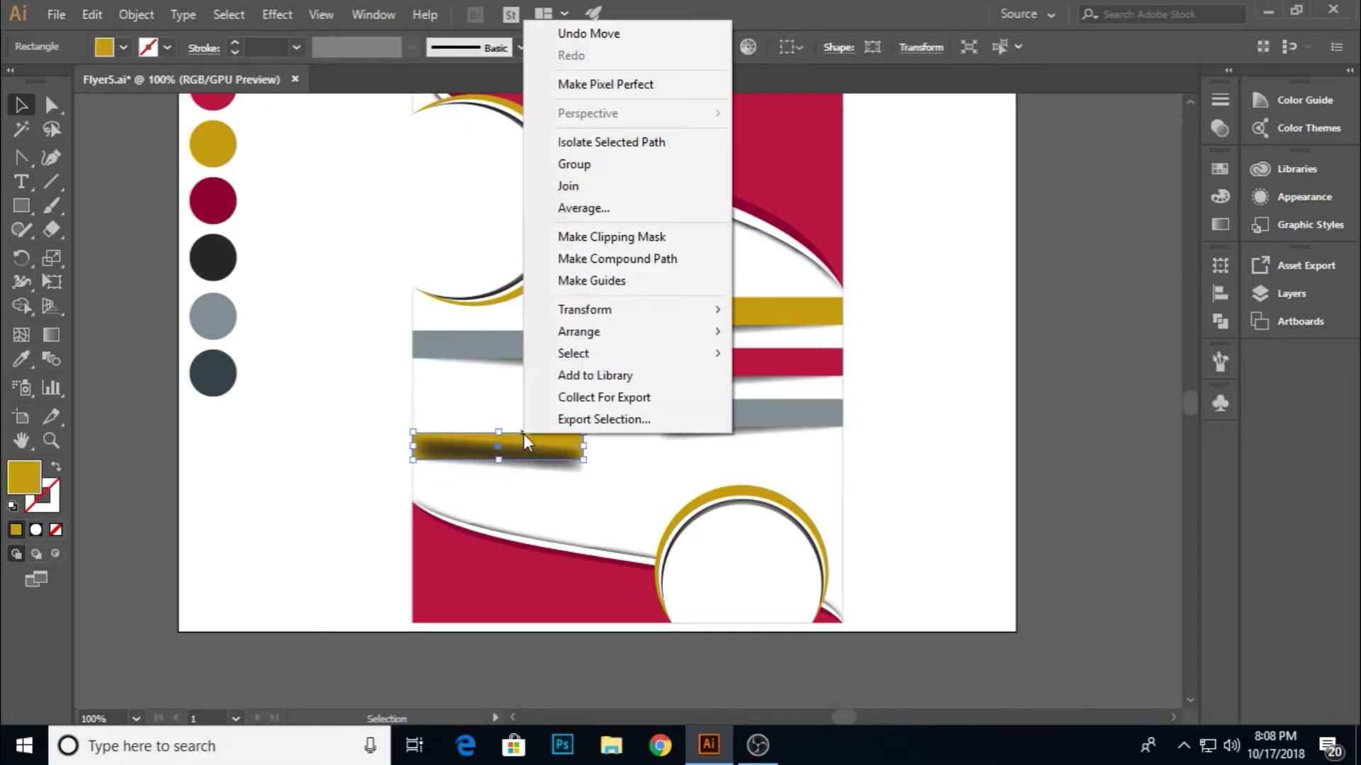
pyautogui.click(629, 334)
pyautogui.click(787, 334)
pyautogui.click(941, 408)
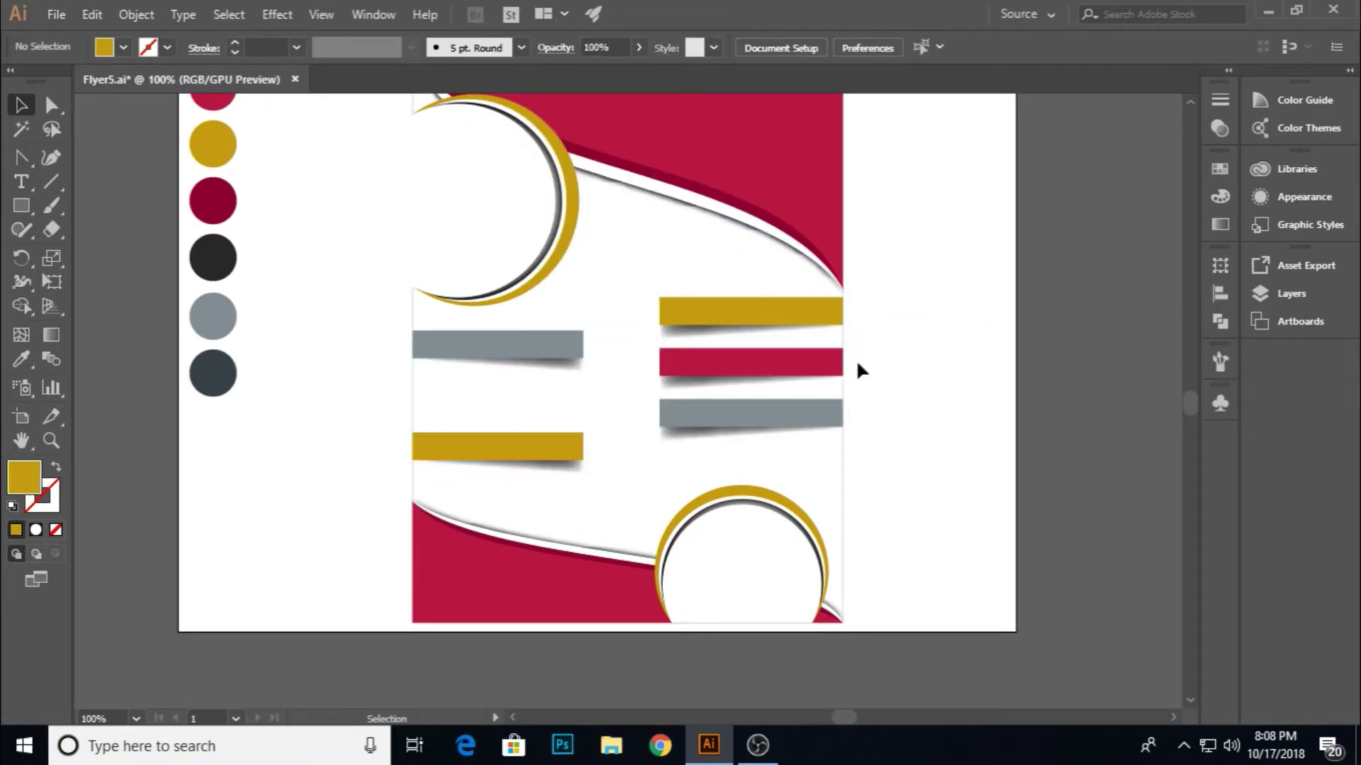
# - Draw a vertical line on the top magenta band and give it a white stroke
pyautogui.click(22, 158)
pyautogui.click(735, 140)
pyautogui.click(737, 210)
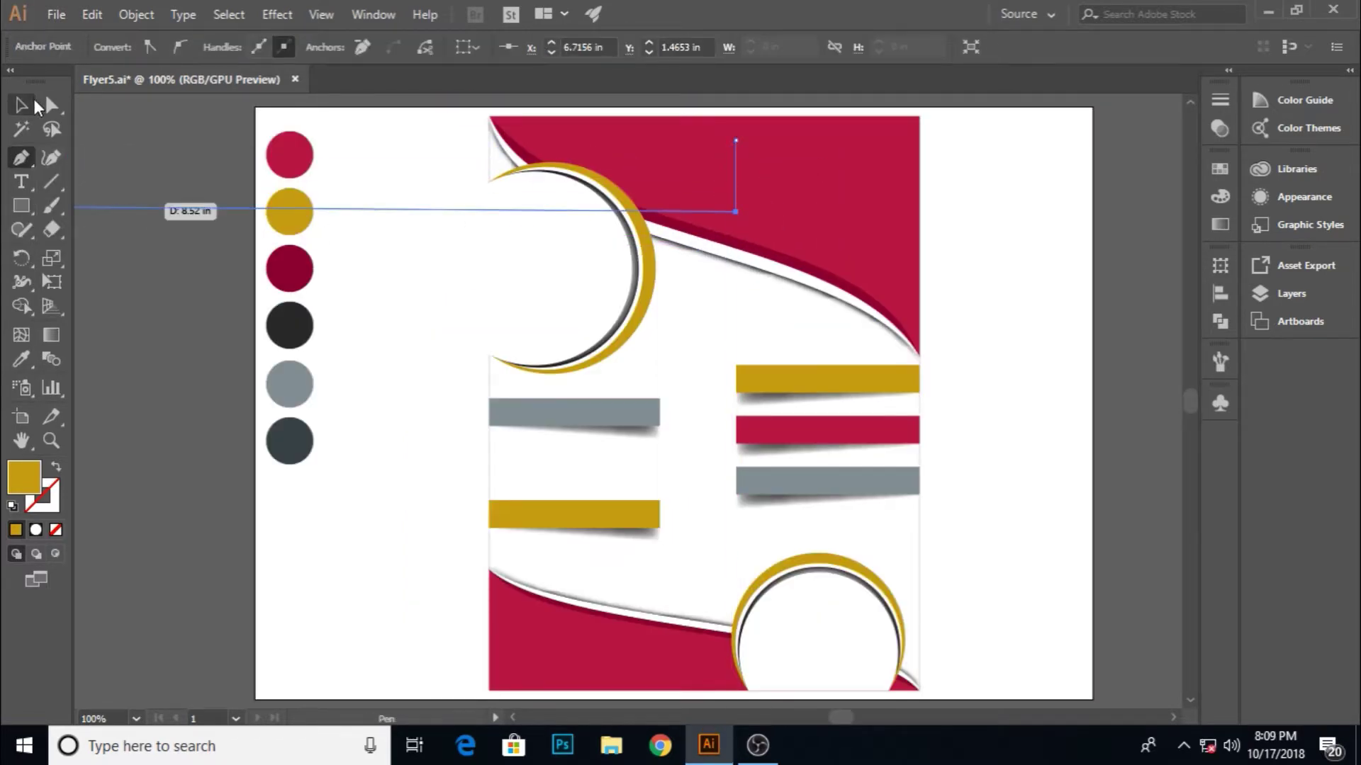
pyautogui.click(21, 105)
pyautogui.click(188, 146)
pyautogui.click(734, 183)
pyautogui.click(296, 48)
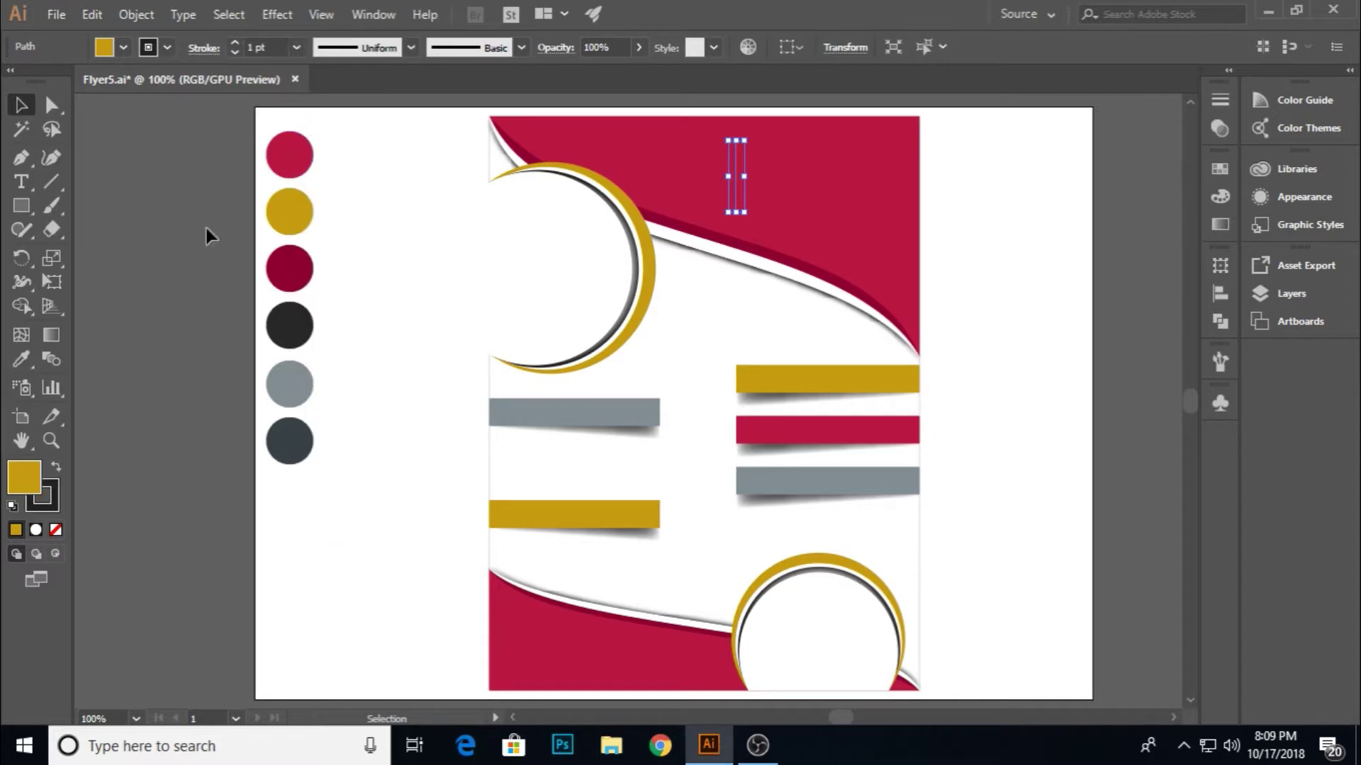
pyautogui.doubleClick(41, 504)
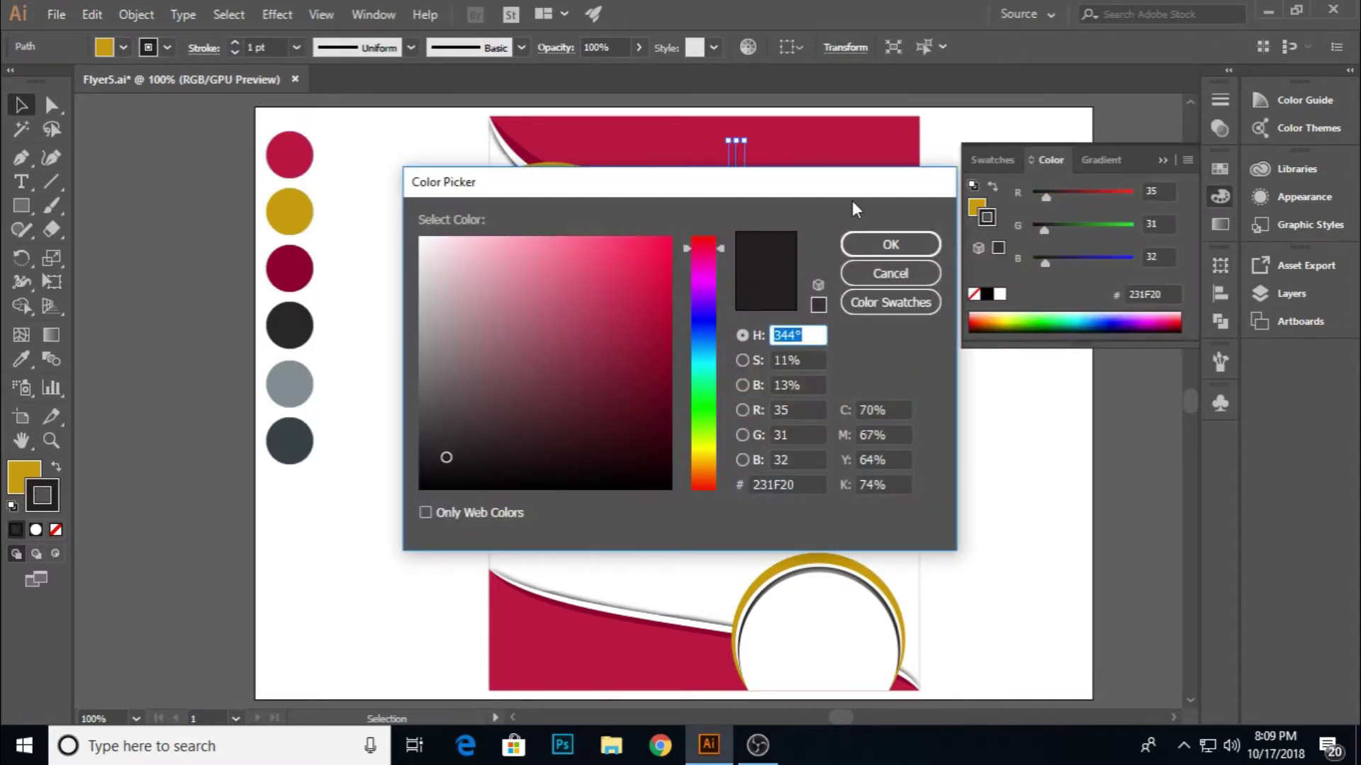
pyautogui.click(418, 240)
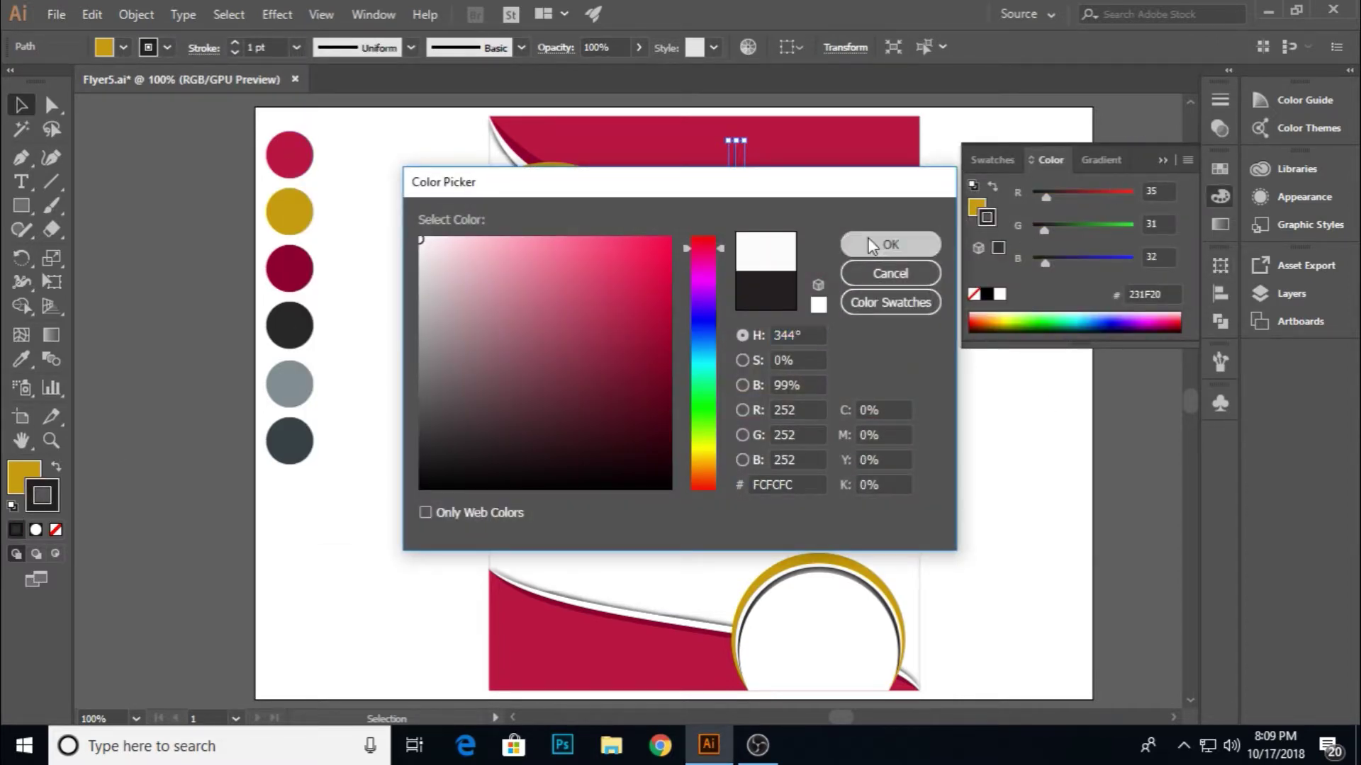
pyautogui.click(890, 243)
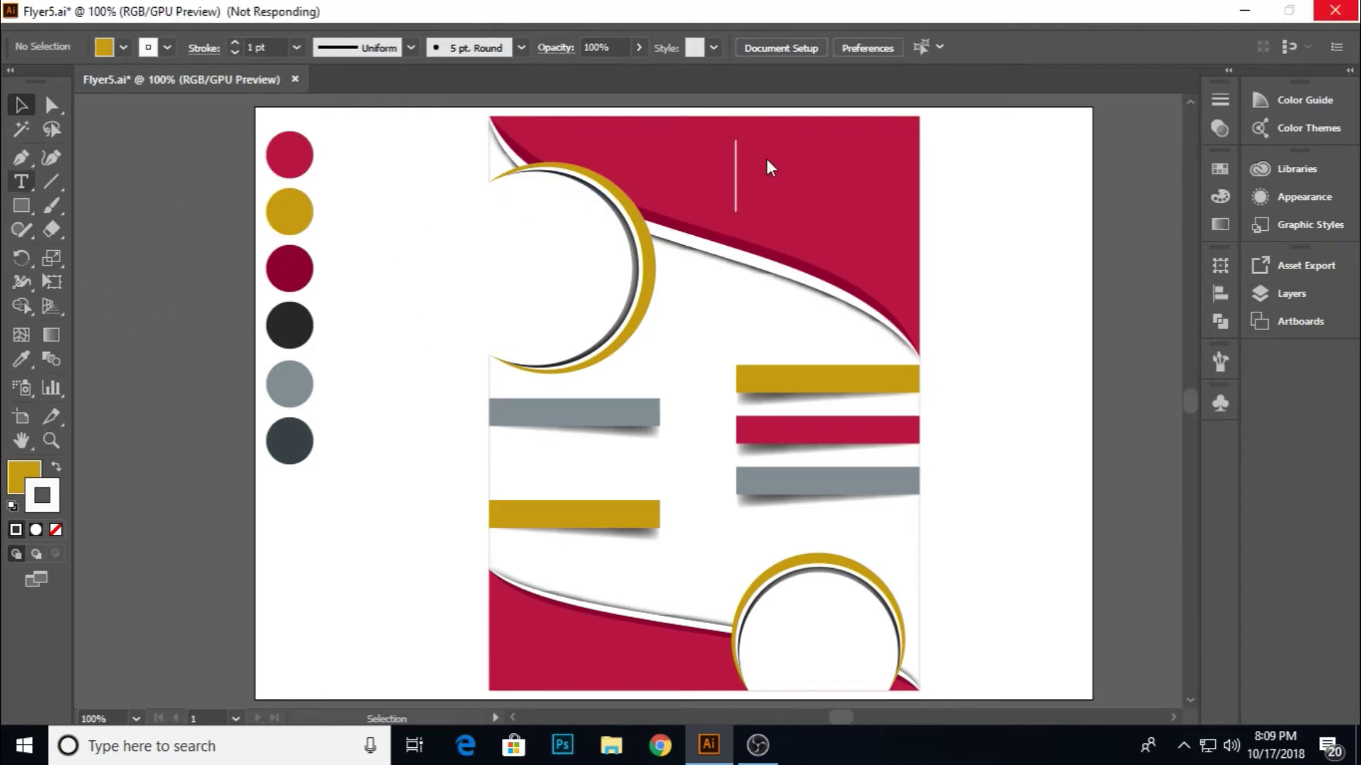
# - Add a 'Your Text Here' headline beside the line at 30 pt
pyautogui.moveTo(767, 159); pyautogui.dragTo(900, 261)
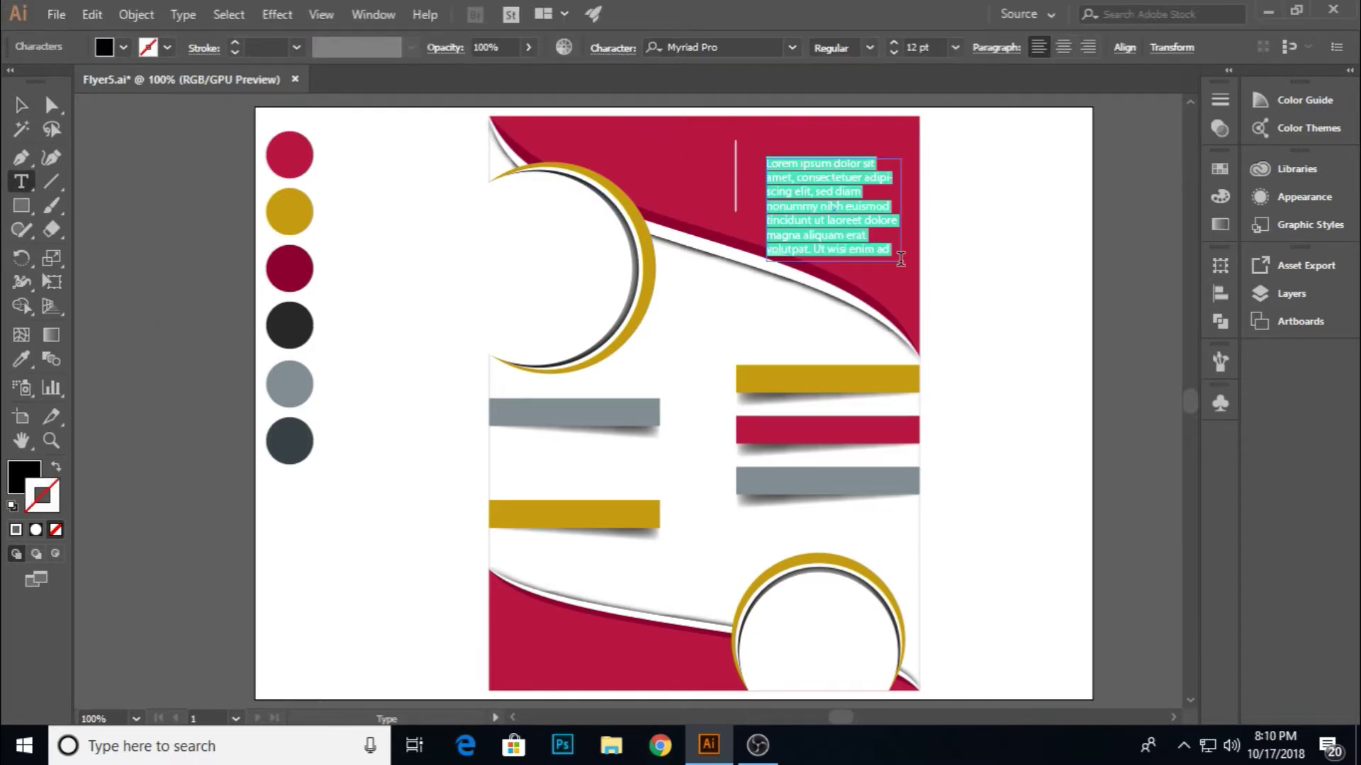
pyautogui.write('Your text')
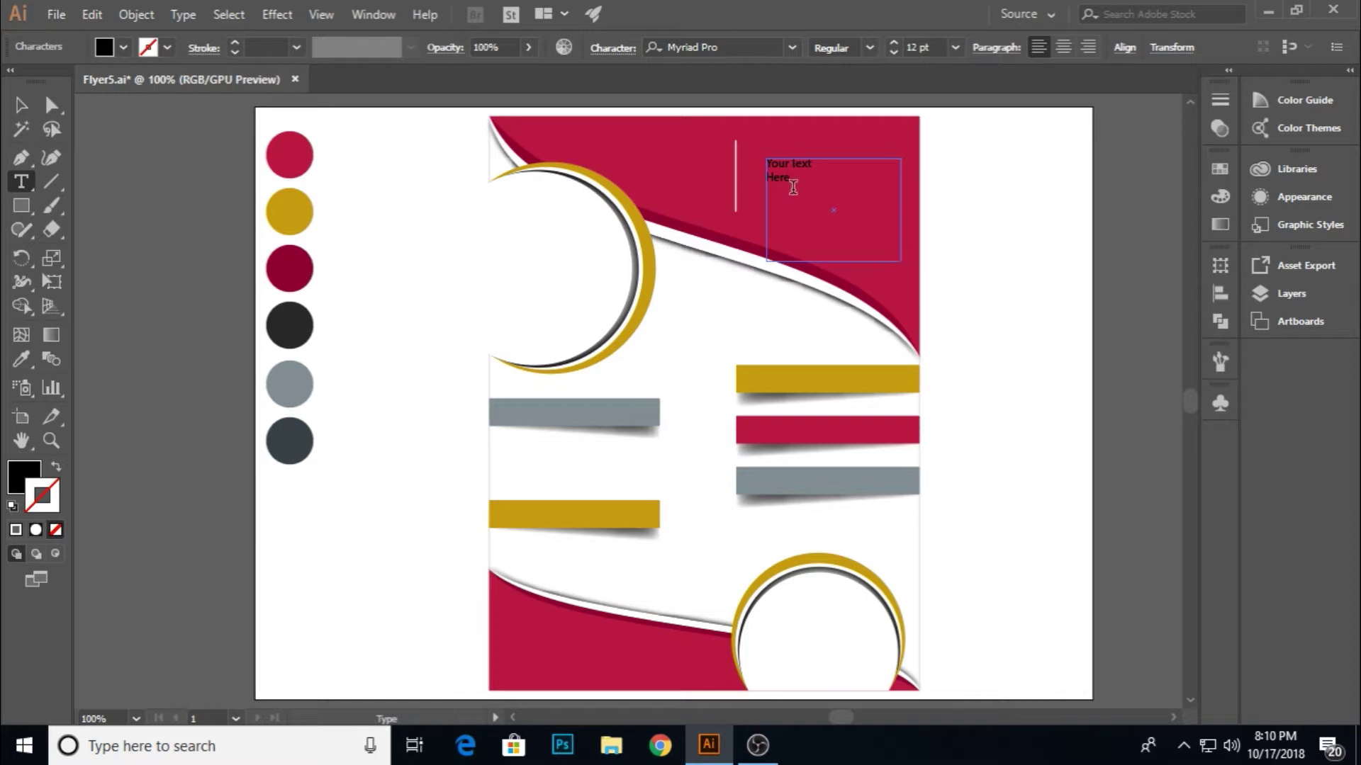
pyautogui.hotkey('ctrl', 'a')
pyautogui.click(915, 47)
pyautogui.write('20')
pyautogui.press('Return')
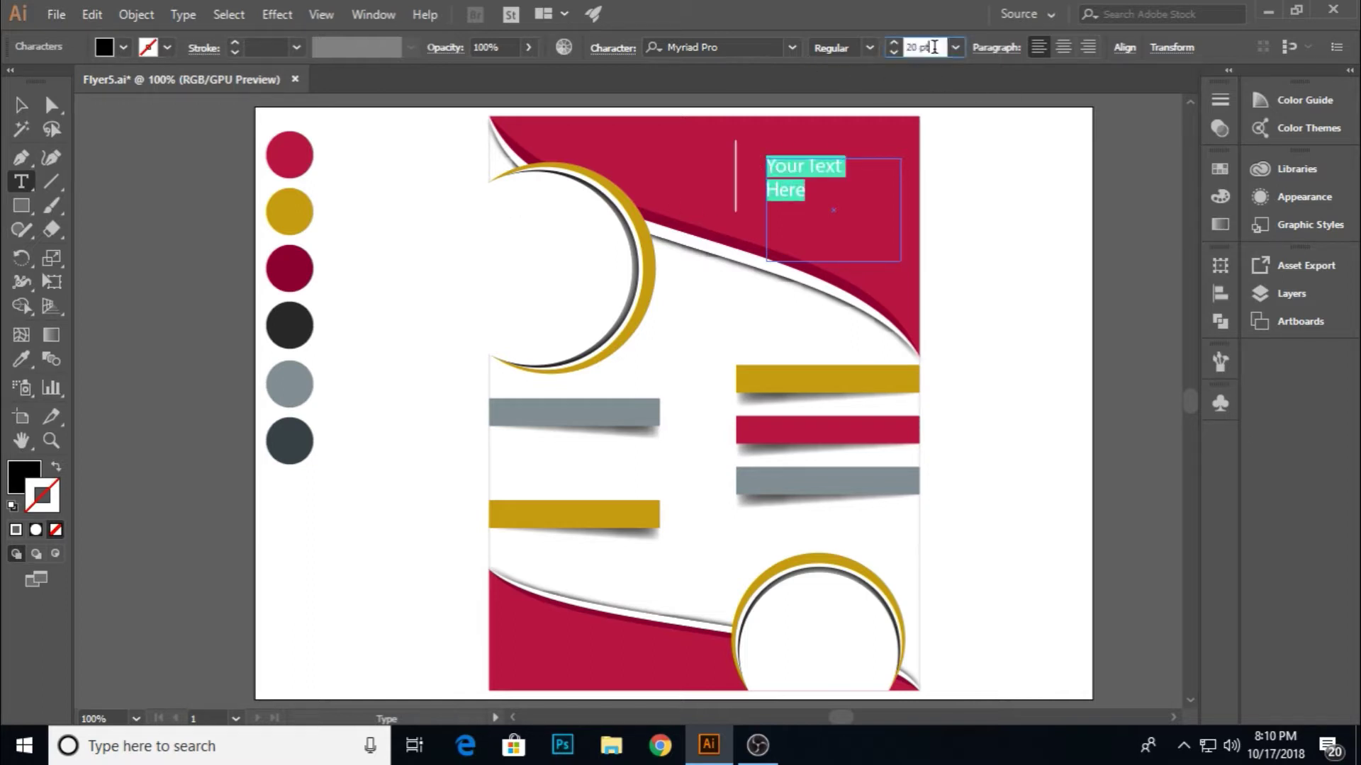
pyautogui.write('35')
pyautogui.press('Return')
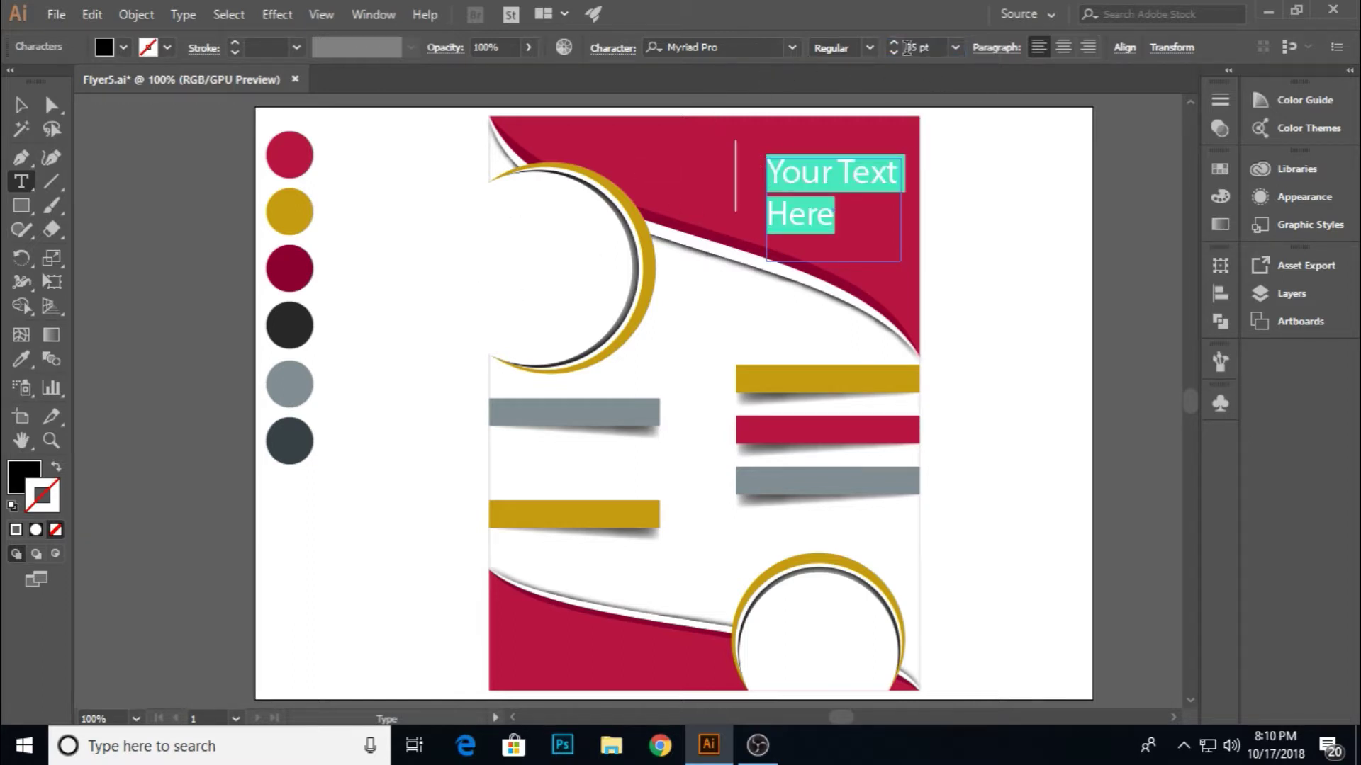
pyautogui.write('30')
pyautogui.press('Return')
pyautogui.press('Escape')
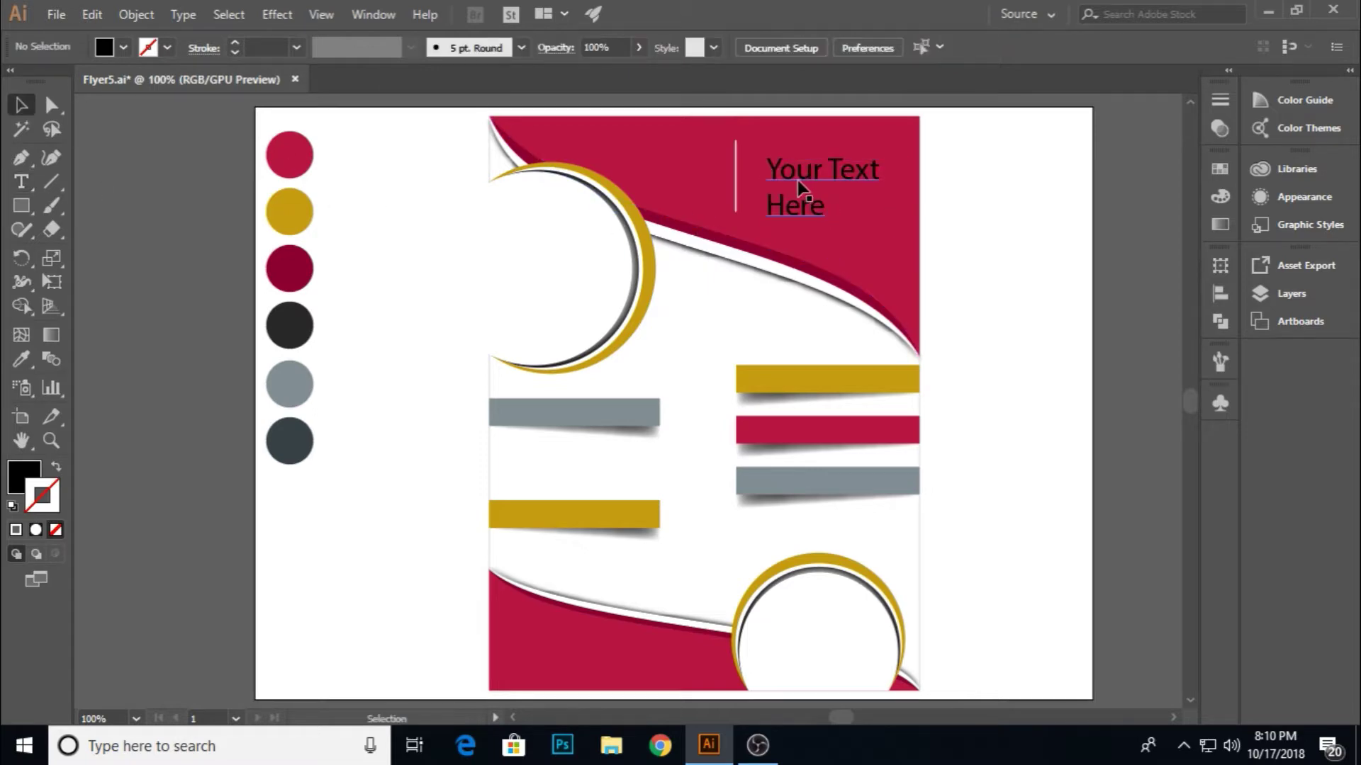
# - Fill the headline white with no stroke and position it next to the line
pyautogui.moveTo(797, 180); pyautogui.dragTo(783, 163)
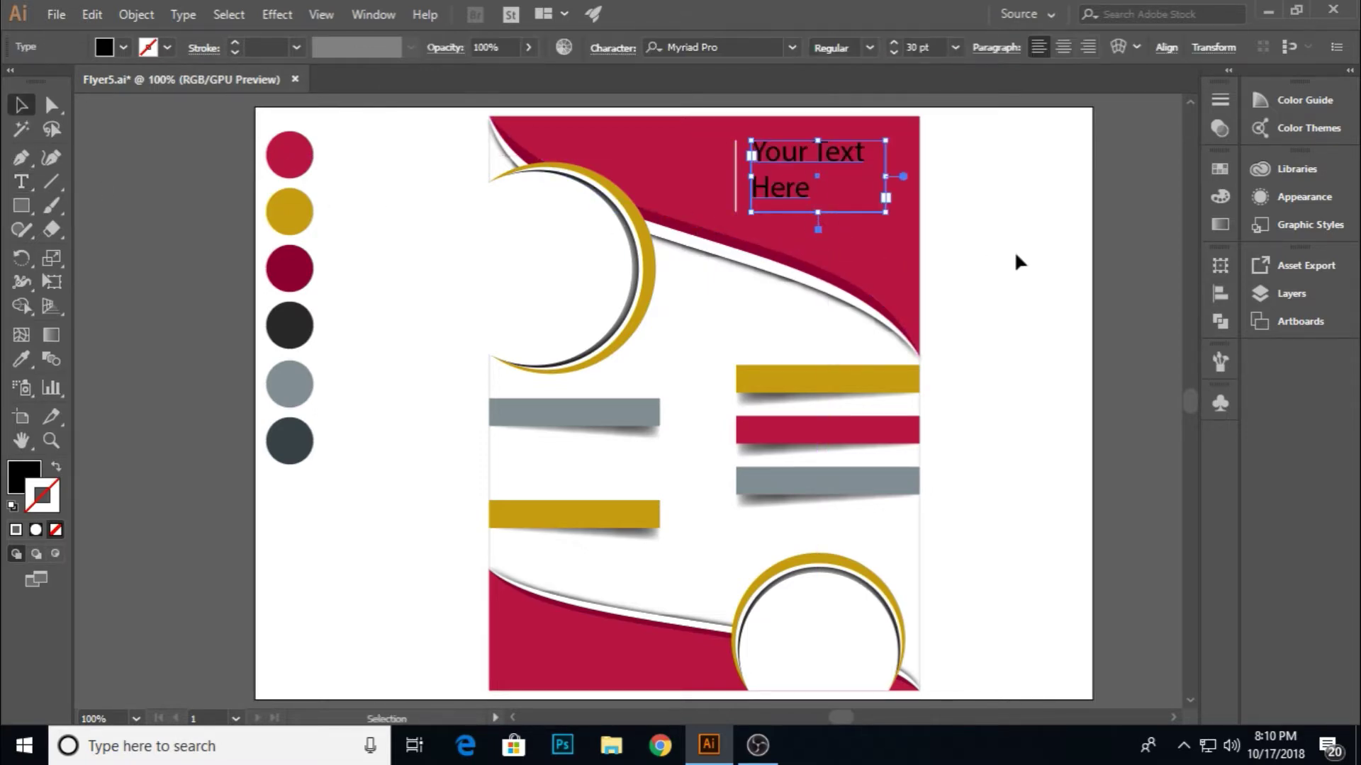
pyautogui.doubleClick(24, 476)
pyautogui.click(425, 233)
pyautogui.click(890, 243)
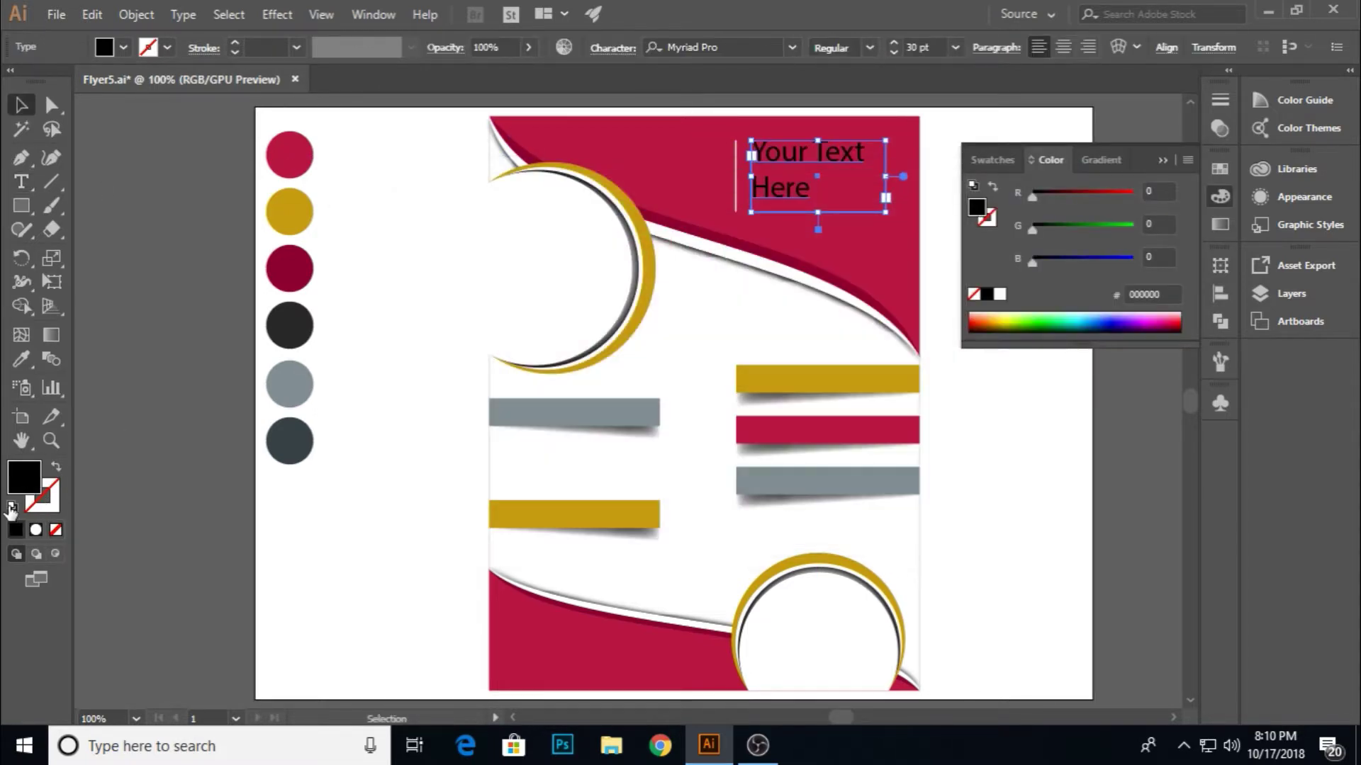
pyautogui.hotkey('ctrl', 'shift', 'a')
pyautogui.click(1219, 196)
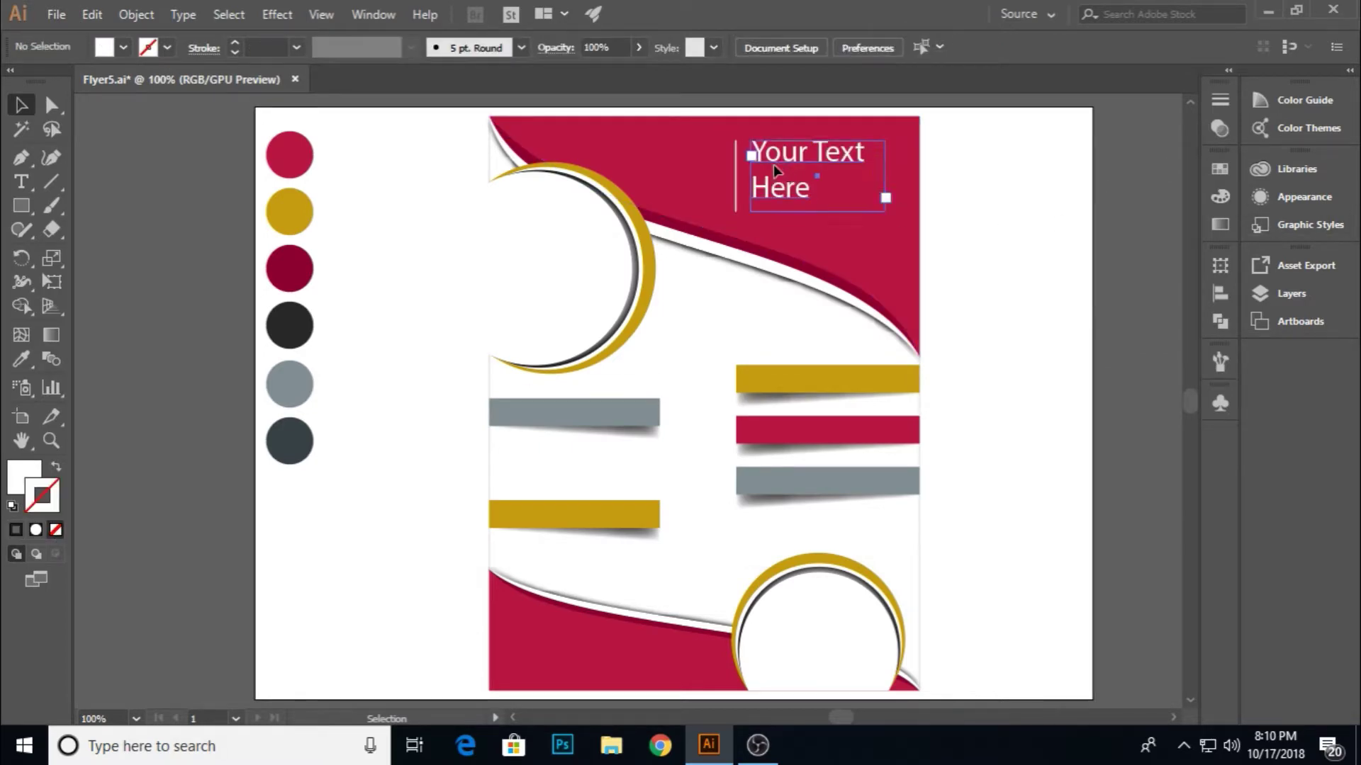
pyautogui.moveTo(772, 164); pyautogui.dragTo(772, 173)
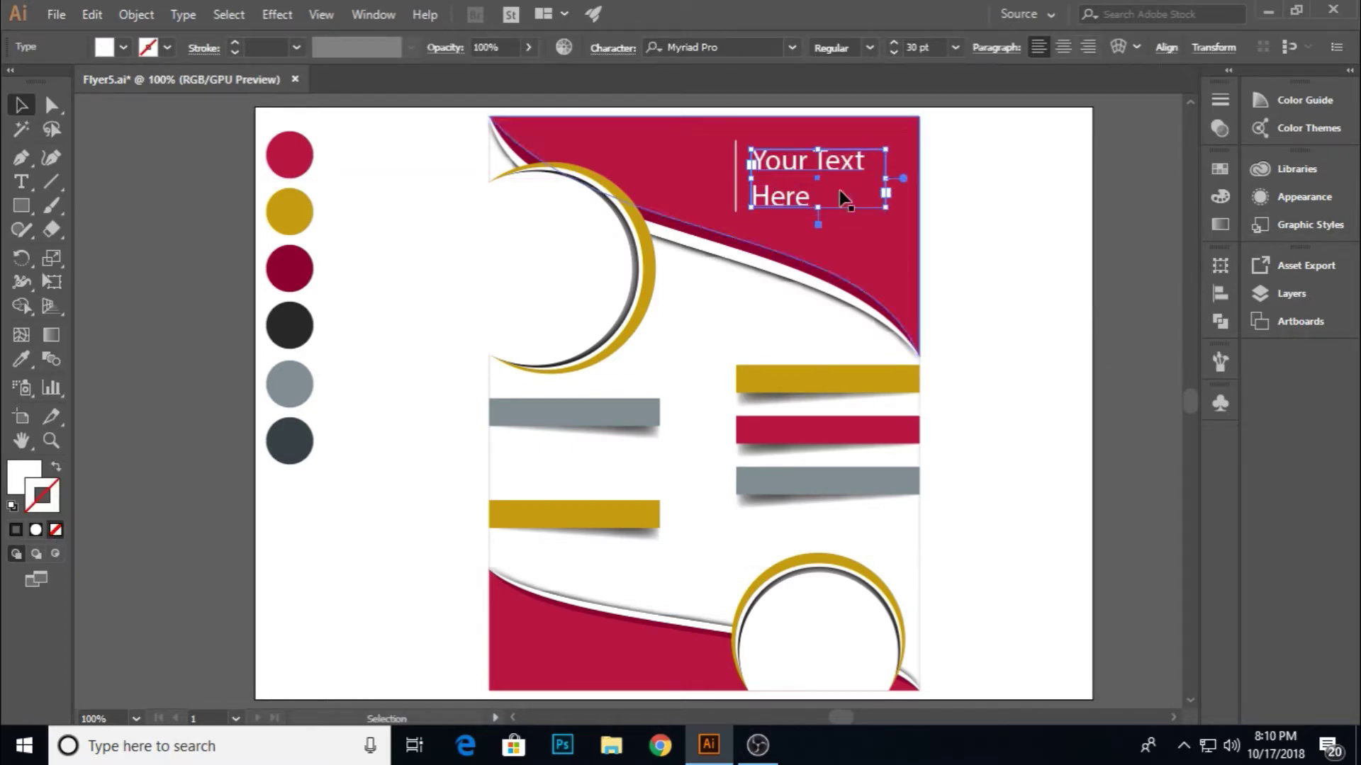
pyautogui.press('Left')
pyautogui.press('Left')
pyautogui.press('Left')
pyautogui.press('Left')
pyautogui.press('Left')
pyautogui.press('Left')
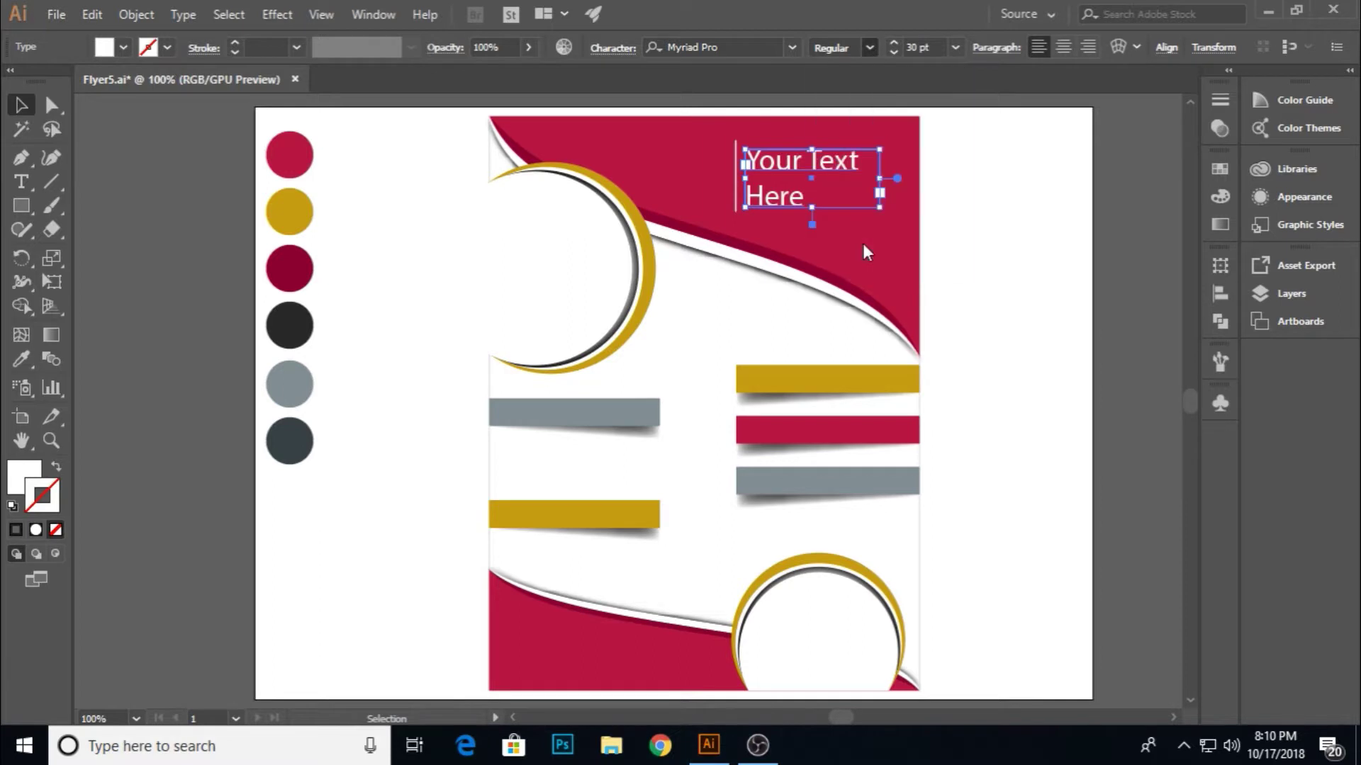
pyautogui.click(973, 259)
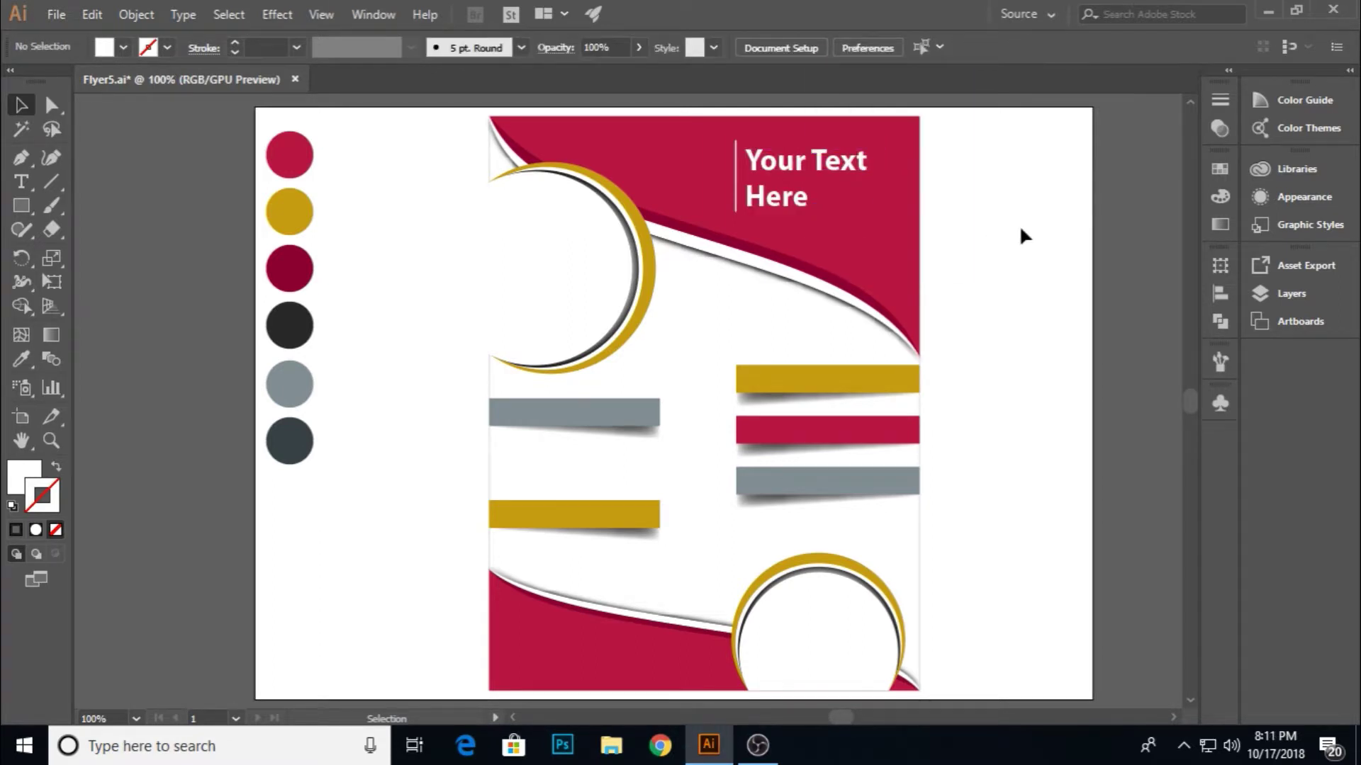
# - Place a placeholder paragraph in the upper circle, narrowed, justified with last line left
pyautogui.press('t')
pyautogui.moveTo(345, 206)
pyautogui.mouseDown()
pyautogui.moveTo(409, 287)
pyautogui.moveTo(470, 318)
pyautogui.moveTo(557, 309)
pyautogui.moveTo(556, 288)
pyautogui.mouseUp()
pyautogui.press('Escape')
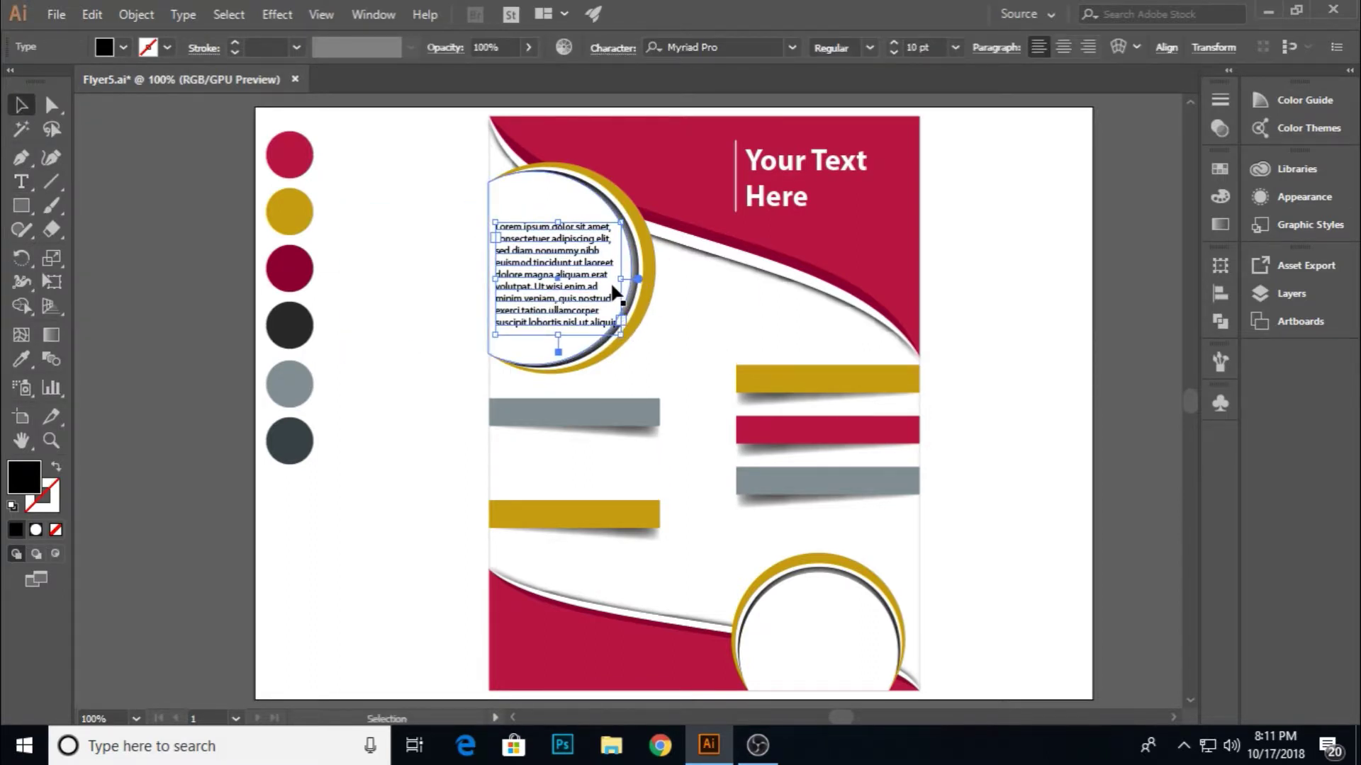
pyautogui.moveTo(613, 291); pyautogui.dragTo(634, 290)
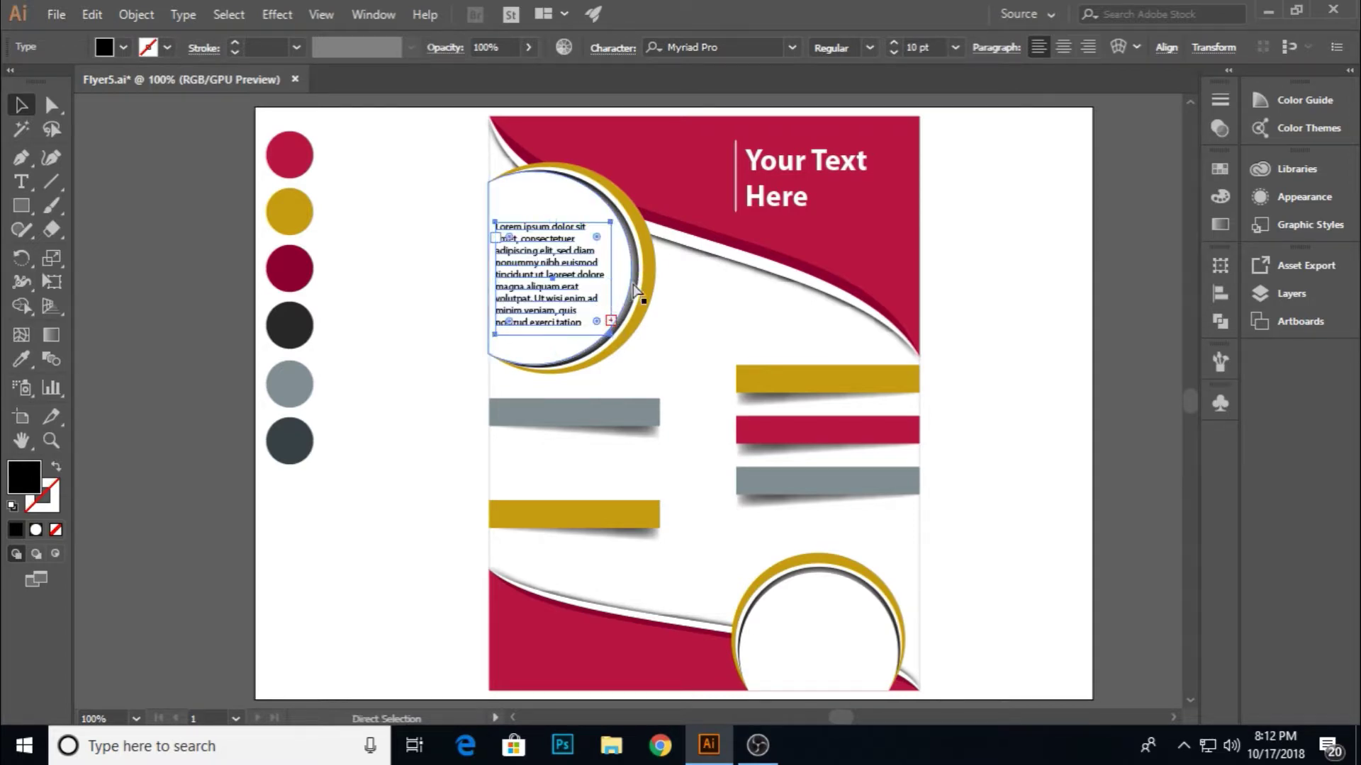
pyautogui.click(996, 47)
pyautogui.click(904, 80)
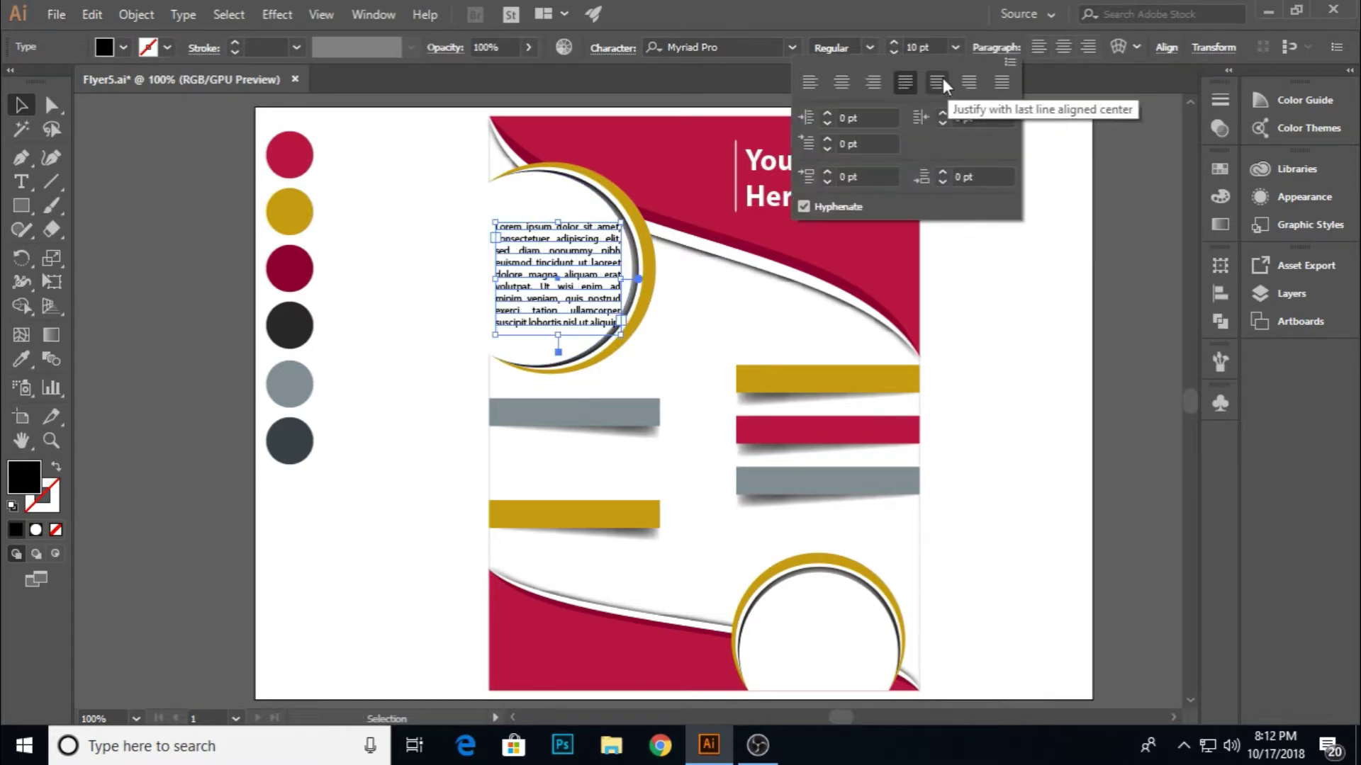
pyautogui.click(371, 345)
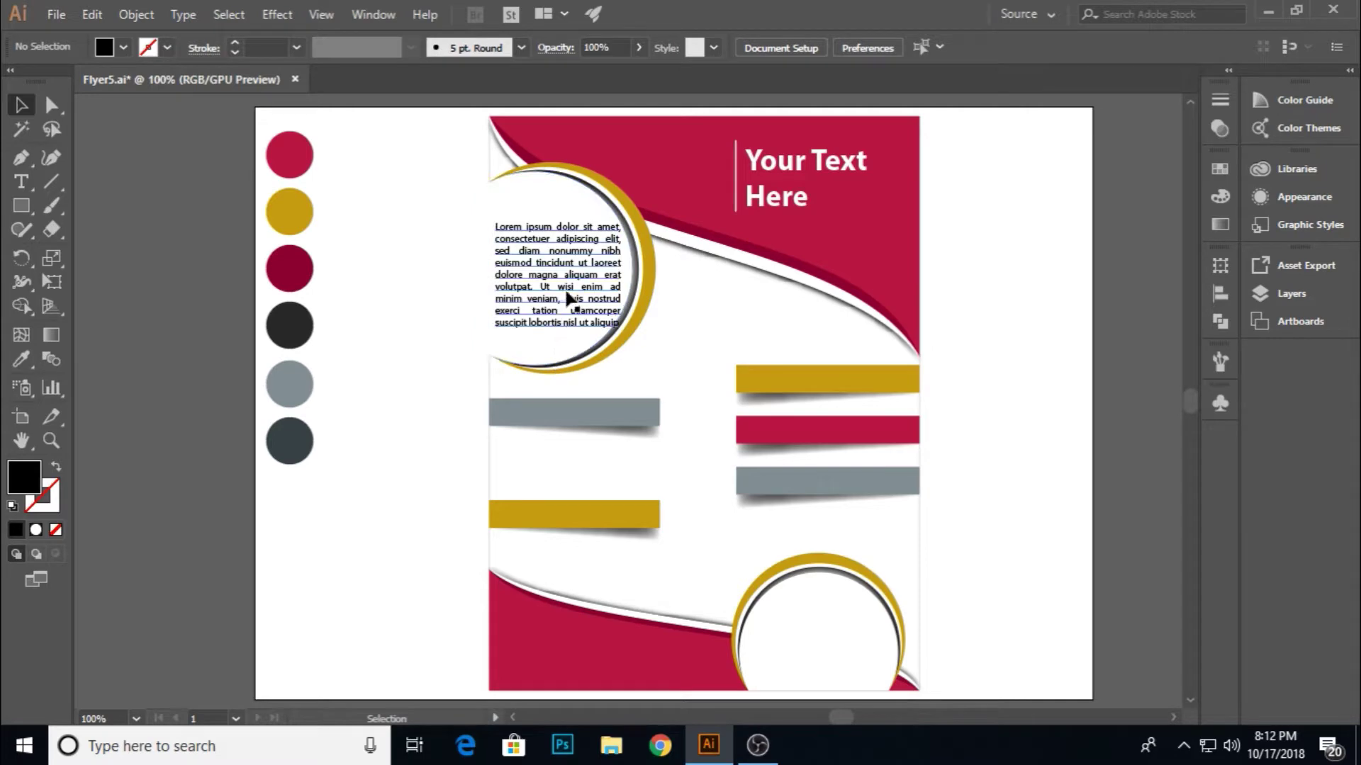
# - Place a second placeholder paragraph below the left grey bar
pyautogui.press('t')
pyautogui.moveTo(501, 439); pyautogui.dragTo(648, 487)
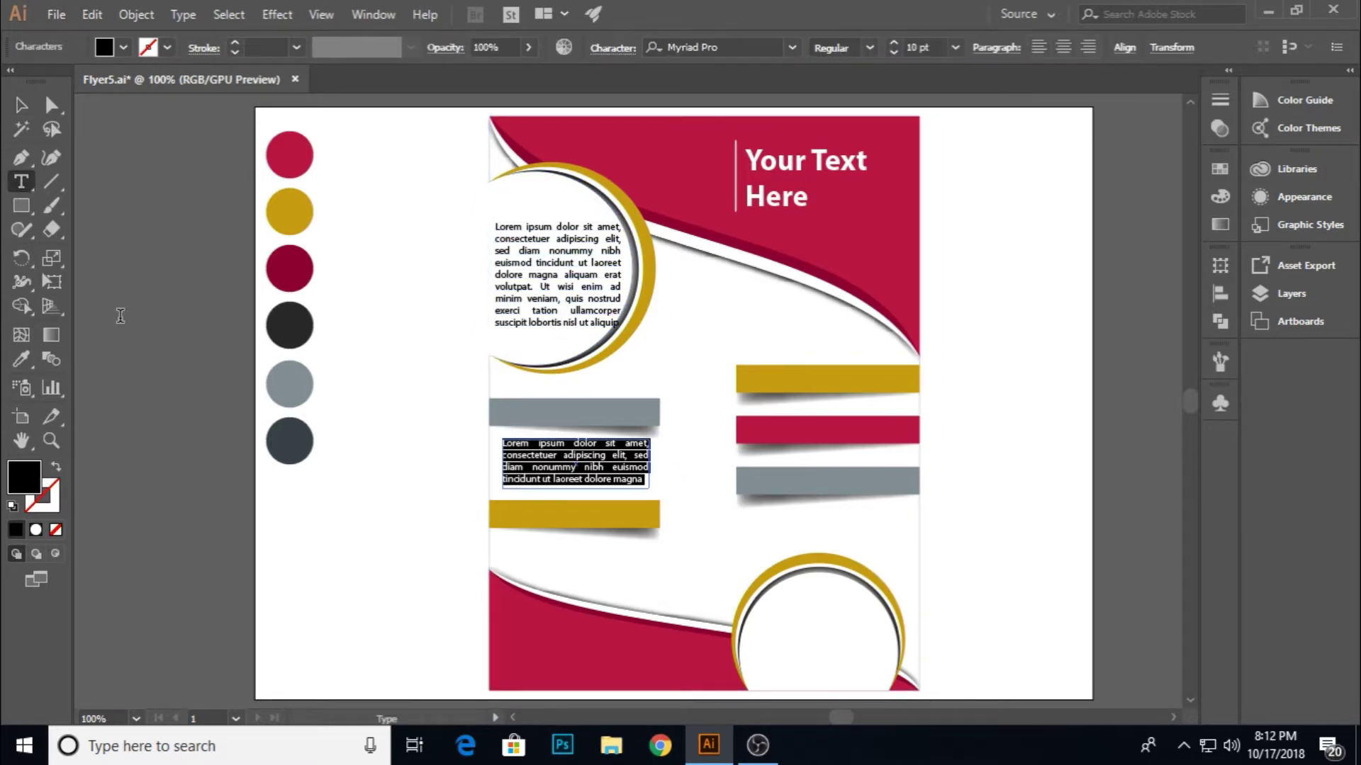
pyautogui.press('Escape')
# - Add a phone-number text line on the gold bar at 15 pt
pyautogui.press('t')
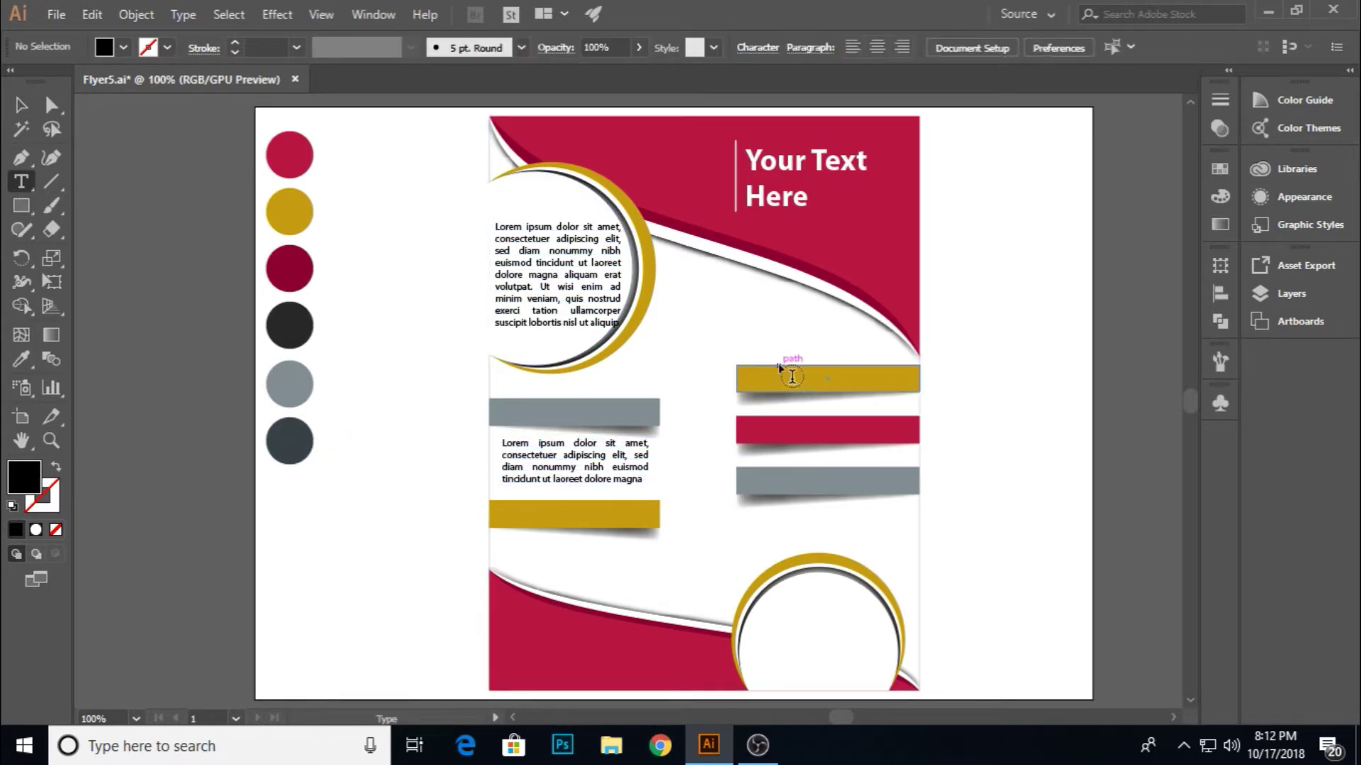
pyautogui.moveTo(742, 370); pyautogui.dragTo(903, 389)
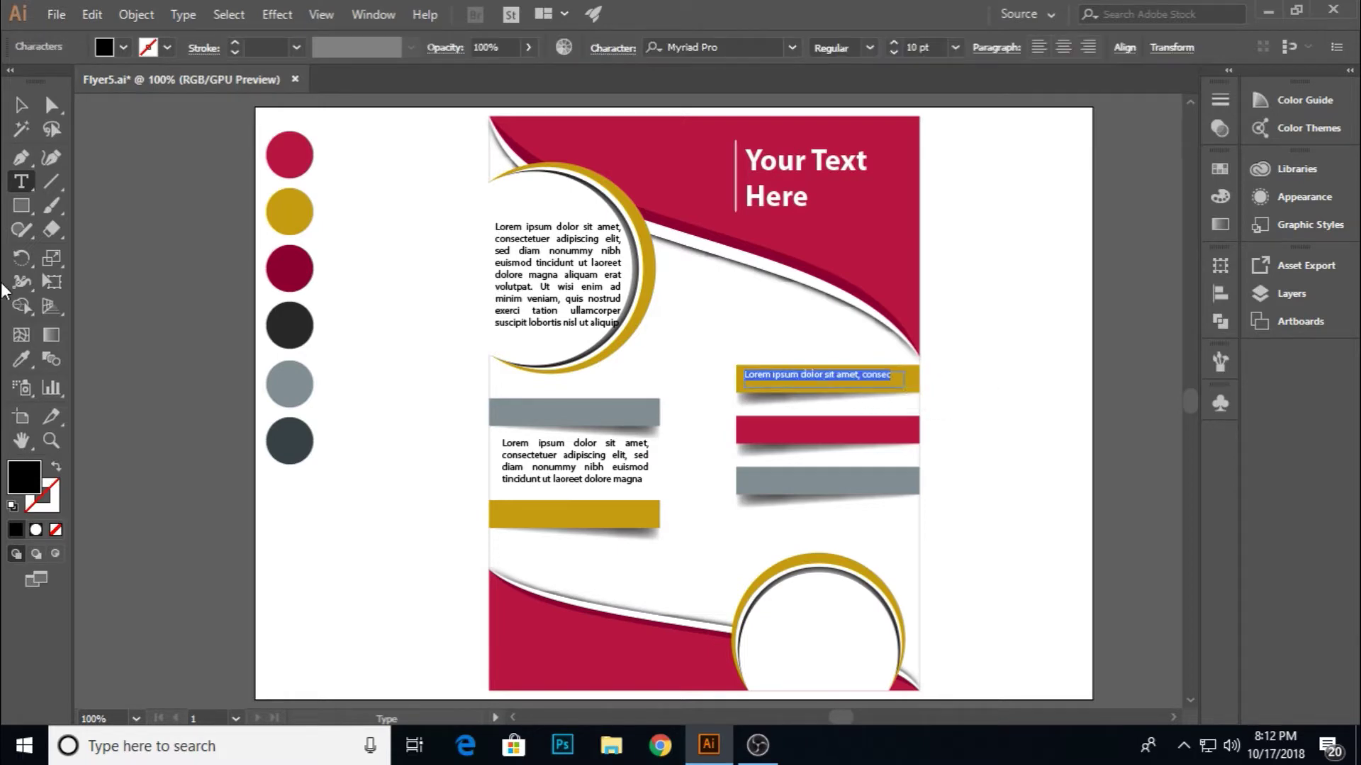
pyautogui.press('Delete')
pyautogui.write('Call :+91 012345678')
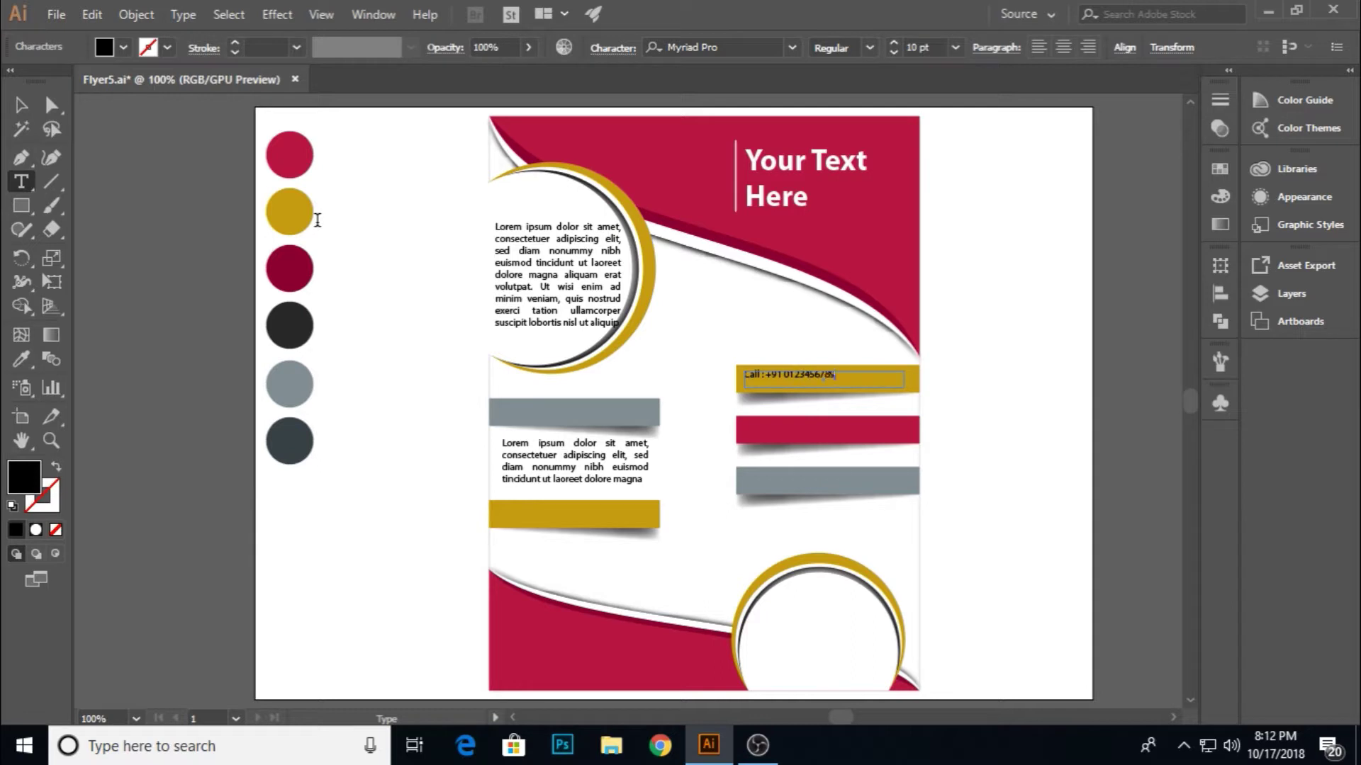
pyautogui.hotkey('ctrl', 'a')
pyautogui.click(917, 48)
pyautogui.write('15')
pyautogui.press('Return')
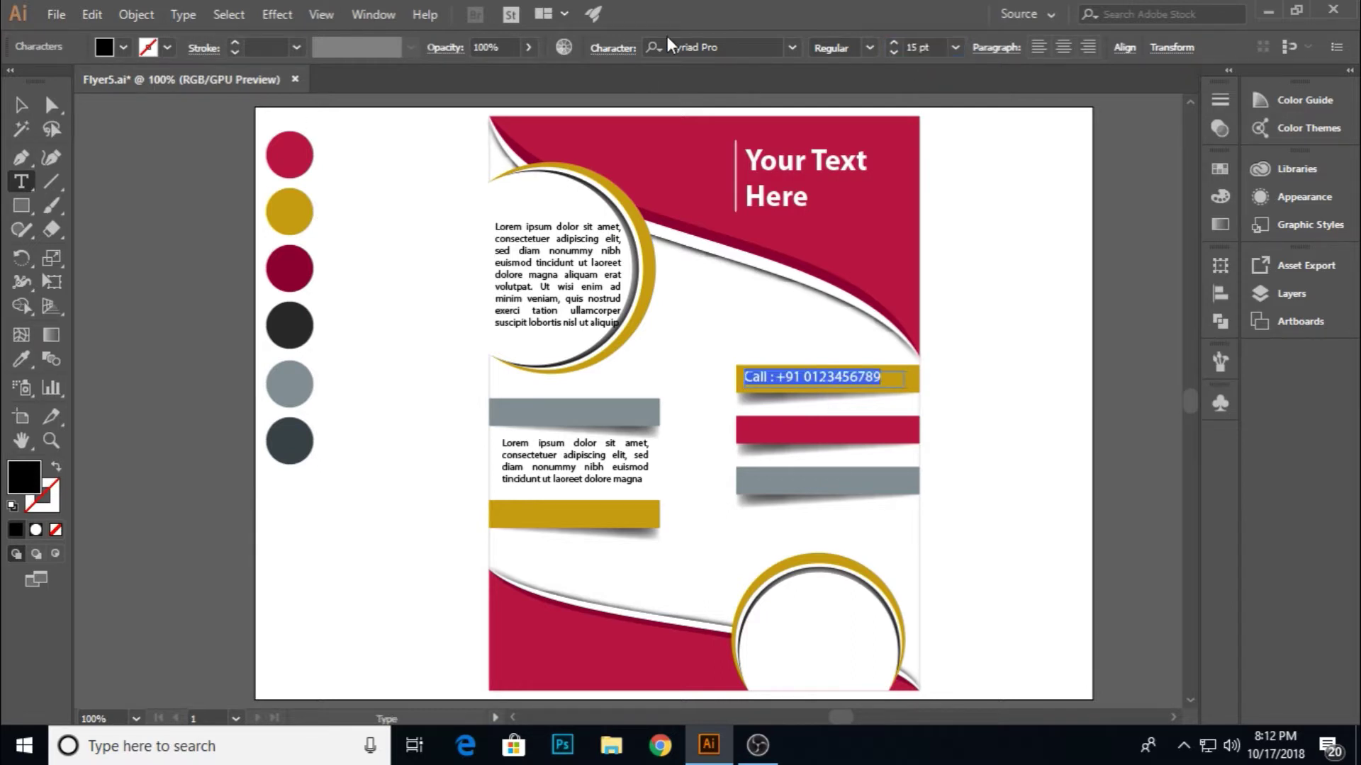
# - Nudge the phone line into place on the gold bar and make it white
pyautogui.click(28, 110)
pyautogui.click(842, 394)
pyautogui.moveTo(836, 386); pyautogui.dragTo(839, 388)
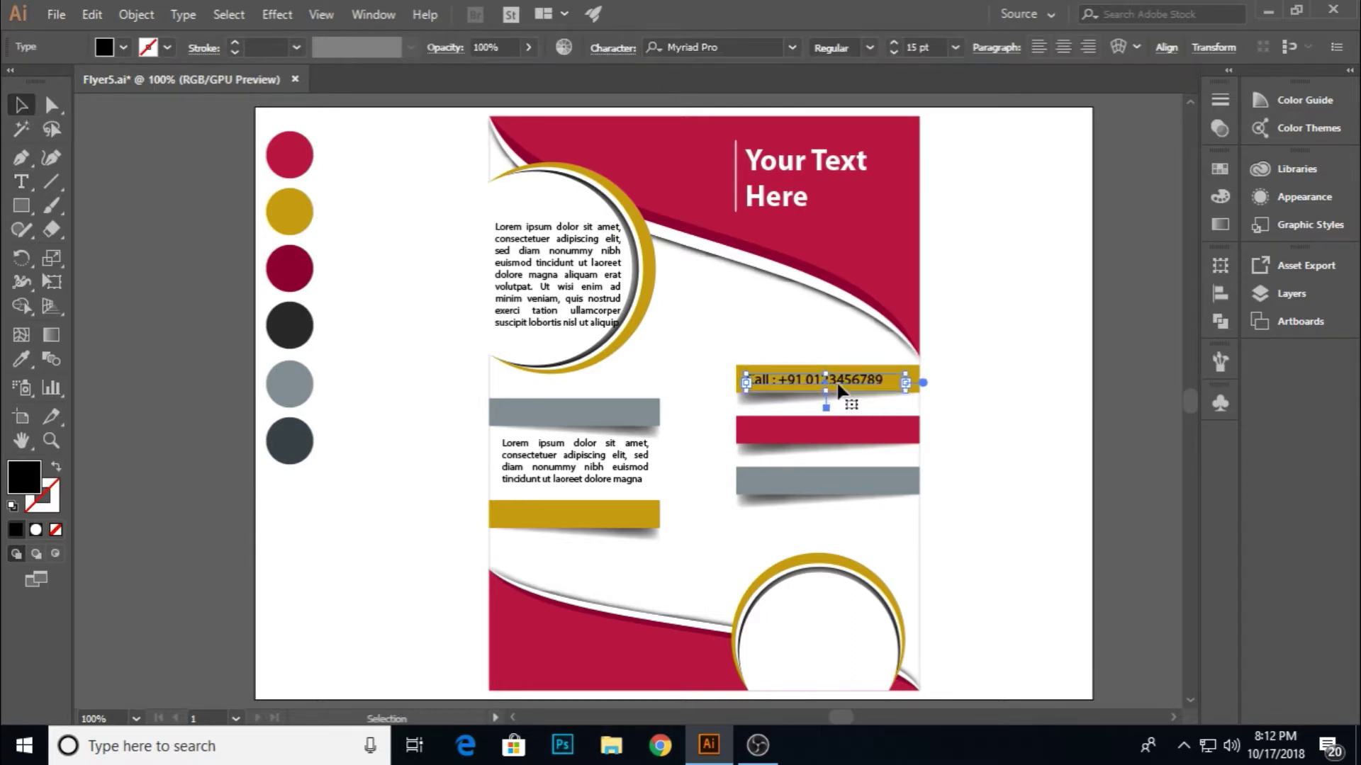
pyautogui.click(1220, 168)
pyautogui.click(992, 224)
pyautogui.click(805, 425)
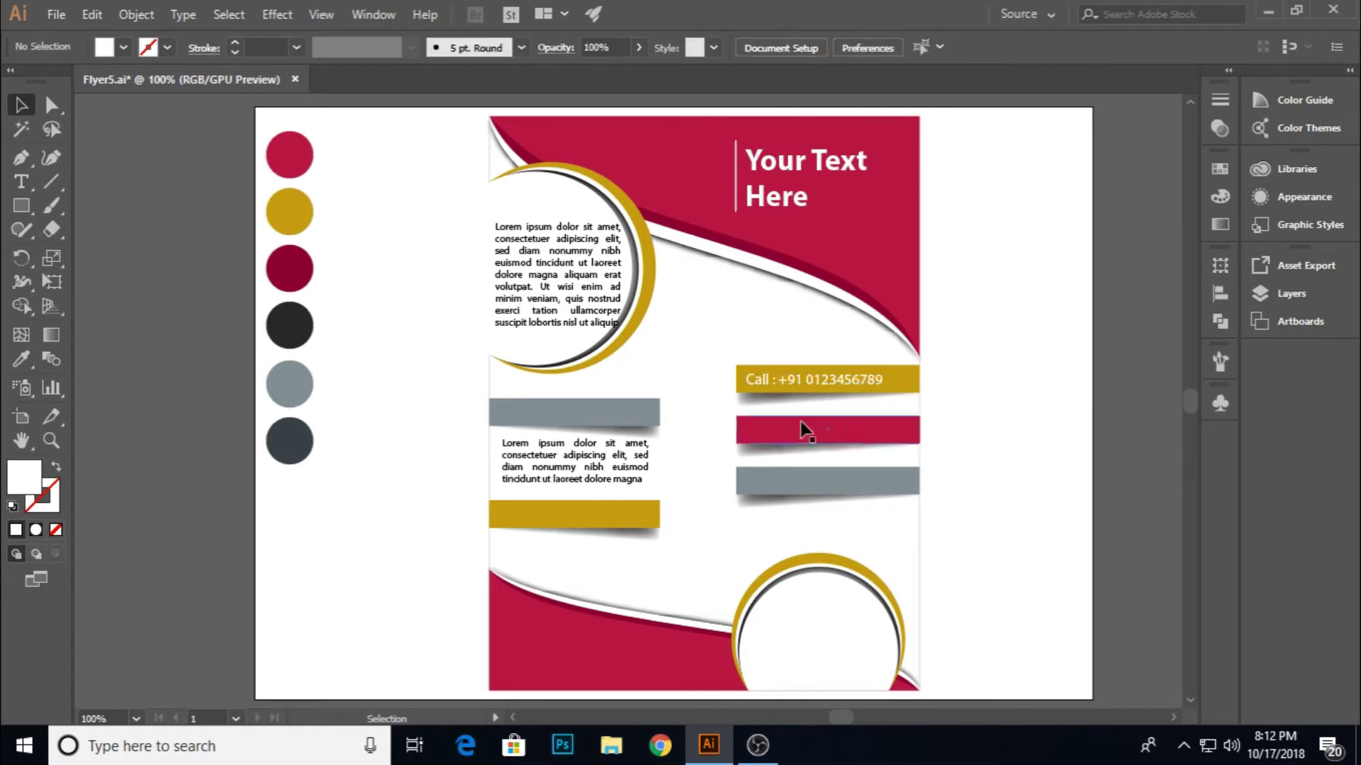
# - Copy the phone line onto the red bar and start retyping it as the e-mail line
pyautogui.moveTo(800, 391); pyautogui.dragTo(799, 434)
pyautogui.press('t')
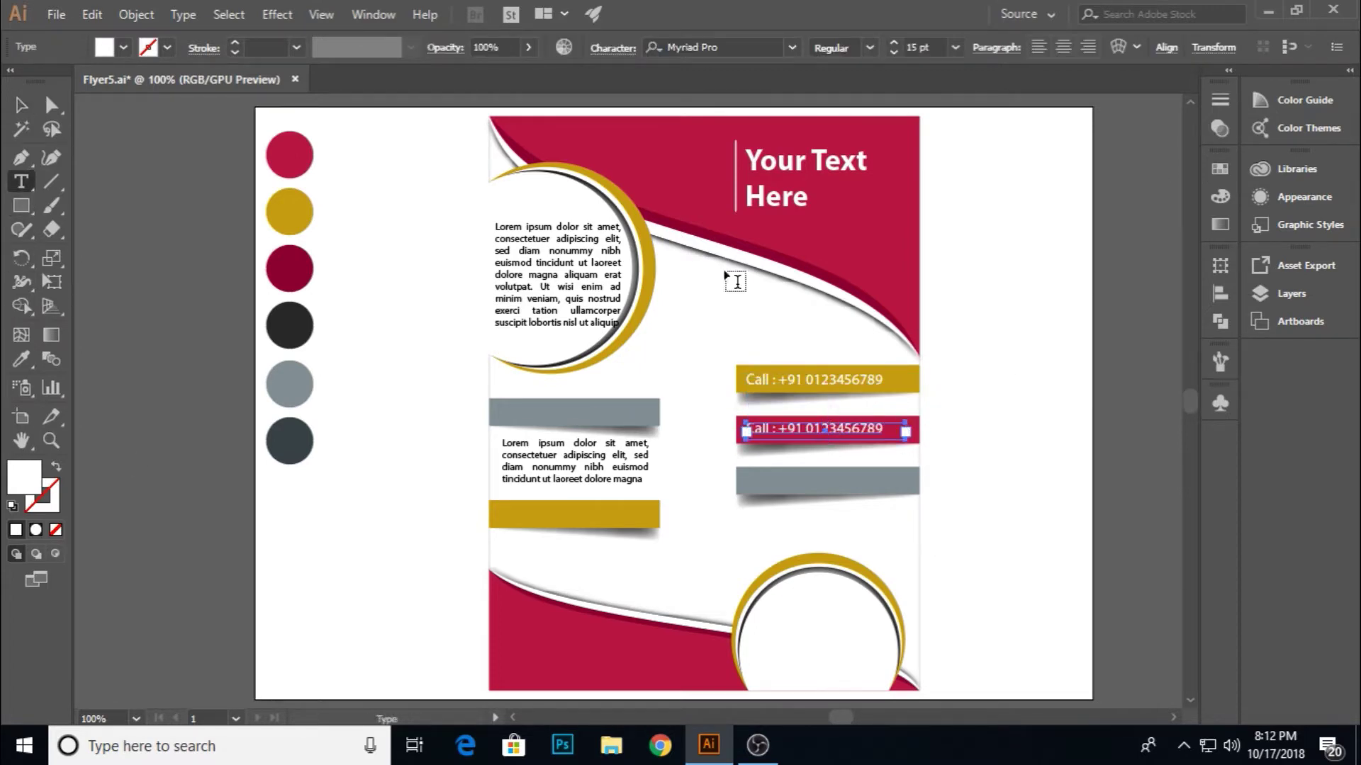
pyautogui.tripleClick(899, 428)
pyautogui.write('mail : abcde@gmail.com')
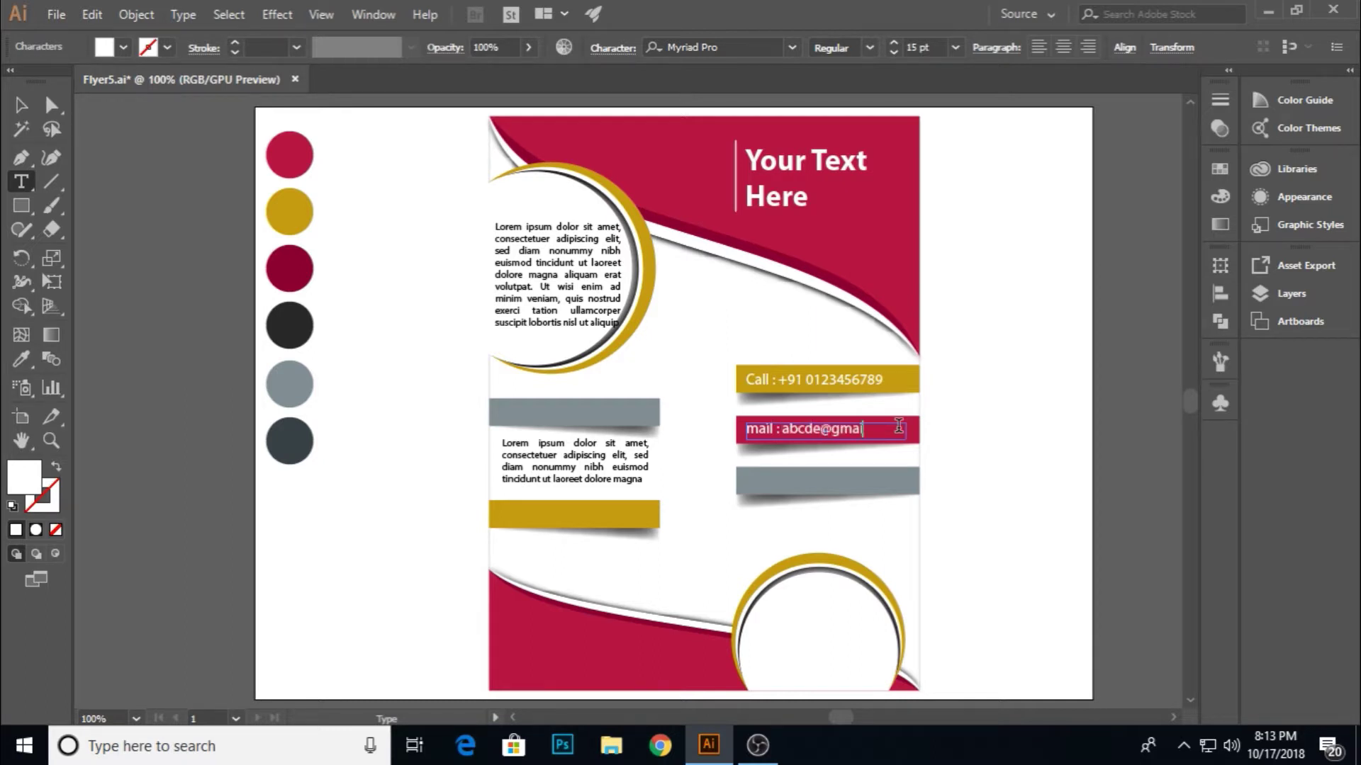
pyautogui.press('Escape')
pyautogui.click(985, 500)
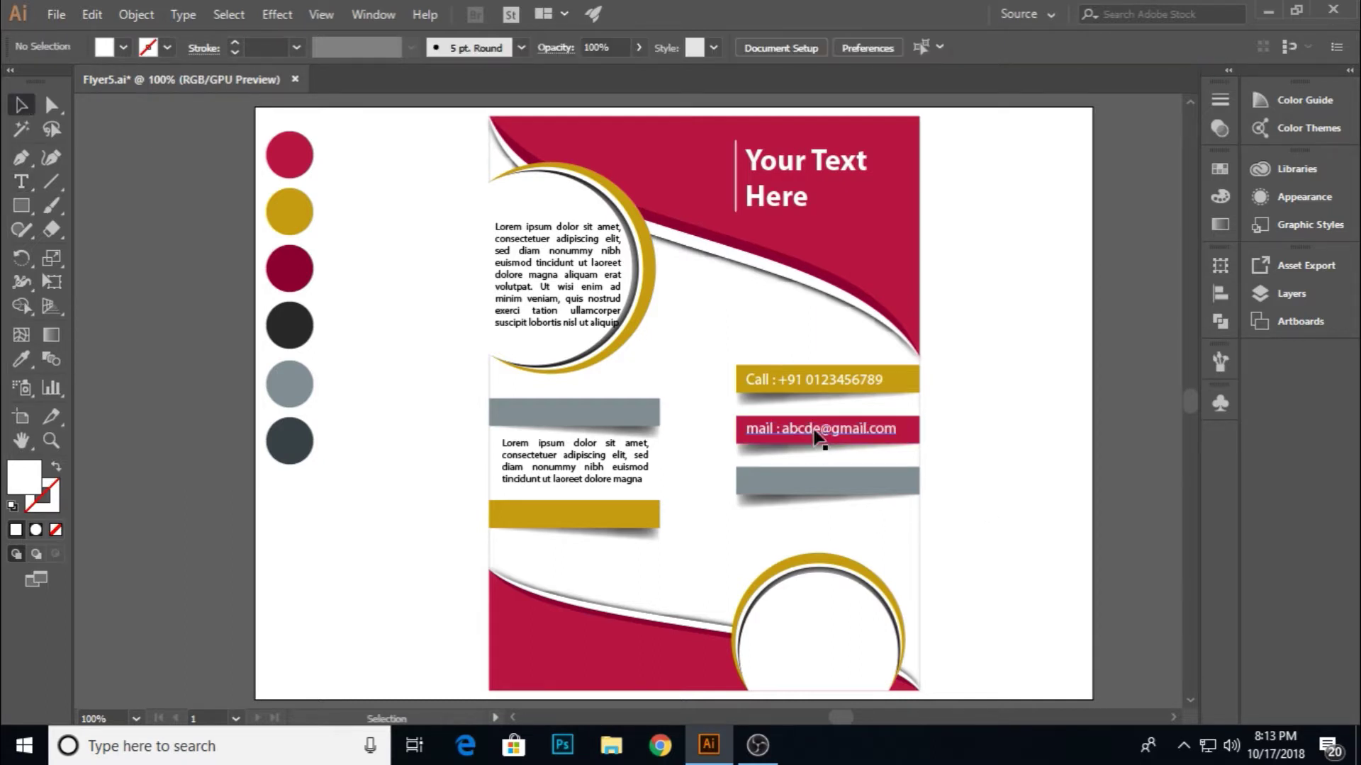
pyautogui.moveTo(802, 428); pyautogui.dragTo(802, 478)
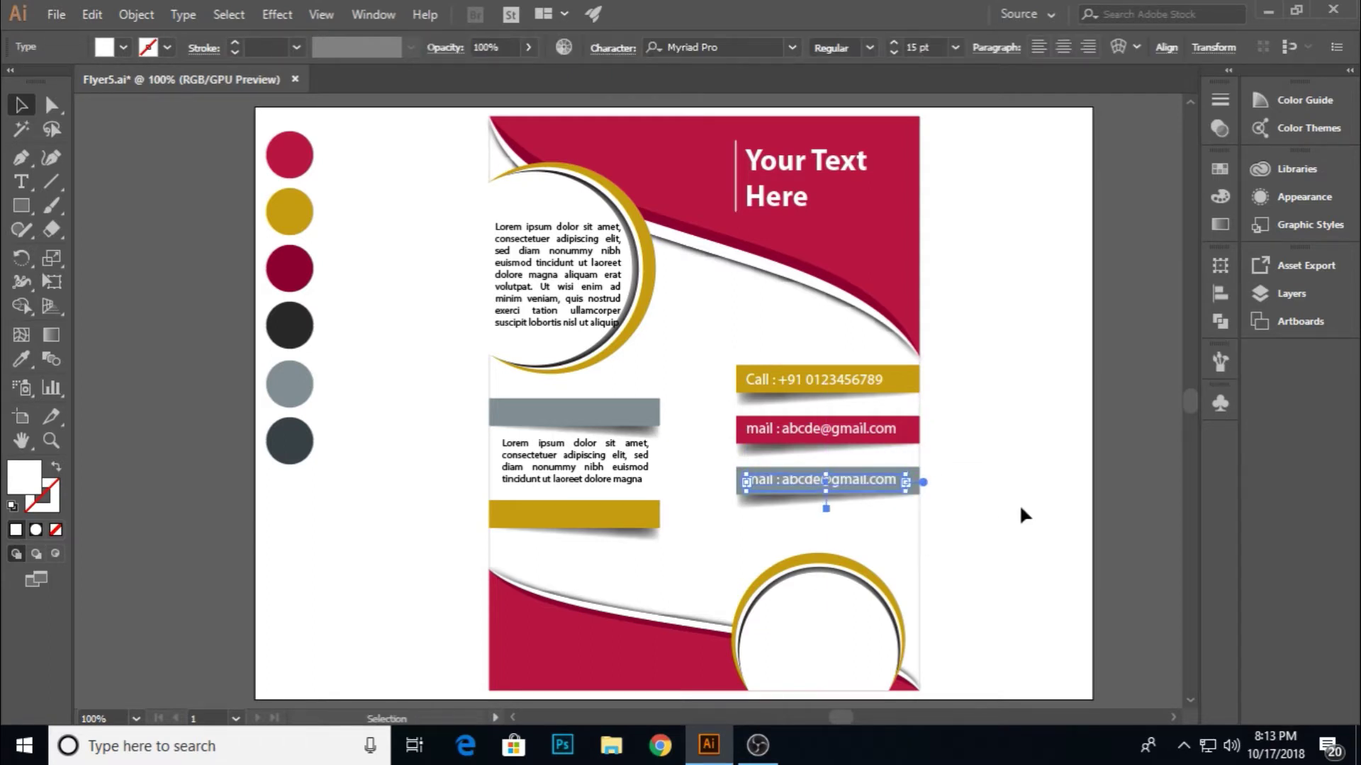
pyautogui.click(22, 181)
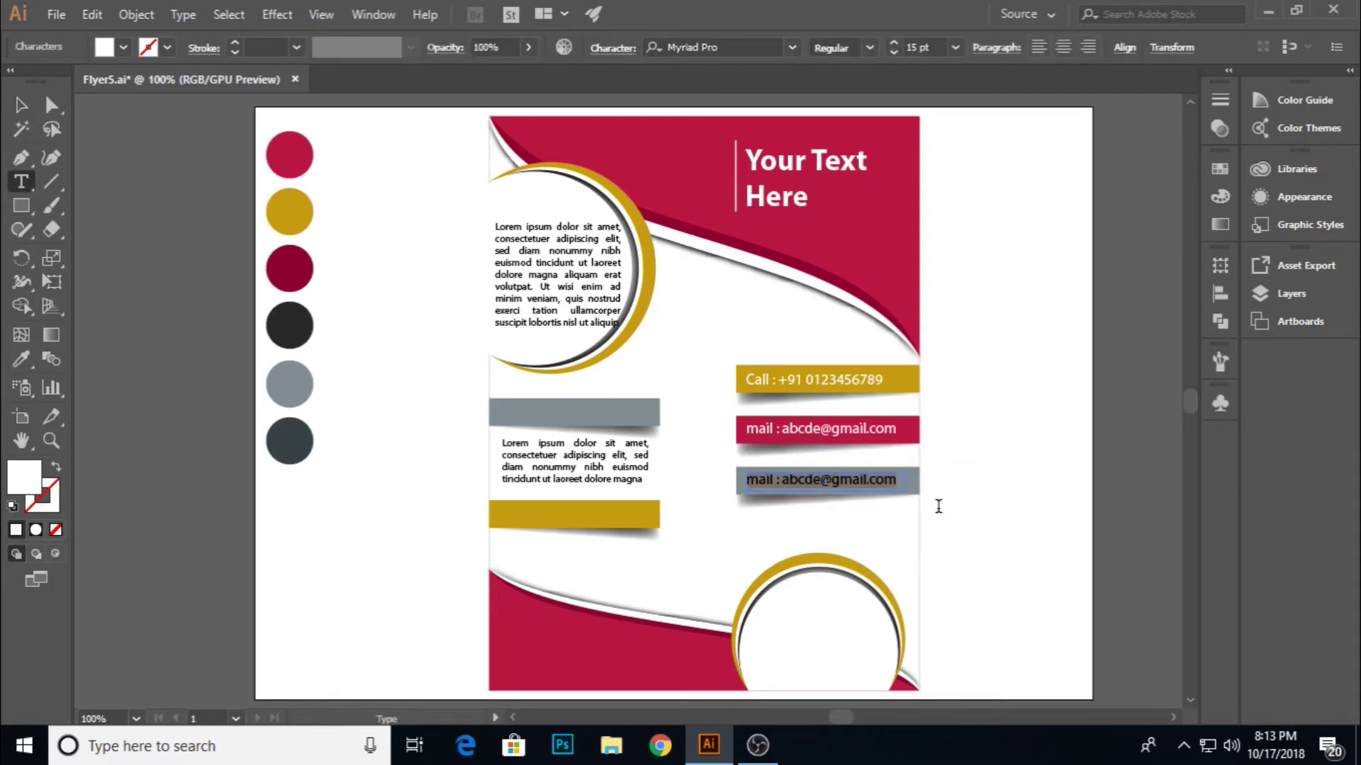
pyautogui.write('abcdefg')
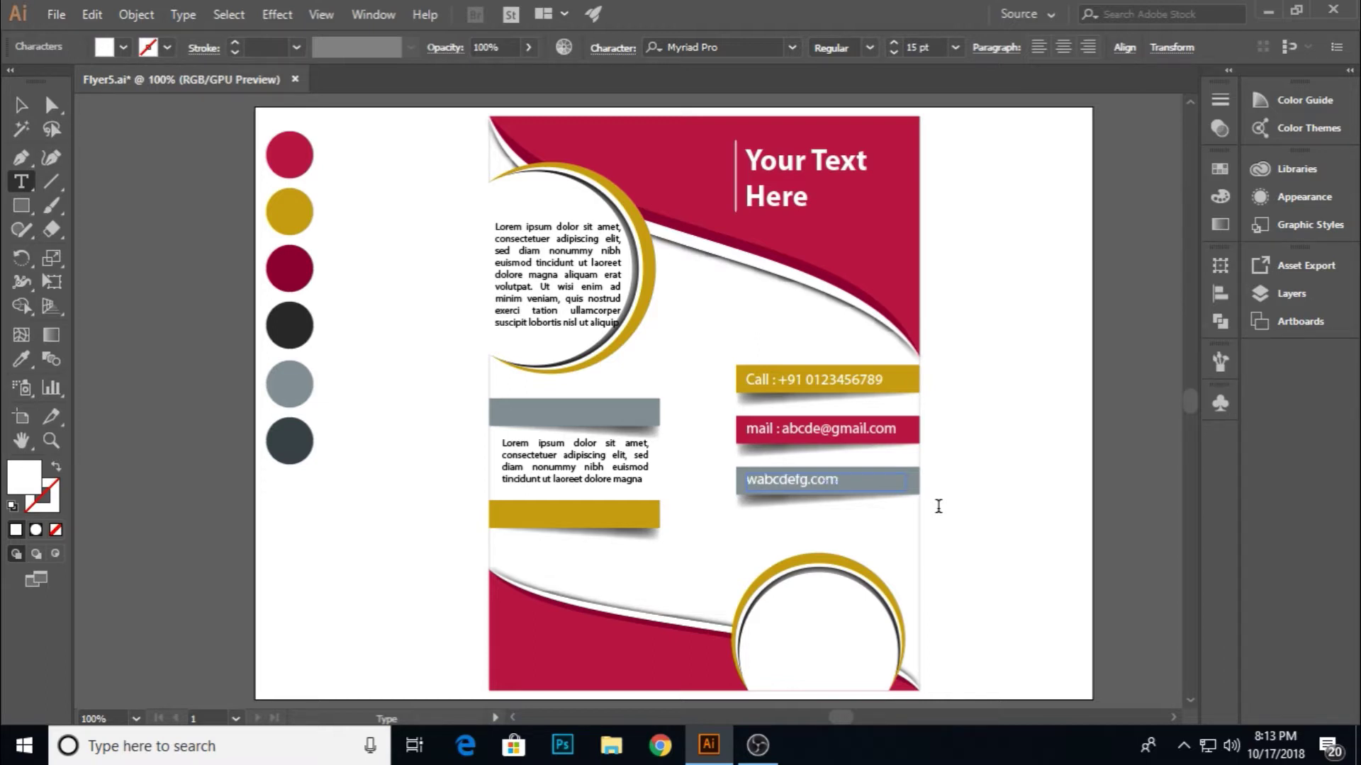
pyautogui.write('we')
pyautogui.write('b : www.')
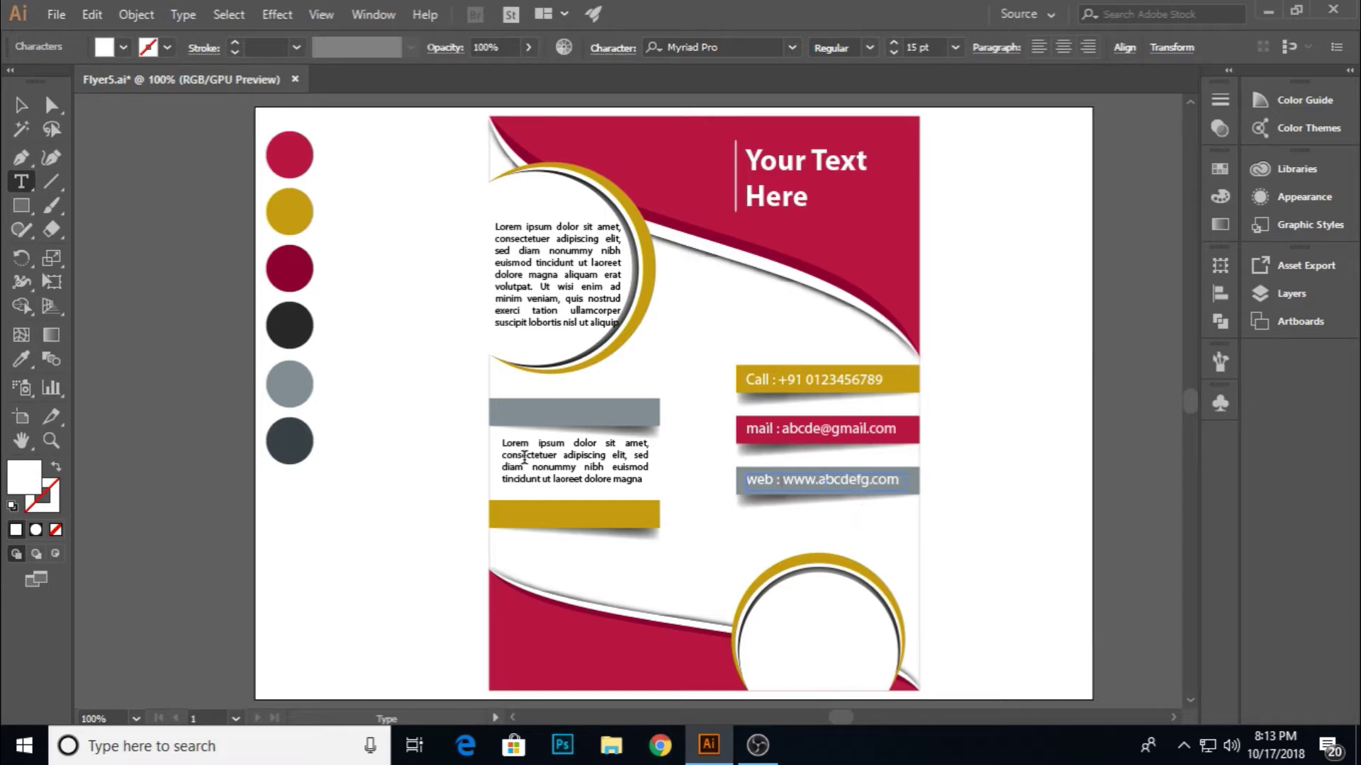
pyautogui.press('Escape')
pyautogui.click(140, 167)
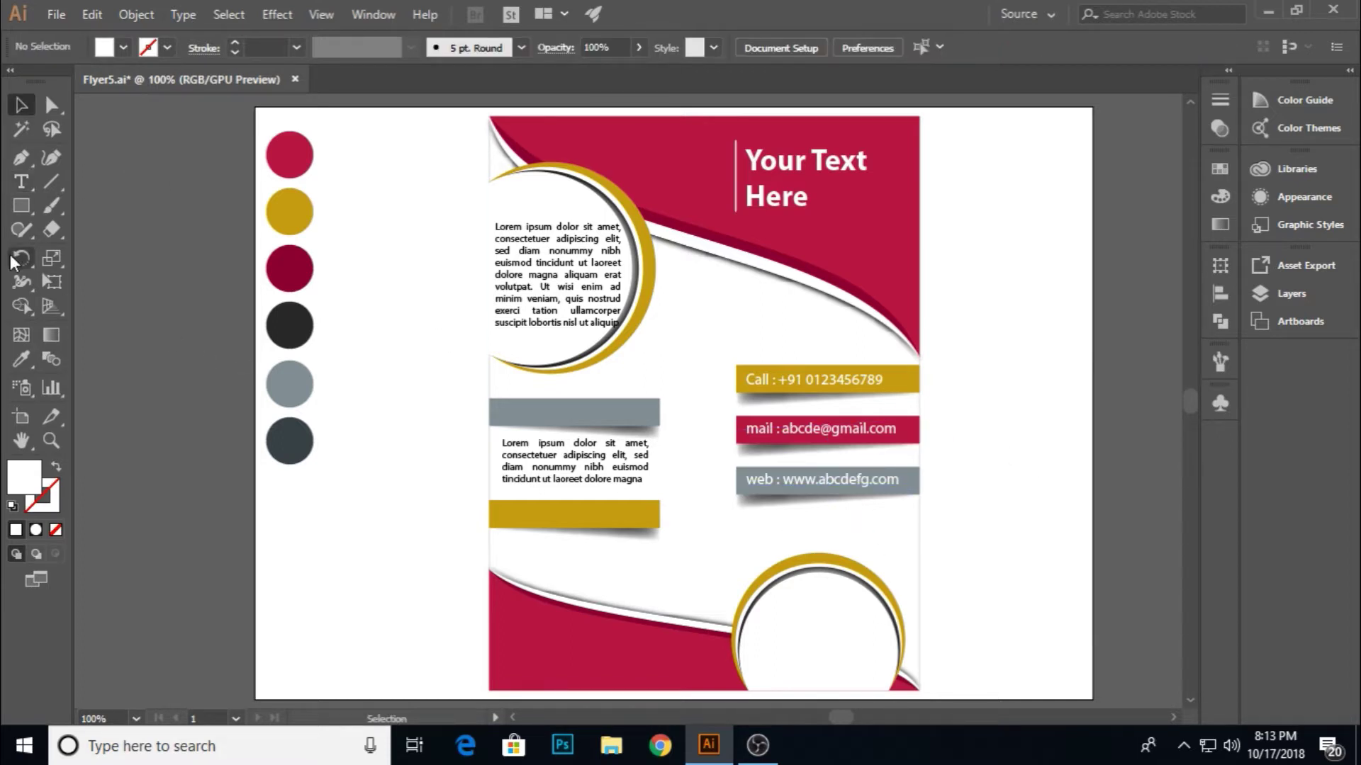
# - Place the Lorem ipsum dolor sit heading text onto the grey bar
pyautogui.press('t')
pyautogui.click(491, 408)
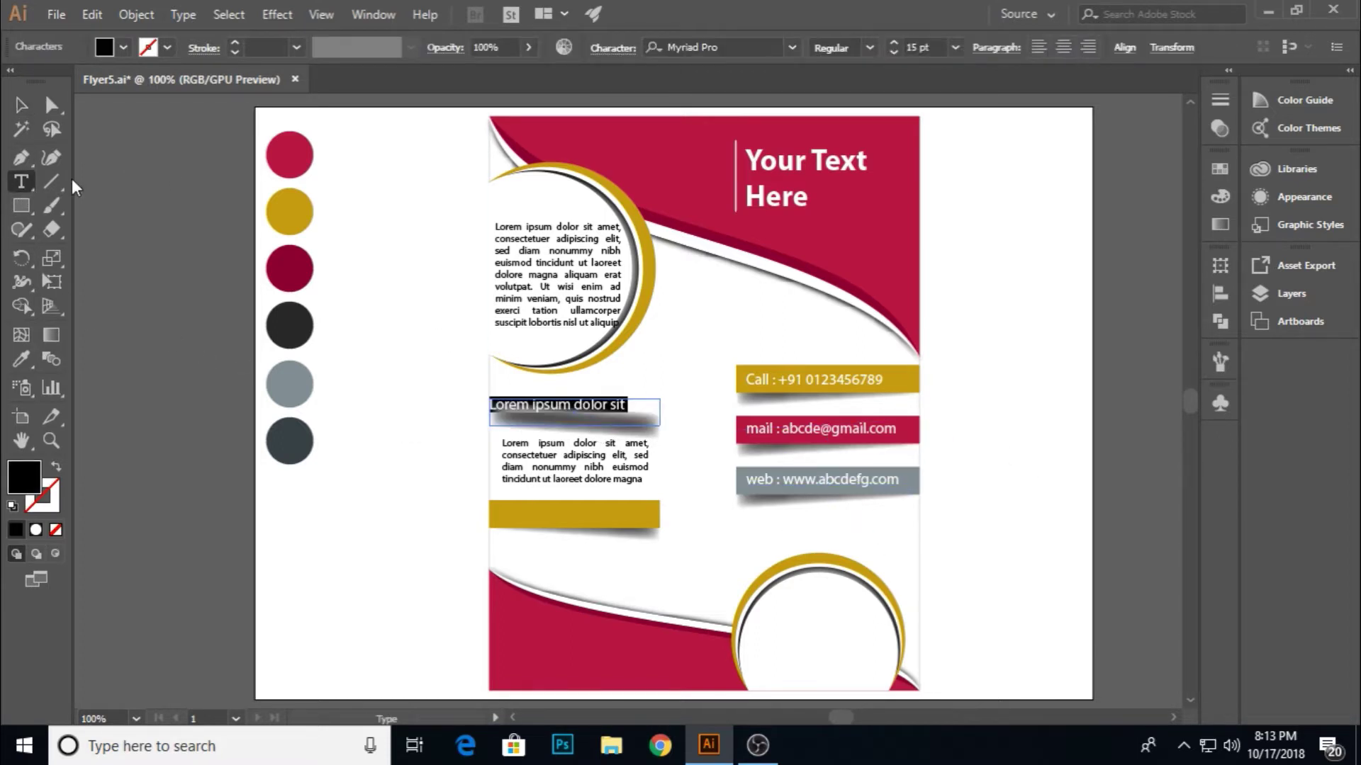
pyautogui.hotkey('ctrl', 'x')
pyautogui.moveTo(275, 527); pyautogui.dragTo(461, 549)
pyautogui.hotkey('ctrl', 'v')
pyautogui.press('Escape')
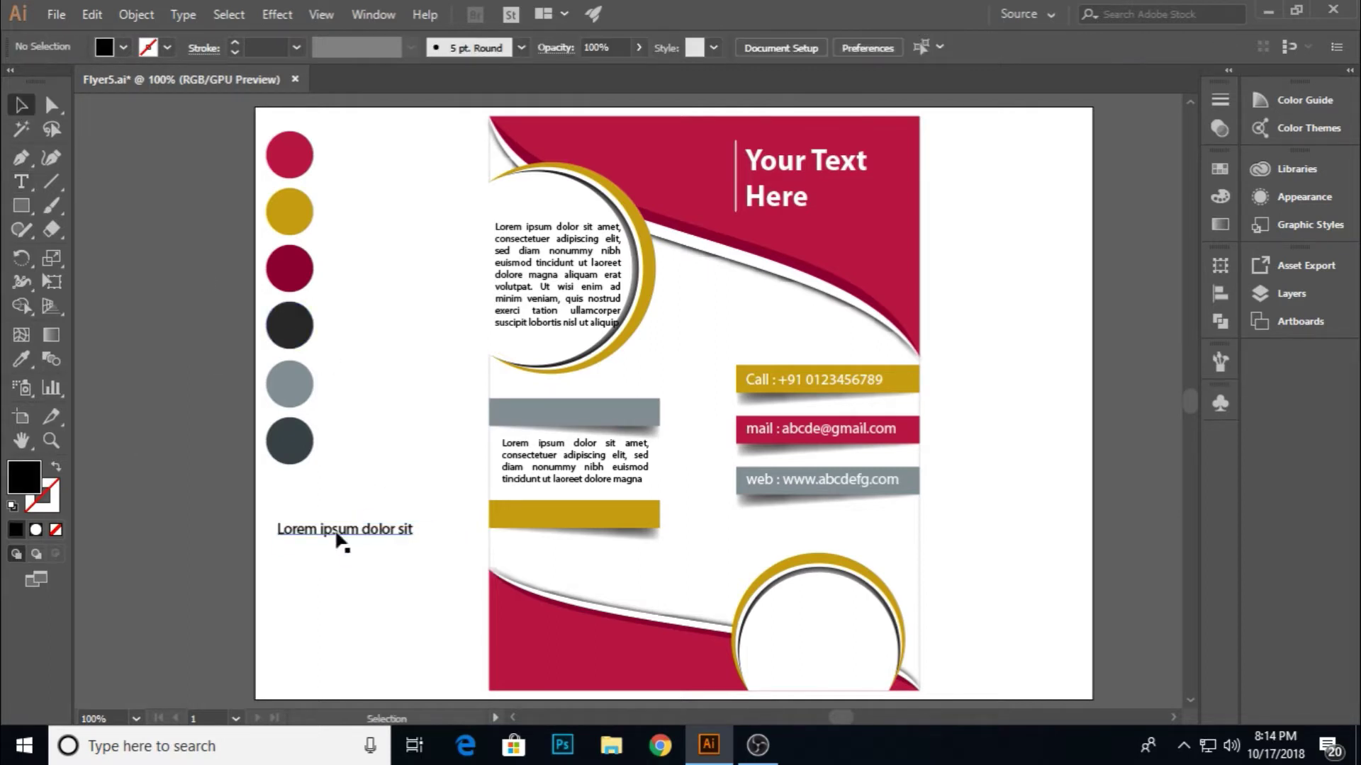
pyautogui.moveTo(339, 541); pyautogui.dragTo(555, 421)
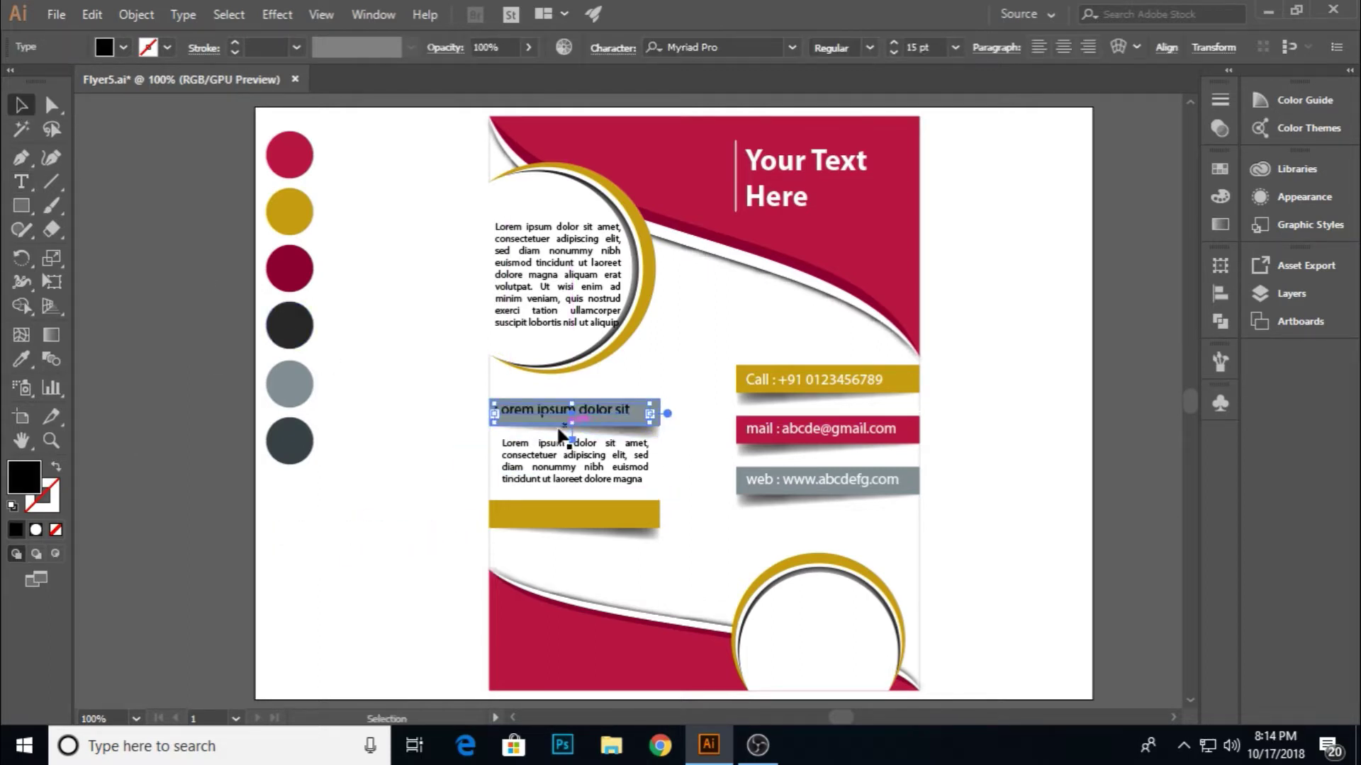
# - Set the heading's fill to white from the Swatches panel
pyautogui.click(1221, 174)
pyautogui.click(997, 230)
pyautogui.click(701, 397)
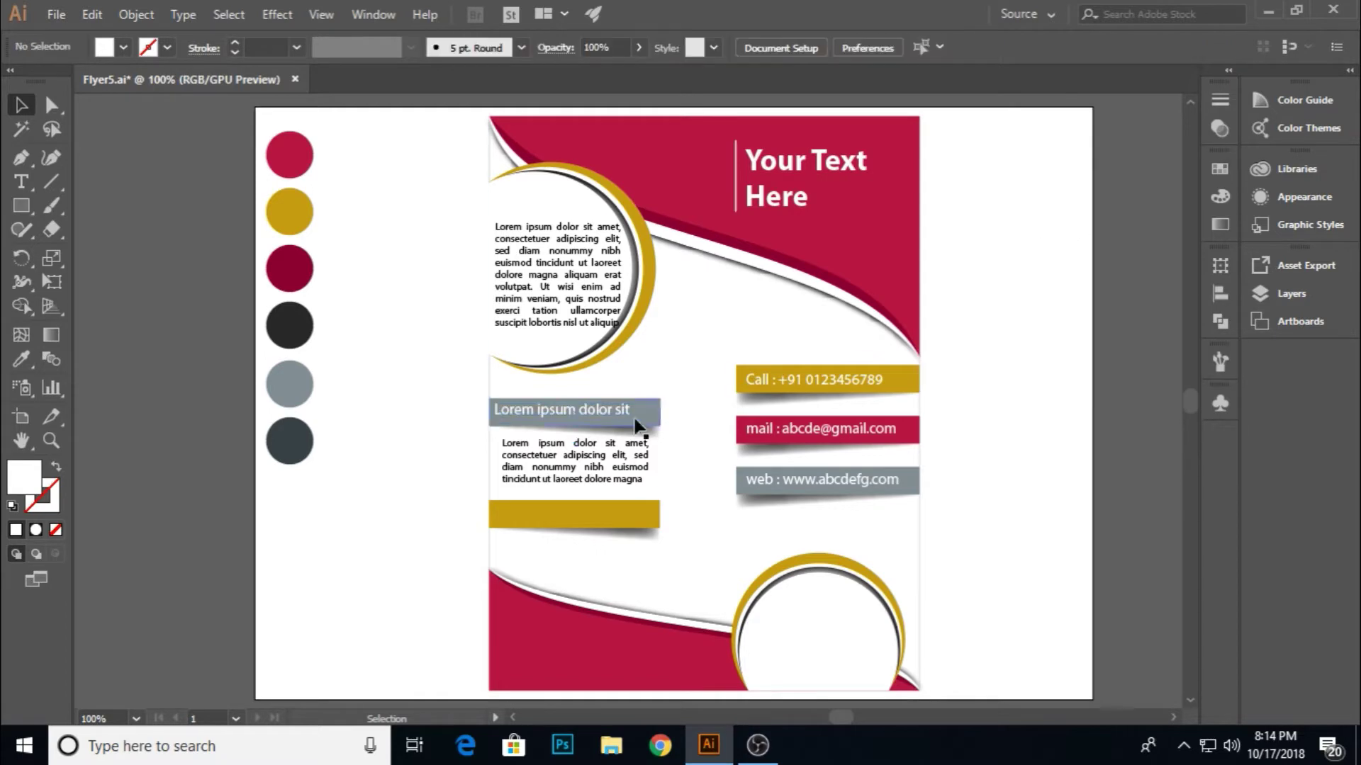
pyautogui.click(581, 413)
pyautogui.scroll(1, 525, 425)
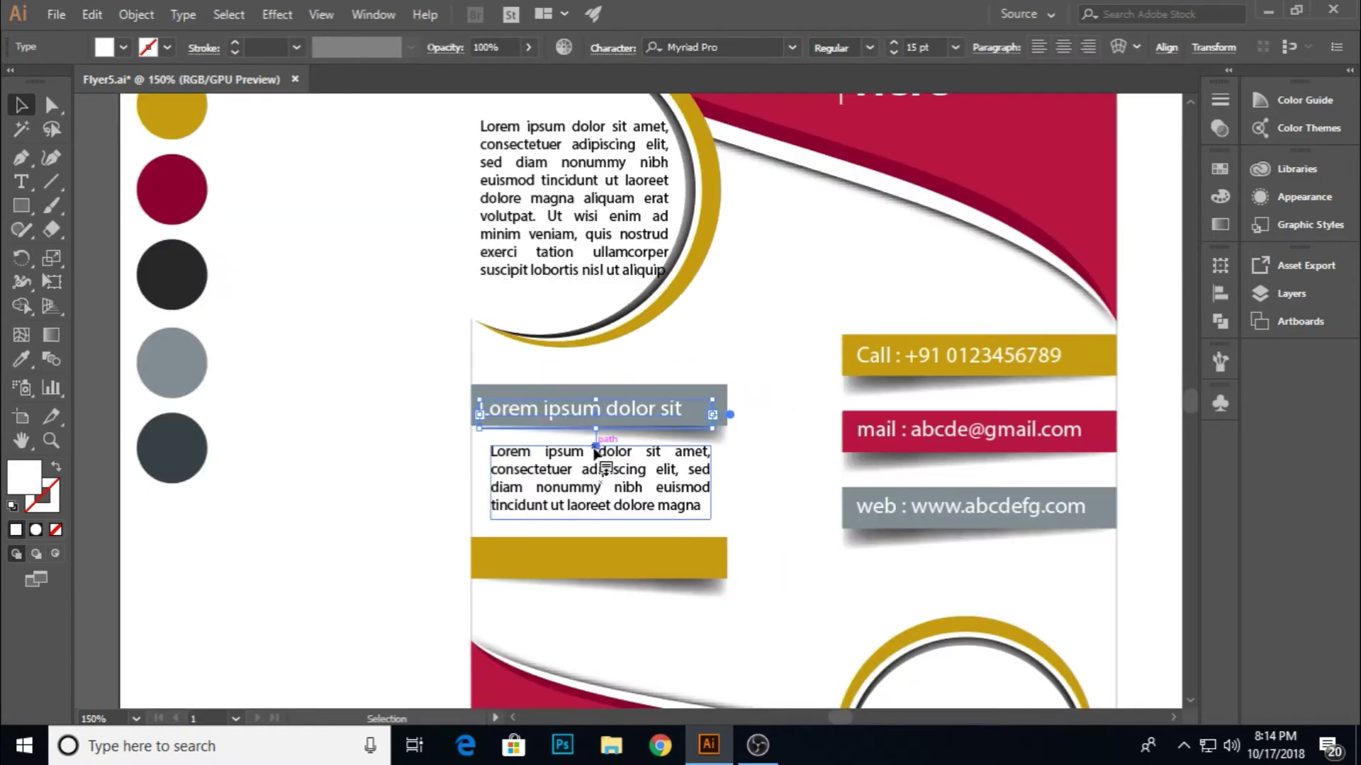
pyautogui.click(638, 433)
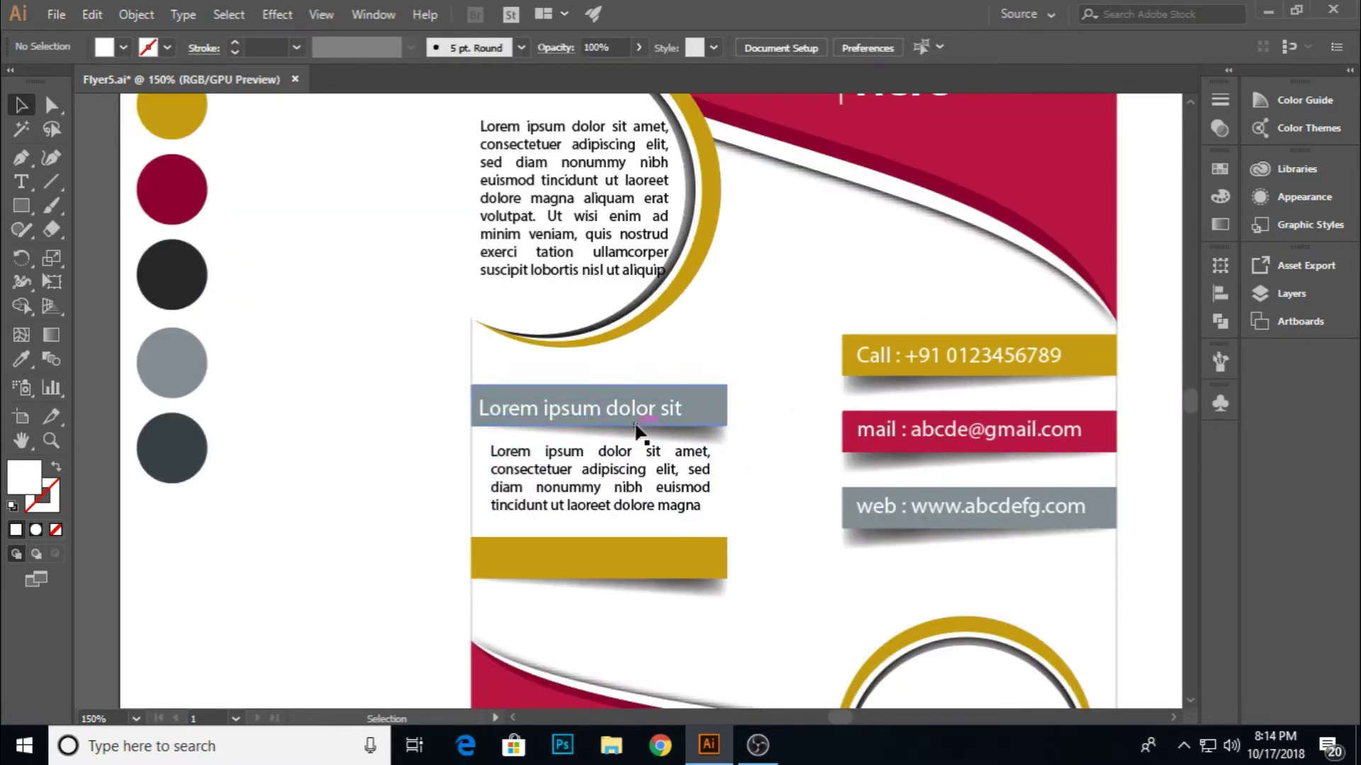
pyautogui.click(311, 400)
# - Centre the heading on the grey bar and copy it onto the gold bar
pyautogui.click(581, 407)
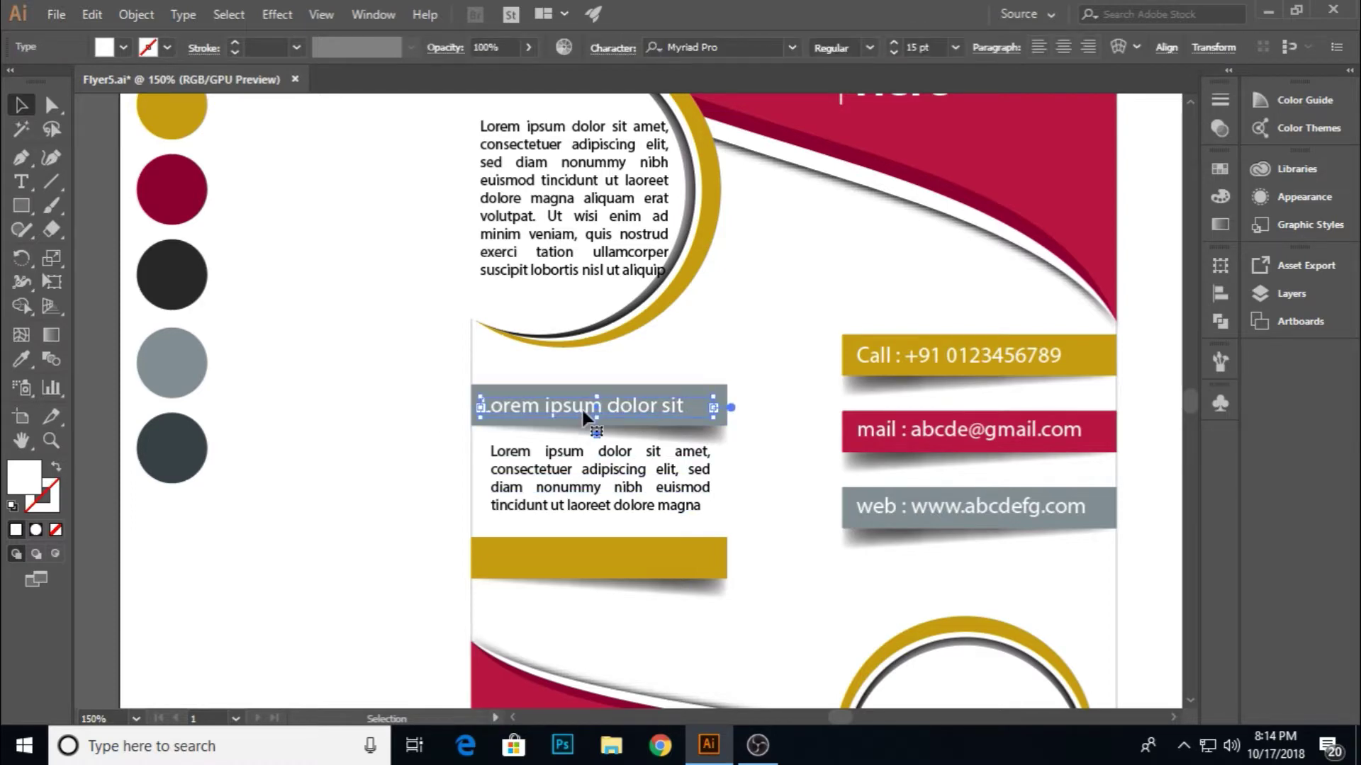
pyautogui.moveTo(581, 407)
pyautogui.mouseDown()
pyautogui.moveTo(597, 407)
pyautogui.moveTo(604, 561)
pyautogui.mouseUp()
pyautogui.click(496, 443)
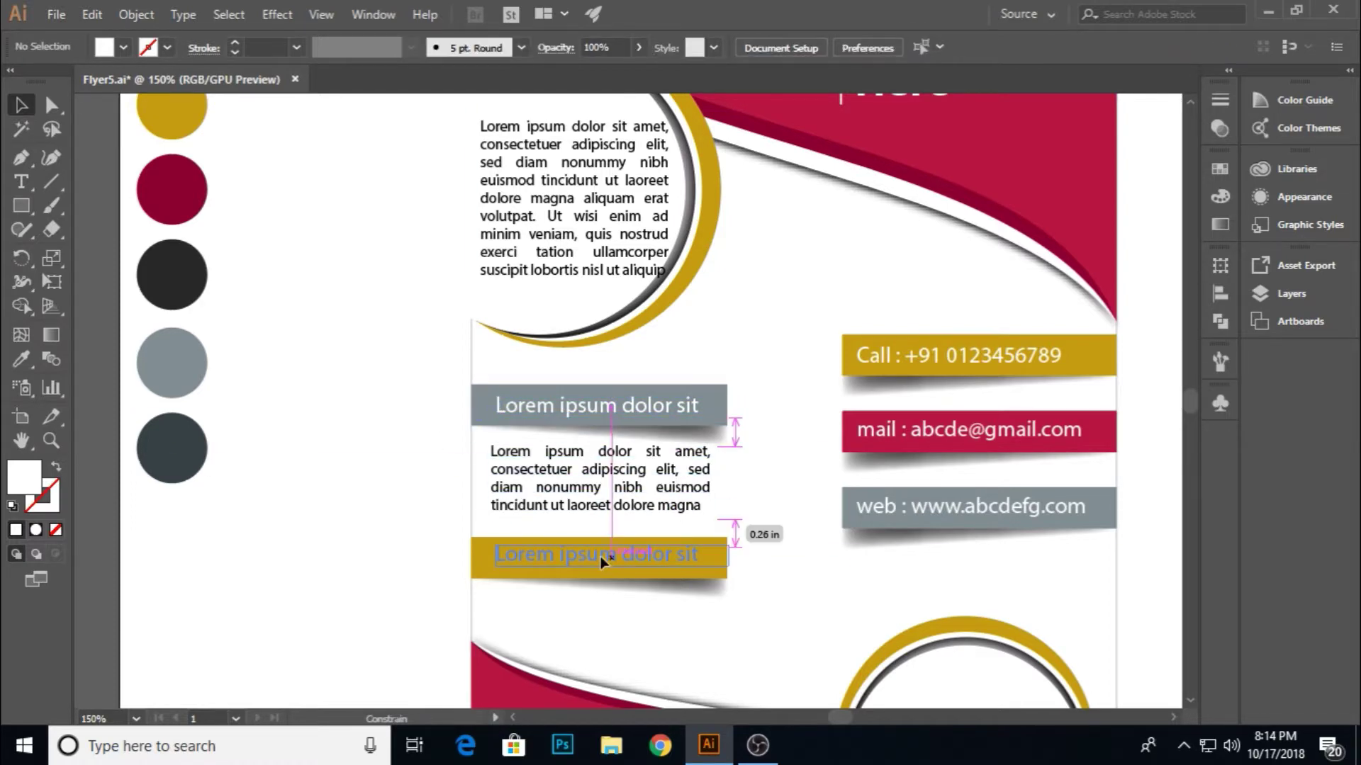
pyautogui.scroll(-3, 1082, 410)
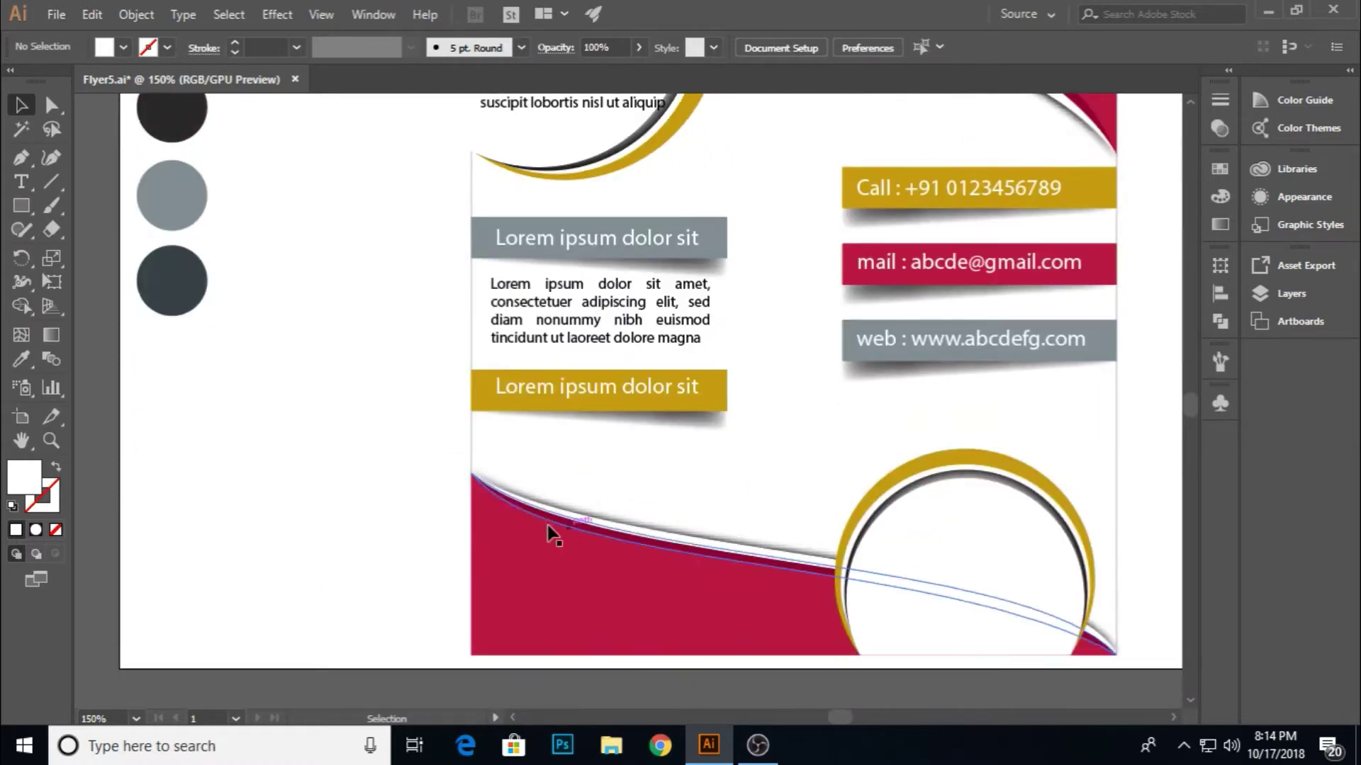
# - Copy the Your Text Here title into the bottom circle and bring it to front
pyautogui.press('t')
pyautogui.hotkey('ctrl', '-')
pyautogui.scroll(3, 1068, 182)
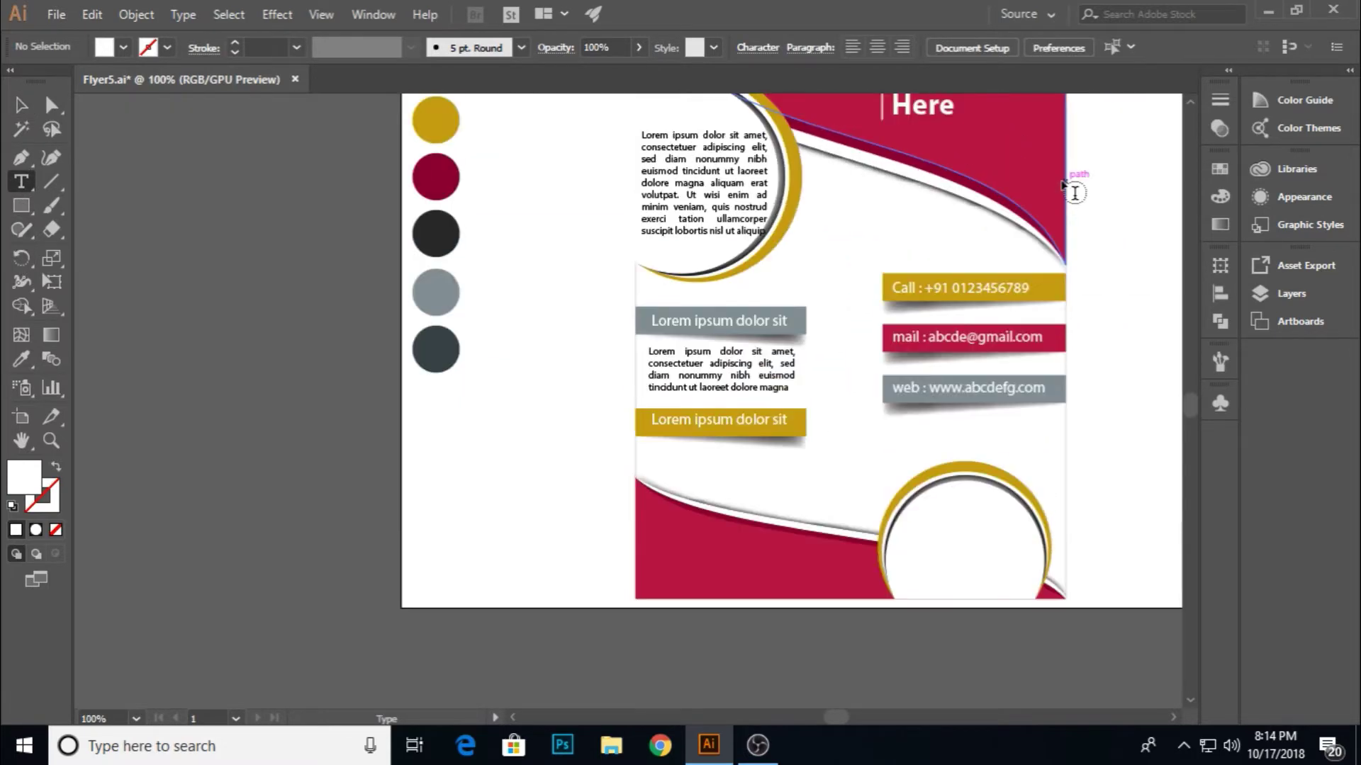
pyautogui.scroll(3, 1069, 182)
pyautogui.press('v')
pyautogui.moveTo(943, 145); pyautogui.dragTo(953, 616)
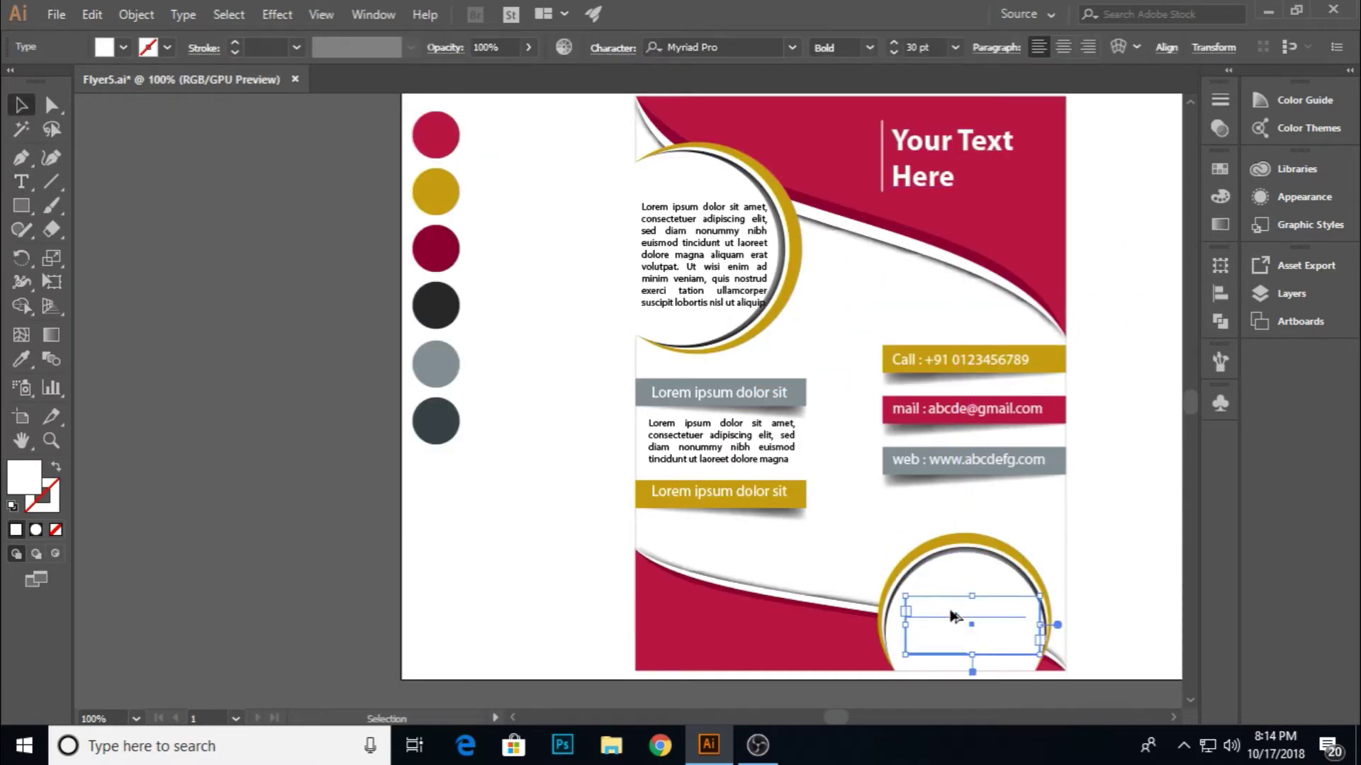
pyautogui.rightClick(990, 618)
pyautogui.click(833, 502)
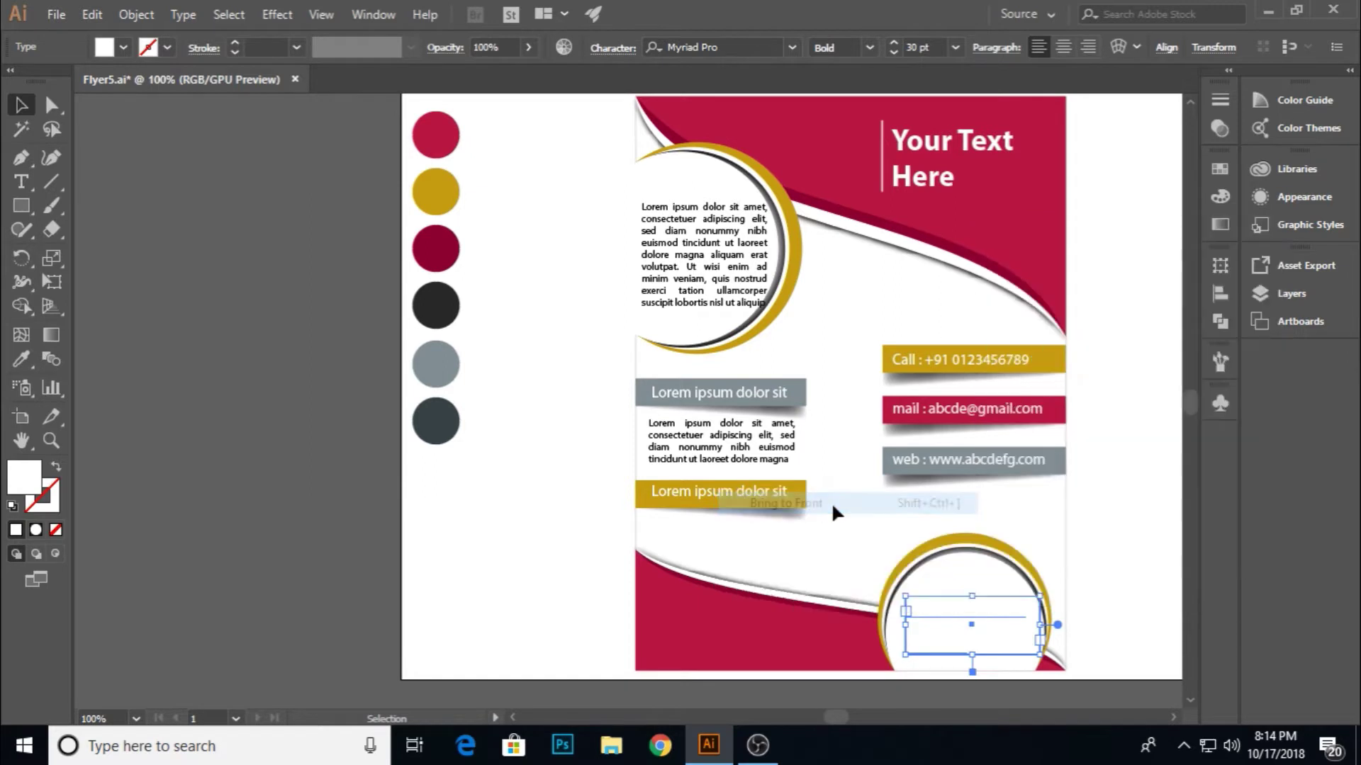
# - Make the copied title black and centre-aligned within the circle
pyautogui.click(1220, 169)
pyautogui.click(1007, 222)
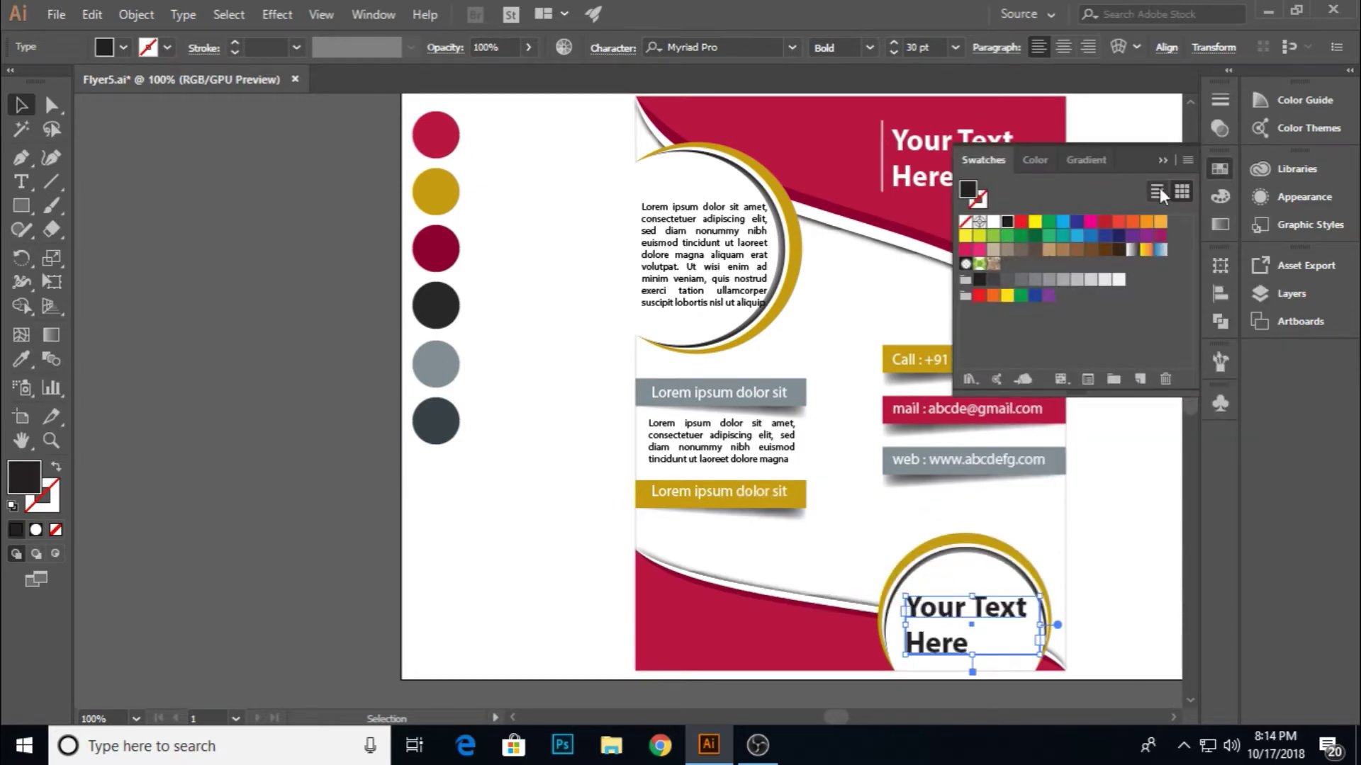
pyautogui.click(1063, 46)
pyautogui.moveTo(987, 594); pyautogui.dragTo(978, 594)
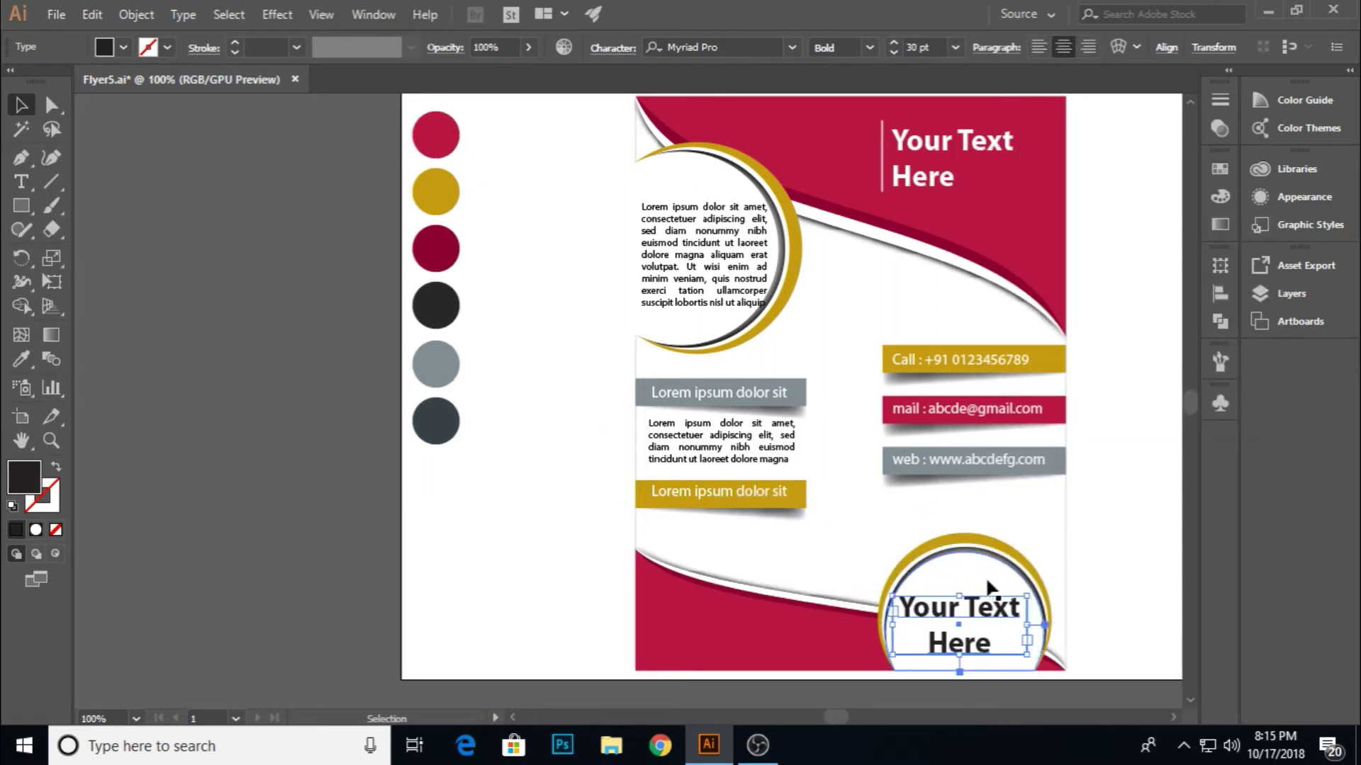
# - Retype the copied title as Image Here and nudge it up slightly
pyautogui.click(22, 182)
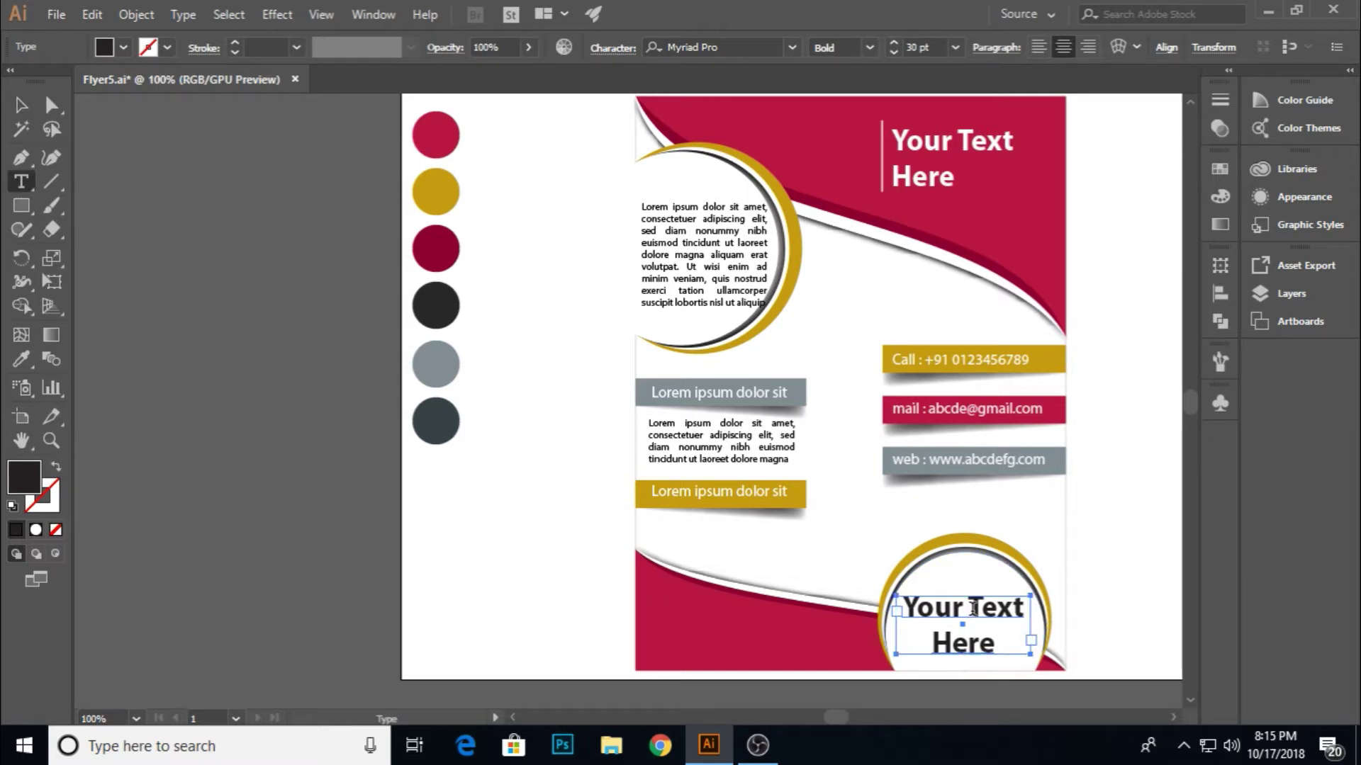
pyautogui.doubleClick(995, 607)
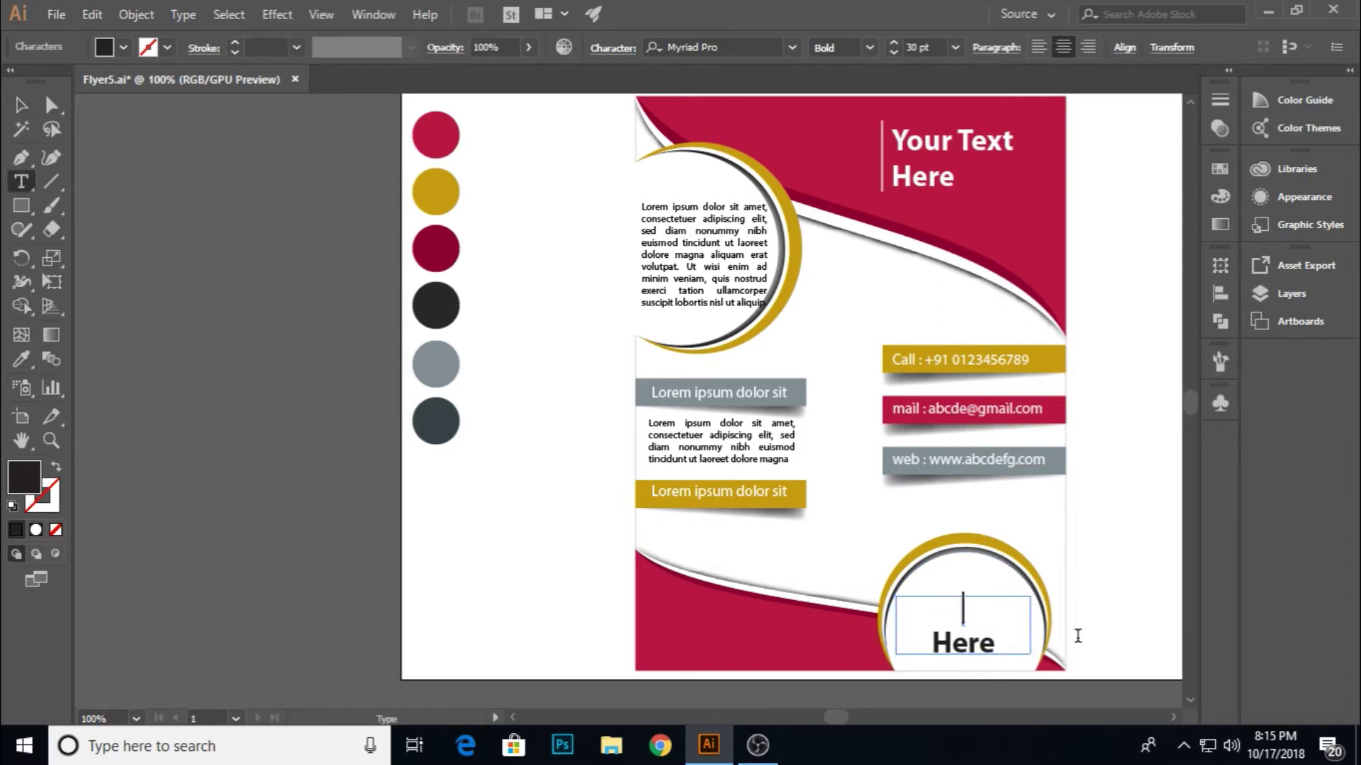
pyautogui.write('Image')
pyautogui.press('Escape')
pyautogui.scroll(-2, 1037, 413)
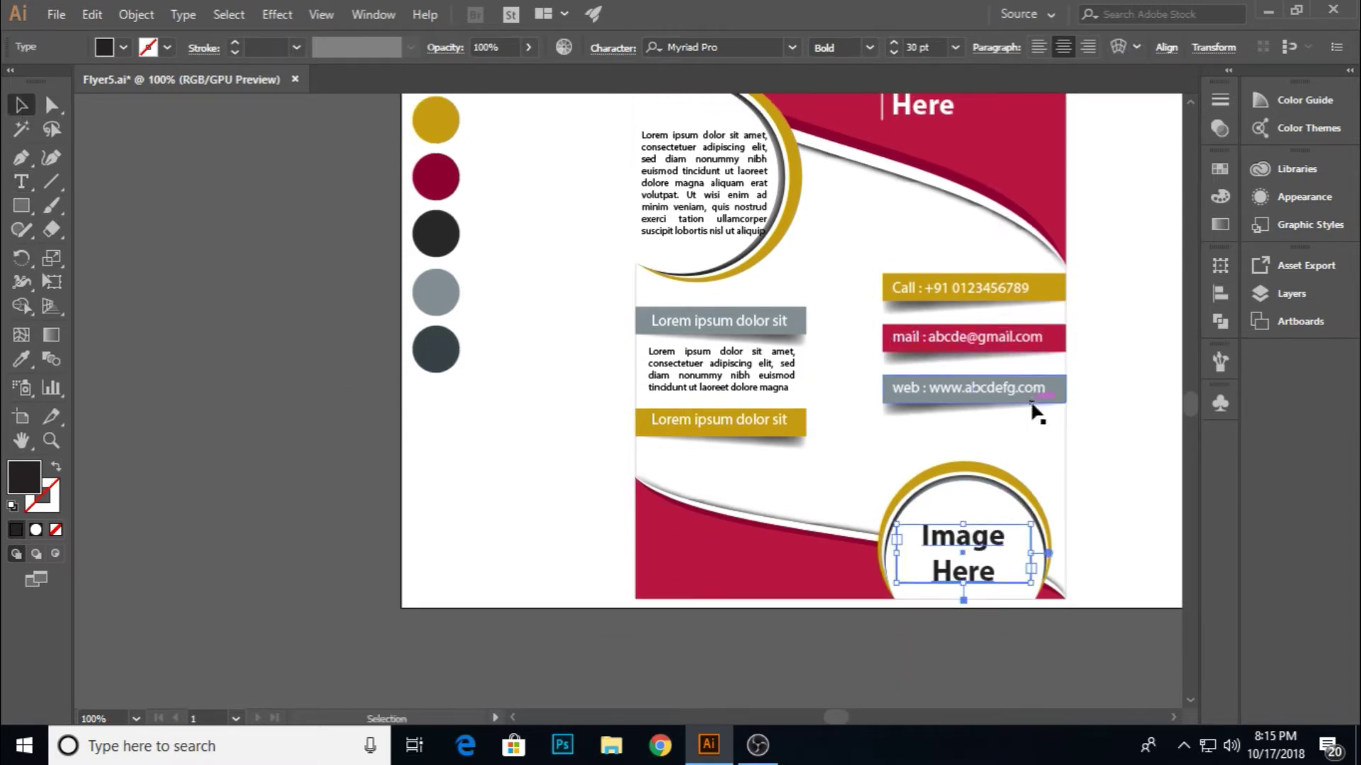
pyautogui.press('Up')
pyautogui.press('Up')
pyautogui.press('Up')
pyautogui.click(1165, 471)
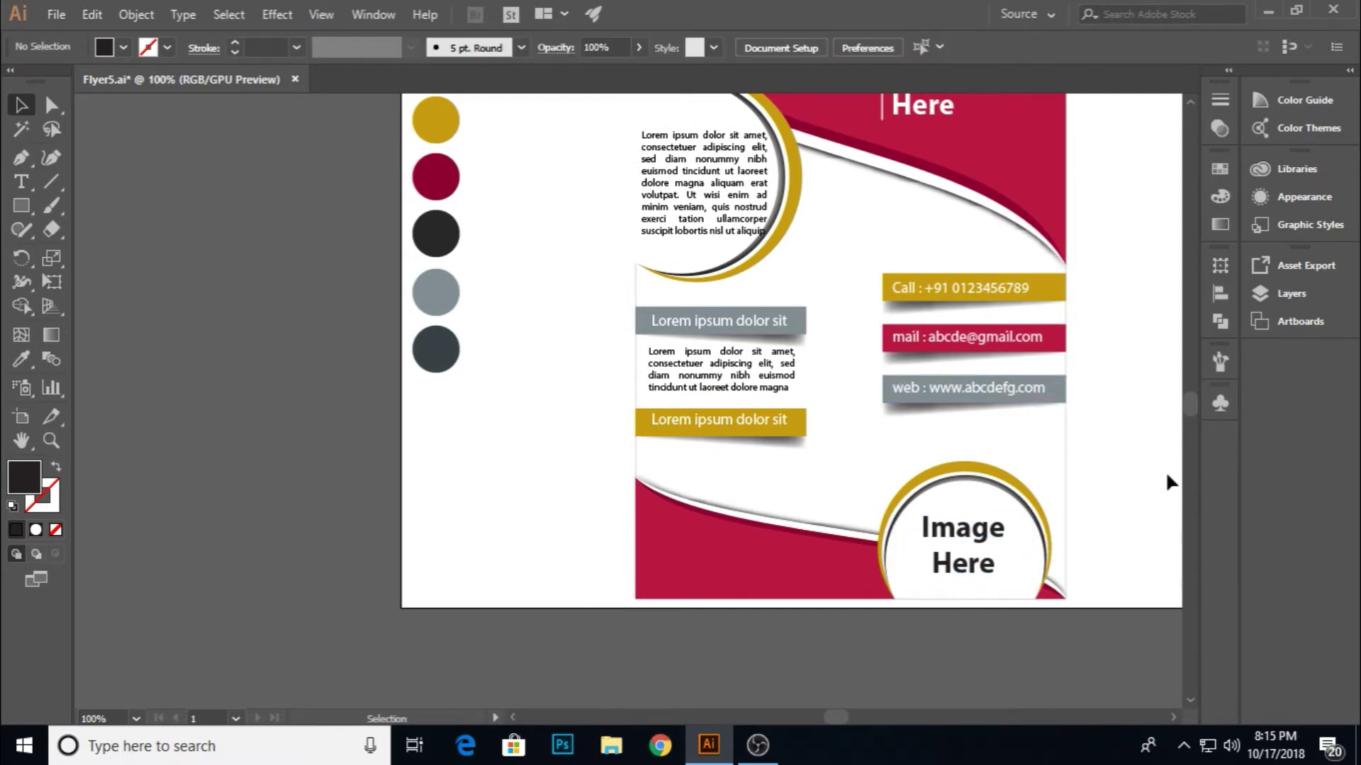
pyautogui.click(978, 535)
# - Colour the Image Here text dark red with the Eyedropper
pyautogui.click(21, 359)
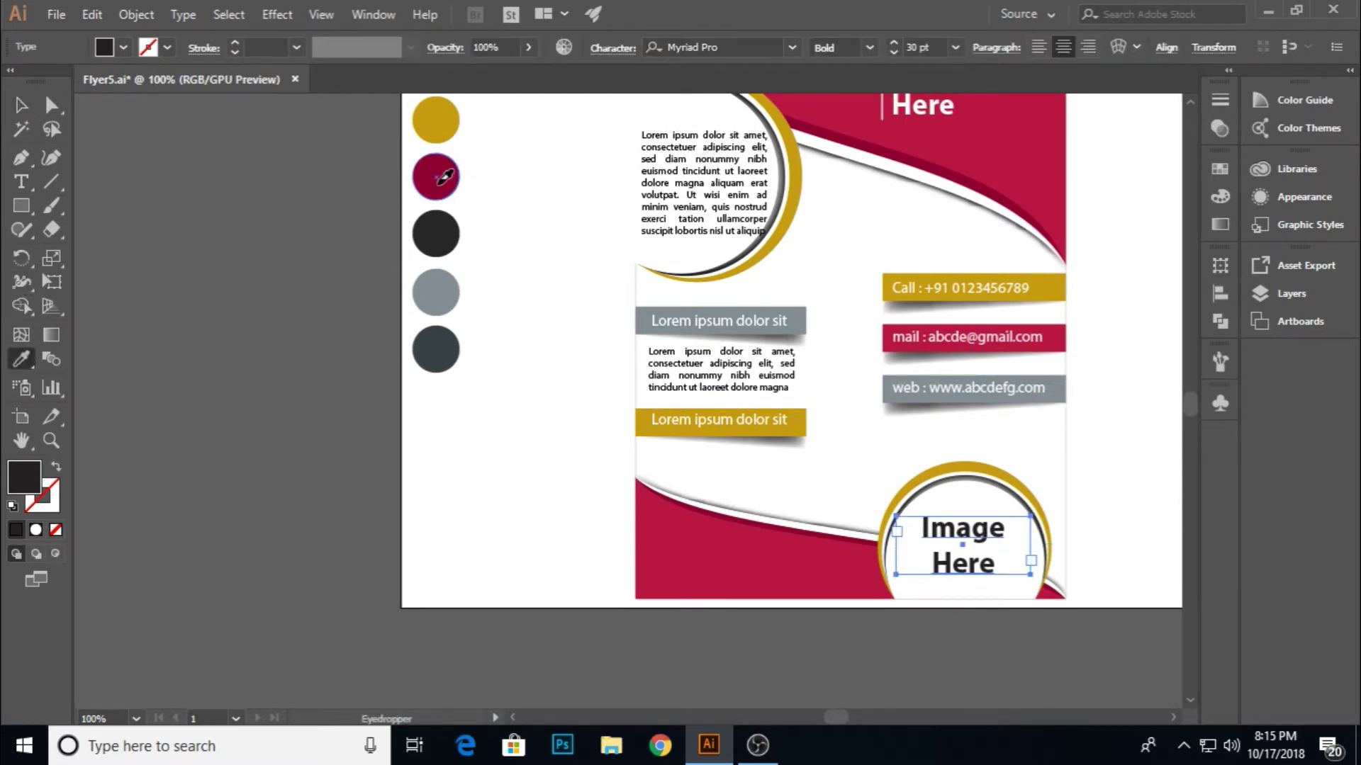
pyautogui.click(436, 176)
pyautogui.press('v')
pyautogui.click(374, 177)
pyautogui.scroll(-1, 921, 248)
# - Add a Headline text box beside the gold colour sample
pyautogui.scroll(4, 928, 256)
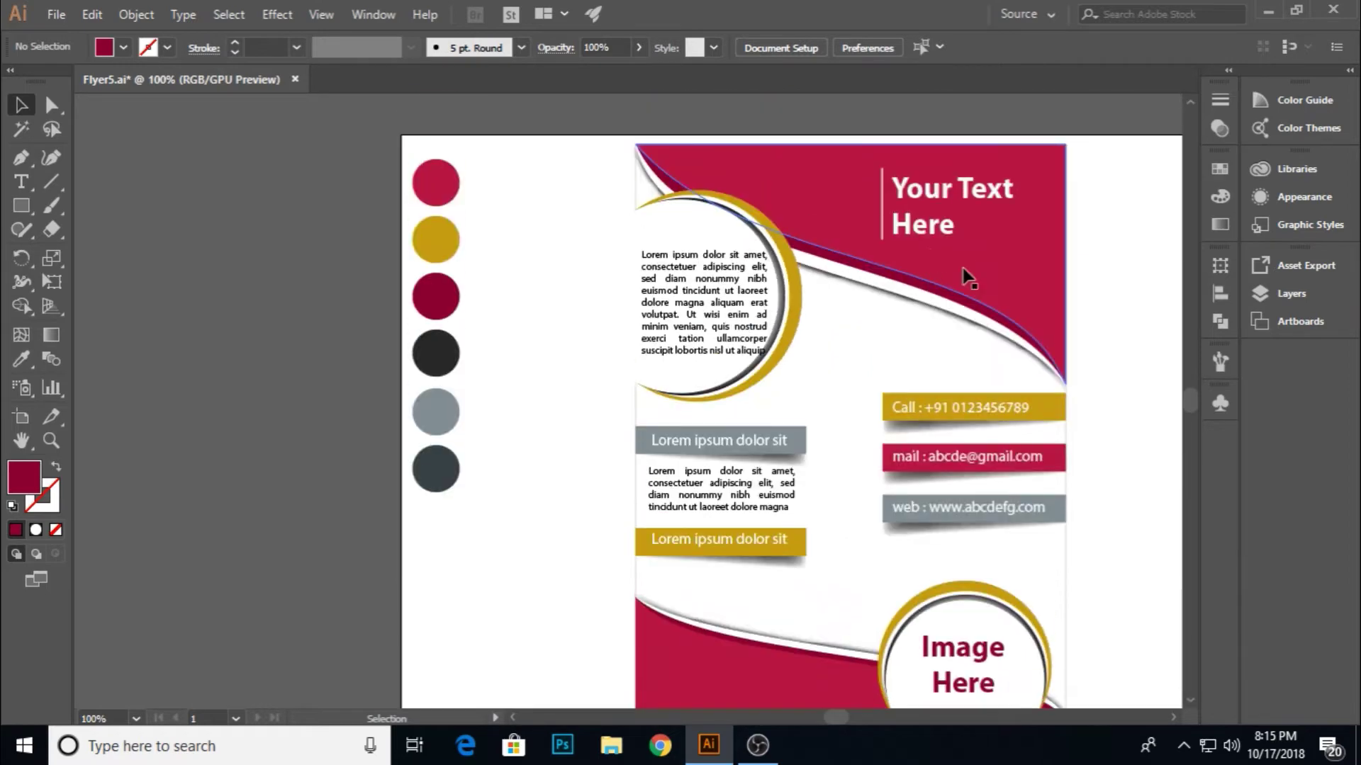
pyautogui.moveTo(1103, 383); pyautogui.dragTo(941, 361)
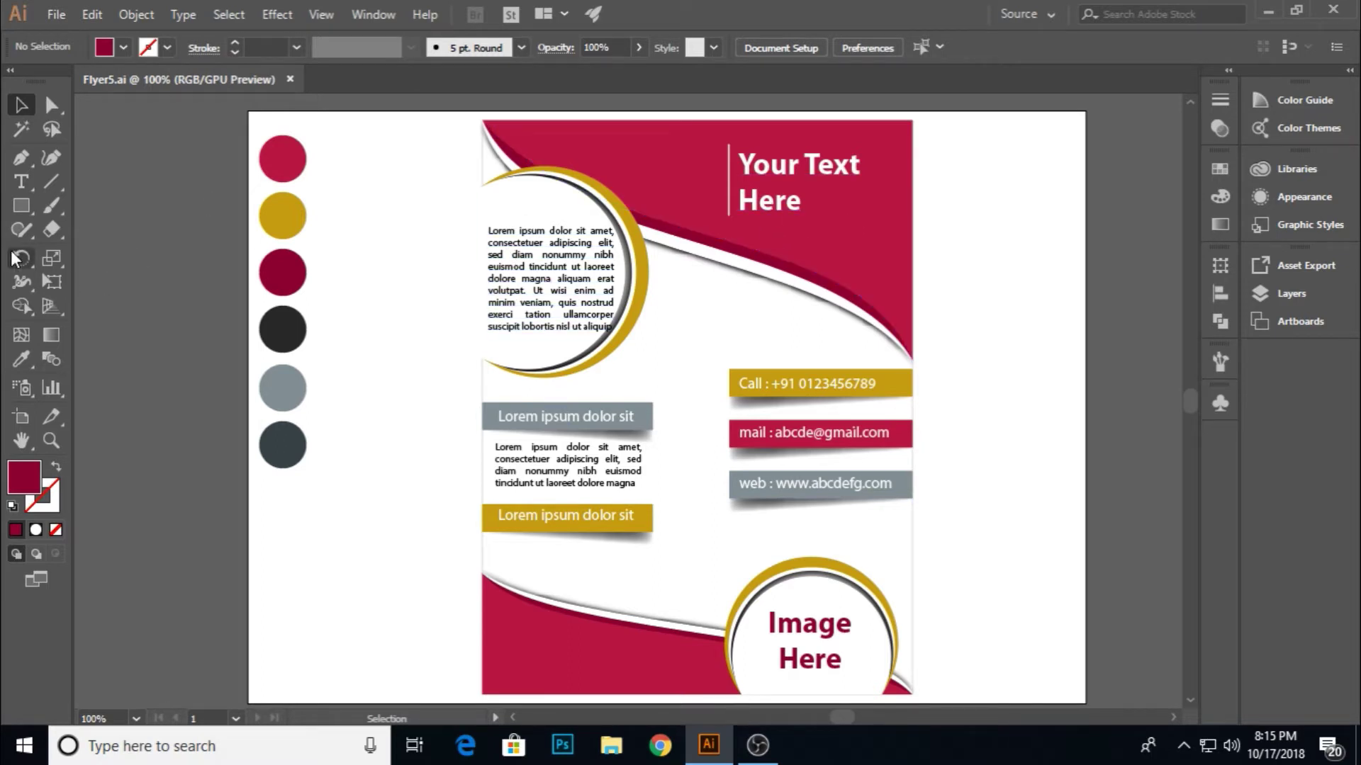
pyautogui.press('t')
pyautogui.moveTo(326, 224); pyautogui.dragTo(431, 250)
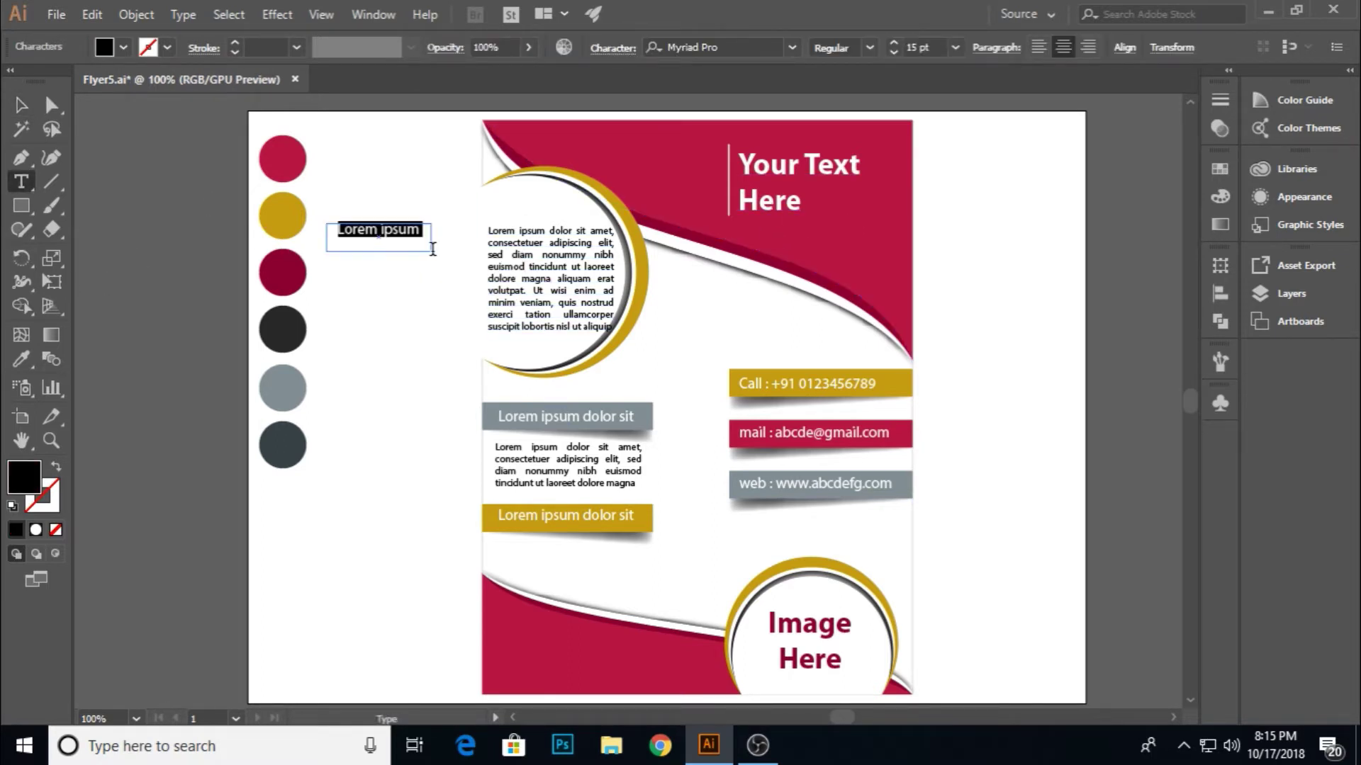
pyautogui.write('Headline')
pyautogui.press('Escape')
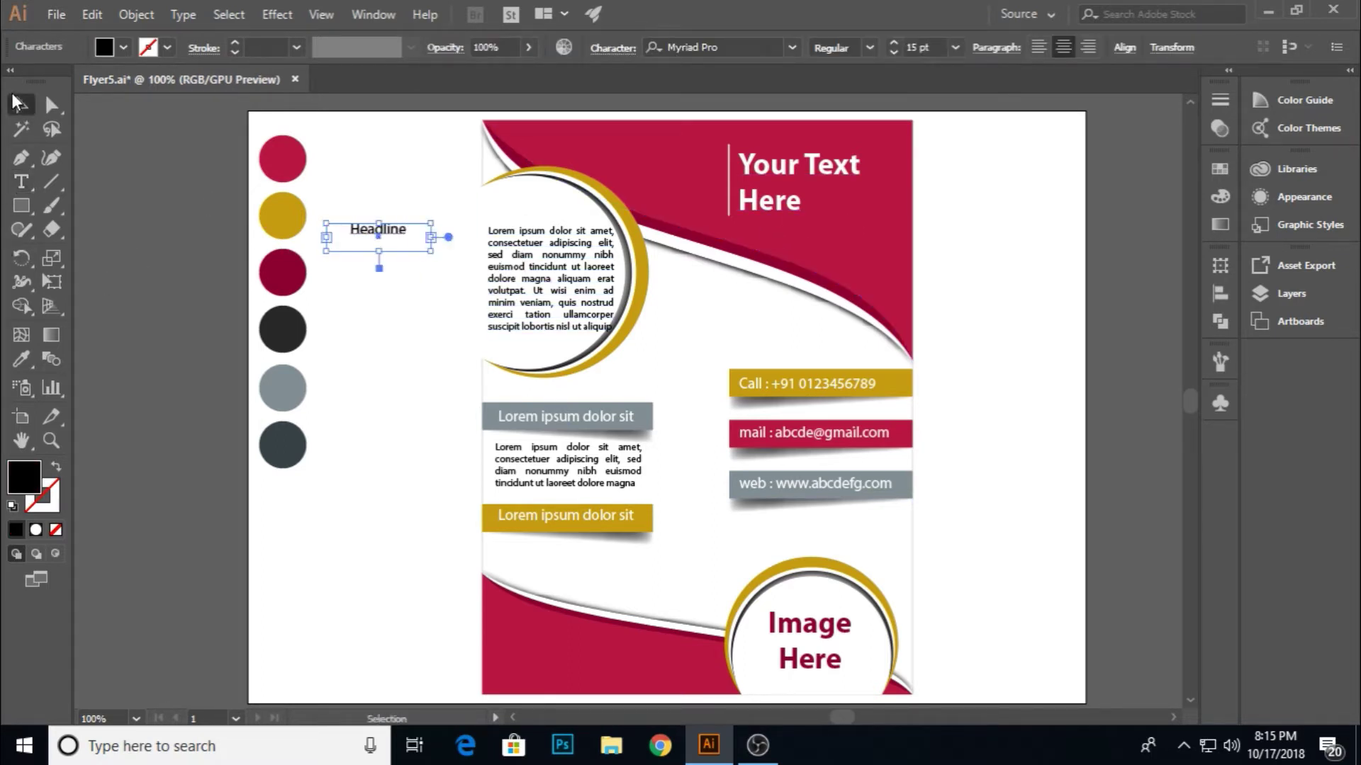
# - Make Headline bold and move it into the top circle above the paragraph
pyautogui.click(869, 48)
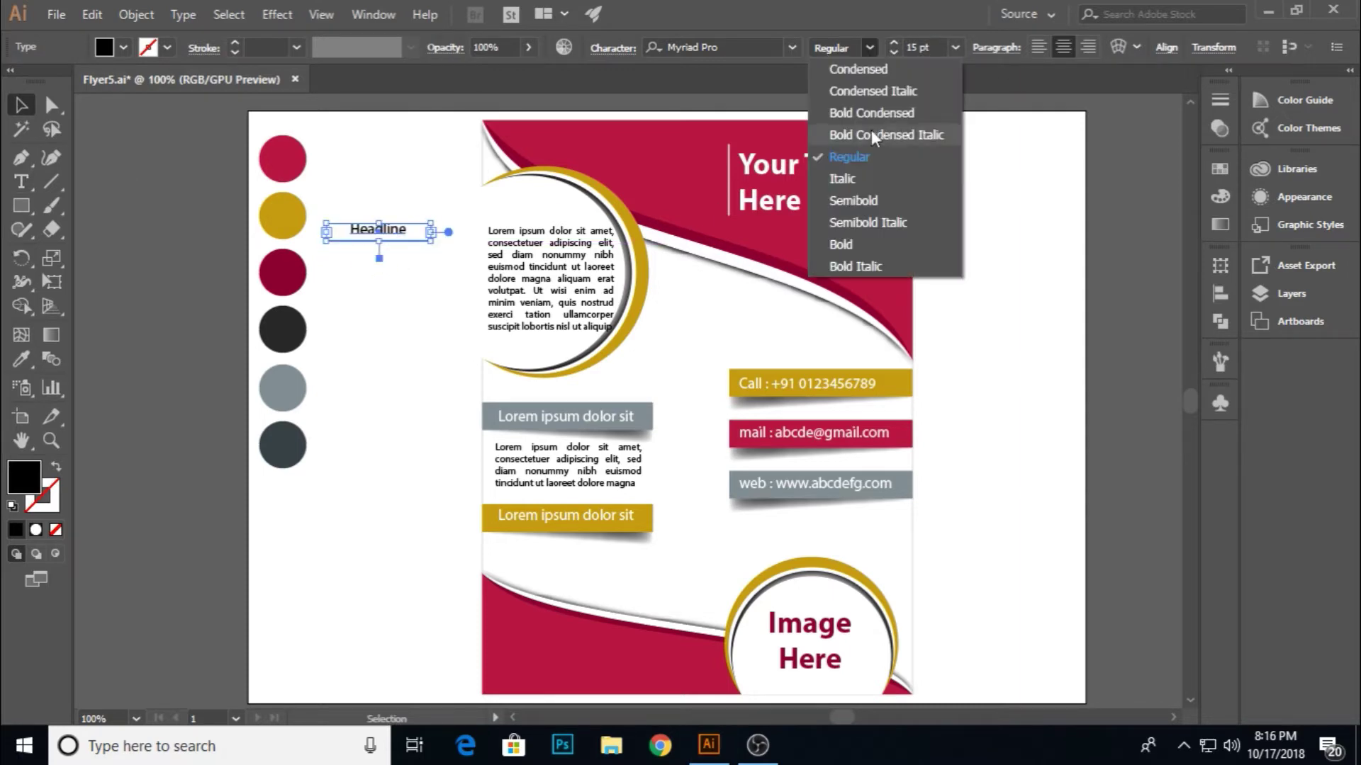
pyautogui.click(839, 241)
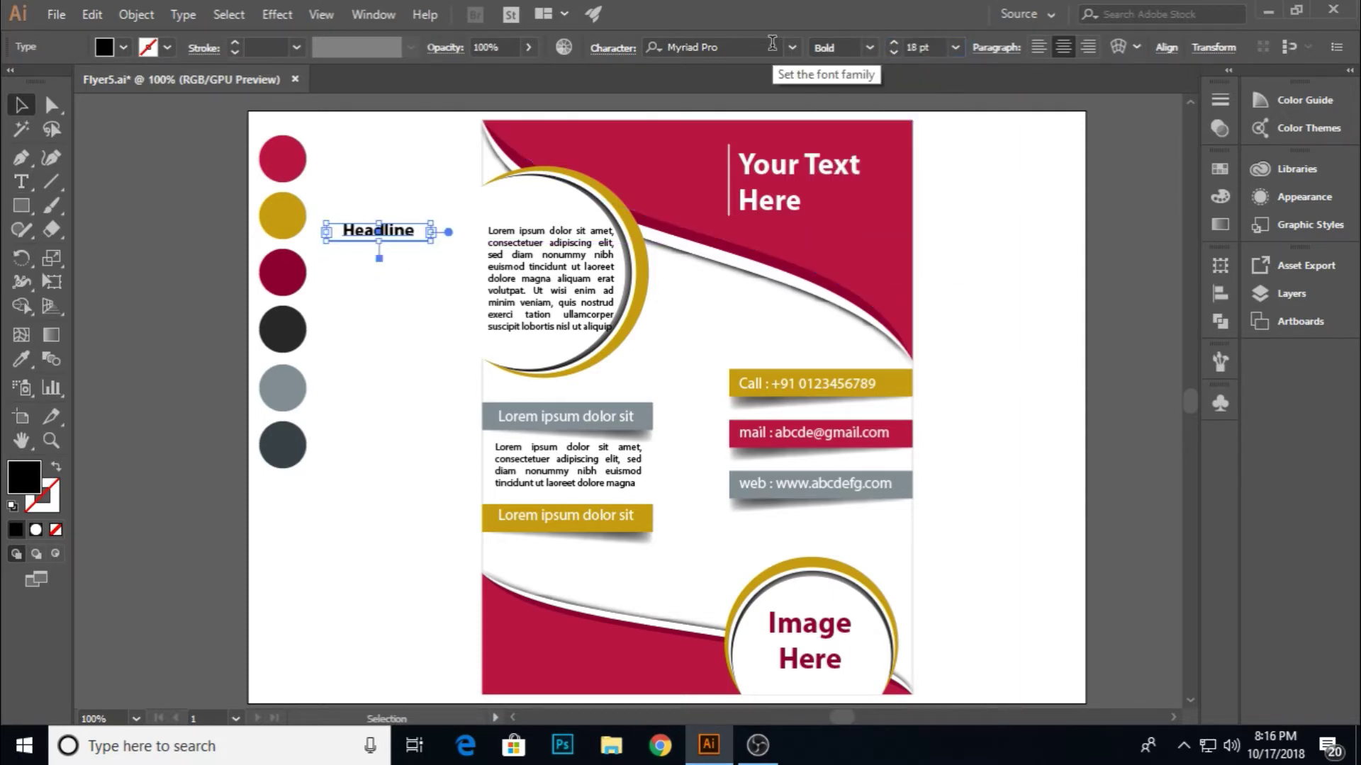
pyautogui.click(405, 238)
pyautogui.moveTo(381, 235); pyautogui.dragTo(527, 221)
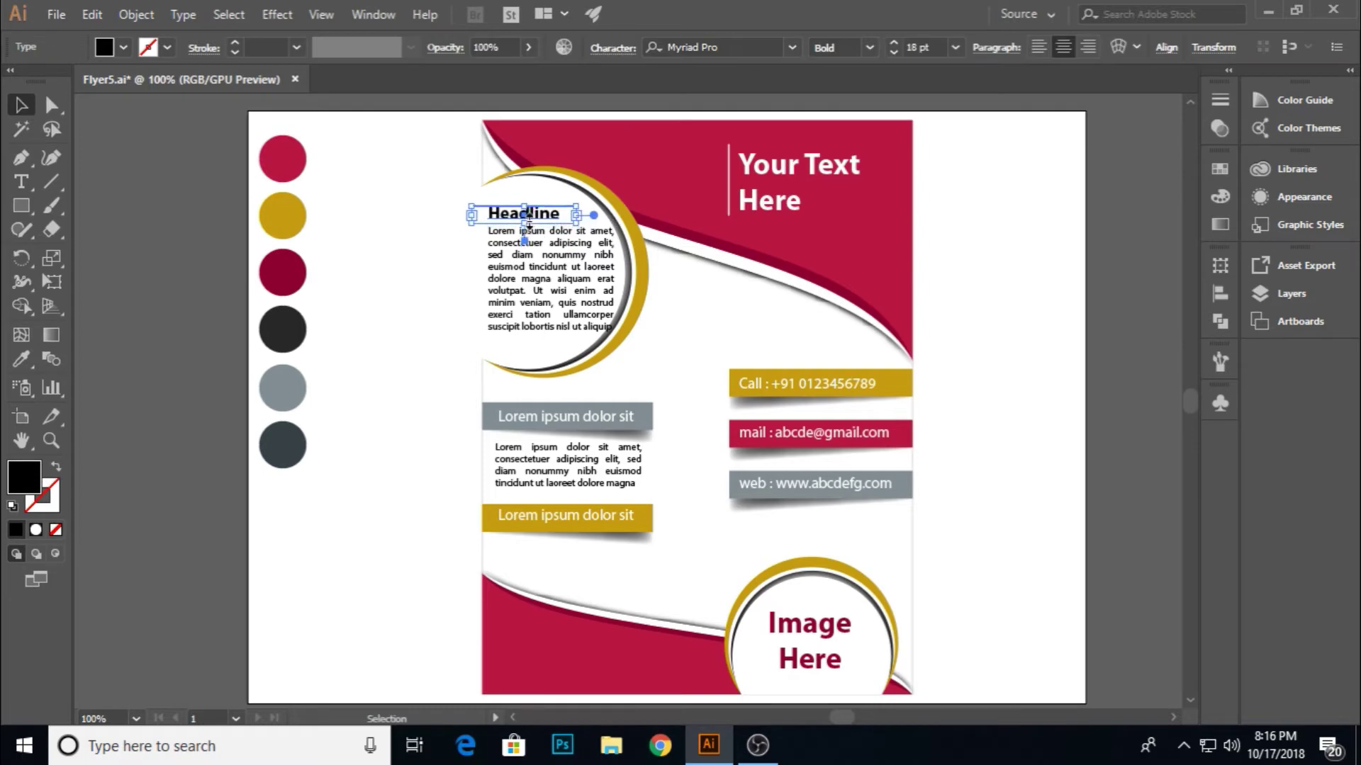
pyautogui.click(464, 424)
pyautogui.scroll(-1, 1040, 389)
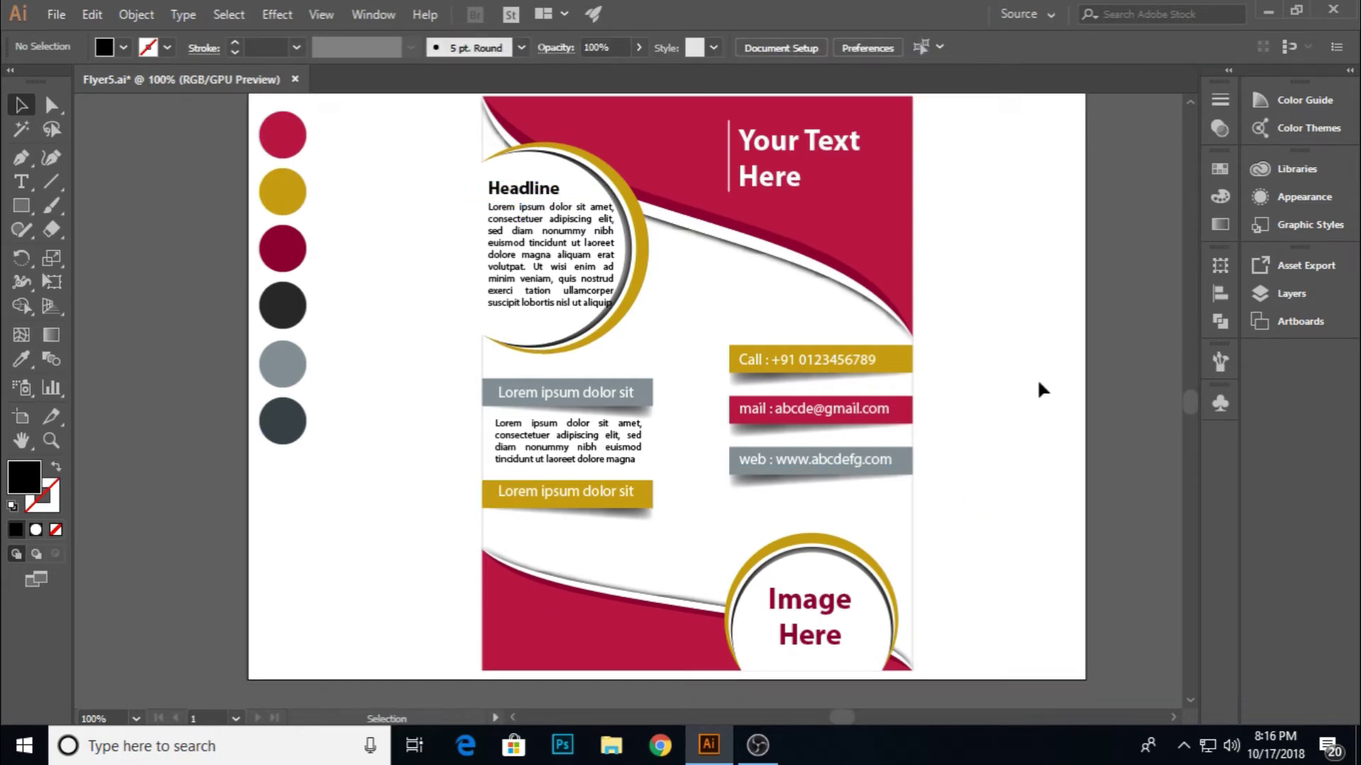
# - Copy the body paragraph onto the lower red band
pyautogui.click(25, 190)
pyautogui.click(498, 425)
pyautogui.hotkey('ctrl', 'a')
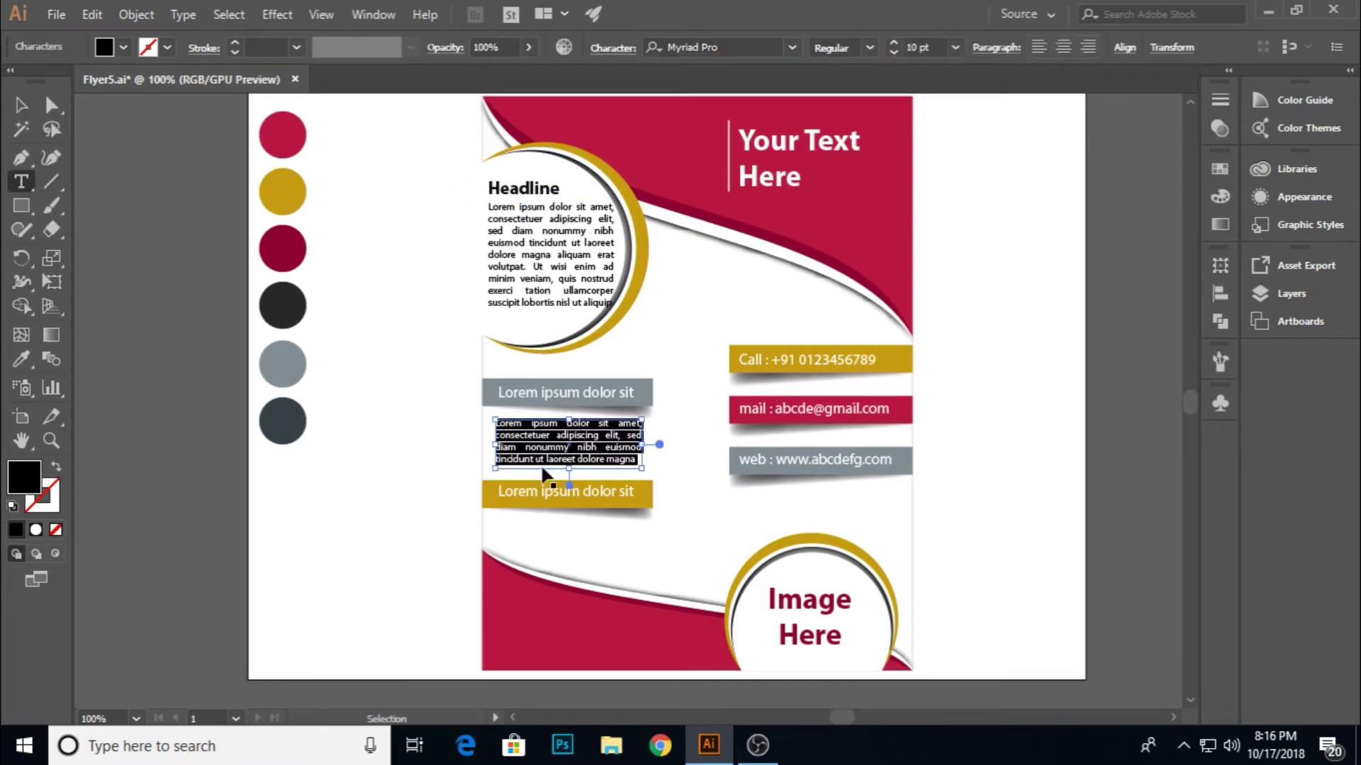
pyautogui.click(500, 460)
pyautogui.press('Escape')
pyautogui.hotkey('ctrl', 'v')
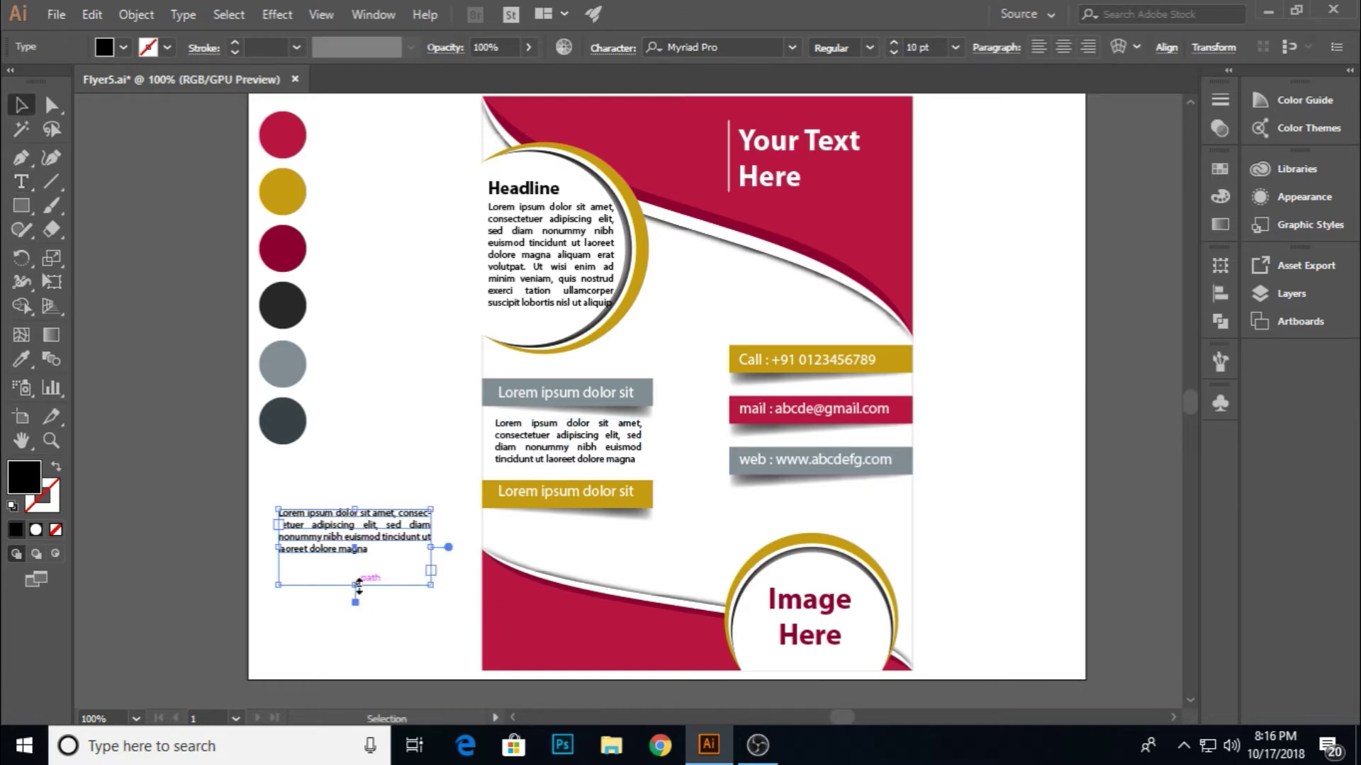
pyautogui.moveTo(355, 547); pyautogui.dragTo(570, 645)
# - Set the copied paragraph's fill to white
pyautogui.click(1220, 169)
pyautogui.click(980, 207)
pyautogui.click(1123, 190)
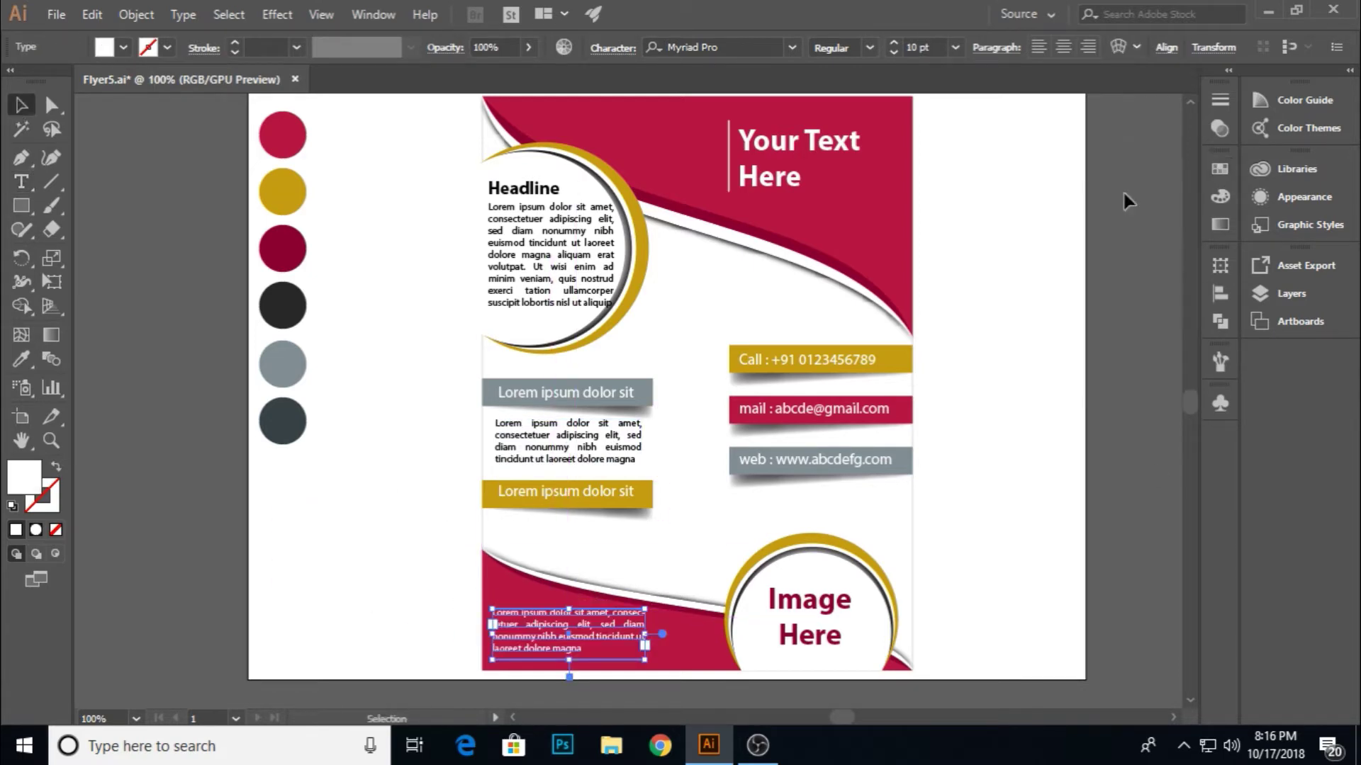
pyautogui.click(567, 647)
pyautogui.click(986, 454)
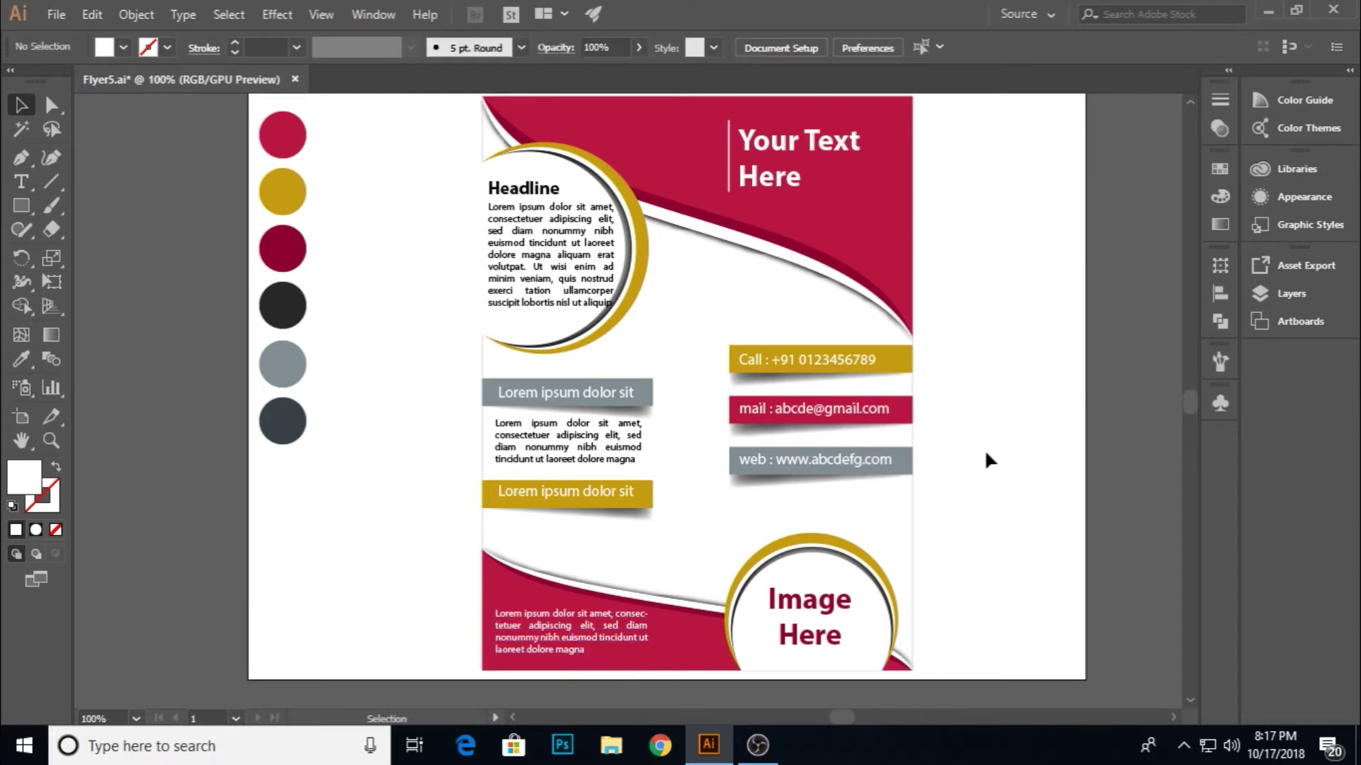
# - Move the Image Here text slightly lower inside its circle
pyautogui.click(806, 606)
pyautogui.keyDown('shift'); pyautogui.click(827, 567); pyautogui.keyUp('shift')
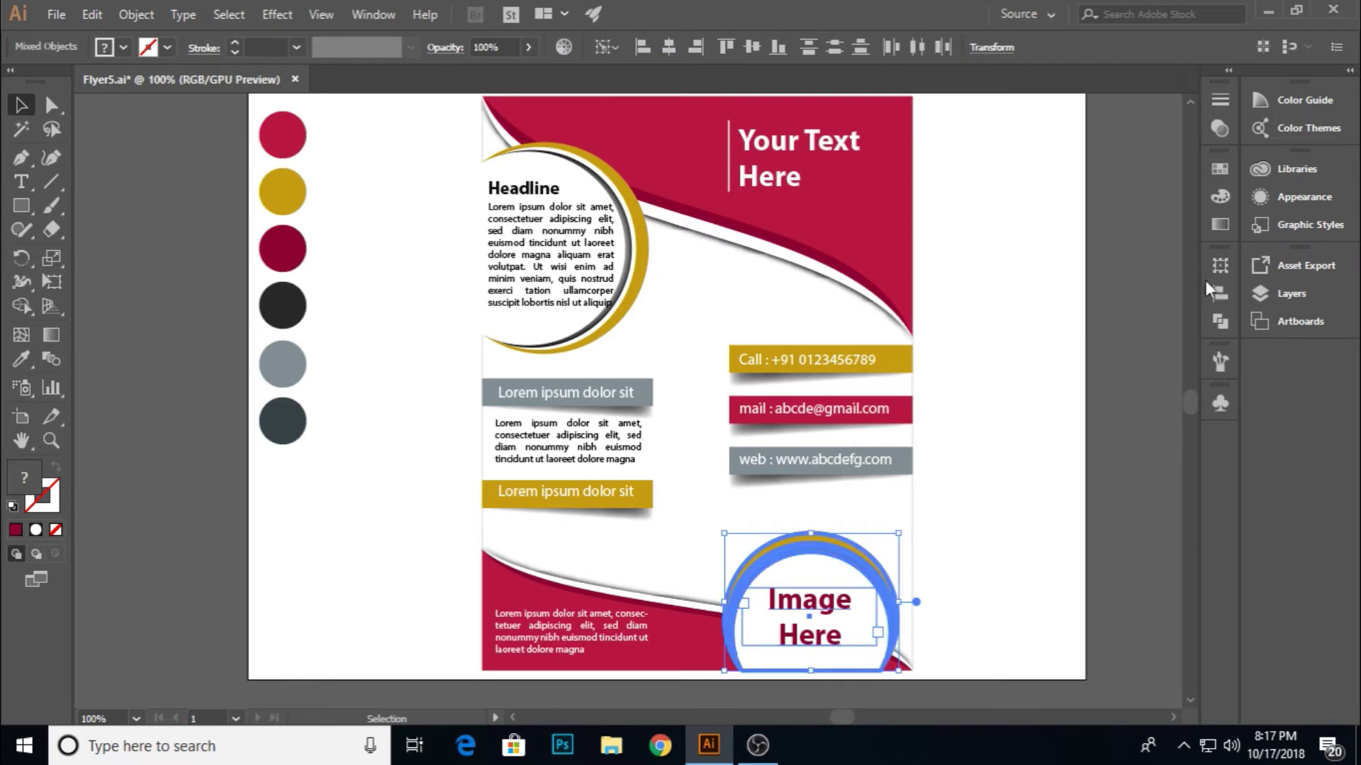
pyautogui.click(1219, 294)
pyautogui.click(925, 565)
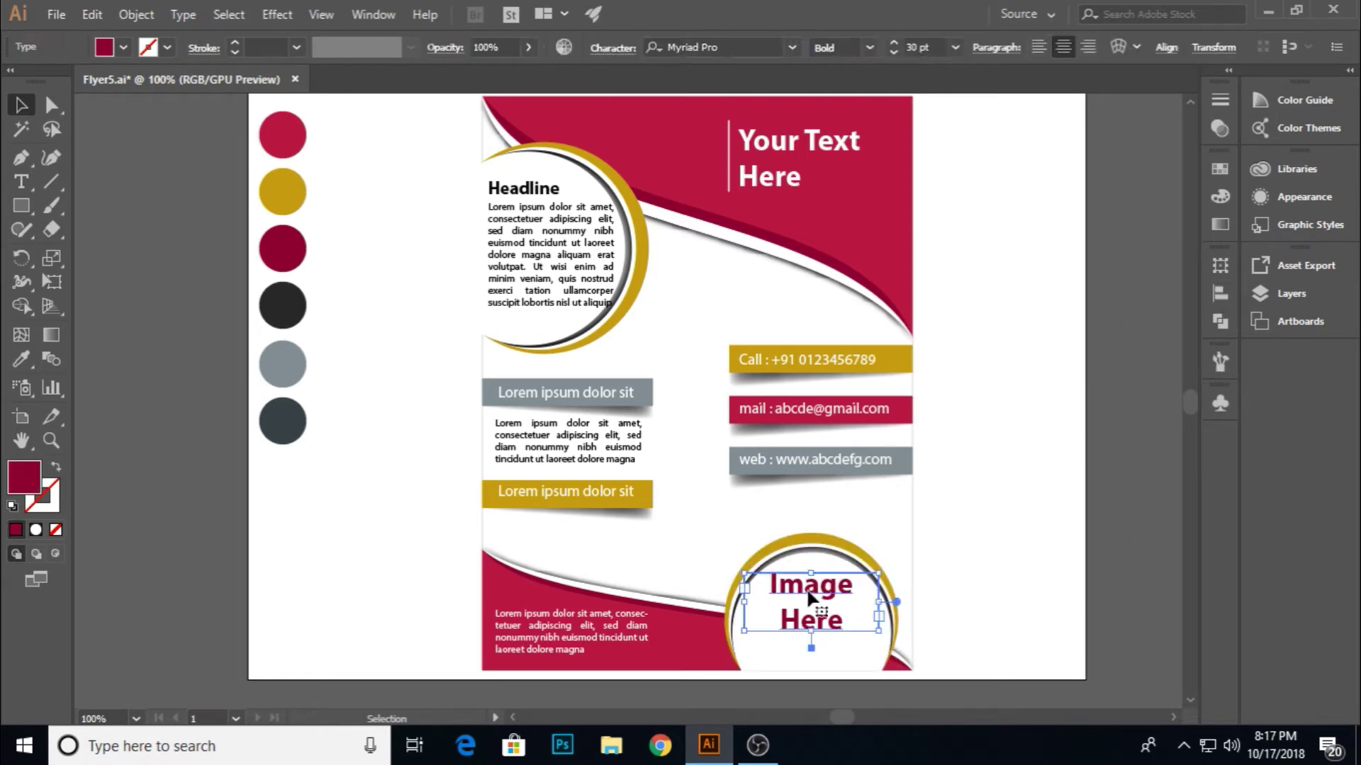
pyautogui.moveTo(810, 578); pyautogui.dragTo(810, 593)
pyautogui.hotkey('ctrl', 'shift', 'a')
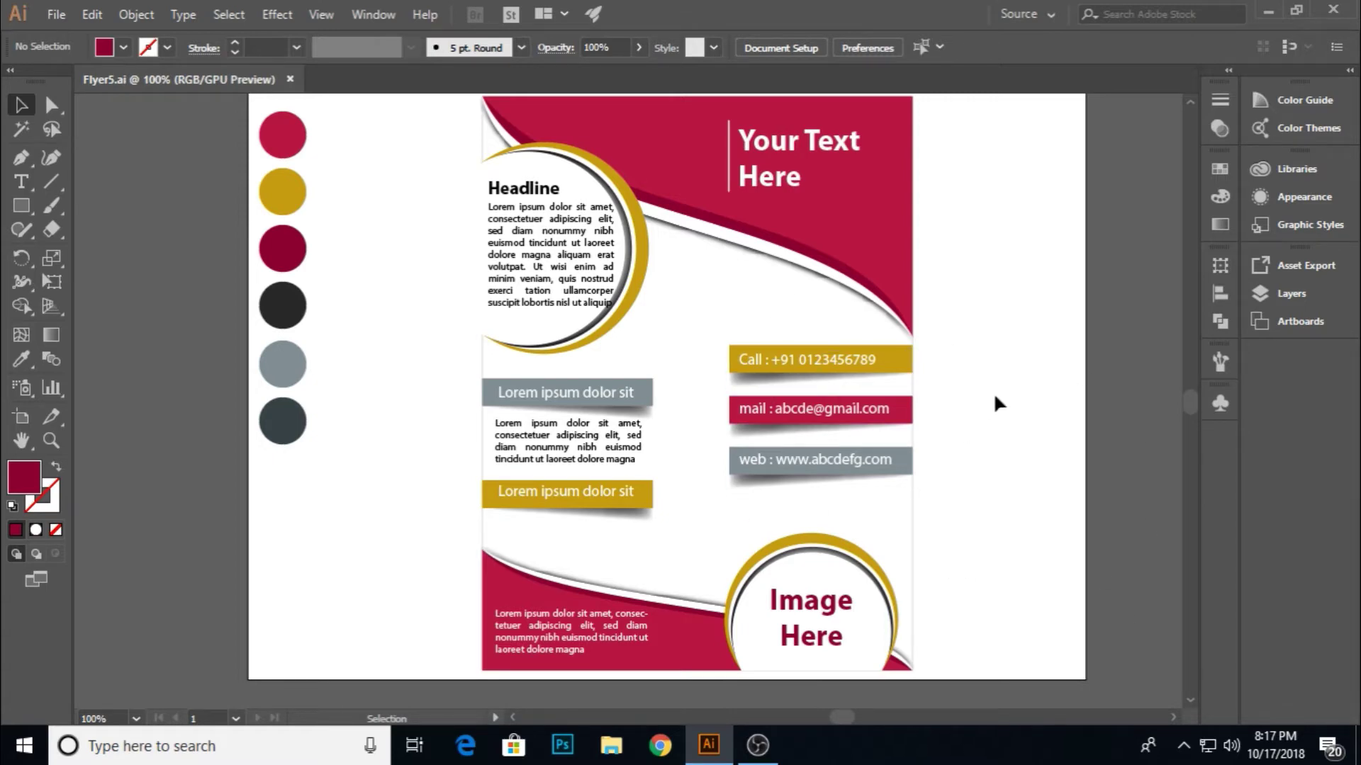
# - Trim the top circle's paragraph to five lines by deleting its last lines
pyautogui.scroll(1, 998, 395)
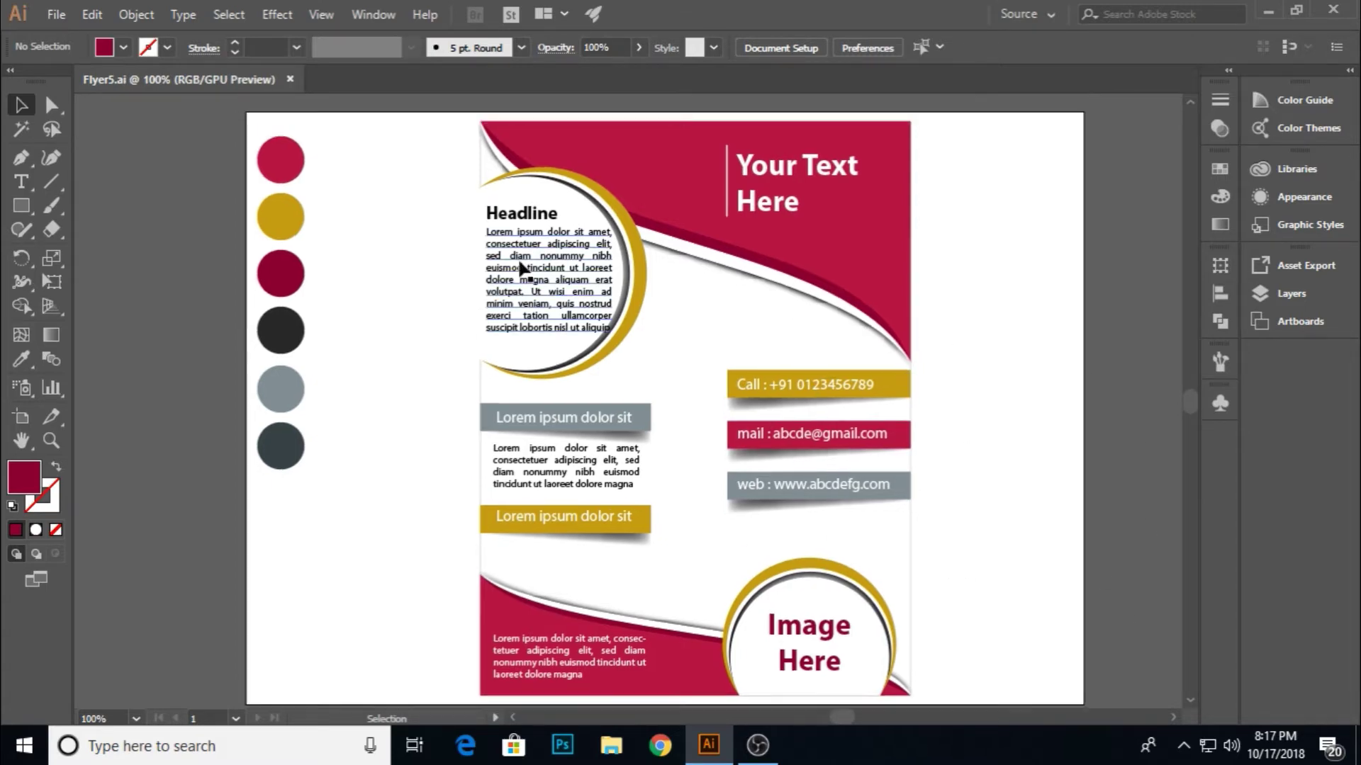
pyautogui.click(523, 267)
pyautogui.moveTo(611, 332); pyautogui.dragTo(614, 343)
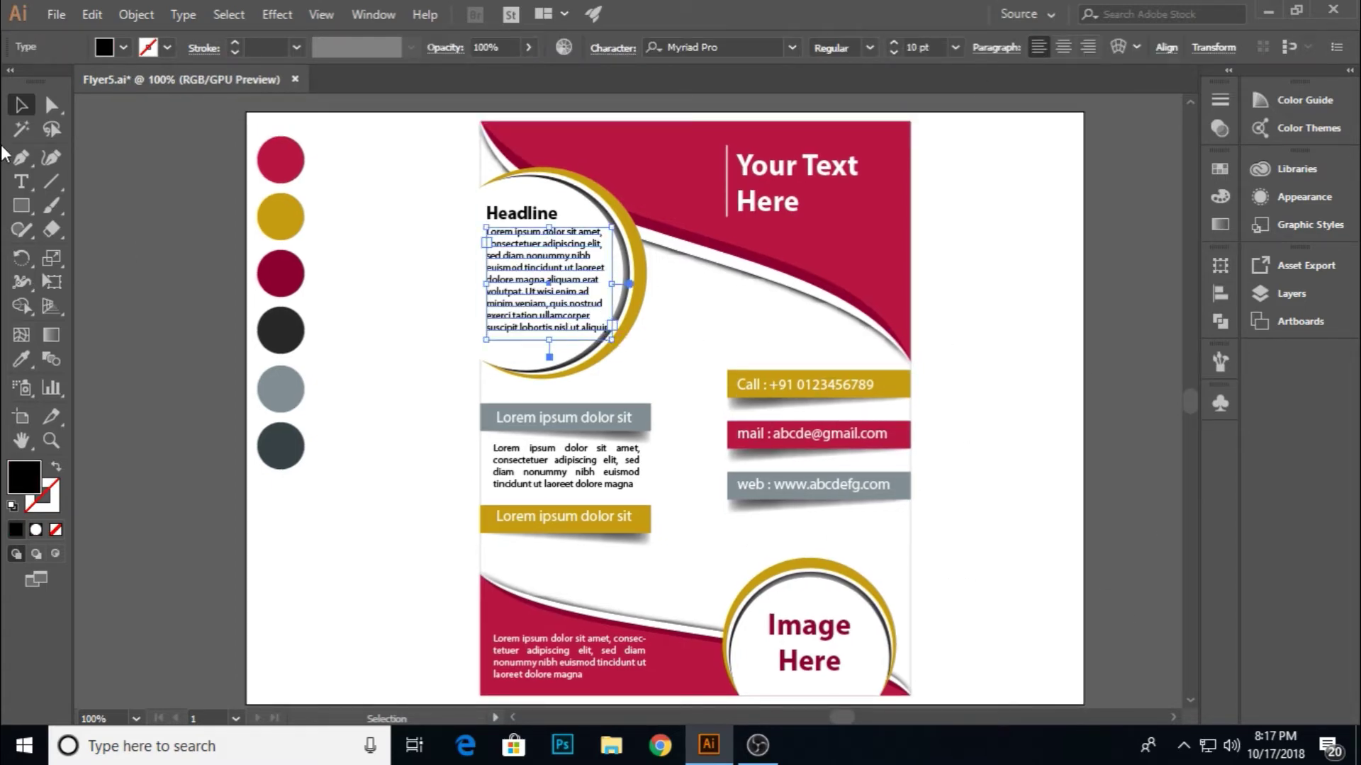
pyautogui.click(21, 182)
pyautogui.moveTo(487, 293)
pyautogui.mouseDown()
pyautogui.moveTo(603, 325)
pyautogui.moveTo(550, 285)
pyautogui.moveTo(550, 315)
pyautogui.mouseUp()
pyautogui.press('BackSpace')
pyautogui.click(21, 106)
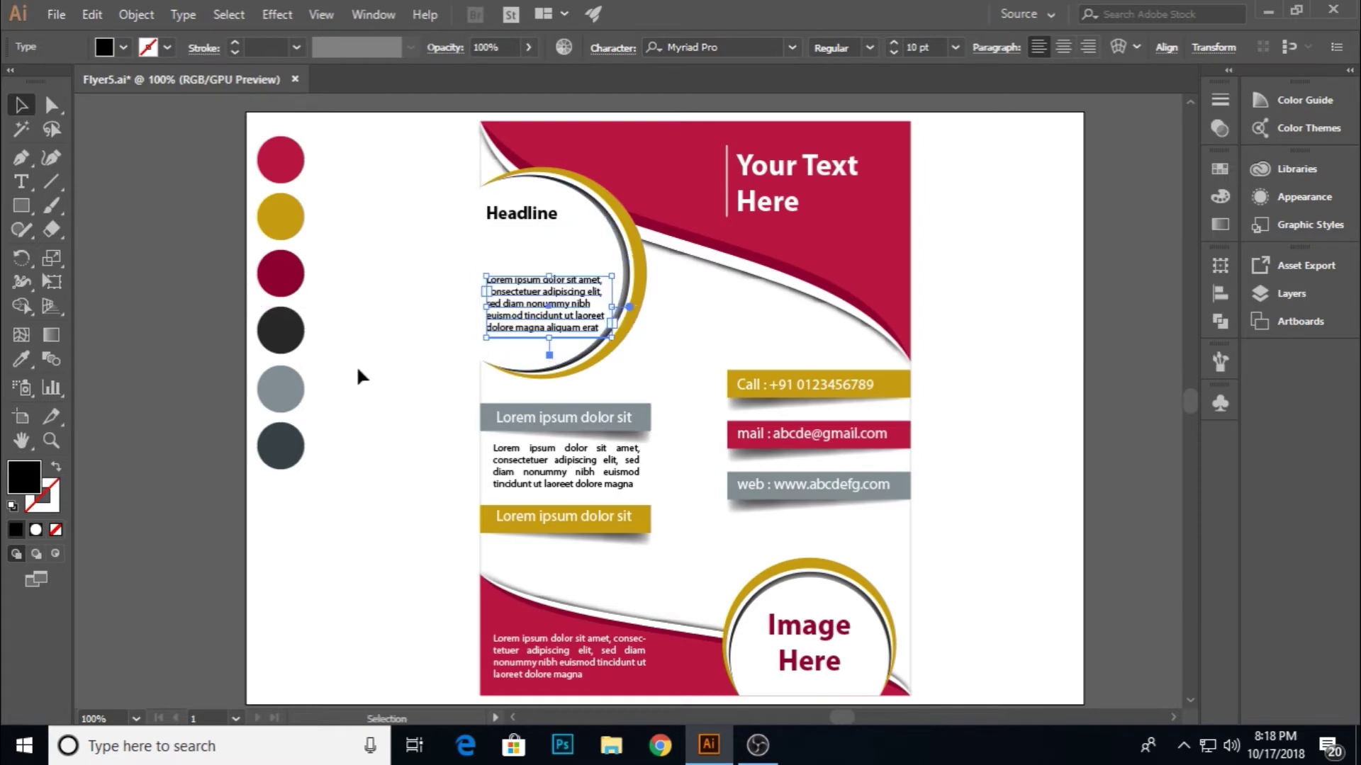
pyautogui.click(358, 375)
# - Move Headline just above the paragraph, set it to 15 pt and left-aligned
pyautogui.click(545, 305)
pyautogui.moveTo(520, 224); pyautogui.dragTo(543, 302)
pyautogui.click(921, 47)
pyautogui.write('1')
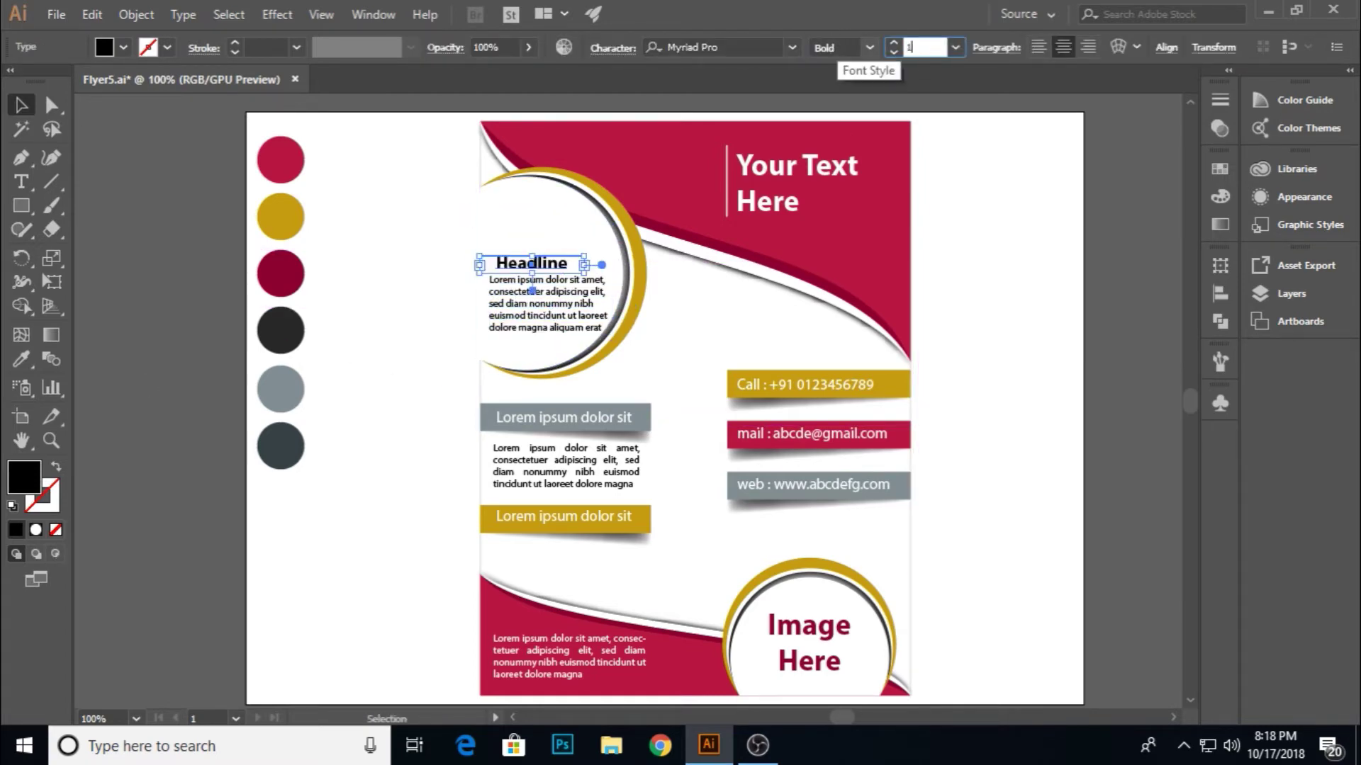
pyautogui.write('5')
pyautogui.press('Return')
pyautogui.press('Down')
pyautogui.press('Down')
pyautogui.press('Down')
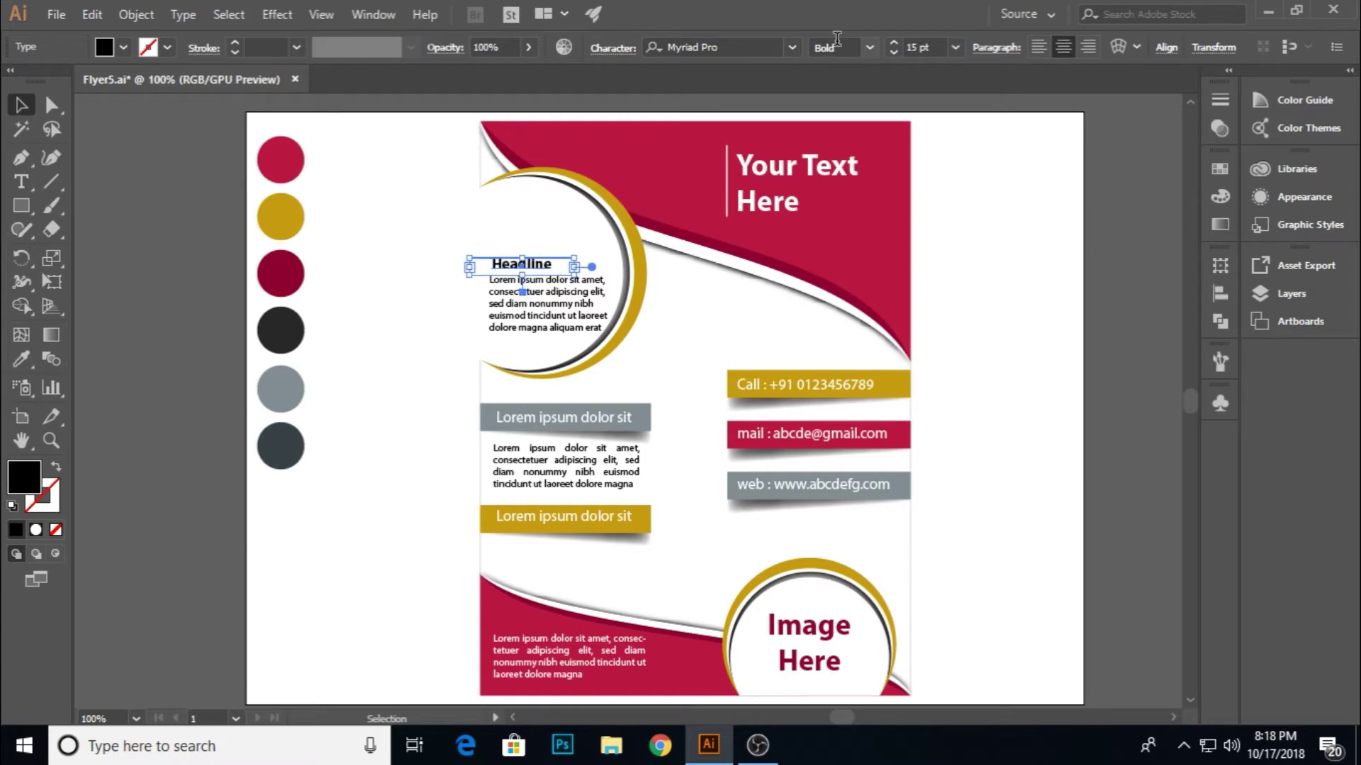
pyautogui.click(1039, 45)
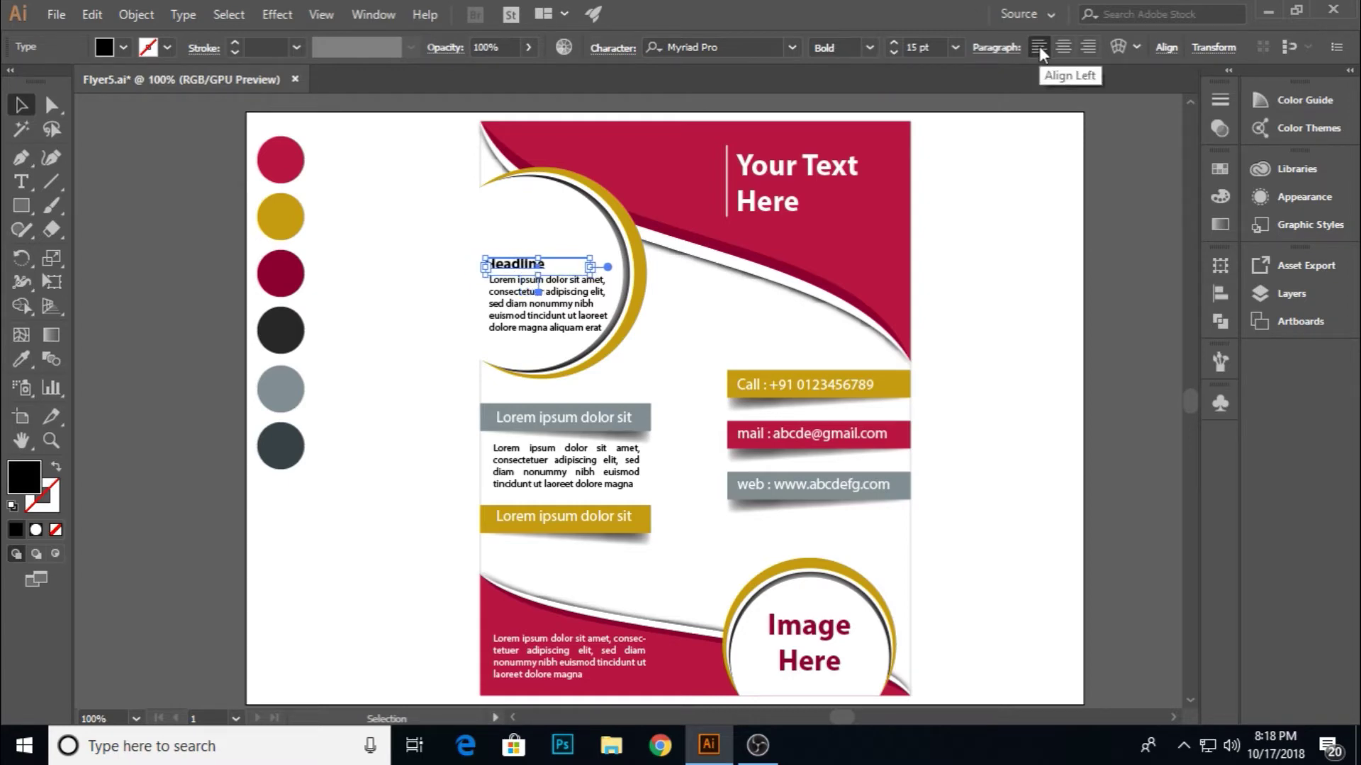
pyautogui.click(394, 415)
# - Add a two-line Business Flyer title and move it into the circle above Headline
pyautogui.scroll(2, 504, 235)
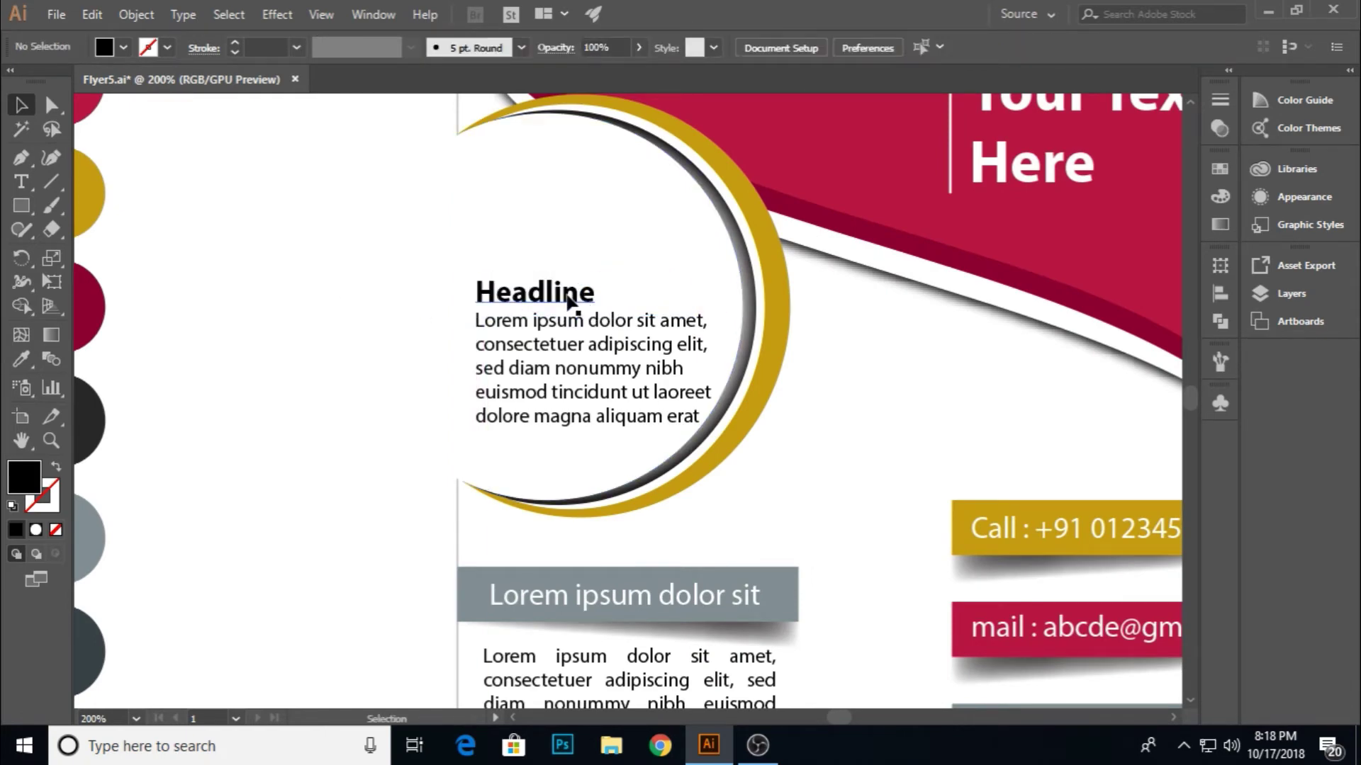
pyautogui.press('t')
pyautogui.click(241, 213)
pyautogui.write('Business Flyer')
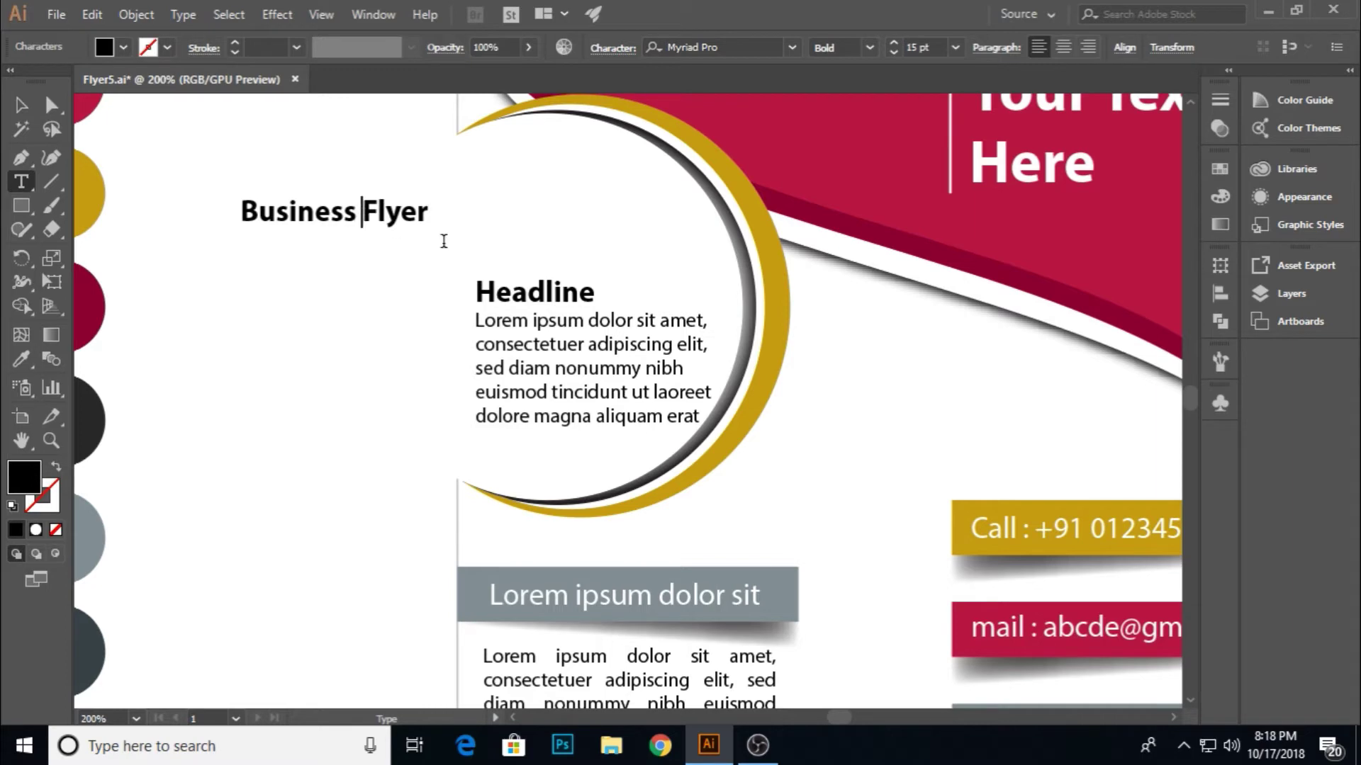
pyautogui.press('Return')
pyautogui.click(17, 111)
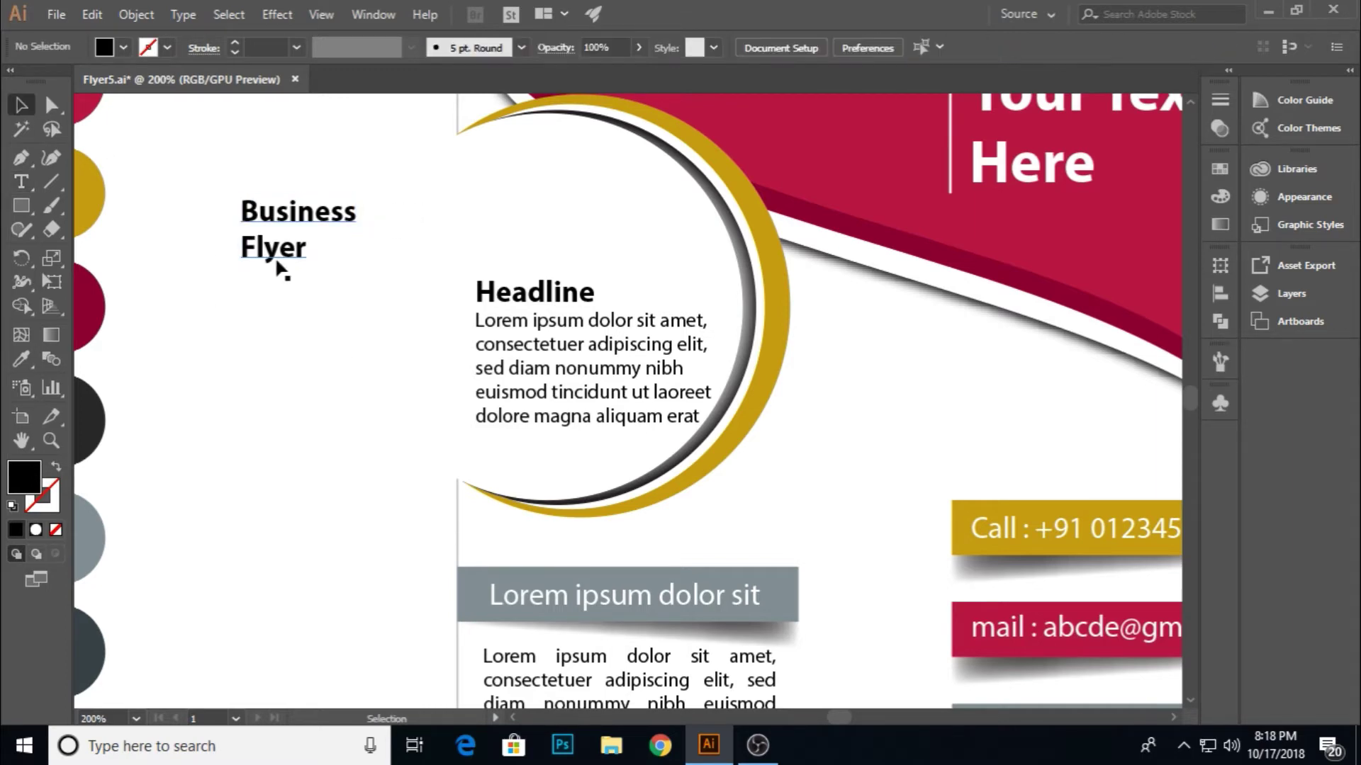
pyautogui.moveTo(276, 255); pyautogui.dragTo(567, 237)
# - Set the Business Flyer title to 20 pt and crimson via the Eyedropper
pyautogui.click(921, 48)
pyautogui.write('20')
pyautogui.press('Return')
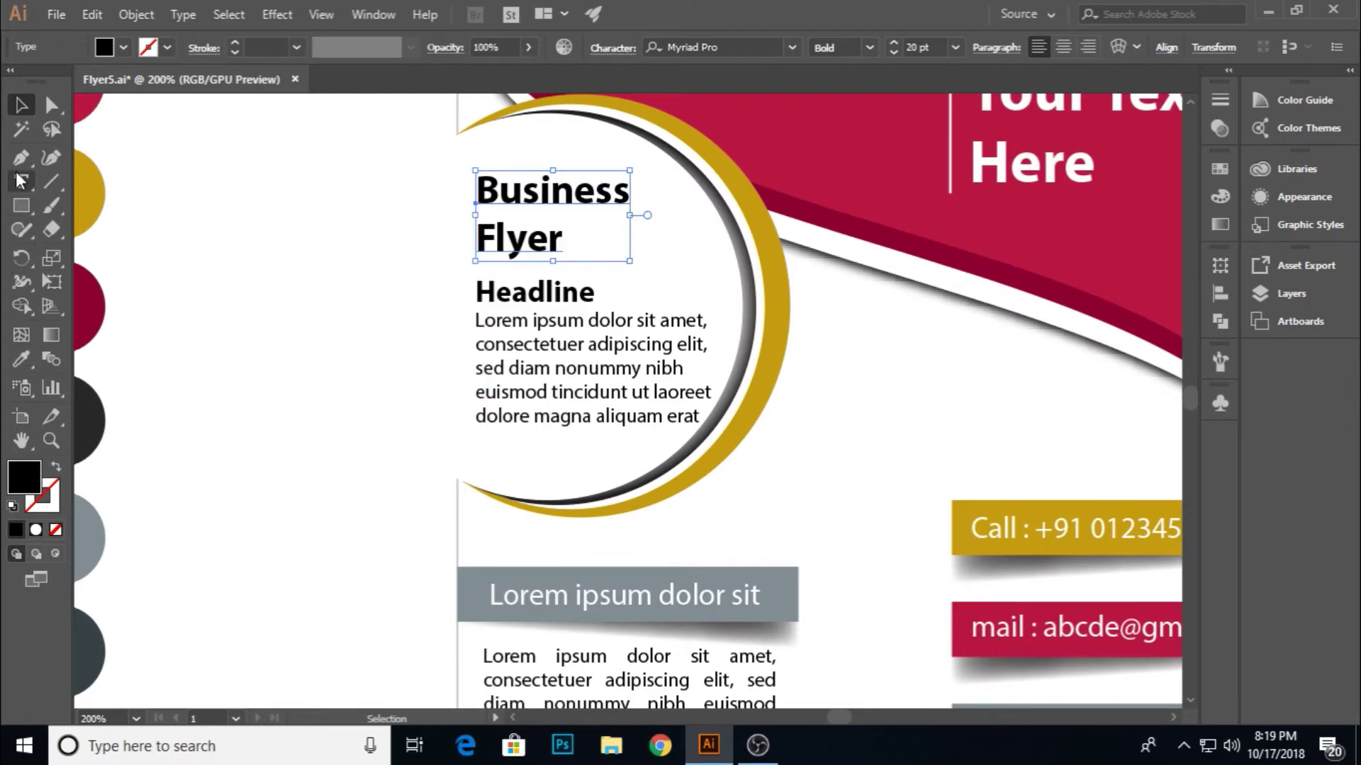
pyautogui.click(21, 360)
pyautogui.click(1002, 267)
pyautogui.press('v')
pyautogui.click(341, 453)
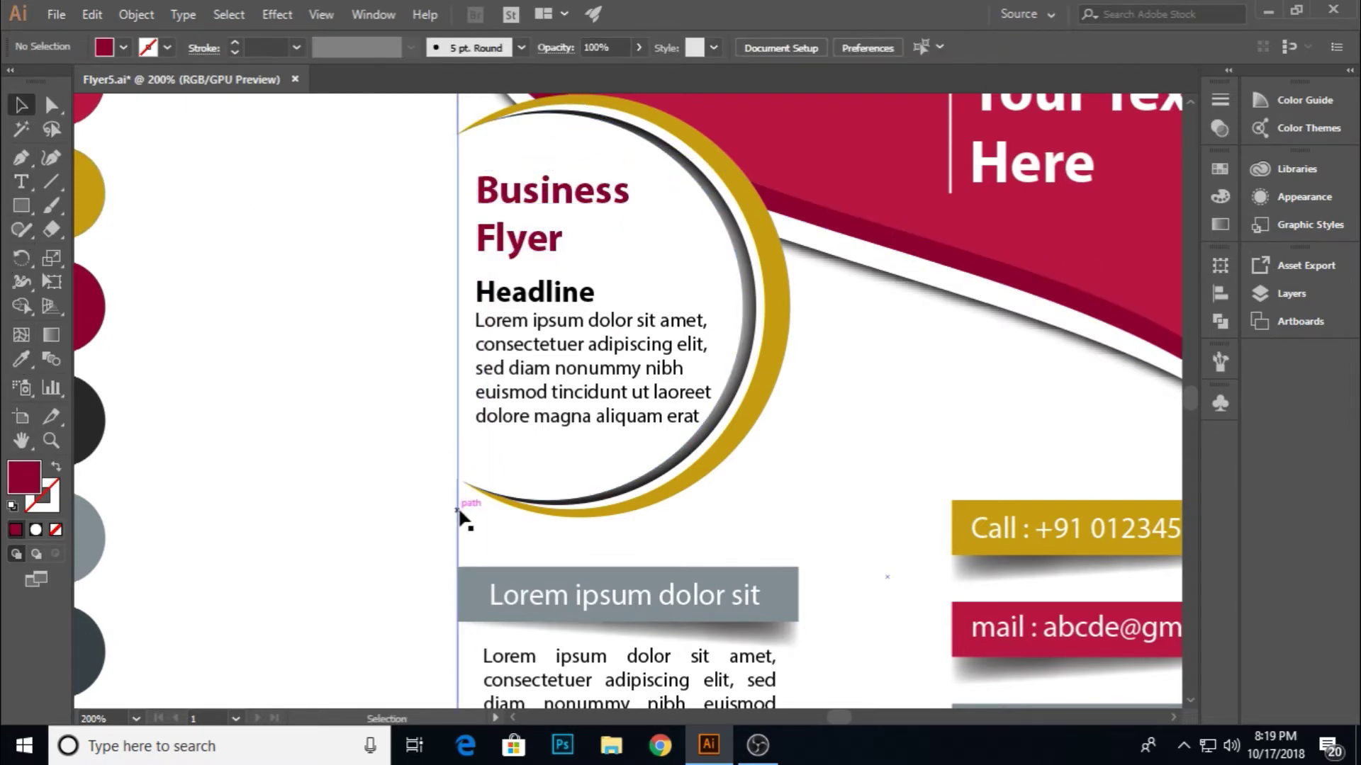
# - Fill the flyer's background rectangle with a light grey swatch
pyautogui.click(458, 533)
pyautogui.rightClick(454, 533)
pyautogui.moveTo(512, 433)
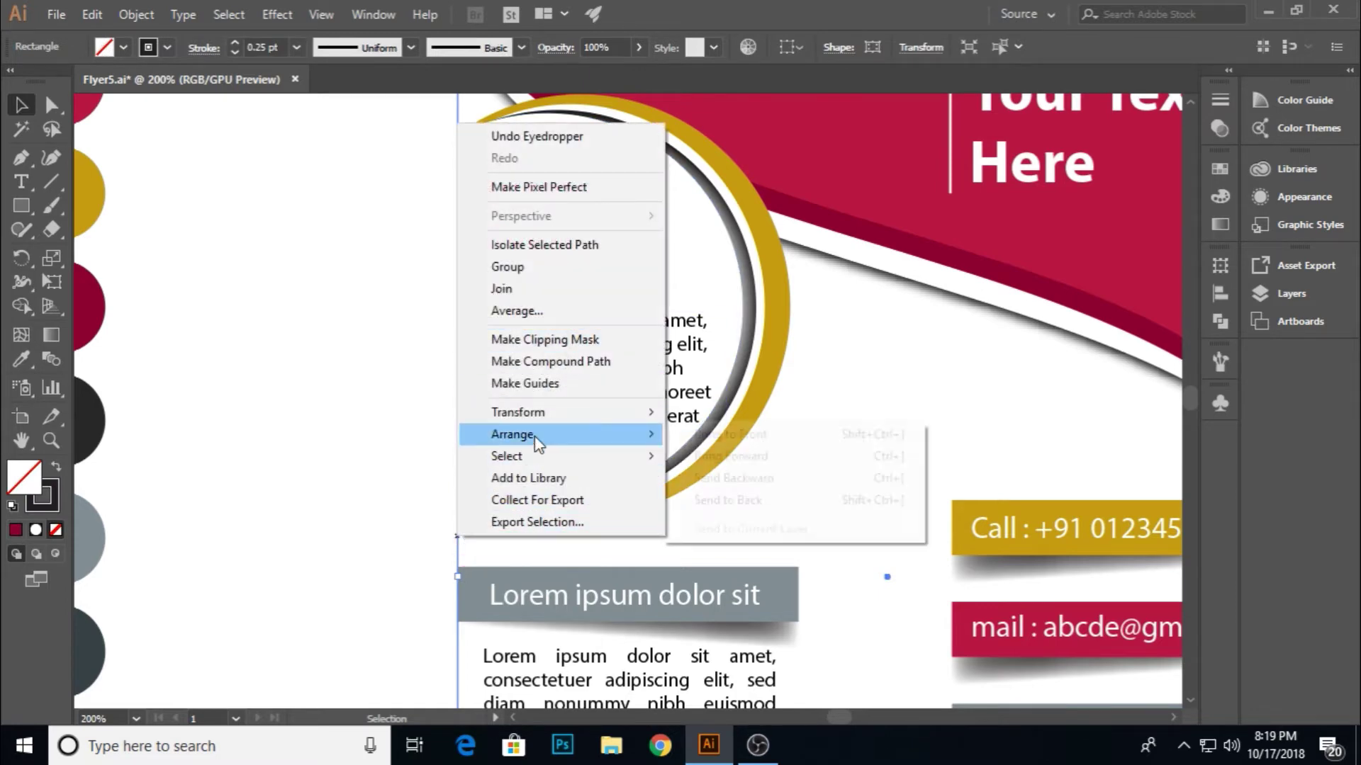
pyautogui.click(744, 519)
pyautogui.click(1219, 224)
pyautogui.click(982, 160)
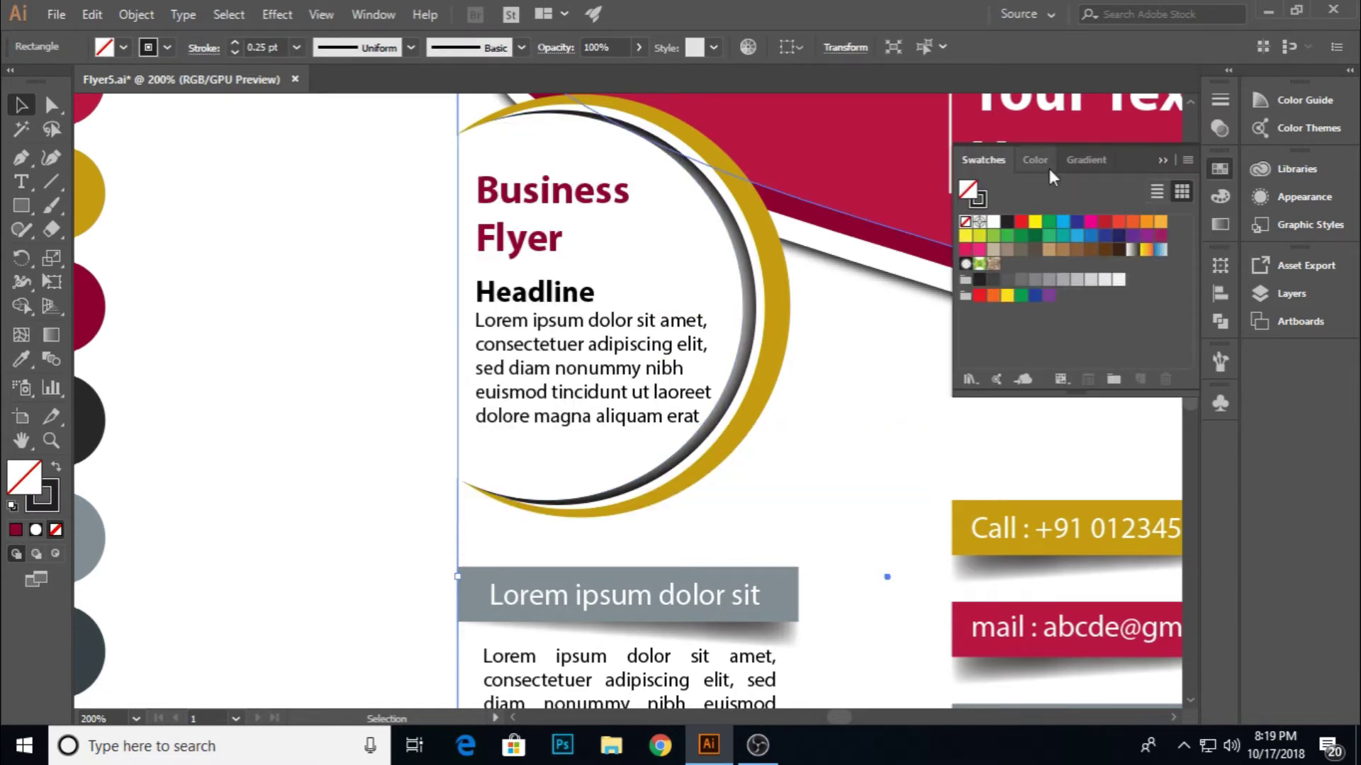
pyautogui.click(1105, 280)
pyautogui.click(114, 345)
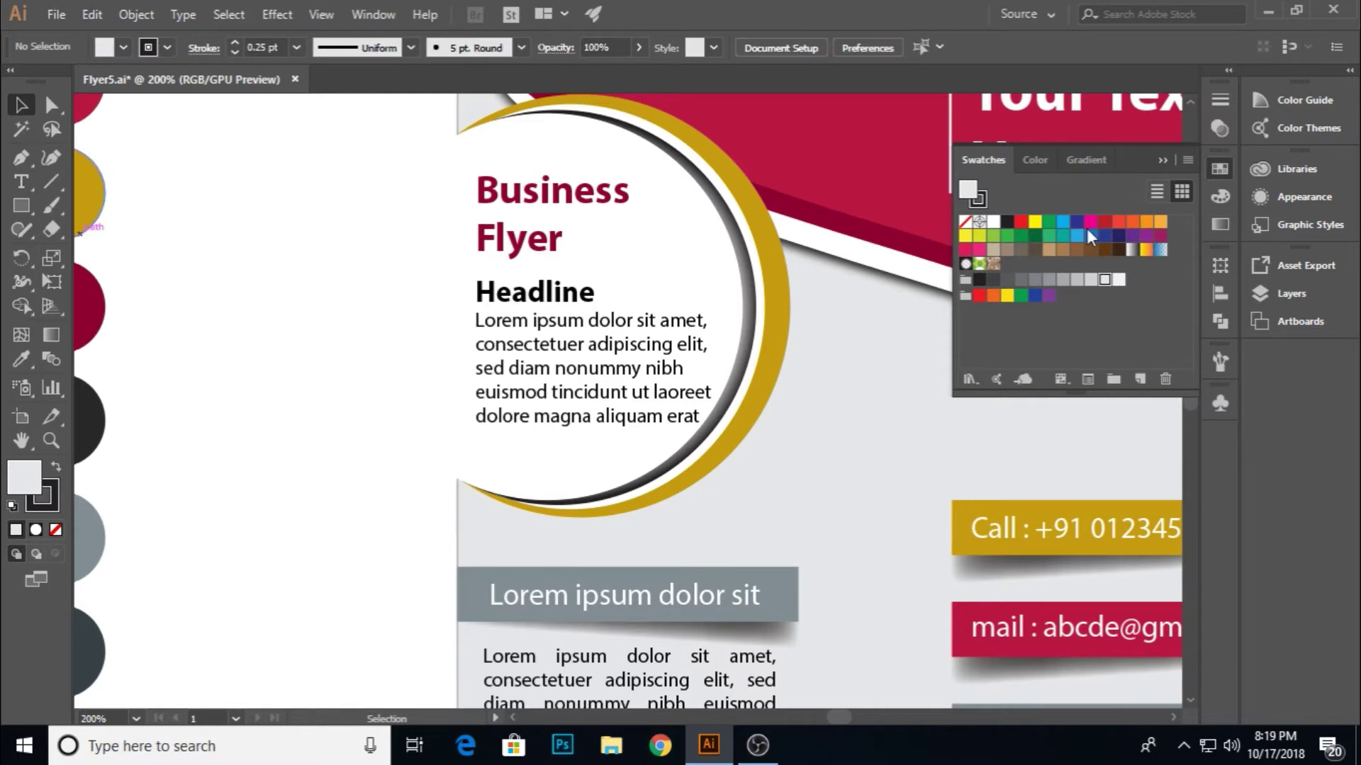
pyautogui.click(1002, 212)
# - Remove the background rectangle's outline by setting stroke to None
pyautogui.scroll(-2, 1002, 213)
pyautogui.moveTo(1027, 313)
pyautogui.mouseDown()
pyautogui.moveTo(892, 301)
pyautogui.moveTo(867, 317)
pyautogui.mouseUp()
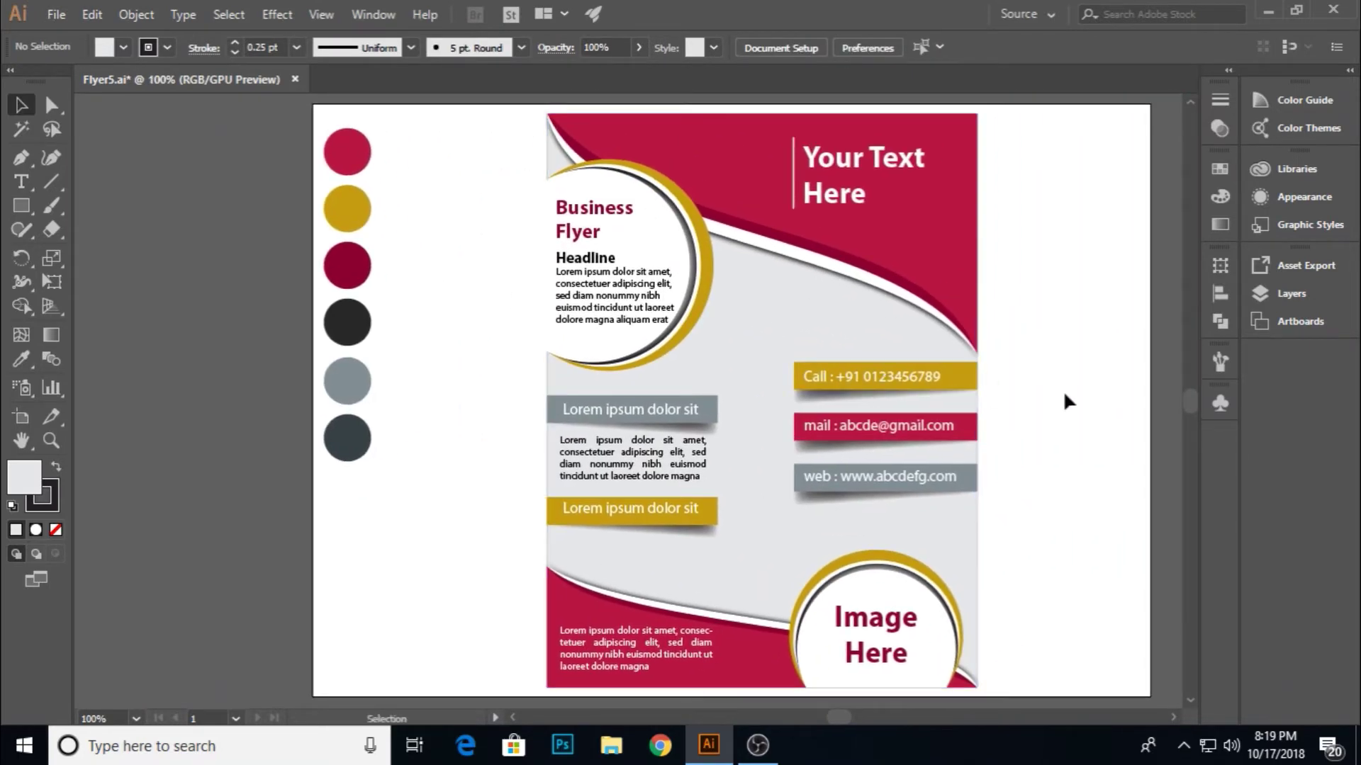
pyautogui.click(873, 525)
pyautogui.click(37, 528)
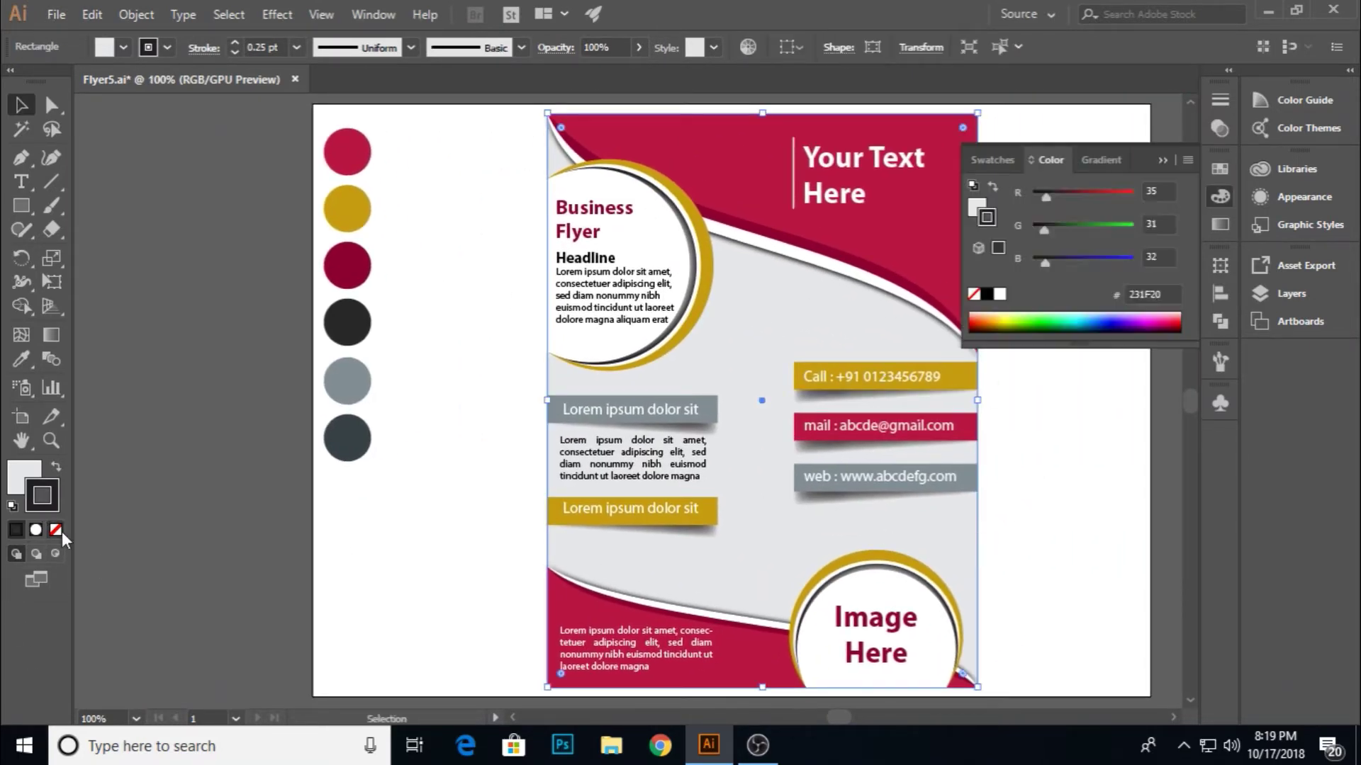
pyautogui.click(504, 488)
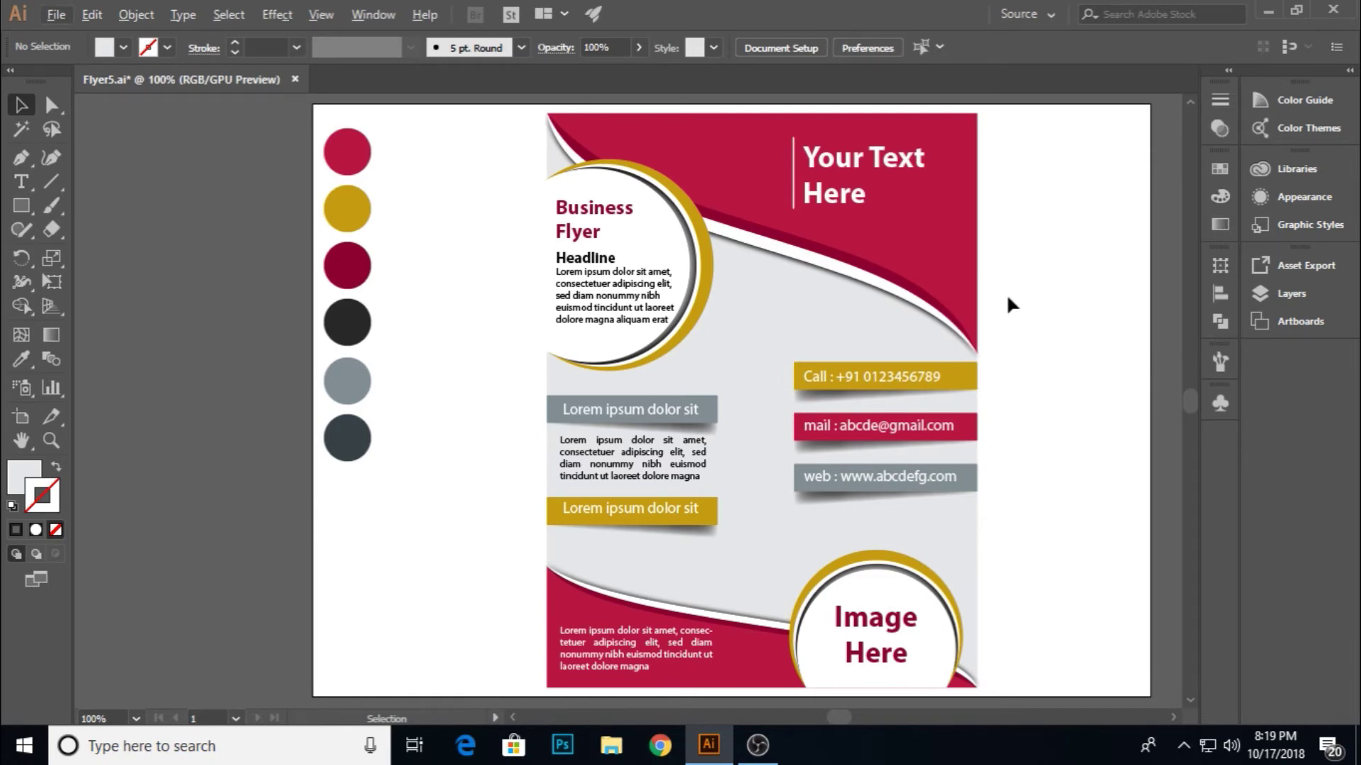
# - Marquee-select all the flyer artwork and group it
pyautogui.moveTo(390, 539); pyautogui.dragTo(392, 540)
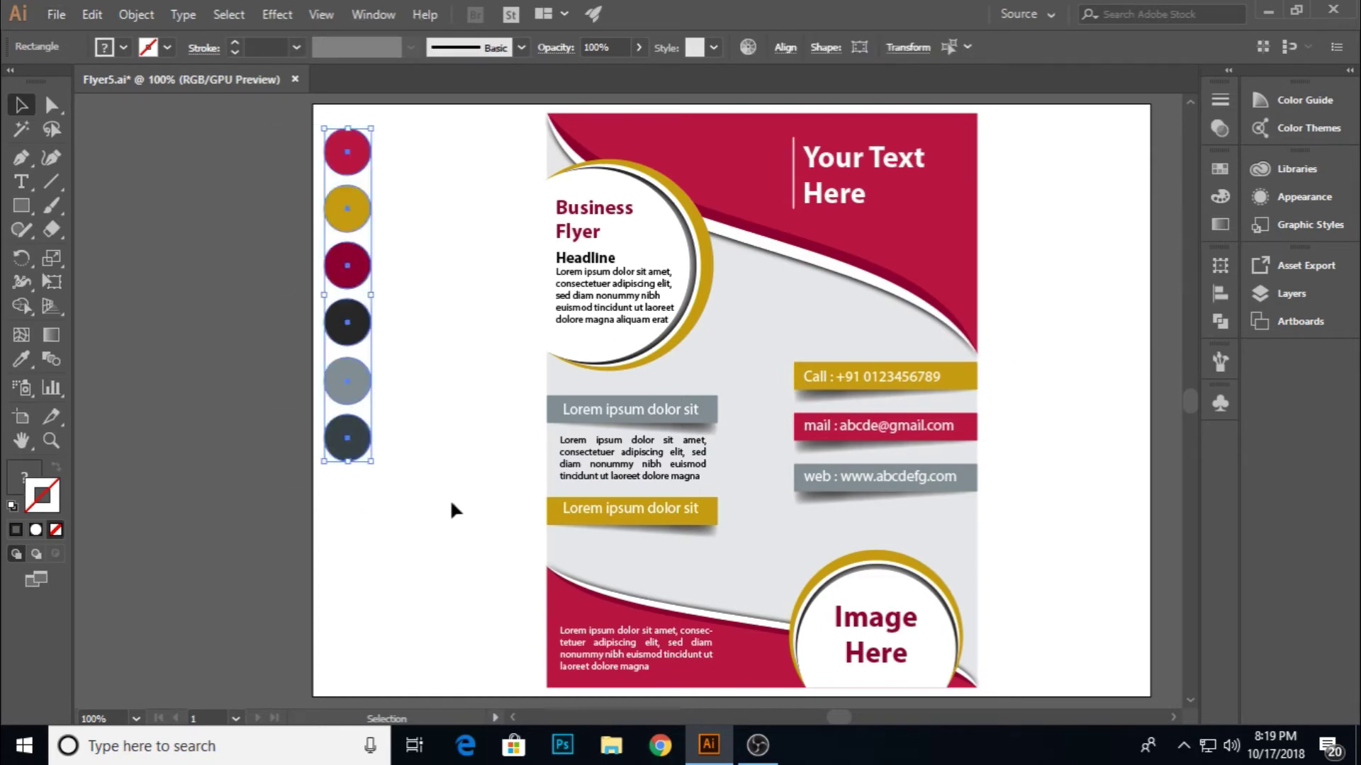
pyautogui.click(521, 130)
pyautogui.moveTo(1027, 704); pyautogui.dragTo(538, 106)
pyautogui.rightClick(708, 344)
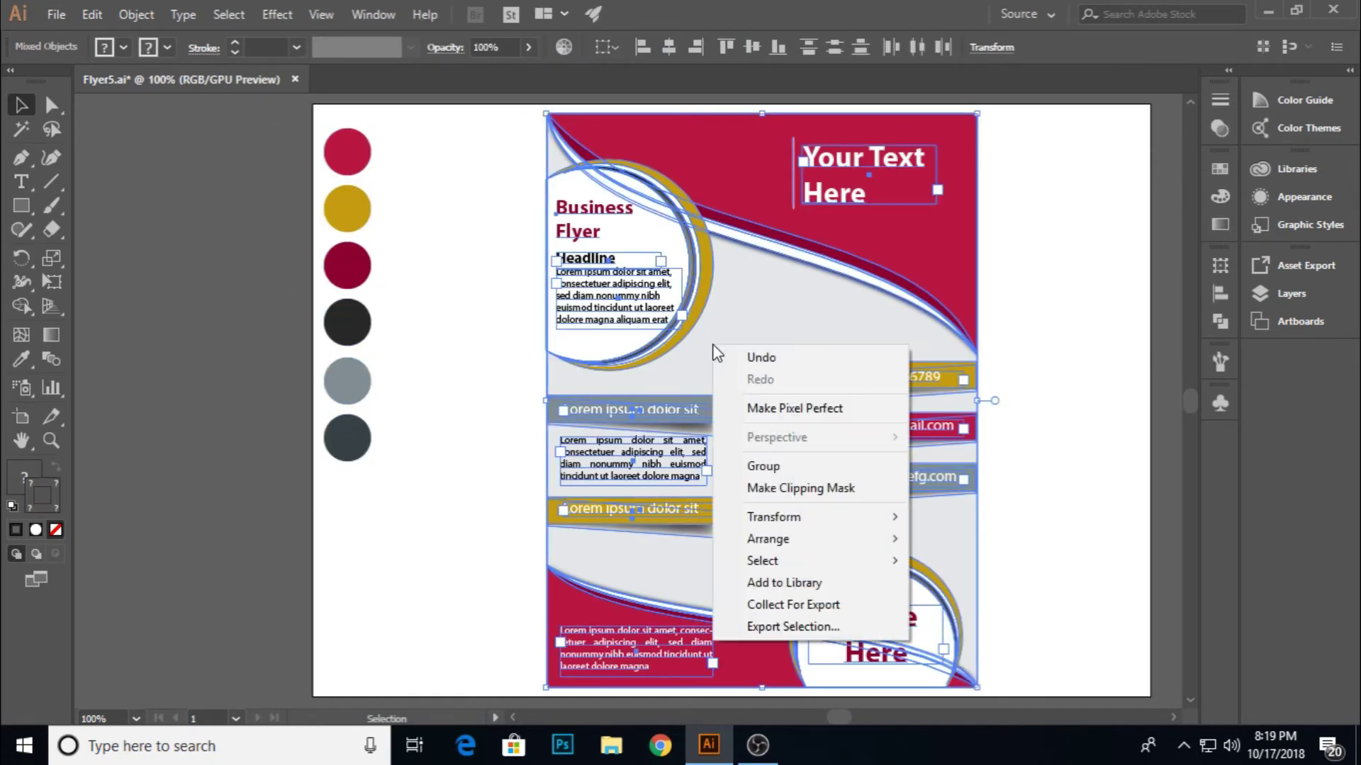
pyautogui.click(730, 465)
pyautogui.click(1053, 483)
# - Save the file and draw a second artboard right of the flyer, about 6.76 in wide
pyautogui.hotkey('ctrl', 's')
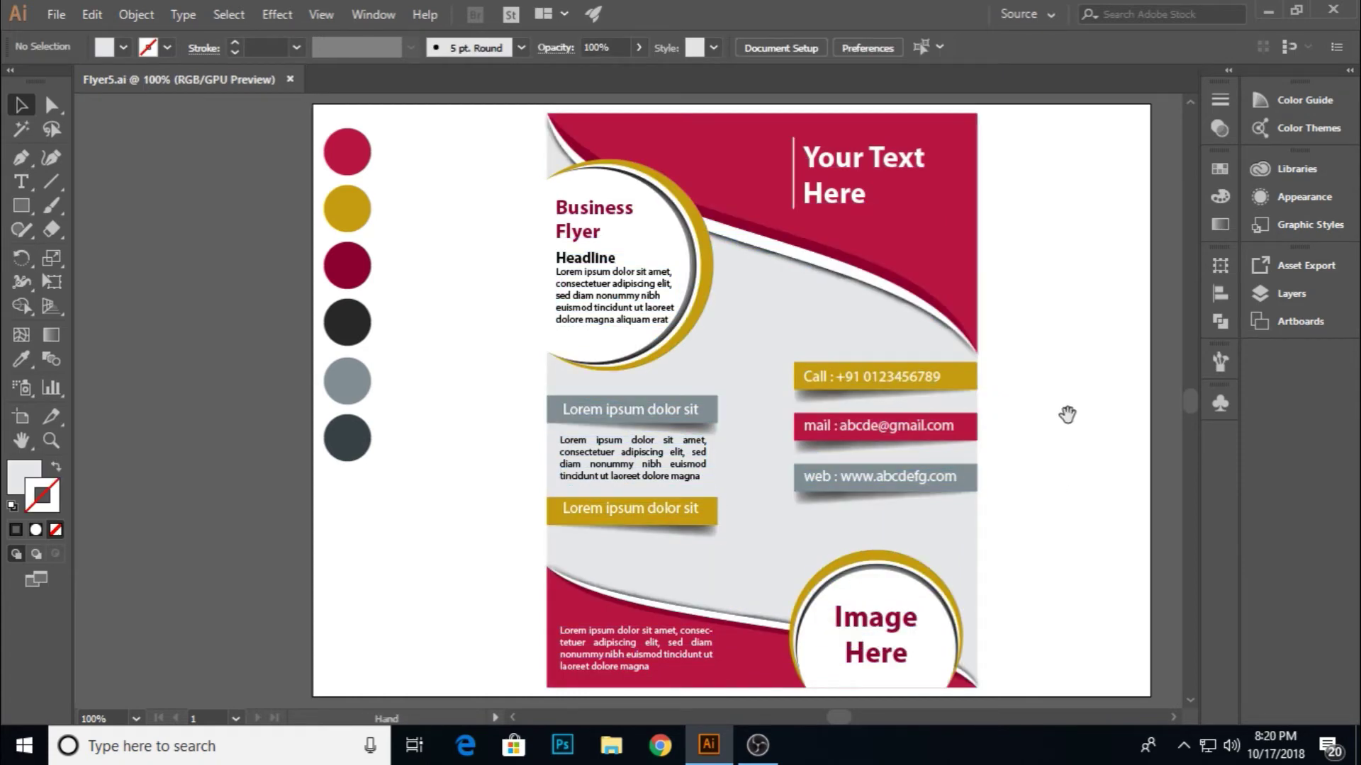
pyautogui.moveTo(1063, 413); pyautogui.dragTo(409, 402)
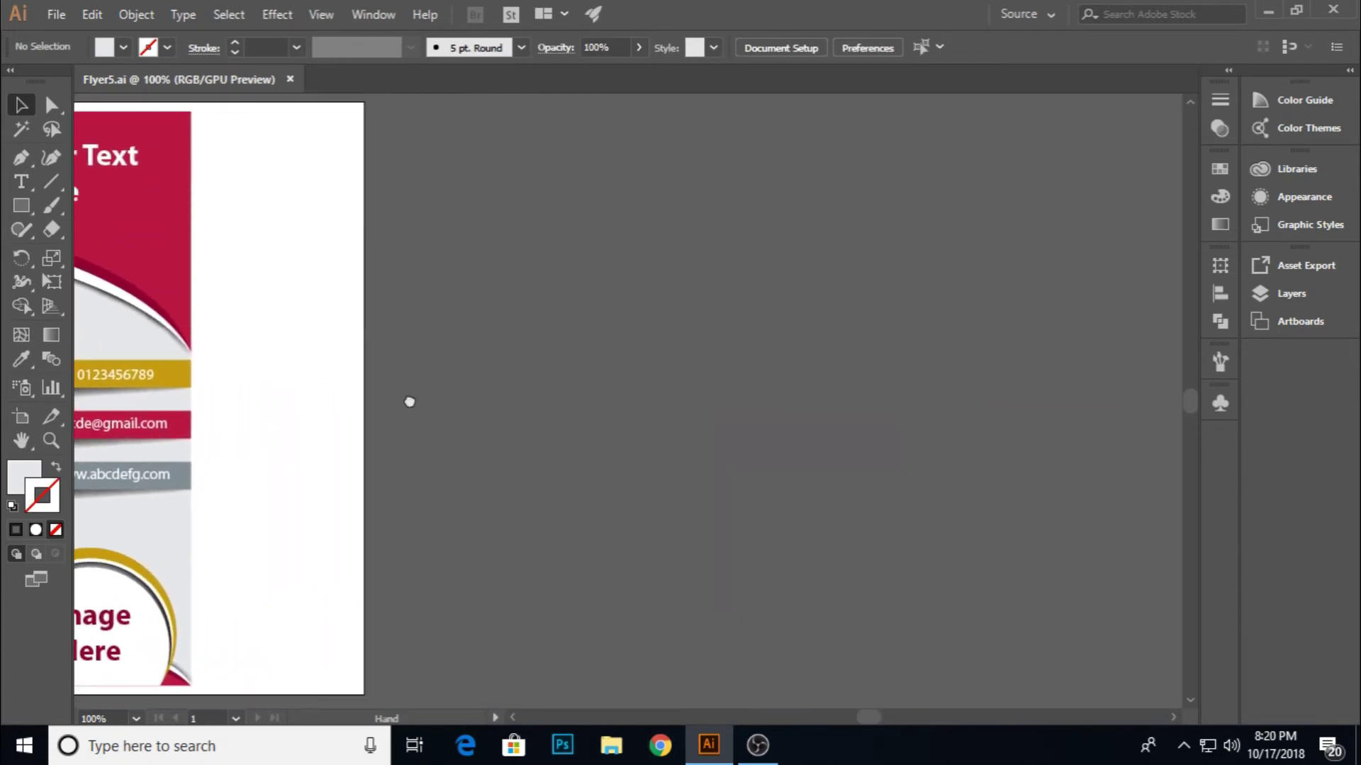
pyautogui.click(21, 417)
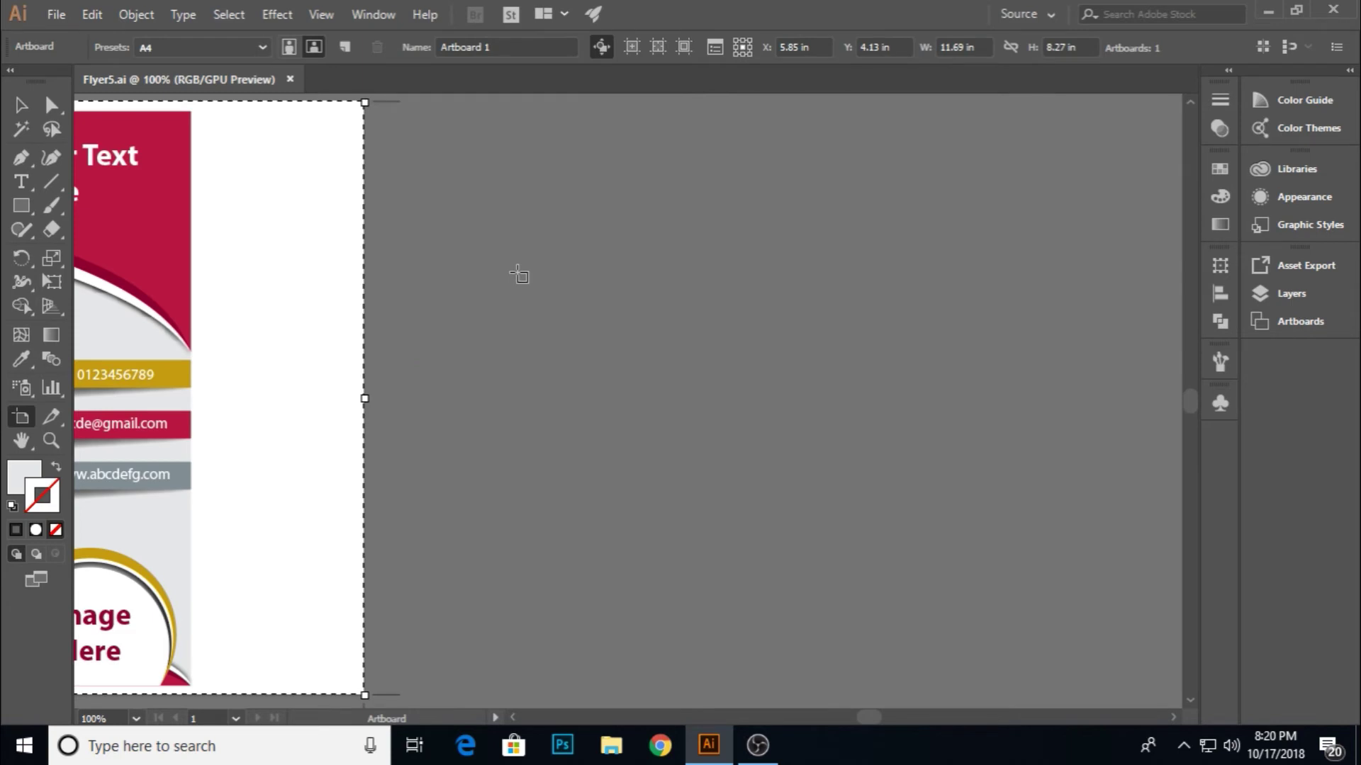
pyautogui.moveTo(393, 102); pyautogui.dragTo(940, 691)
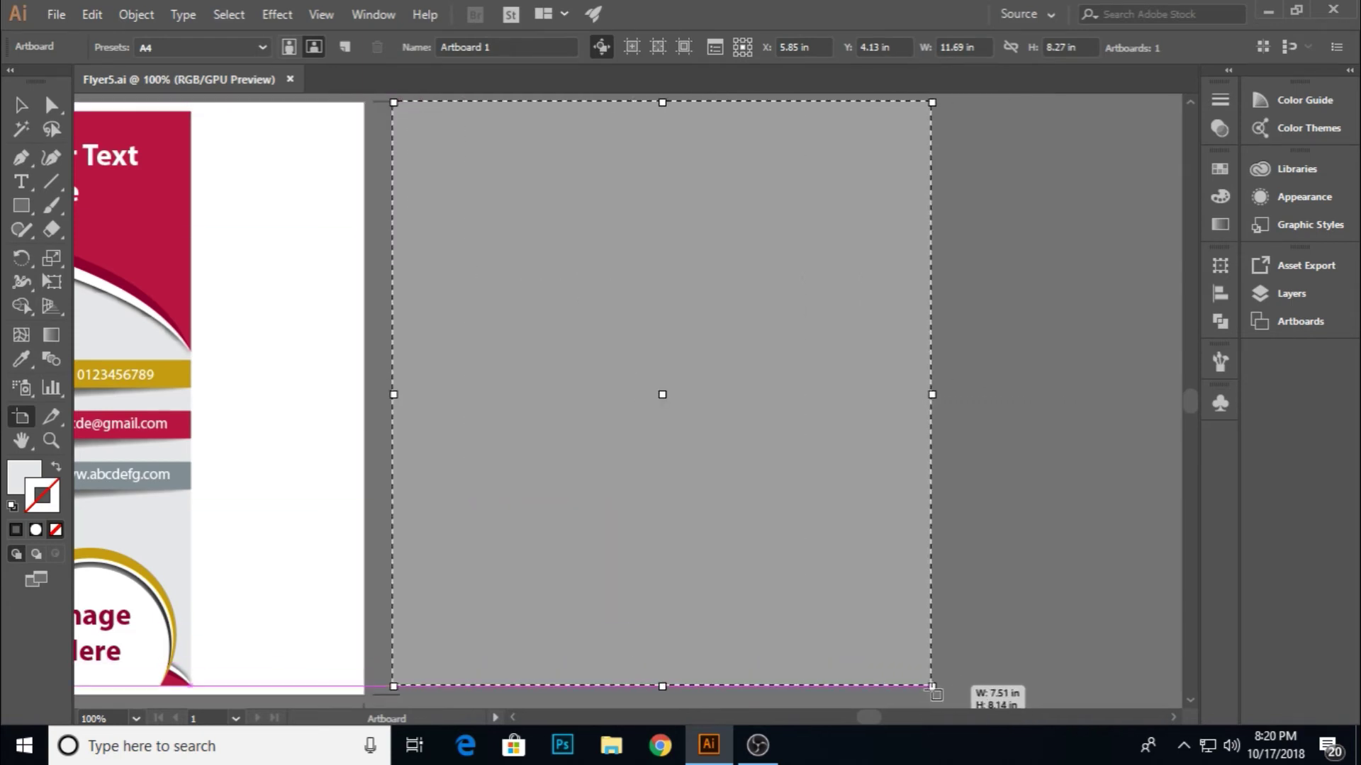
pyautogui.press('v')
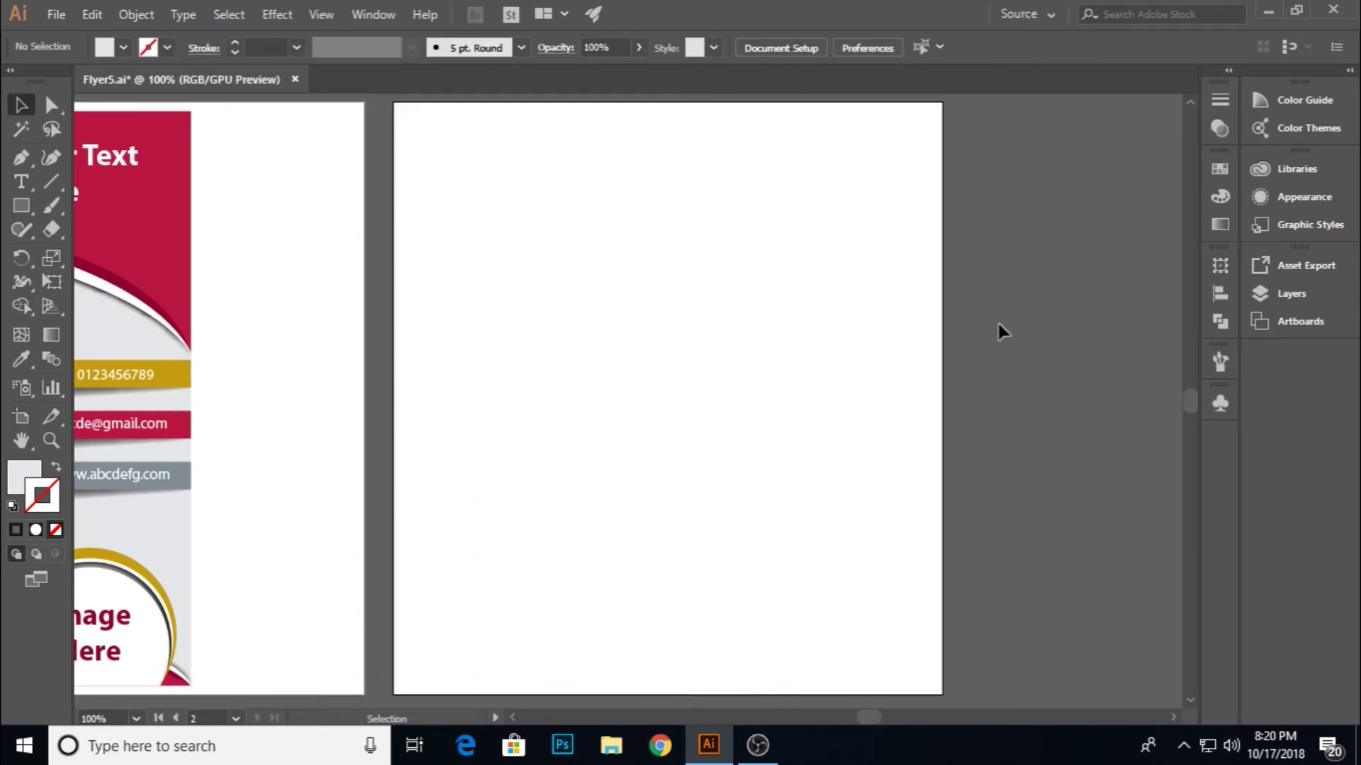
pyautogui.click(18, 415)
pyautogui.moveTo(942, 398); pyautogui.dragTo(878, 439)
# - Draw a rectangle over the top of artboard 2, then paste a copy in place and move it onto the lower half
pyautogui.press('v')
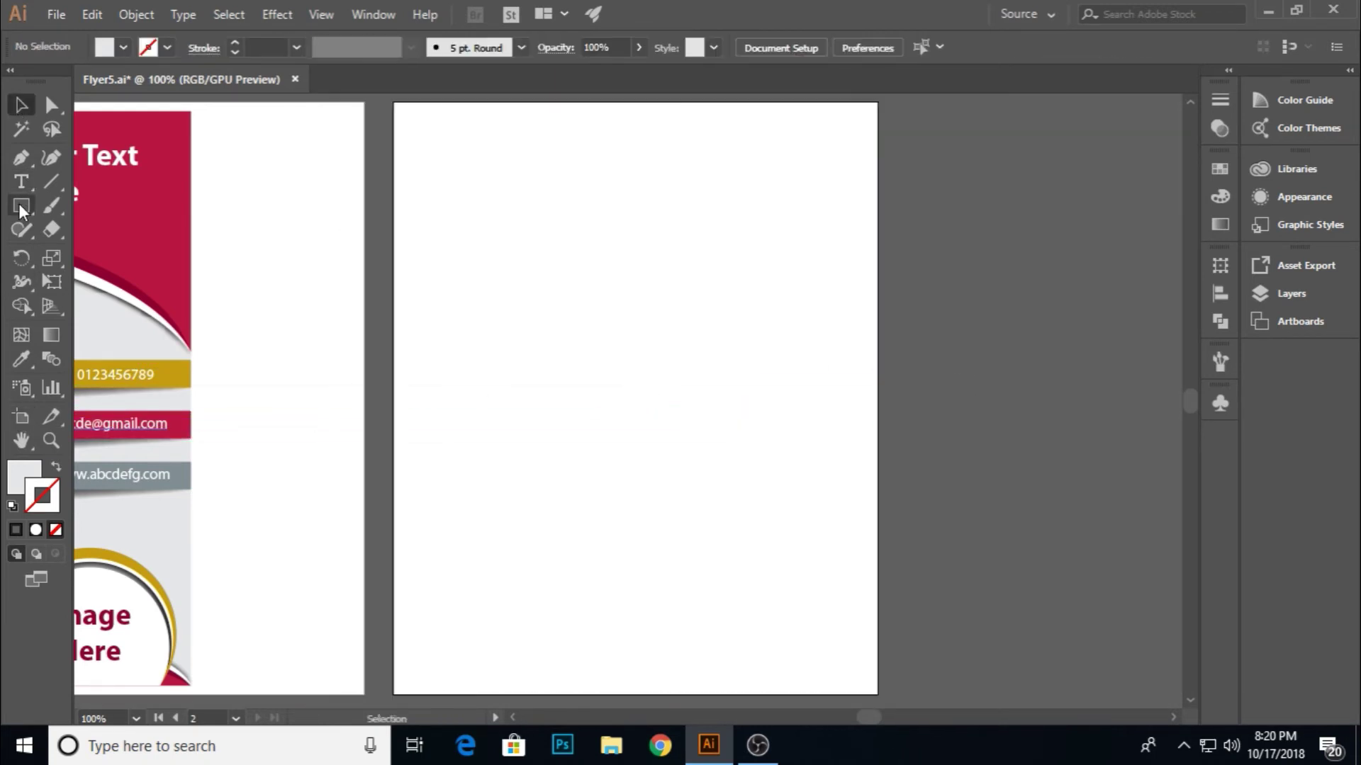
pyautogui.click(21, 207)
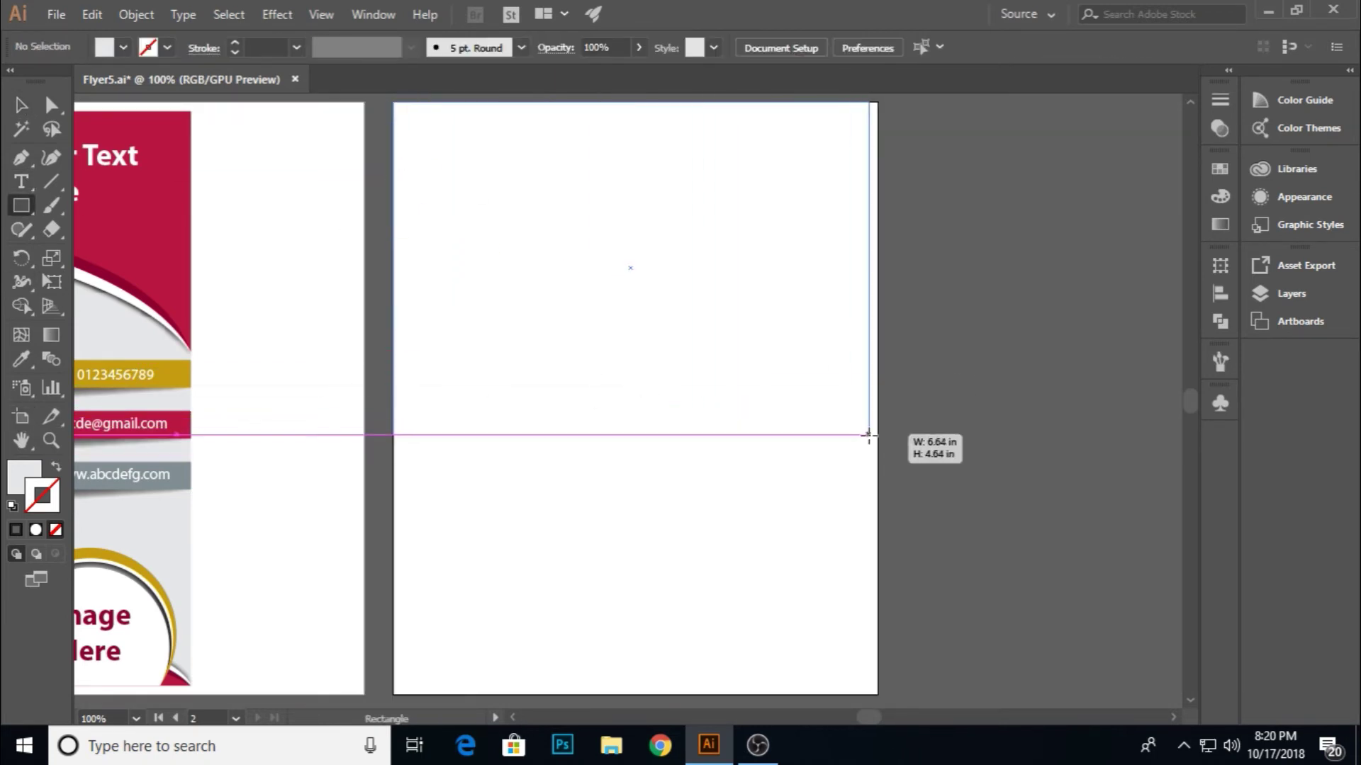
pyautogui.moveTo(393, 103); pyautogui.dragTo(878, 438)
pyautogui.click(20, 105)
pyautogui.click(92, 14)
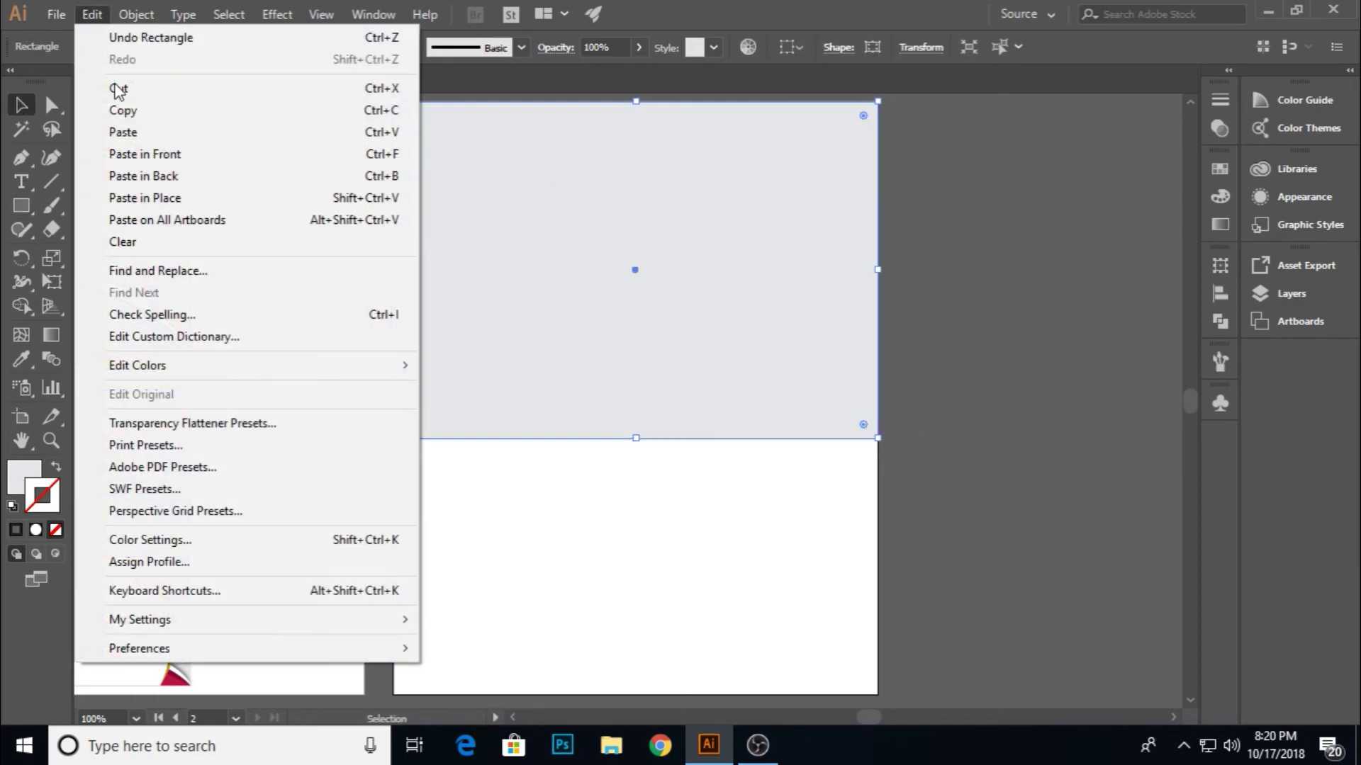
pyautogui.click(140, 201)
pyautogui.moveTo(590, 351); pyautogui.dragTo(589, 688)
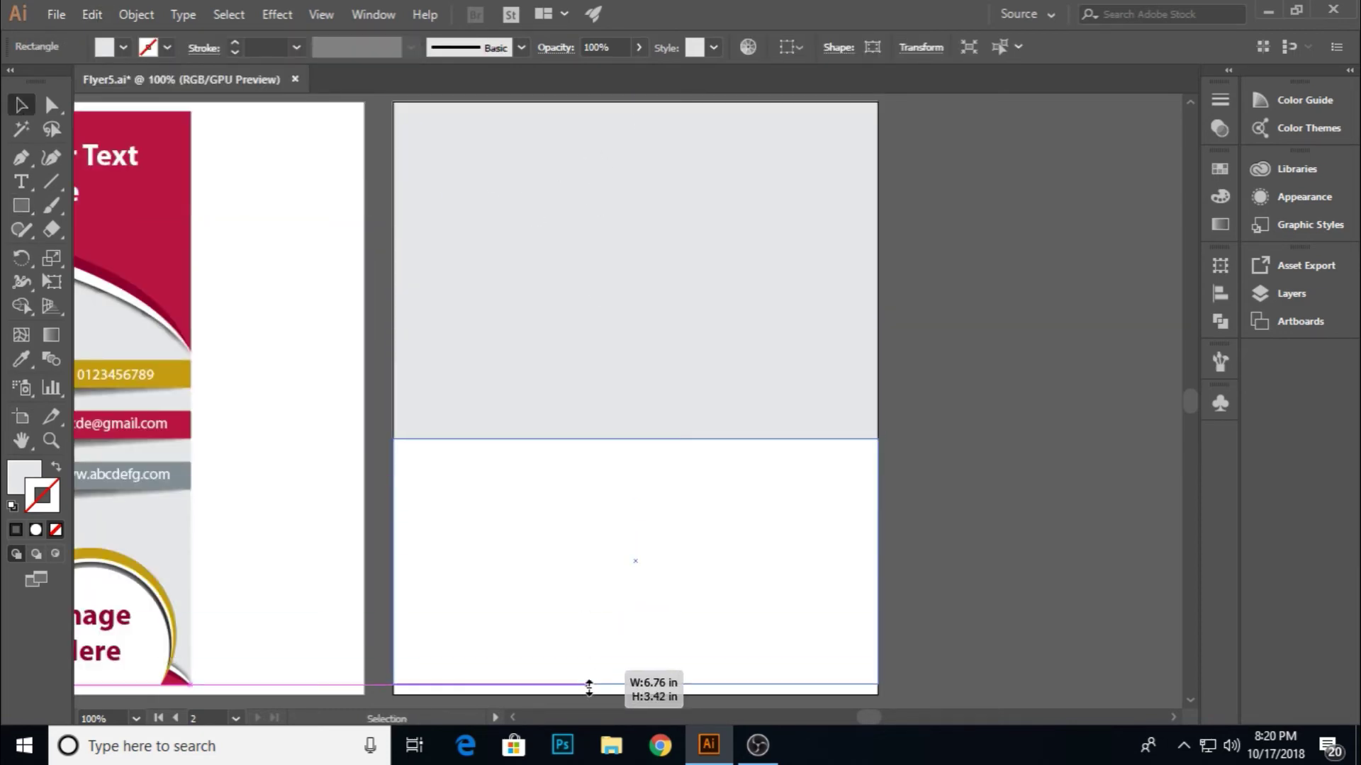
pyautogui.click(937, 487)
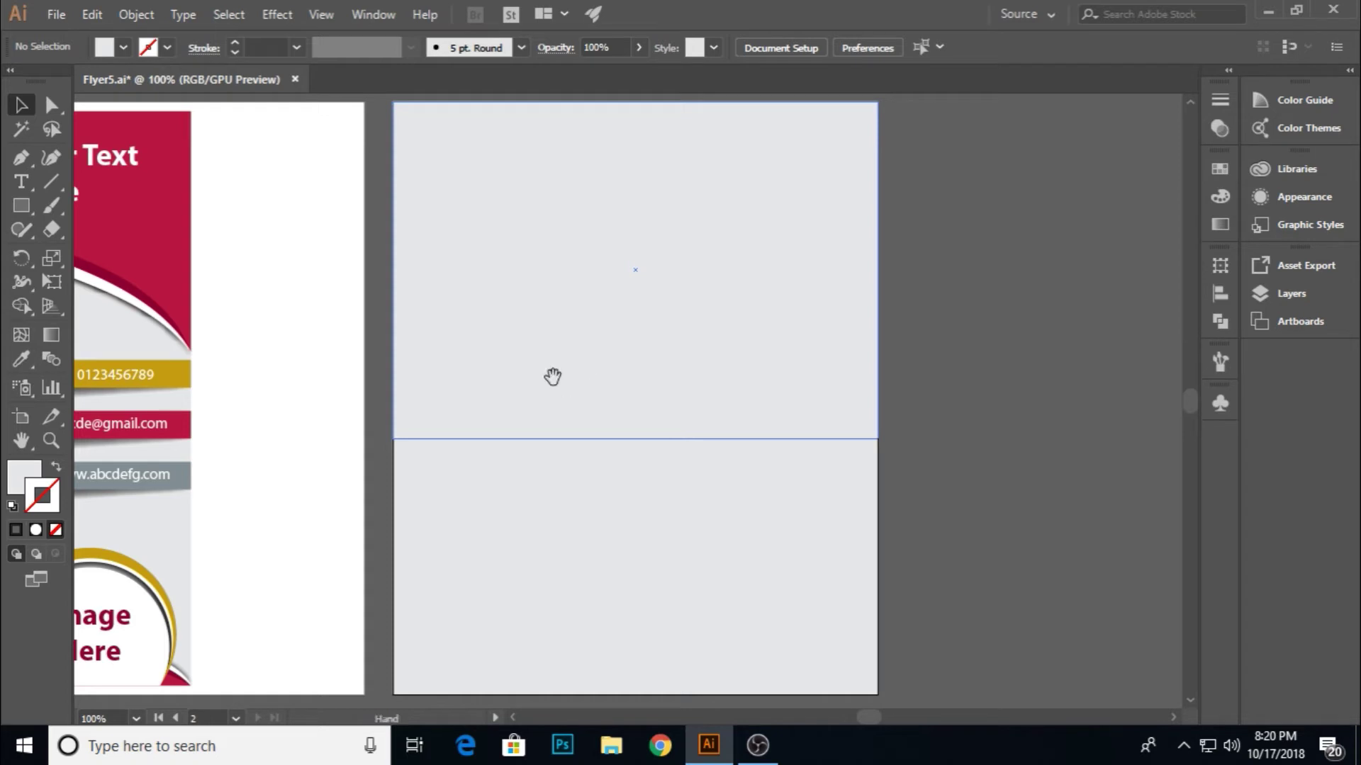
# - Fill the upper rectangle with the palette grey using the Eyedropper
pyautogui.hotkey('ctrl', '-')
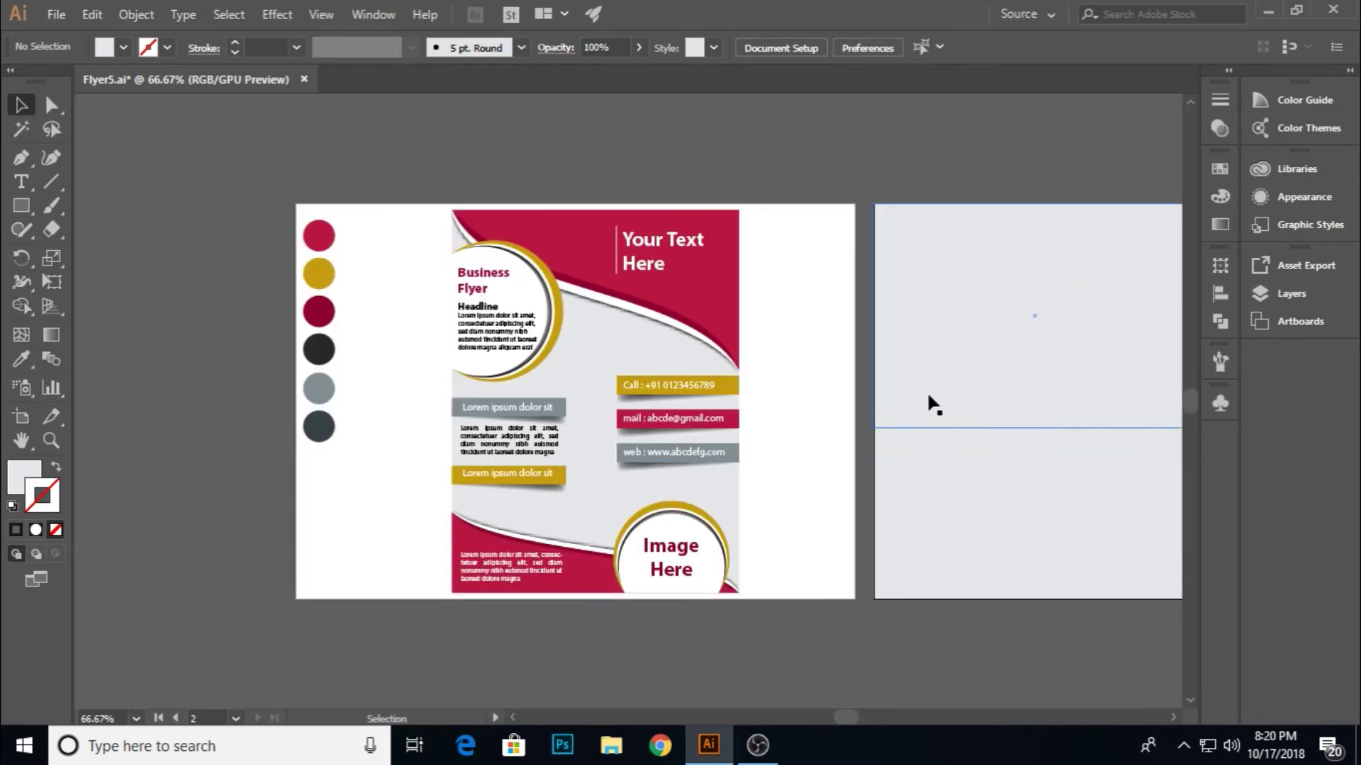
pyautogui.moveTo(981, 370); pyautogui.dragTo(883, 370)
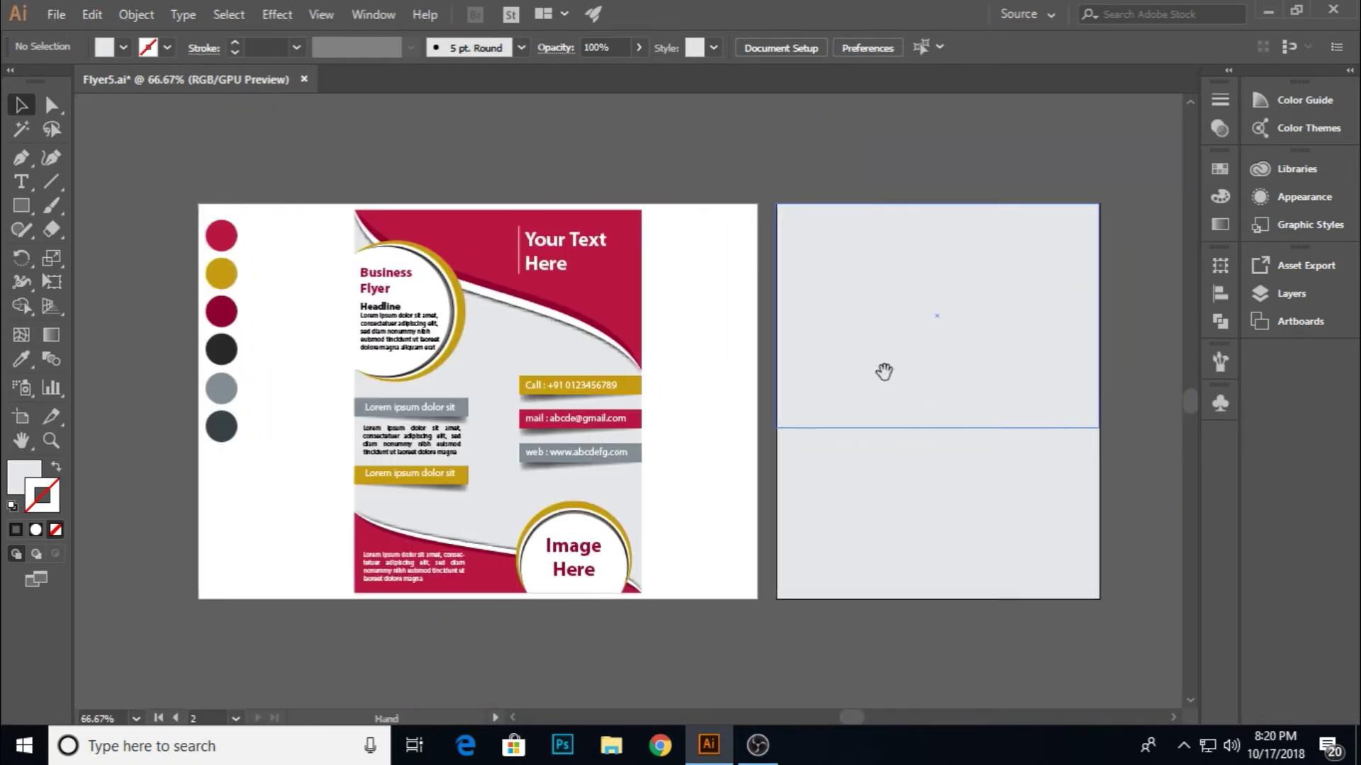
pyautogui.click(854, 352)
pyautogui.press('i')
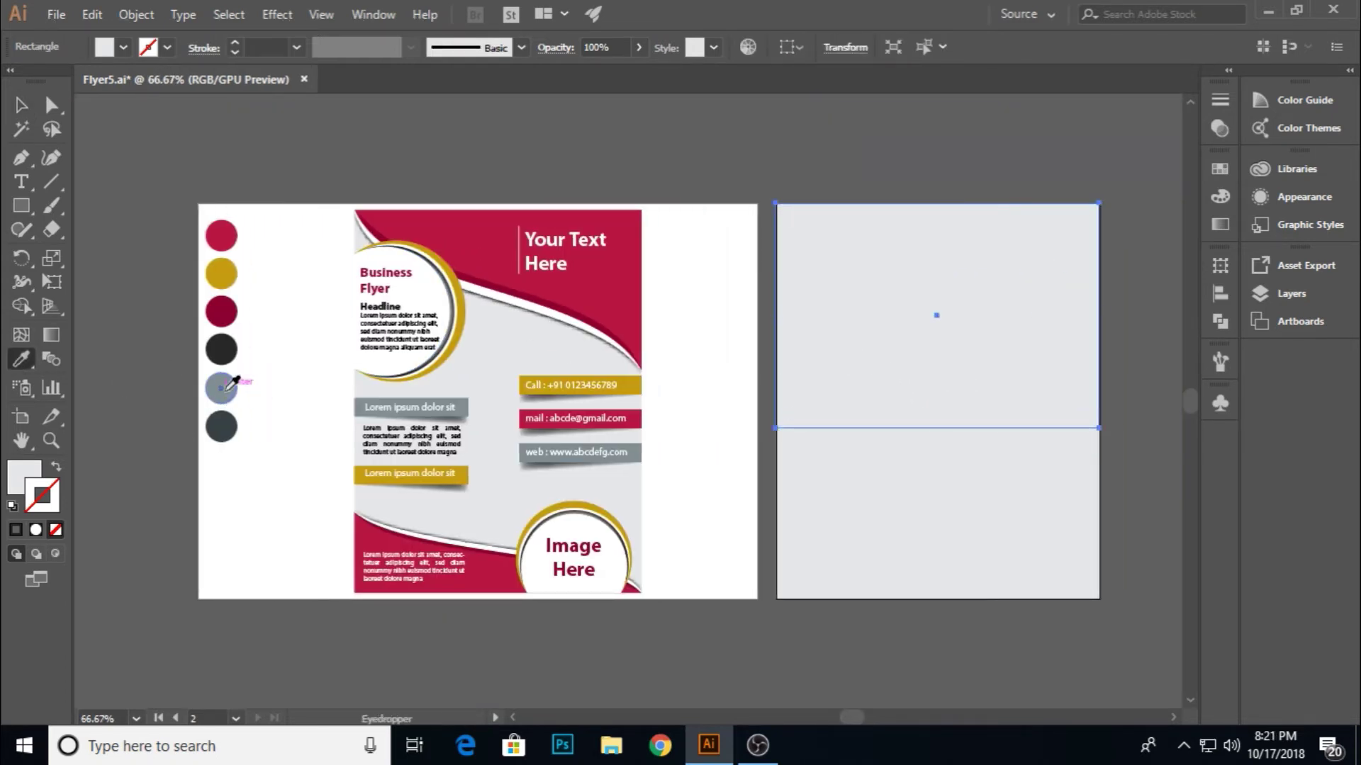
pyautogui.click(224, 390)
pyautogui.press('v')
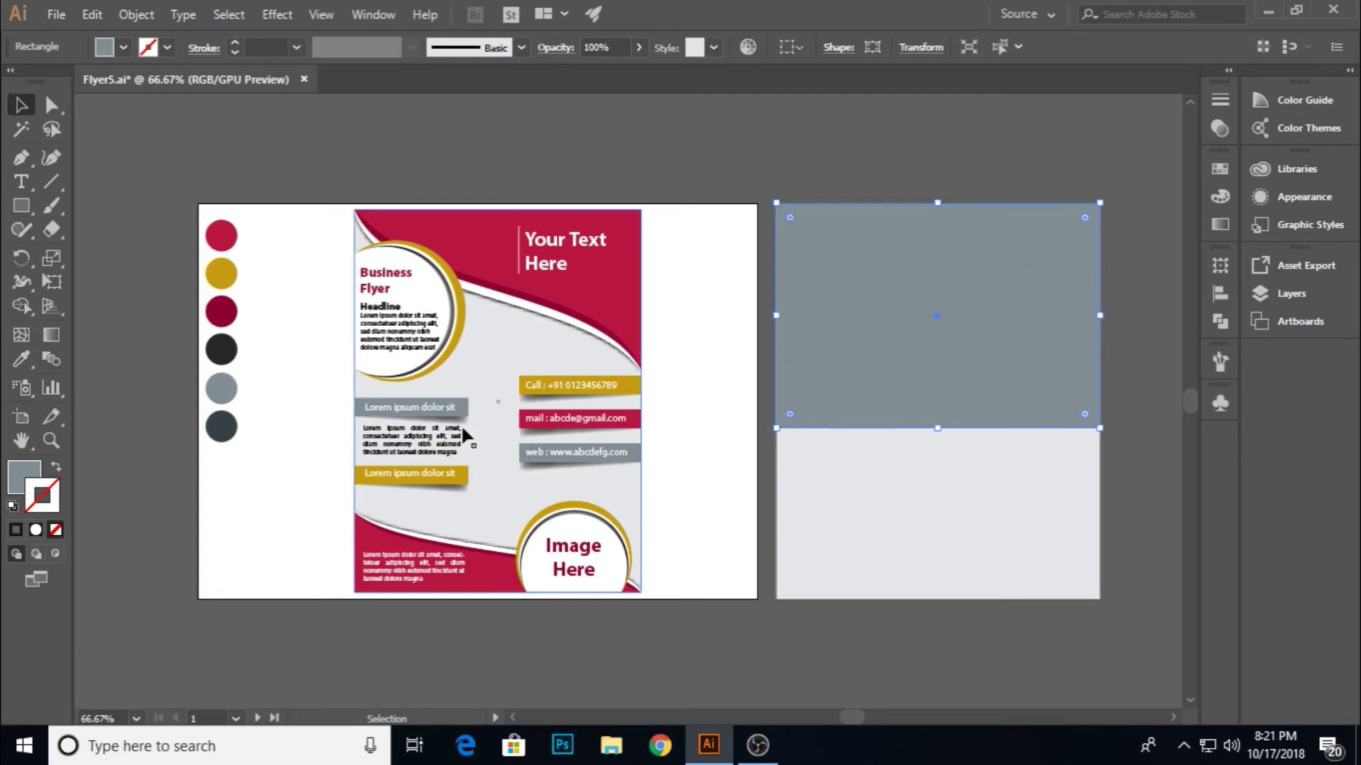
# - Fill the 'Lorem ipsum dolor sit' label and the web label with the dark palette colour
pyautogui.click(365, 410)
pyautogui.click(22, 360)
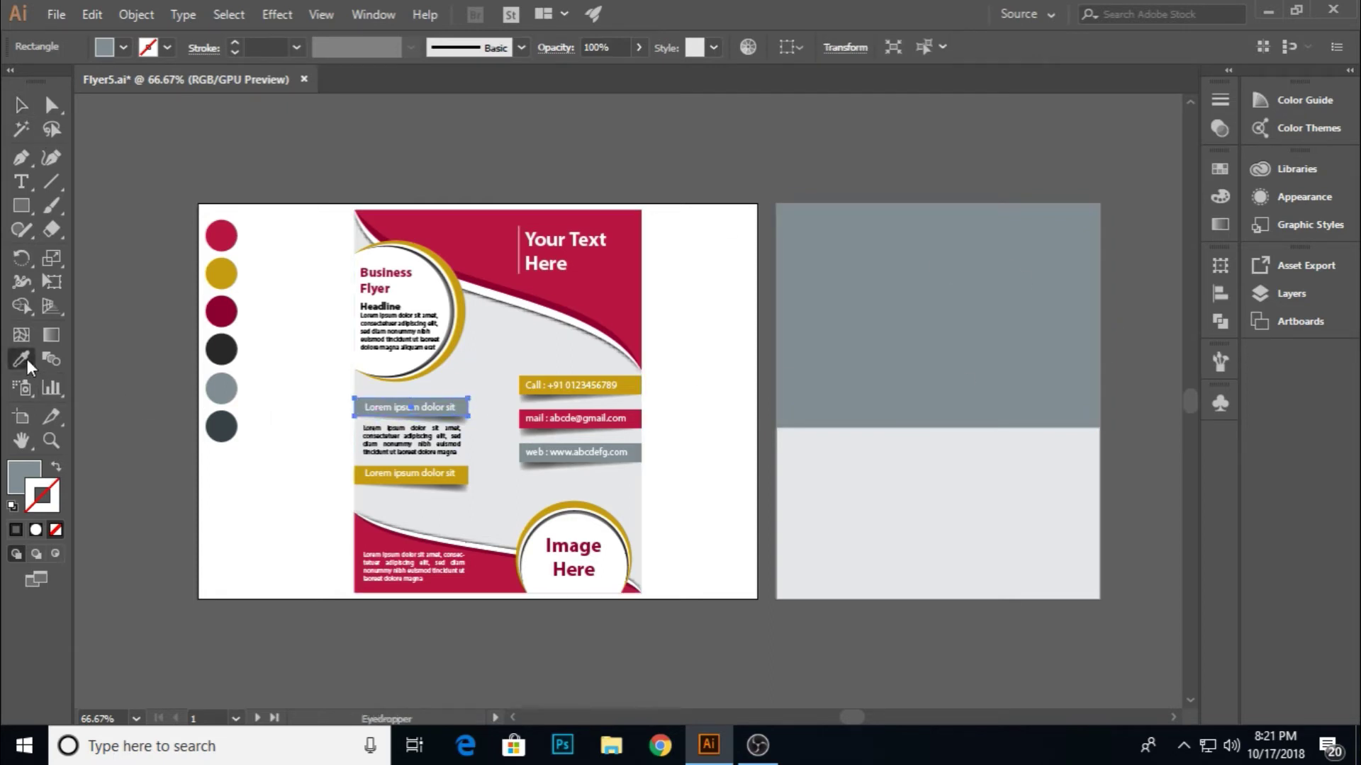
pyautogui.click(216, 348)
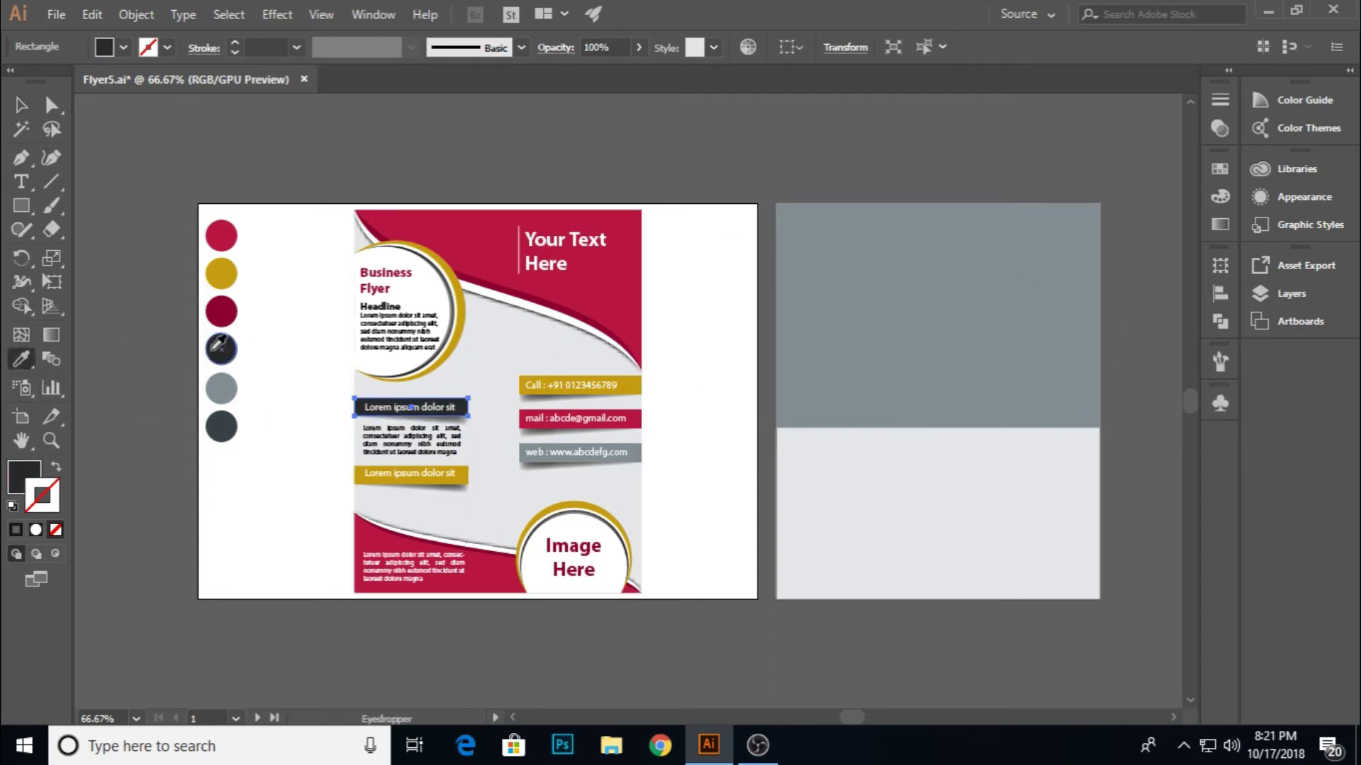
pyautogui.keyDown('ctrl'); pyautogui.click(641, 454); pyautogui.keyUp('ctrl')
pyautogui.click(221, 348)
pyautogui.click(21, 105)
pyautogui.click(116, 143)
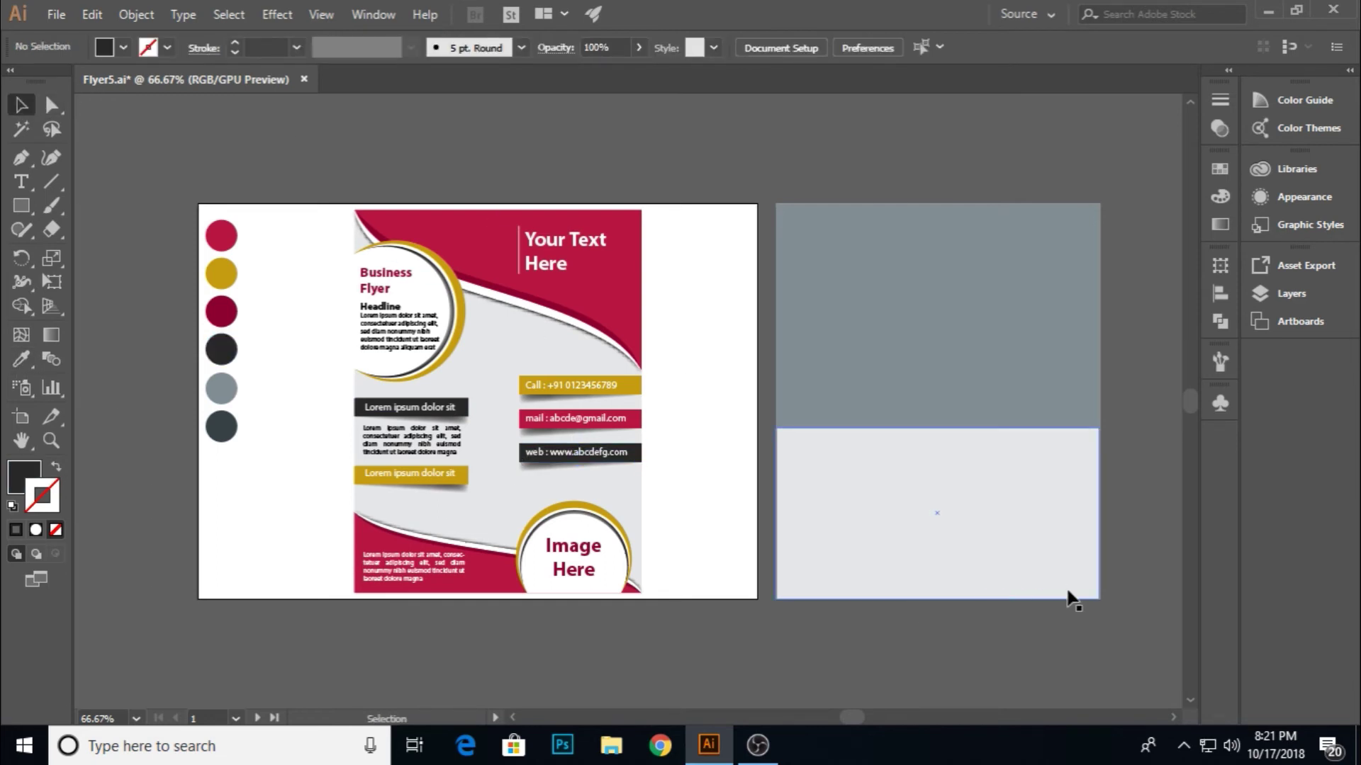
pyautogui.click(985, 362)
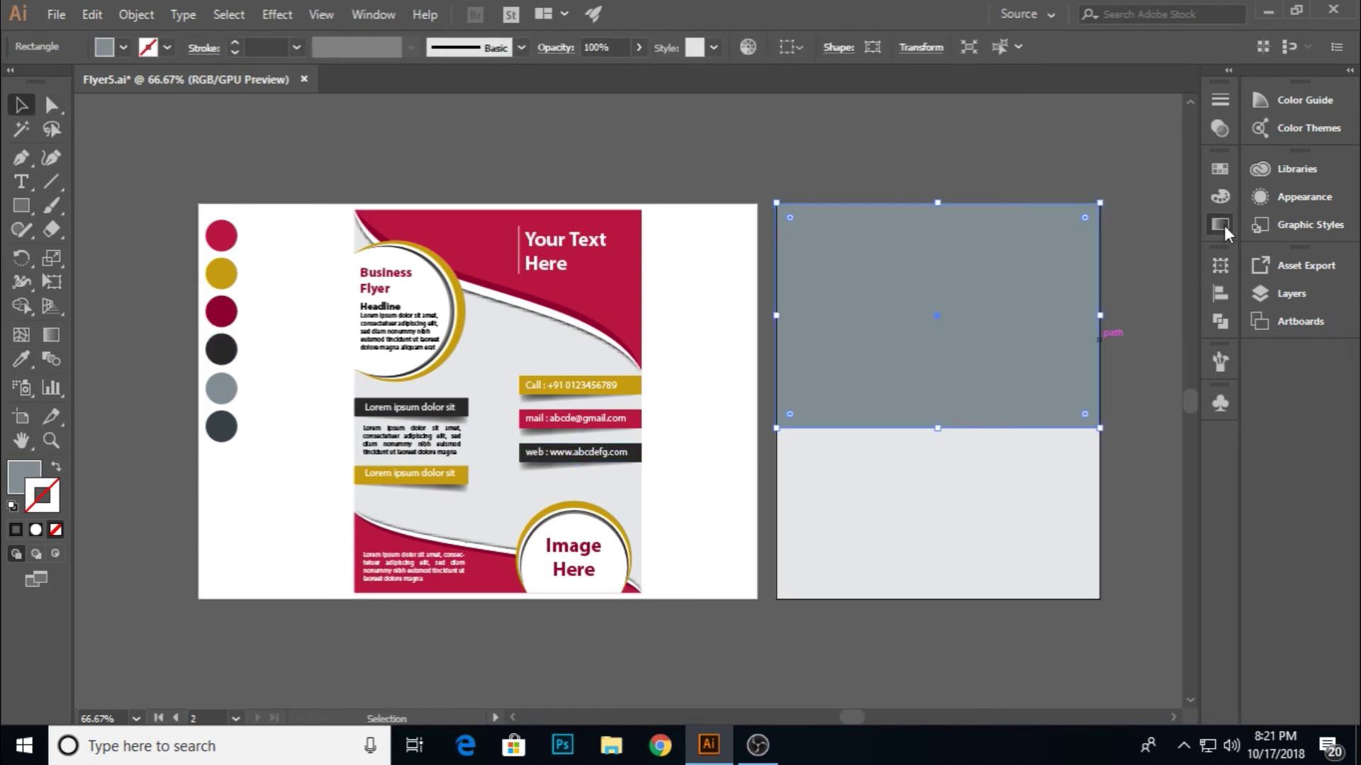
pyautogui.click(1219, 224)
# - Give the upper rectangle a gradient fill and set its stroke to None
pyautogui.moveTo(917, 341); pyautogui.dragTo(799, 346)
pyautogui.click(975, 319)
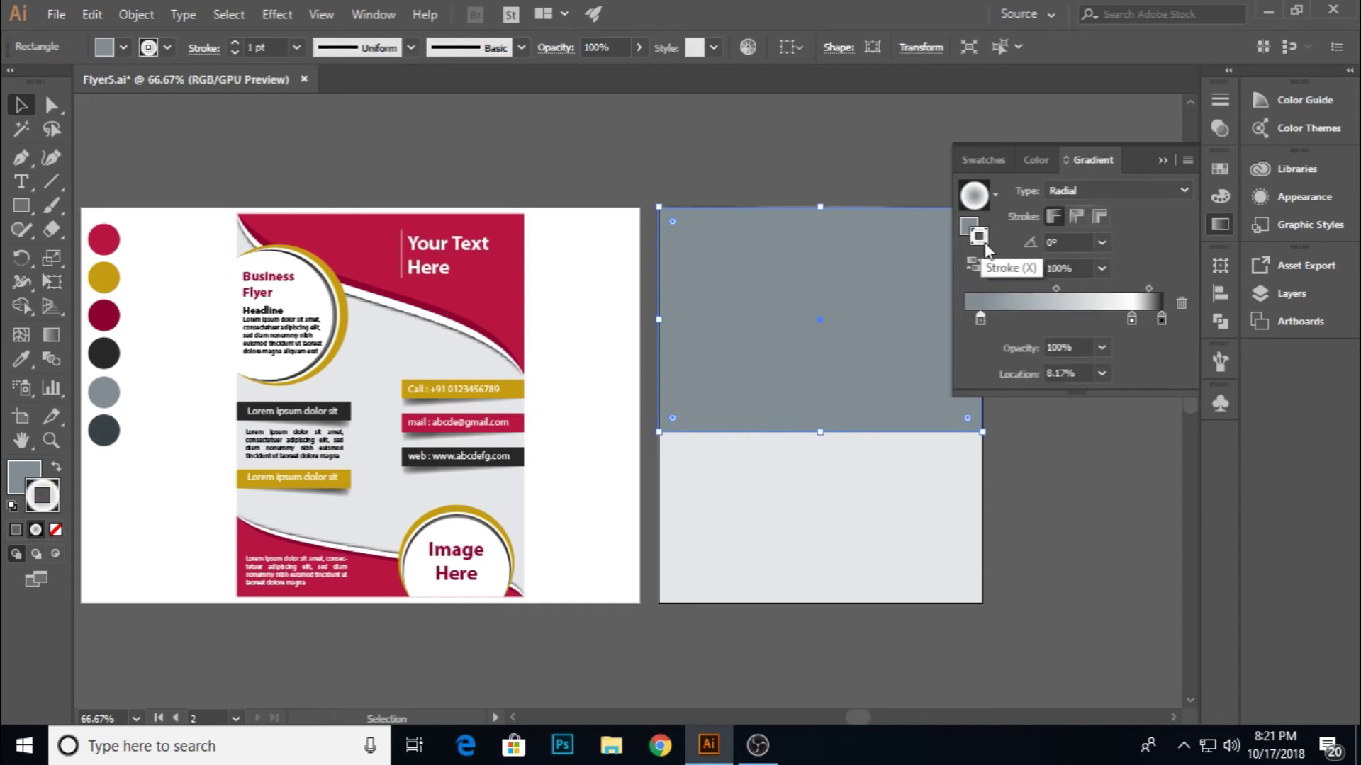
pyautogui.click(55, 530)
pyautogui.click(1082, 160)
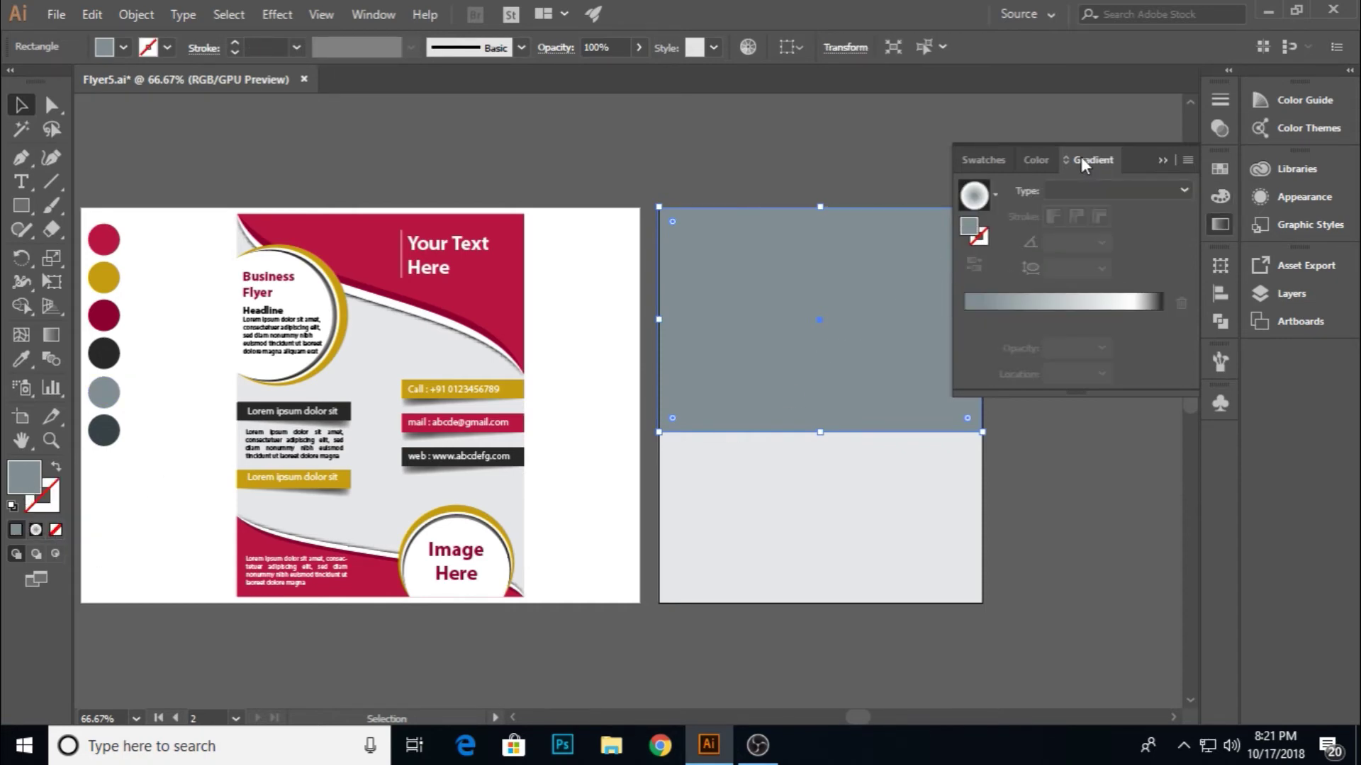
pyautogui.click(1044, 310)
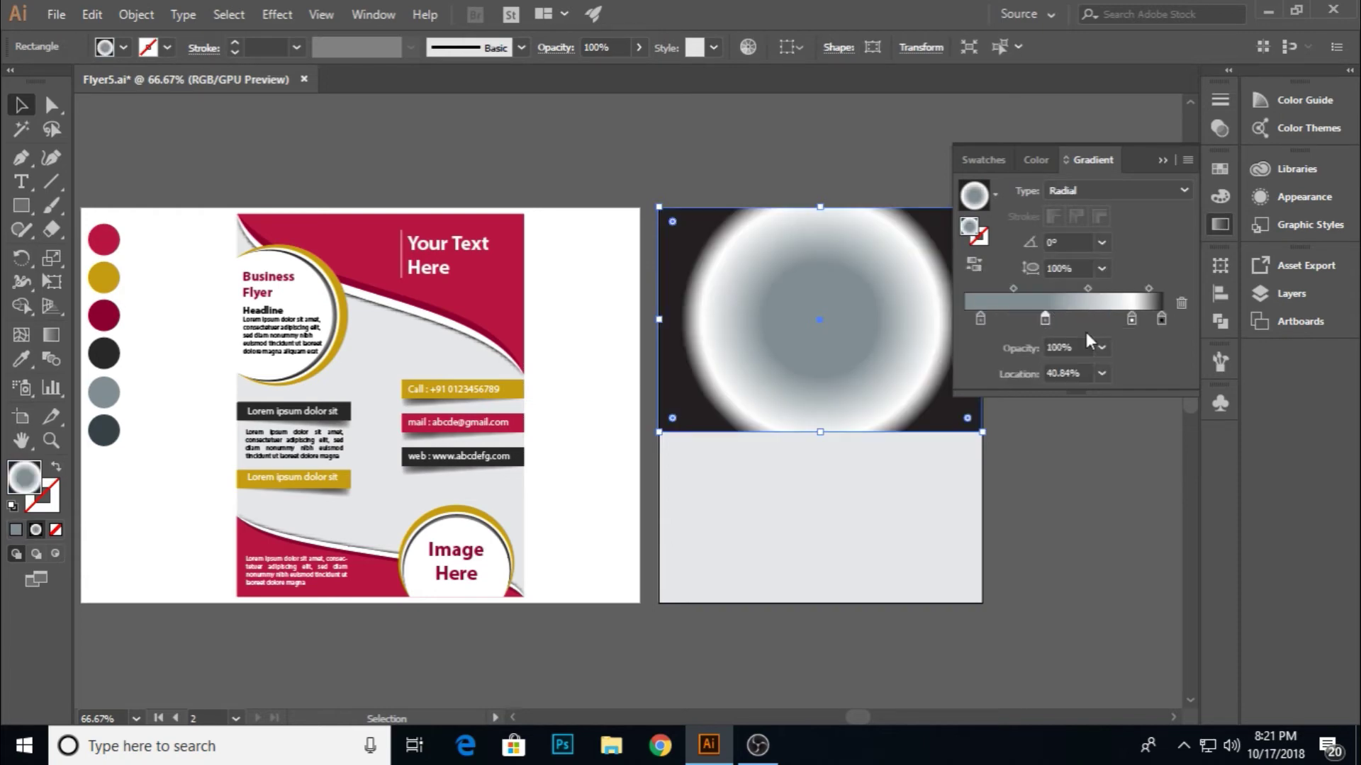
# - Remove the two middle gradient stops, move the first stop to the start, and shift the midpoint right
pyautogui.click(979, 319)
pyautogui.moveTo(1045, 319); pyautogui.dragTo(1047, 354)
pyautogui.moveTo(1132, 319); pyautogui.dragTo(1155, 347)
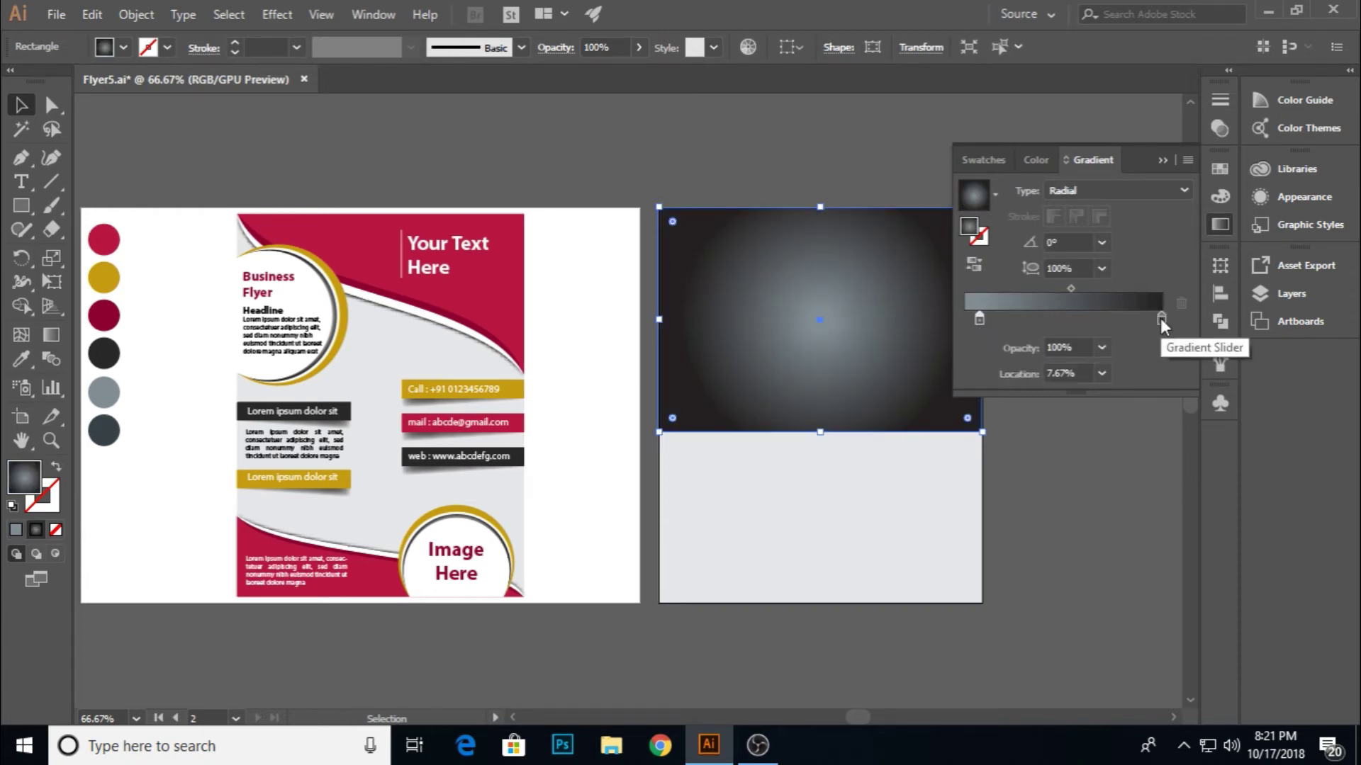
pyautogui.moveTo(982, 321); pyautogui.dragTo(965, 321)
pyautogui.moveTo(1064, 288); pyautogui.dragTo(1107, 322)
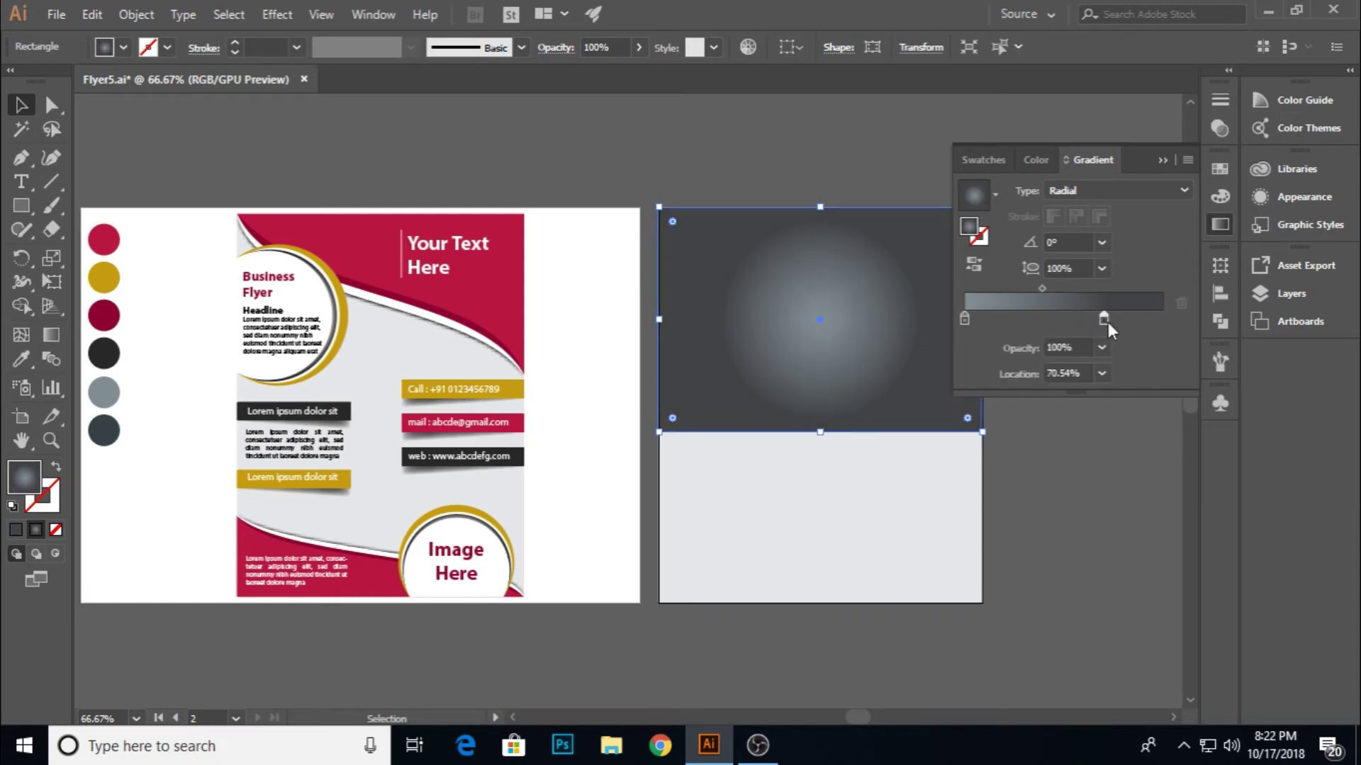
pyautogui.click(1163, 160)
# - Make the gradient linear and run it vertically from top to bottom
pyautogui.click(1219, 224)
pyautogui.click(1081, 192)
pyautogui.click(1090, 211)
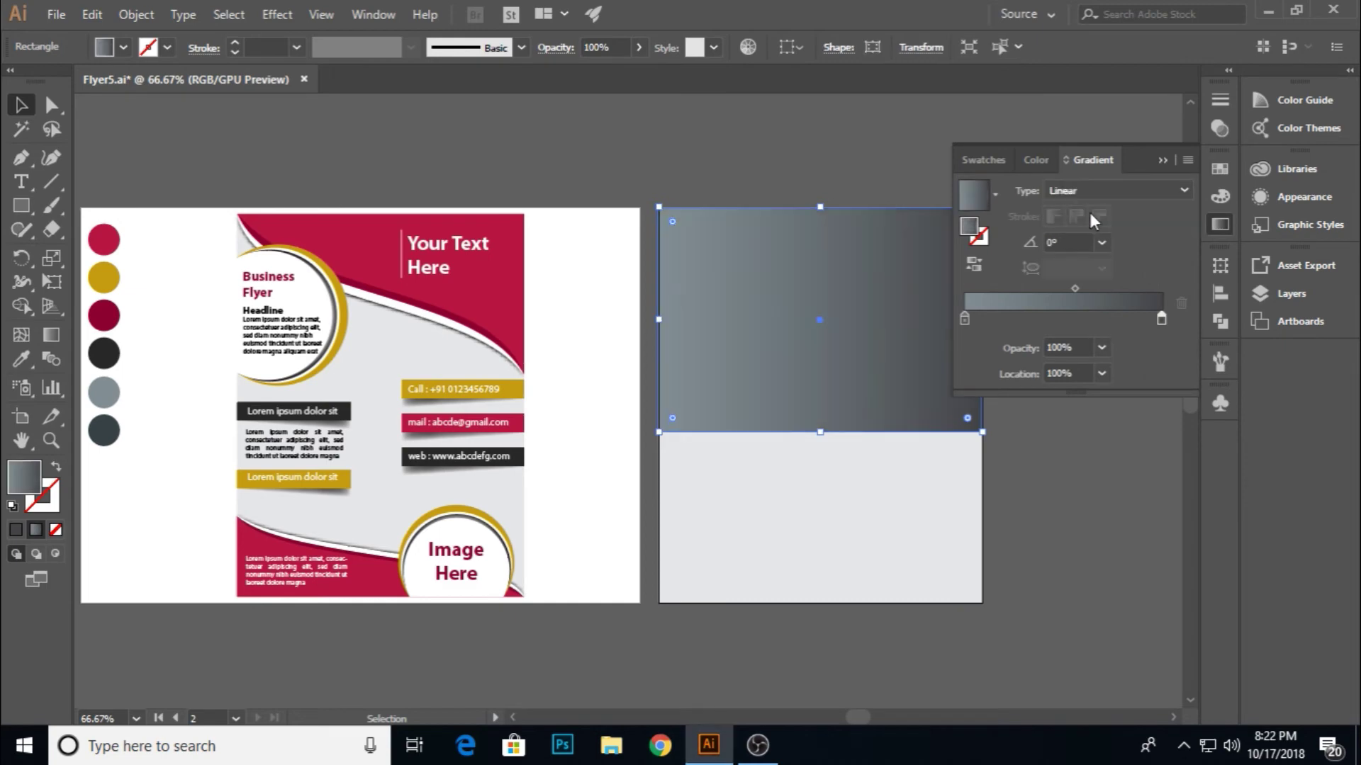
pyautogui.click(51, 335)
pyautogui.moveTo(820, 207); pyautogui.dragTo(820, 427)
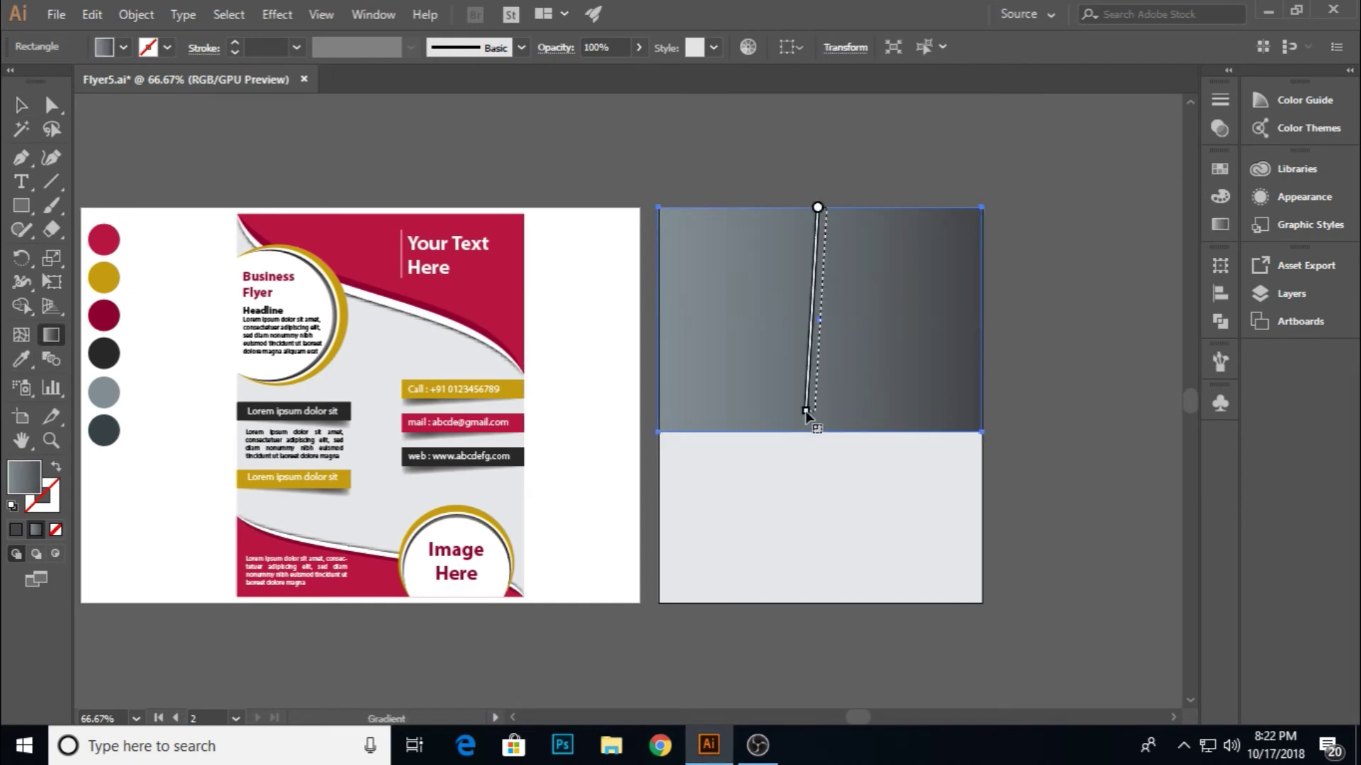
pyautogui.moveTo(818, 425)
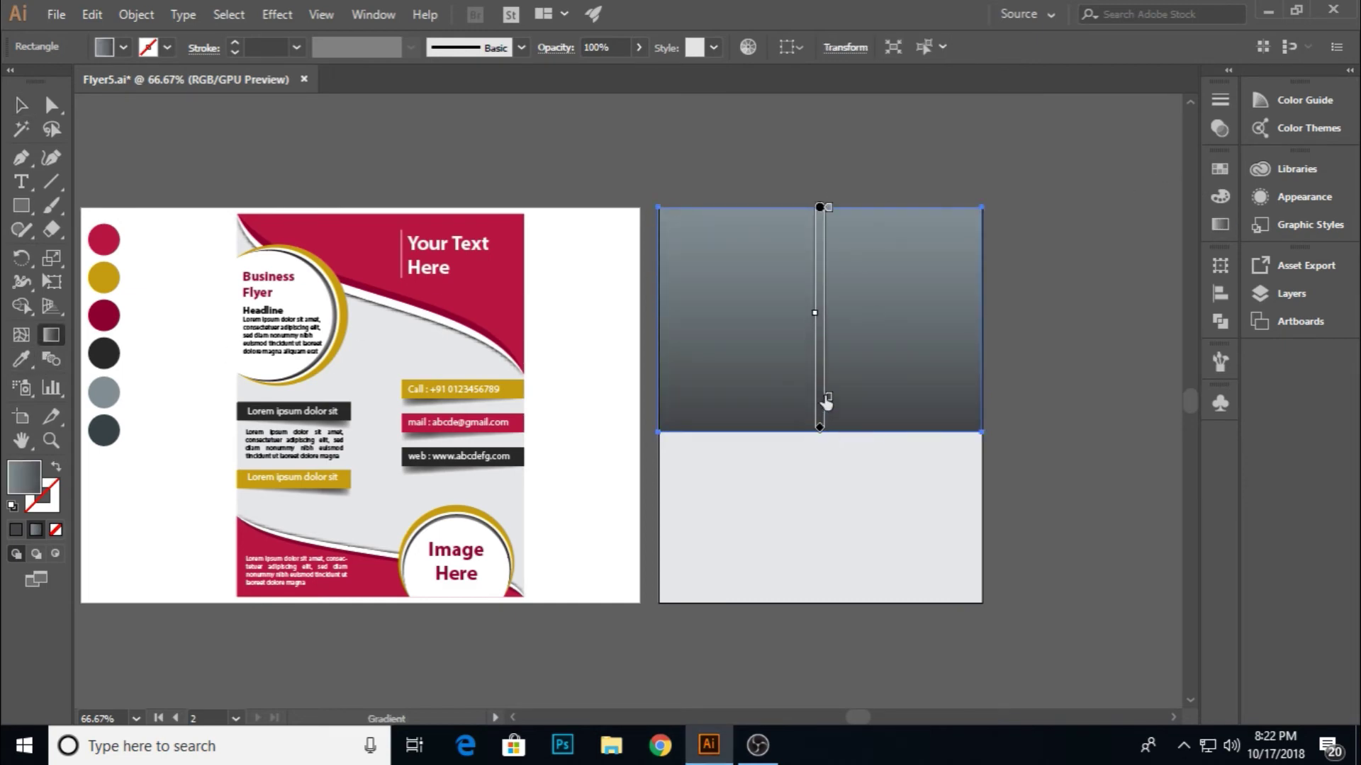
pyautogui.press('v')
# - Copy the gradient onto the lower rectangle and reverse it so it is dark at the top
pyautogui.click(876, 542)
pyautogui.click(23, 367)
pyautogui.click(728, 303)
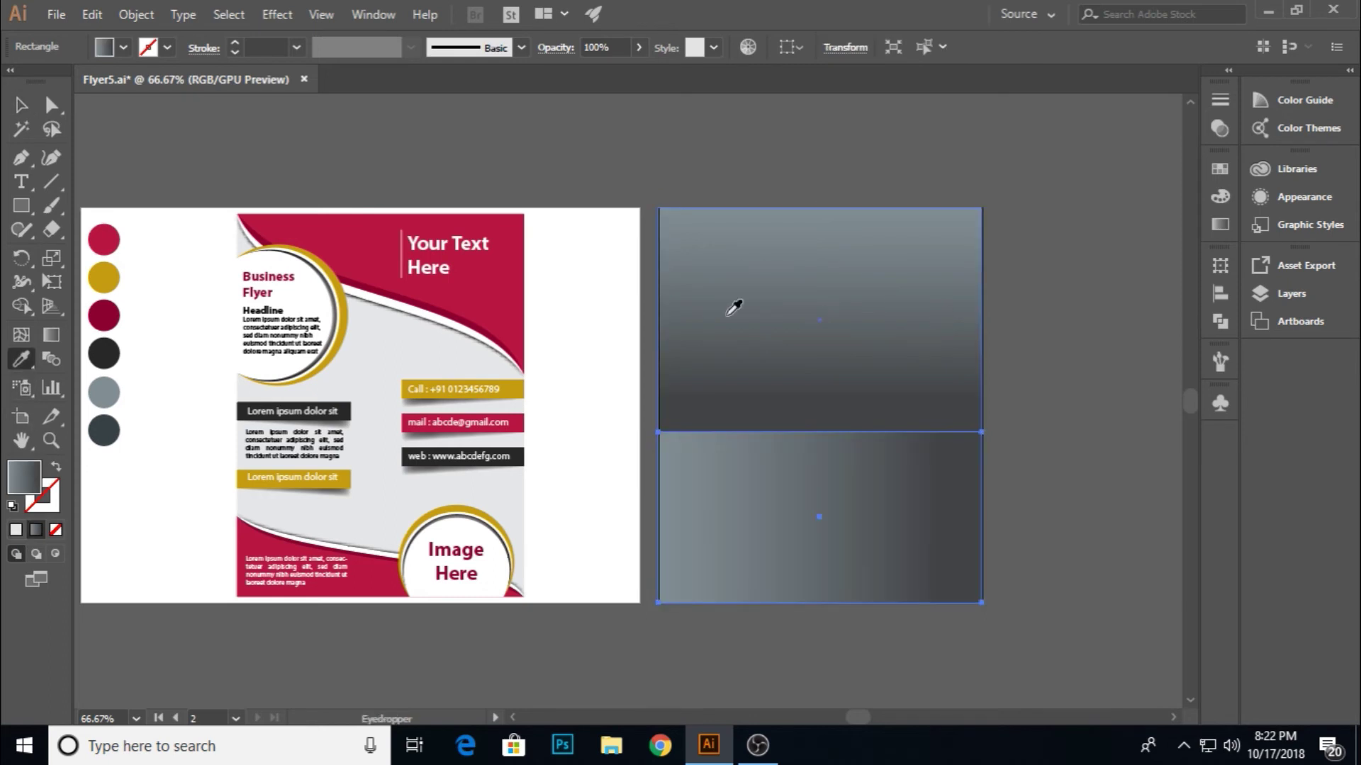
pyautogui.click(51, 334)
pyautogui.moveTo(822, 606); pyautogui.dragTo(820, 436)
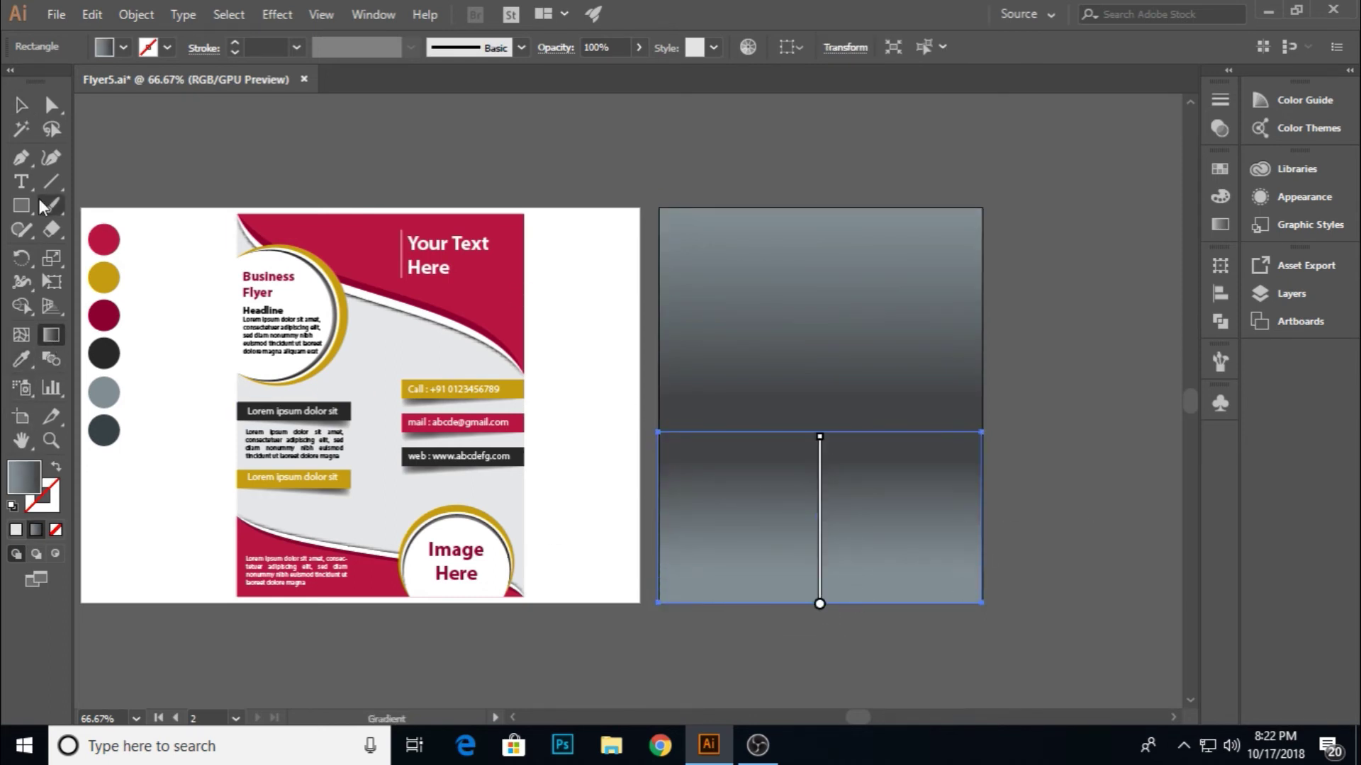
pyautogui.press('v')
pyautogui.click(355, 155)
pyautogui.click(468, 348)
# - Place a copy of the flyer group on the right artboard, bring it to the front, and scale it down
pyautogui.click(425, 638)
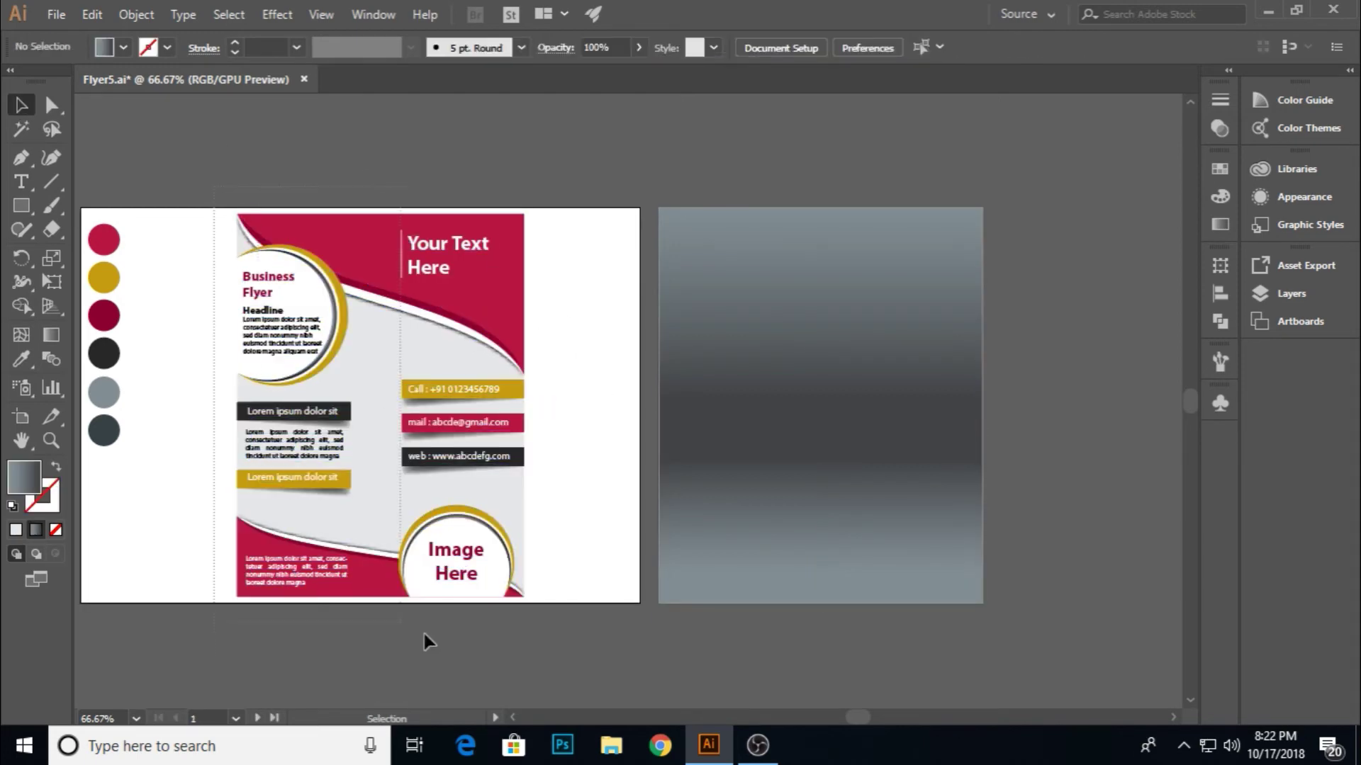
pyautogui.rightClick(383, 410)
pyautogui.click(645, 409)
pyautogui.moveTo(413, 401); pyautogui.dragTo(890, 402)
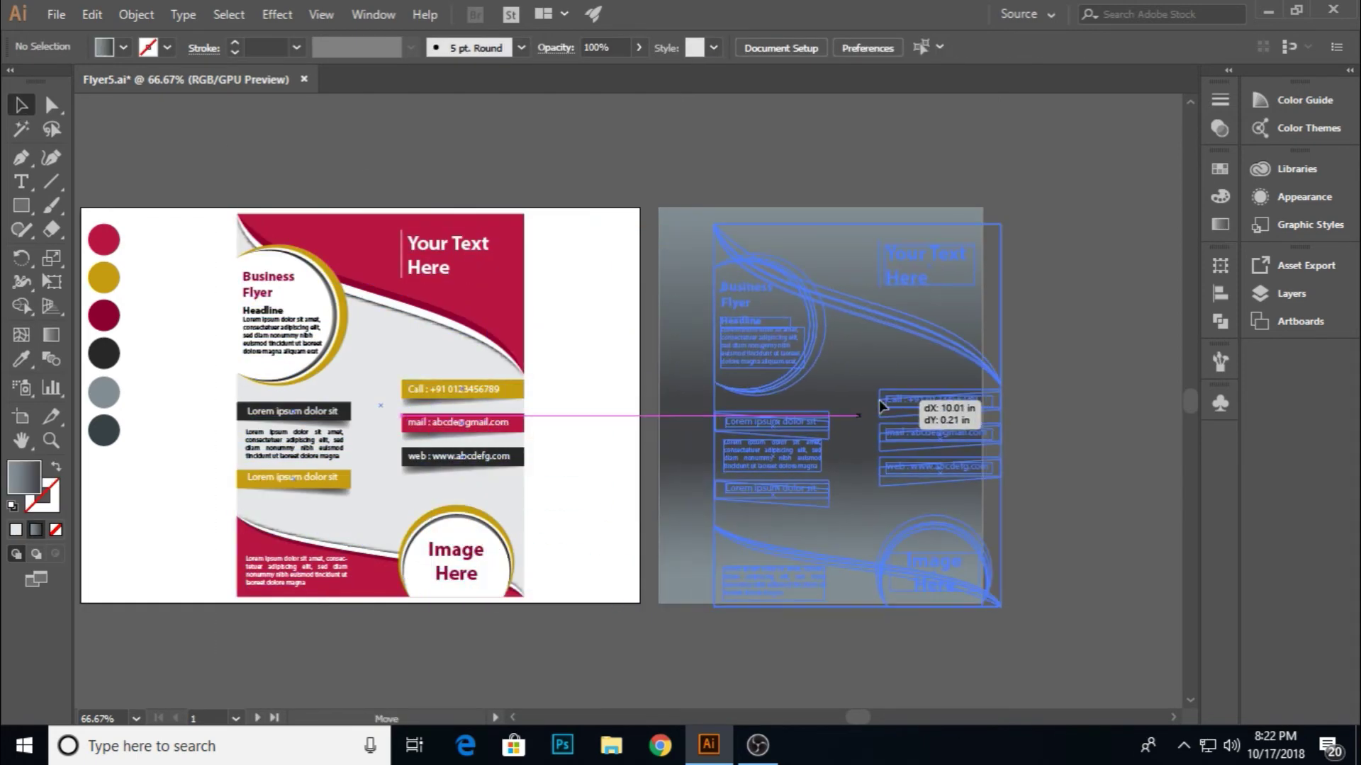
pyautogui.rightClick(991, 333)
pyautogui.click(918, 525)
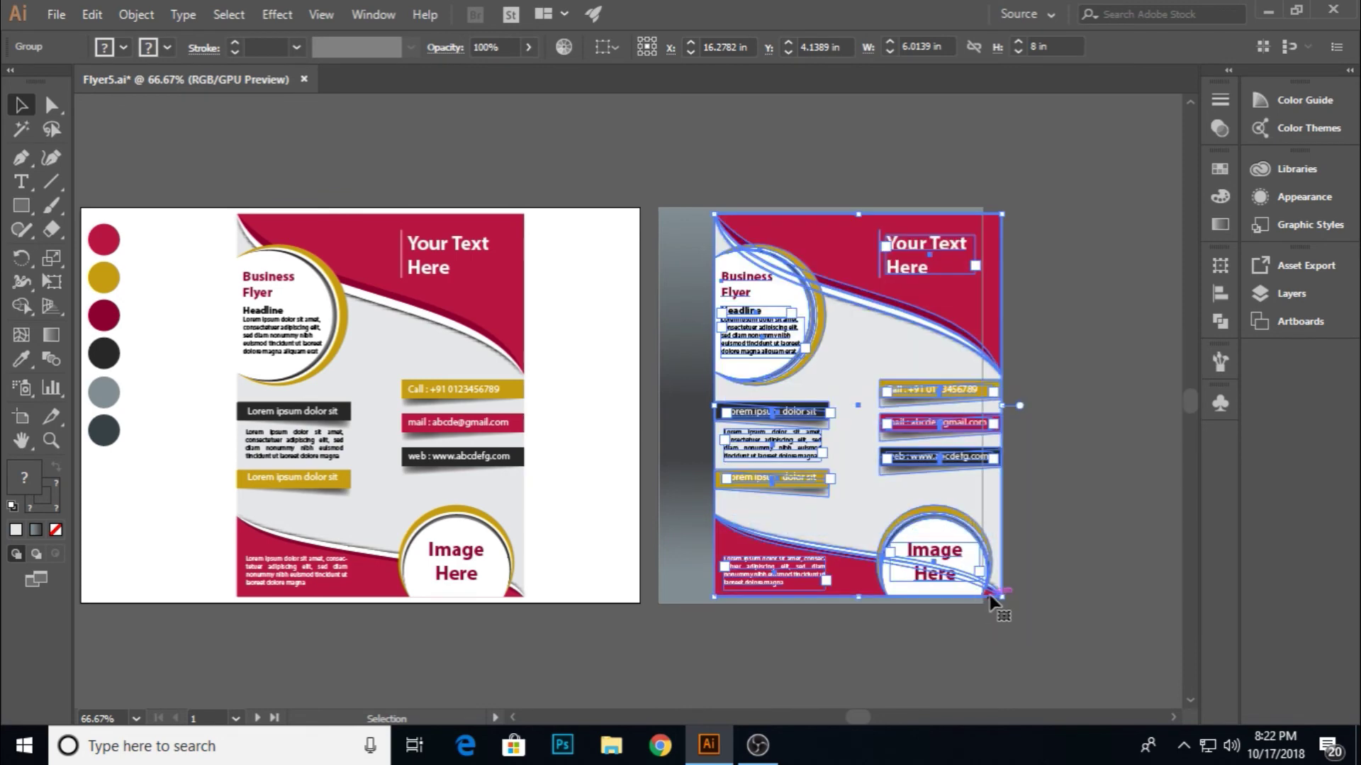
pyautogui.moveTo(1002, 598); pyautogui.dragTo(872, 424)
# - Move the small flyer copy to the artboard centre and enlarge it
pyautogui.click(785, 462)
pyautogui.moveTo(778, 366); pyautogui.dragTo(805, 449)
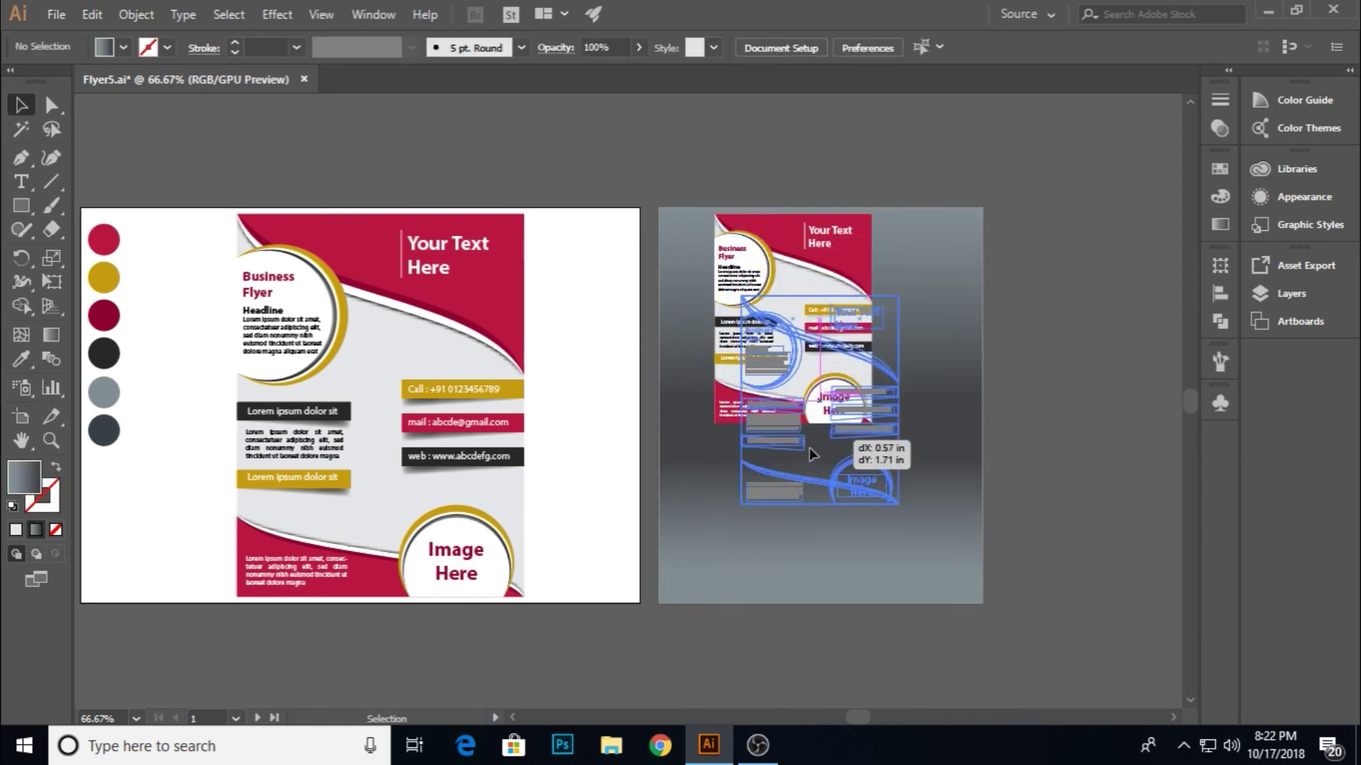
pyautogui.click(1056, 491)
pyautogui.click(885, 322)
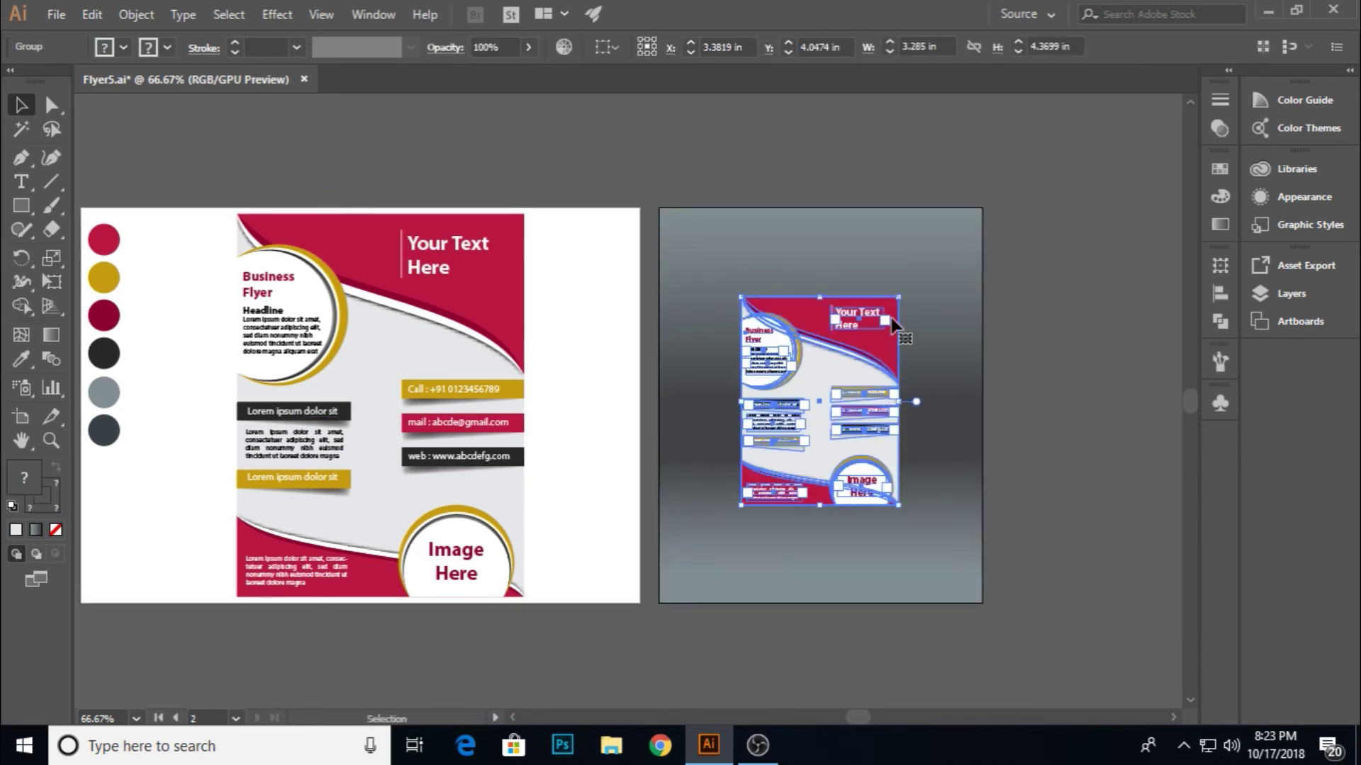
pyautogui.moveTo(897, 297); pyautogui.dragTo(921, 268)
pyautogui.moveTo(742, 269); pyautogui.dragTo(726, 248)
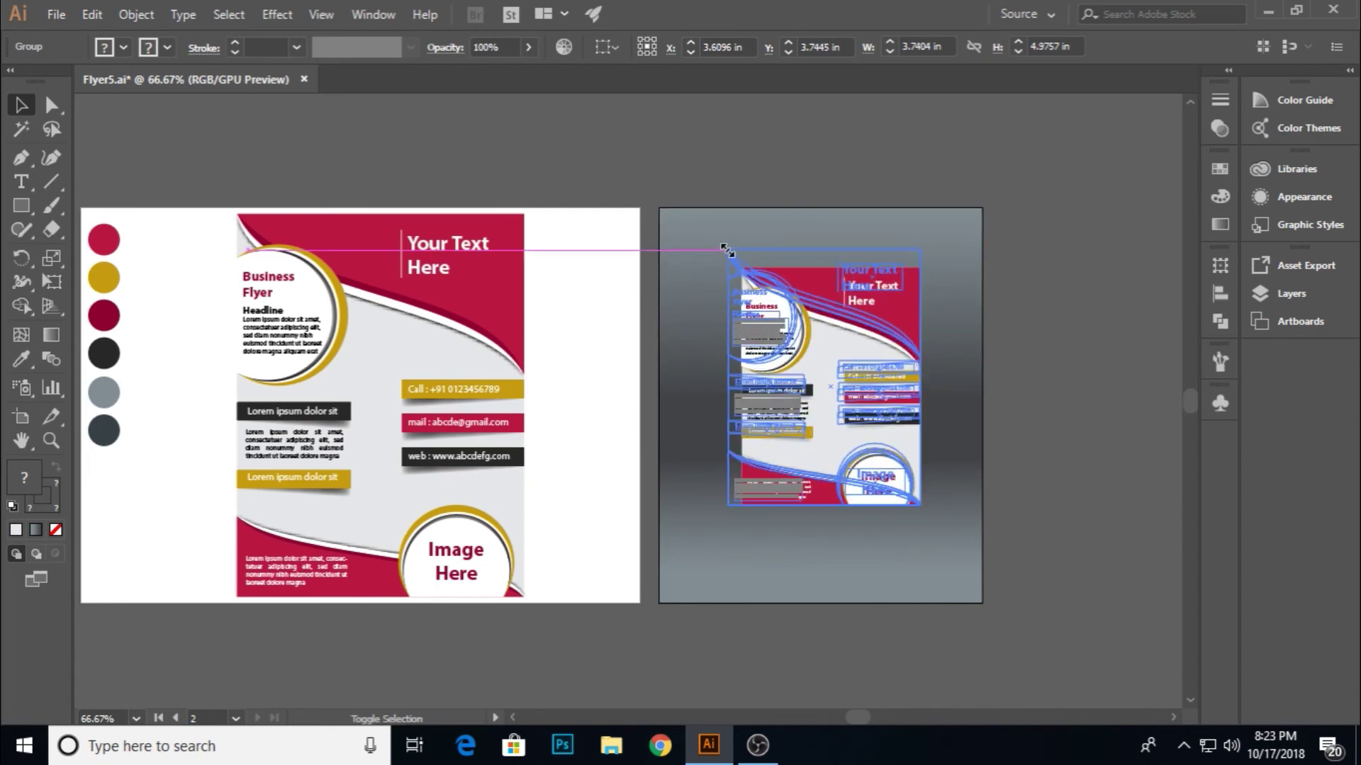
pyautogui.click(1009, 376)
# - Horizontally centre the flyer copy on the grey background and nudge it up
pyautogui.click(814, 368)
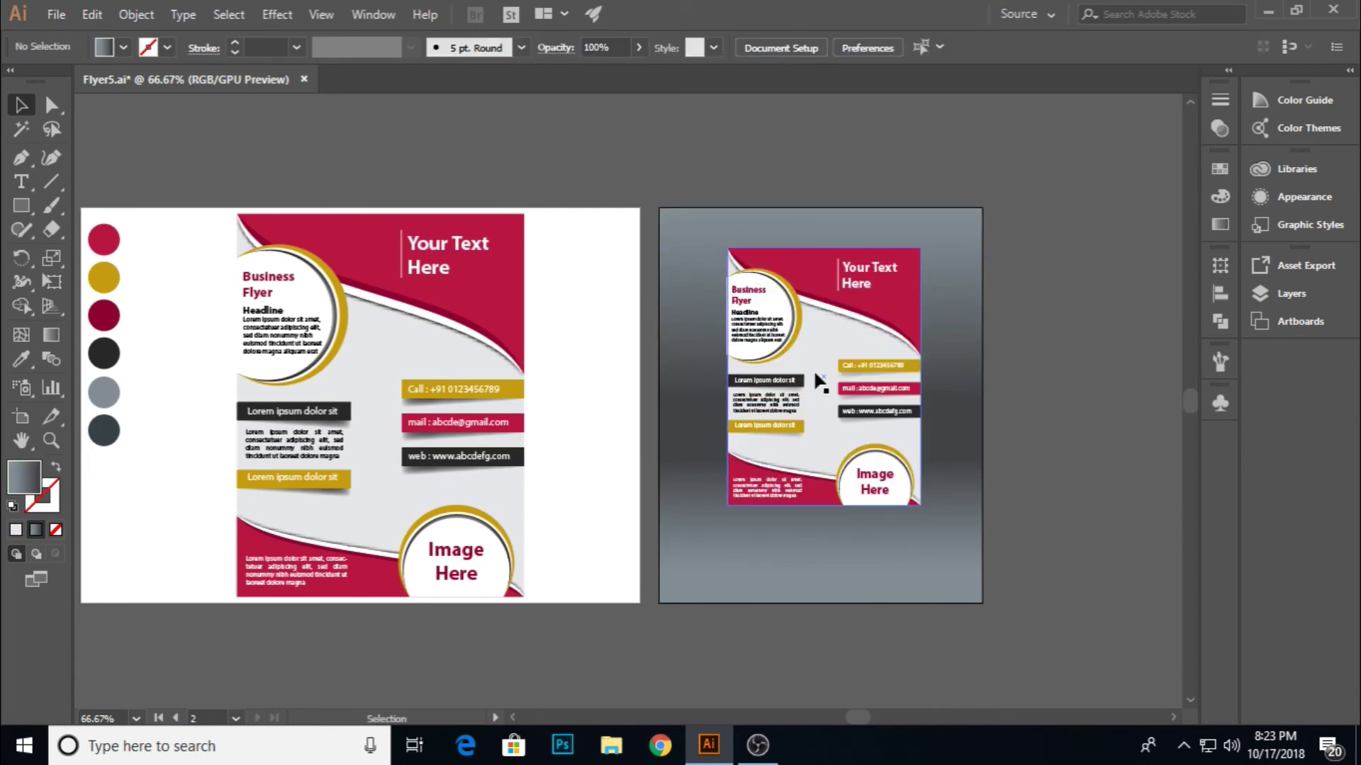
pyautogui.keyDown('shift'); pyautogui.click(961, 347); pyautogui.keyUp('shift')
pyautogui.click(1219, 321)
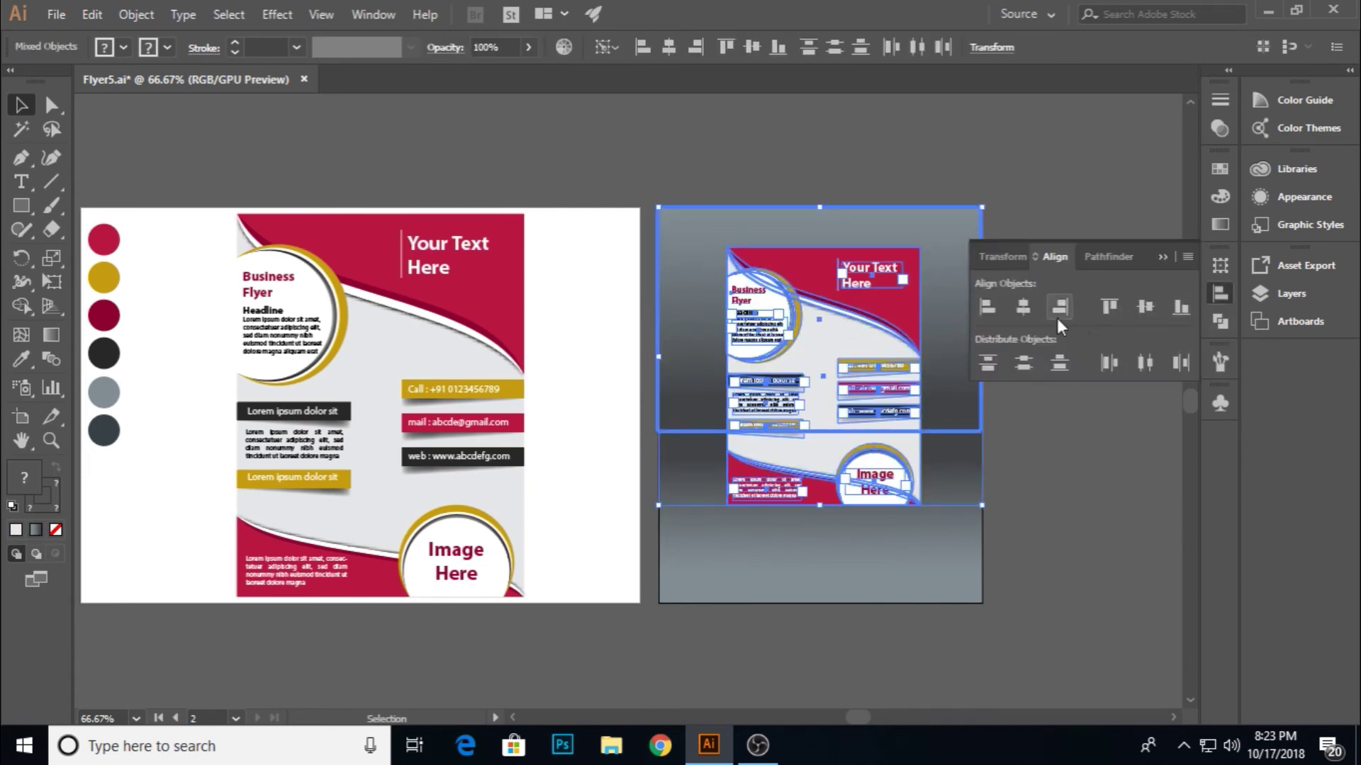
pyautogui.click(1057, 318)
pyautogui.click(1064, 276)
pyautogui.click(810, 402)
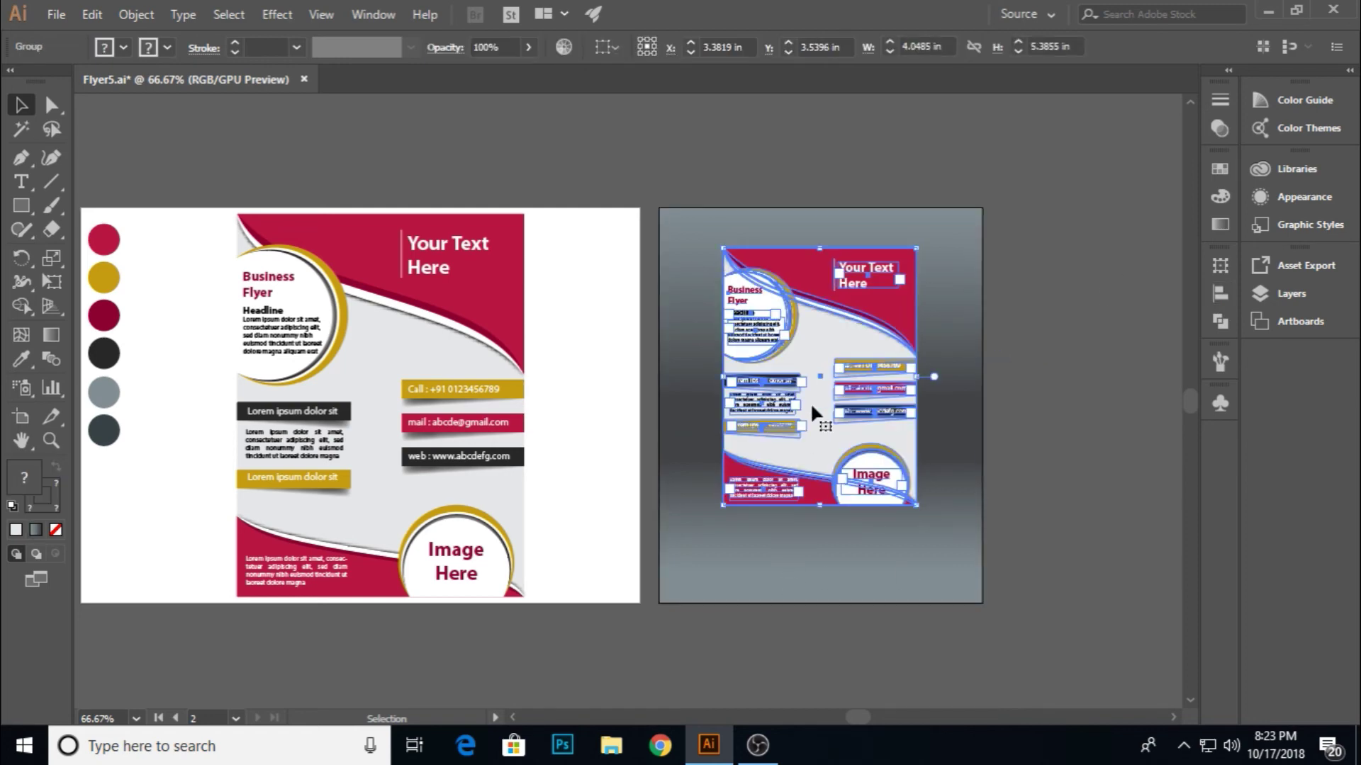
pyautogui.hotkey('shift', 'Up')
pyautogui.hotkey('shift', 'Up')
pyautogui.hotkey('shift', 'Up')
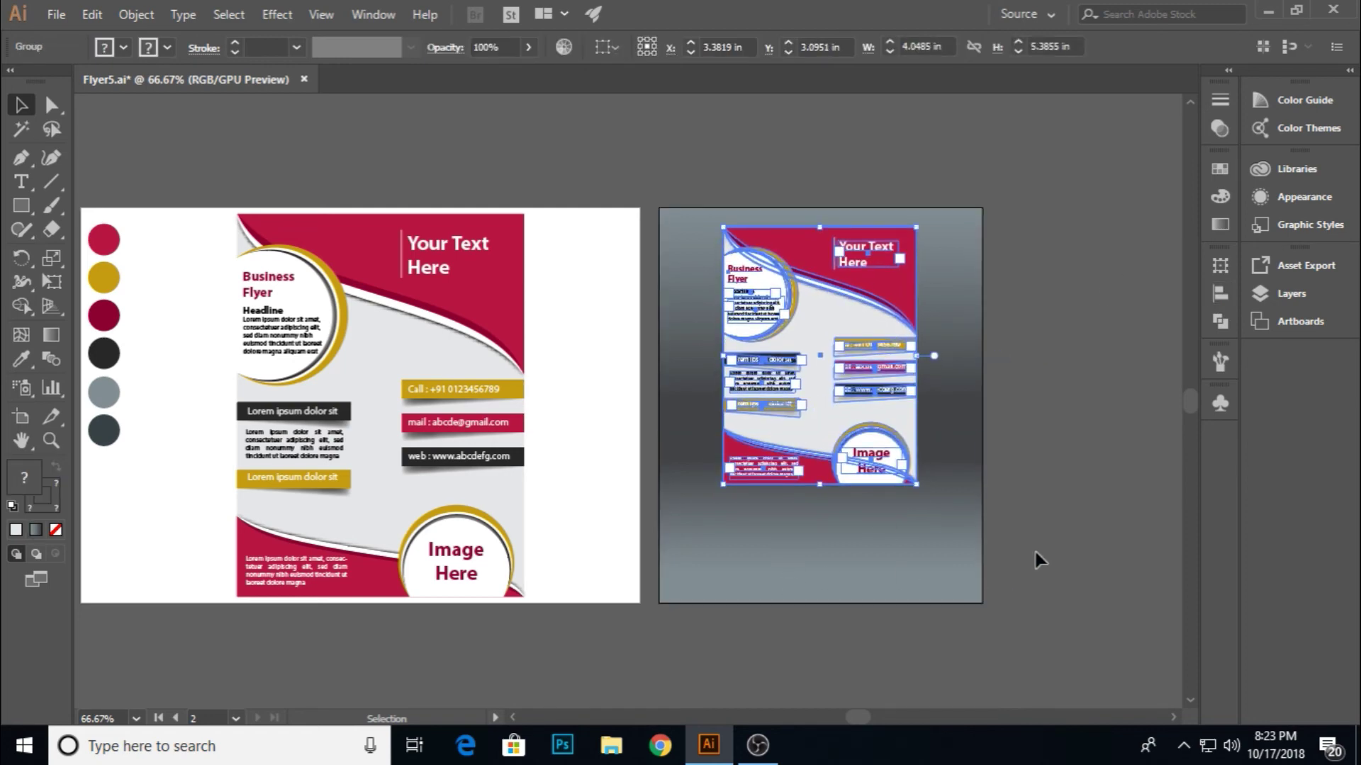
pyautogui.click(950, 496)
# - Reflect the flyer across the horizontal axis as a copy
pyautogui.rightClick(833, 317)
pyautogui.moveTo(887, 511)
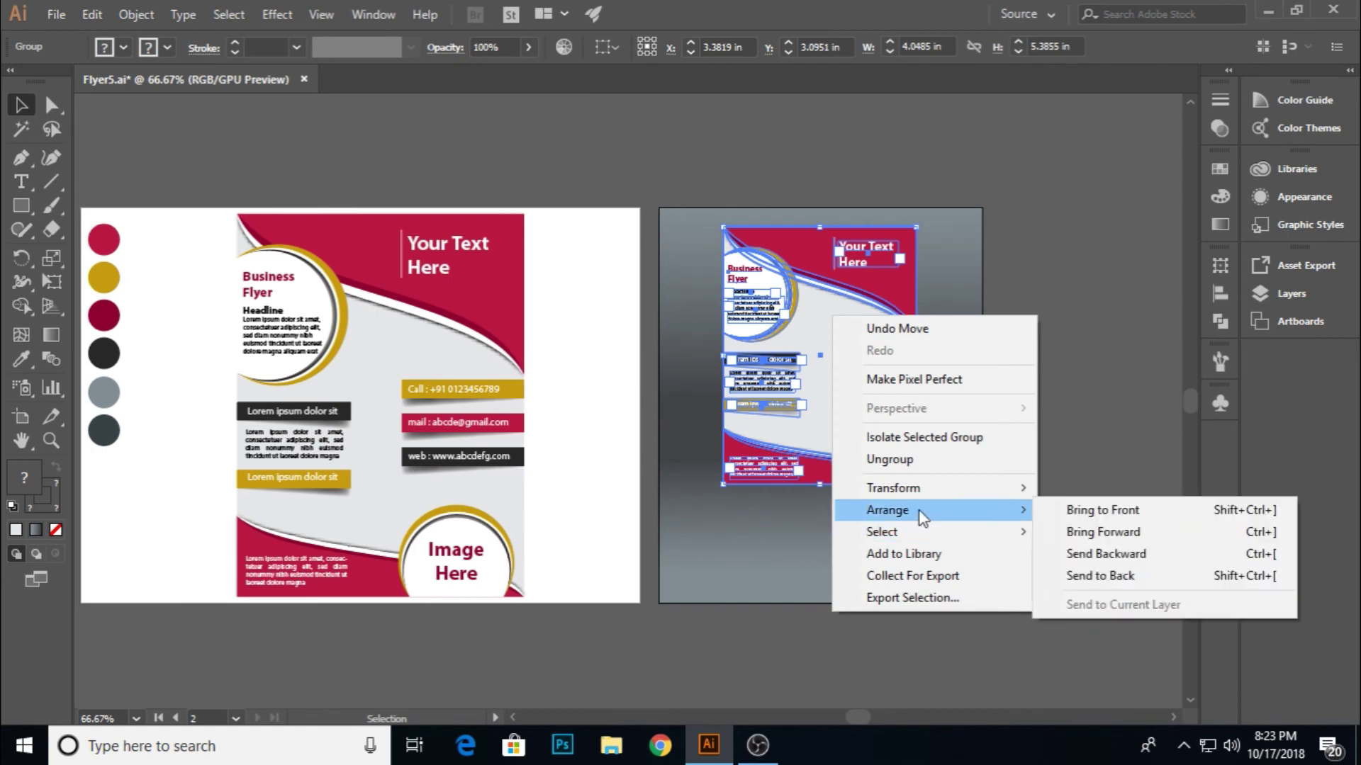
pyautogui.click(1128, 565)
pyautogui.moveTo(696, 190); pyautogui.dragTo(496, 190)
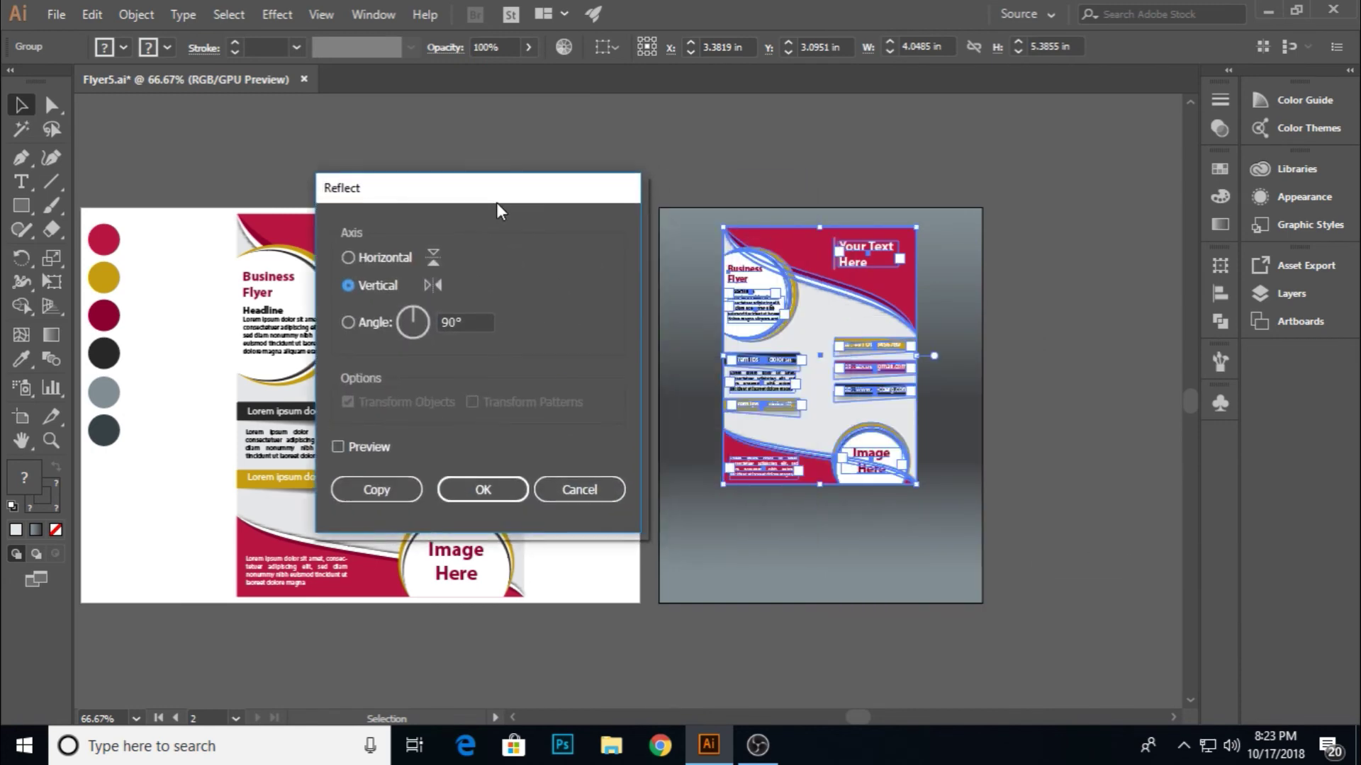
pyautogui.click(356, 448)
pyautogui.click(372, 255)
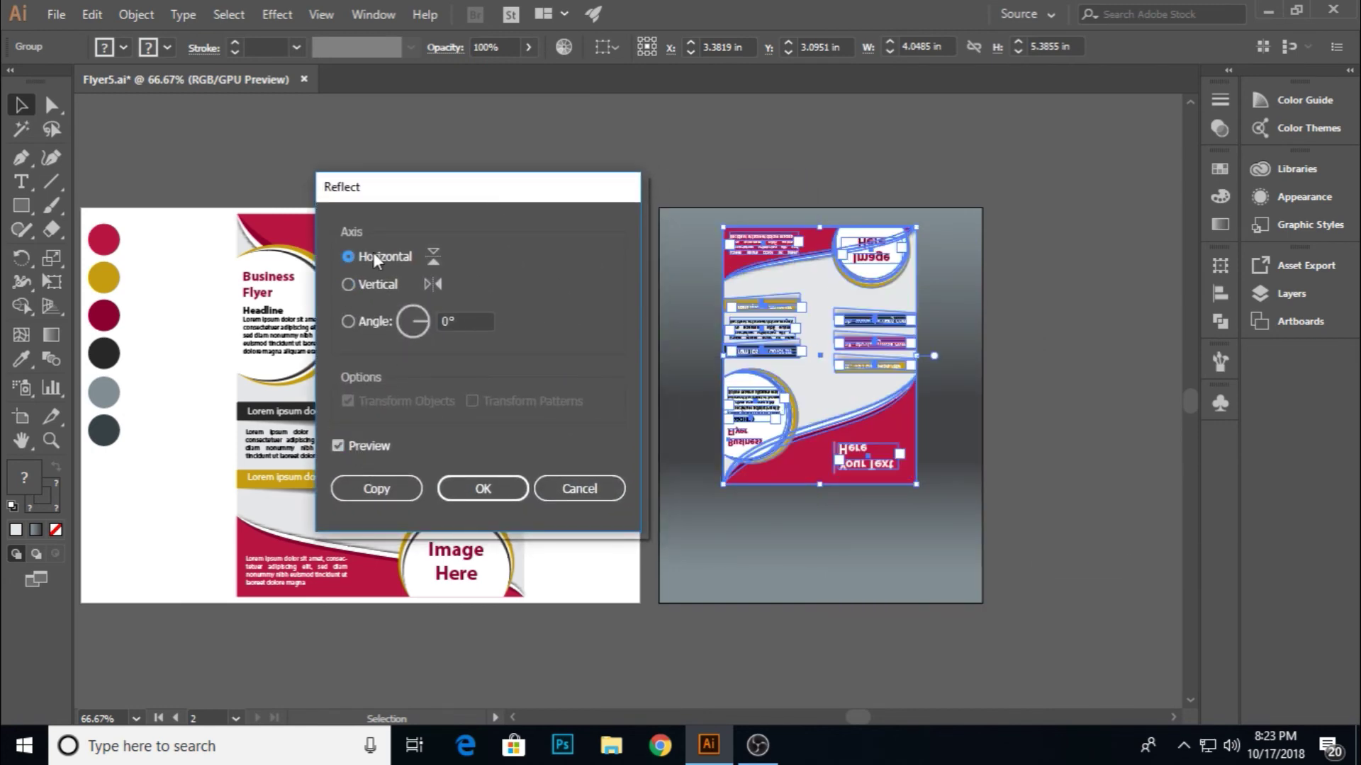
pyautogui.click(382, 495)
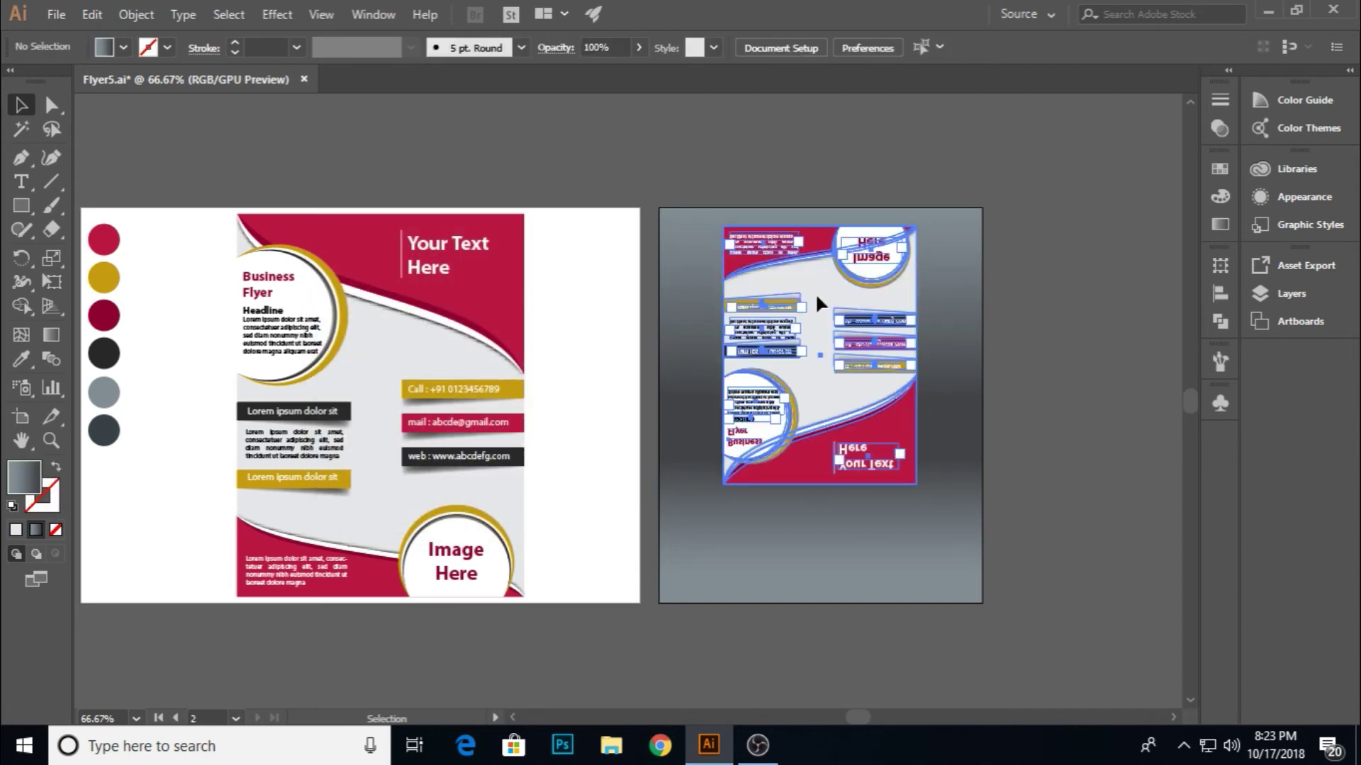
# - Move the mirrored copy down so it sits flush beneath the original flyer
pyautogui.moveTo(815, 292); pyautogui.dragTo(805, 555)
pyautogui.press('Up')
pyautogui.press('Up')
pyautogui.press('Up')
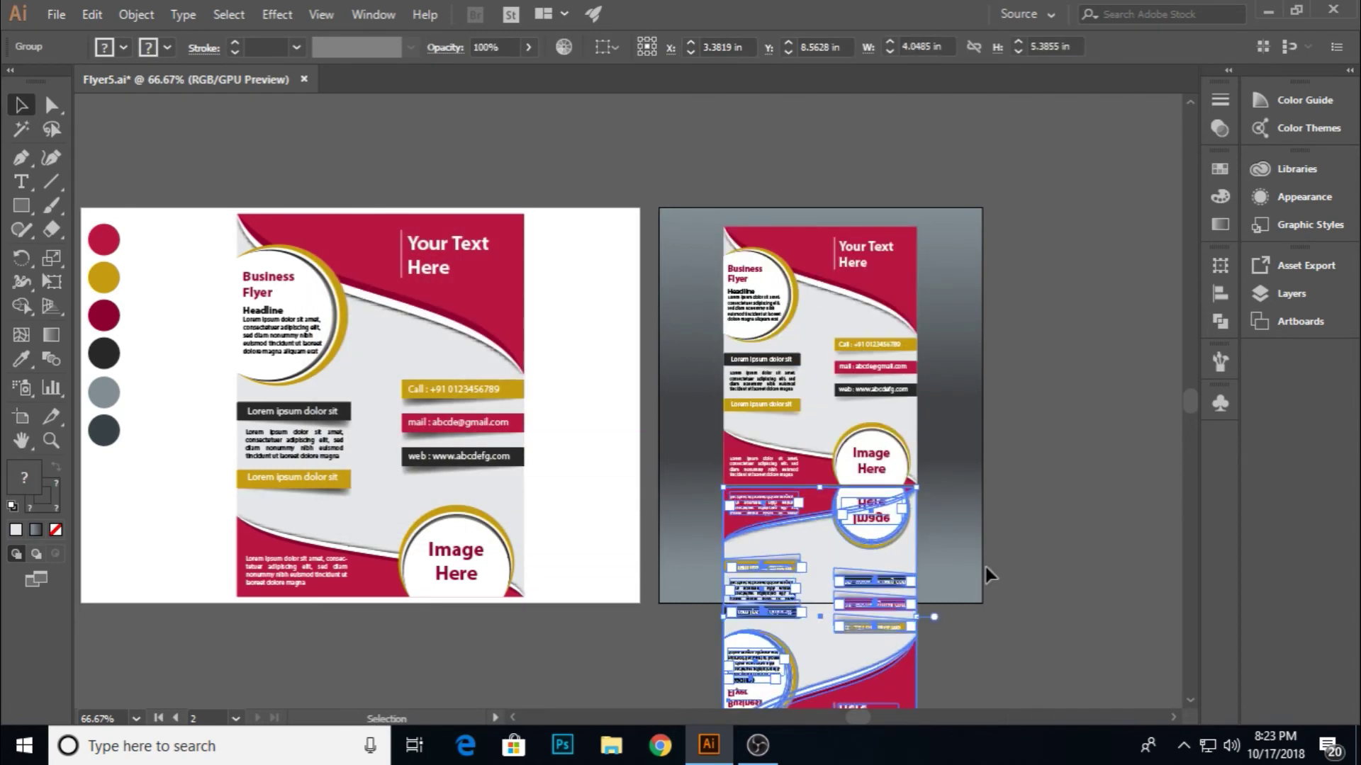
pyautogui.press('Up')
pyautogui.press('Up')
pyautogui.hotkey('ctrl', 'shift', 'a')
pyautogui.scroll(2, 845, 511)
pyautogui.moveTo(808, 485); pyautogui.dragTo(807, 479)
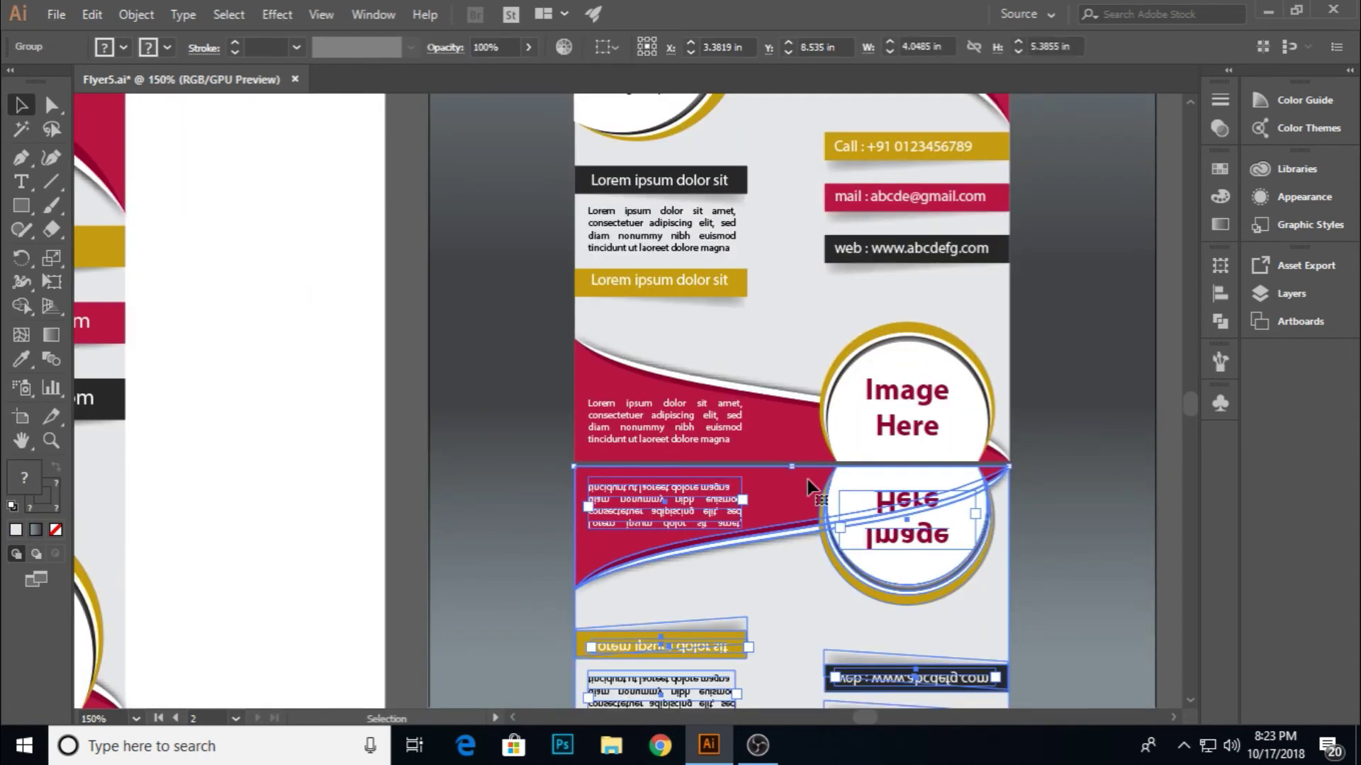
pyautogui.click(1073, 550)
pyautogui.click(1110, 310)
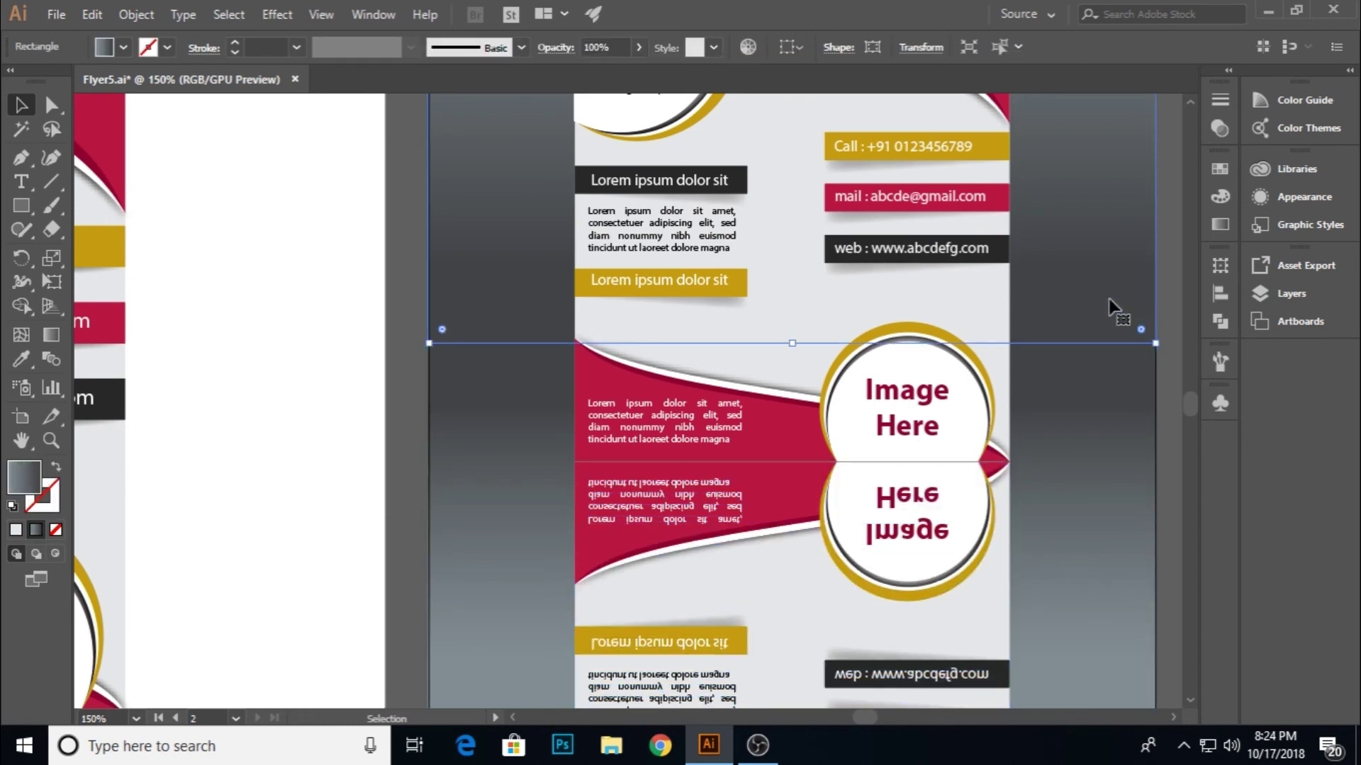
pyautogui.click(403, 378)
# - Draw a rectangle over the mirrored copy and fill it with the White, Black gradient
pyautogui.press('m')
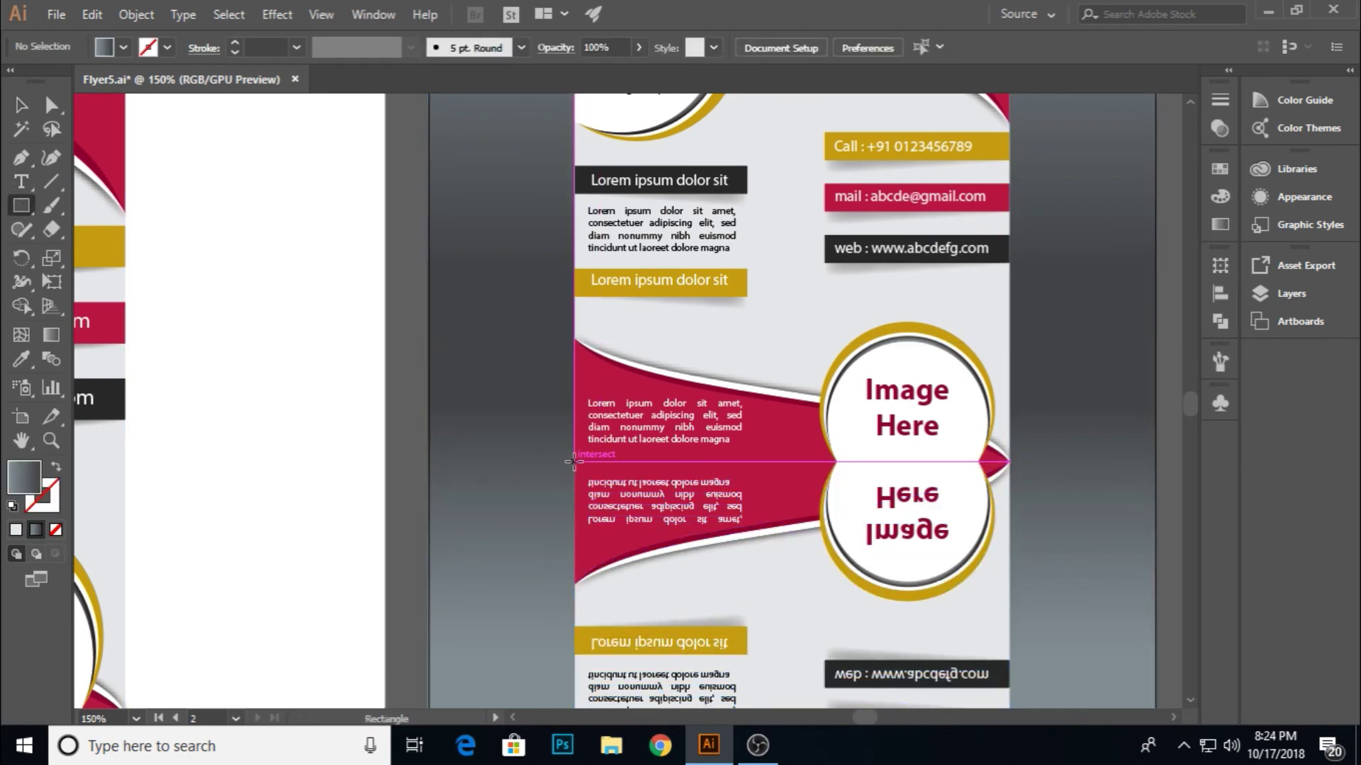
pyautogui.moveTo(574, 462); pyautogui.dragTo(1010, 705)
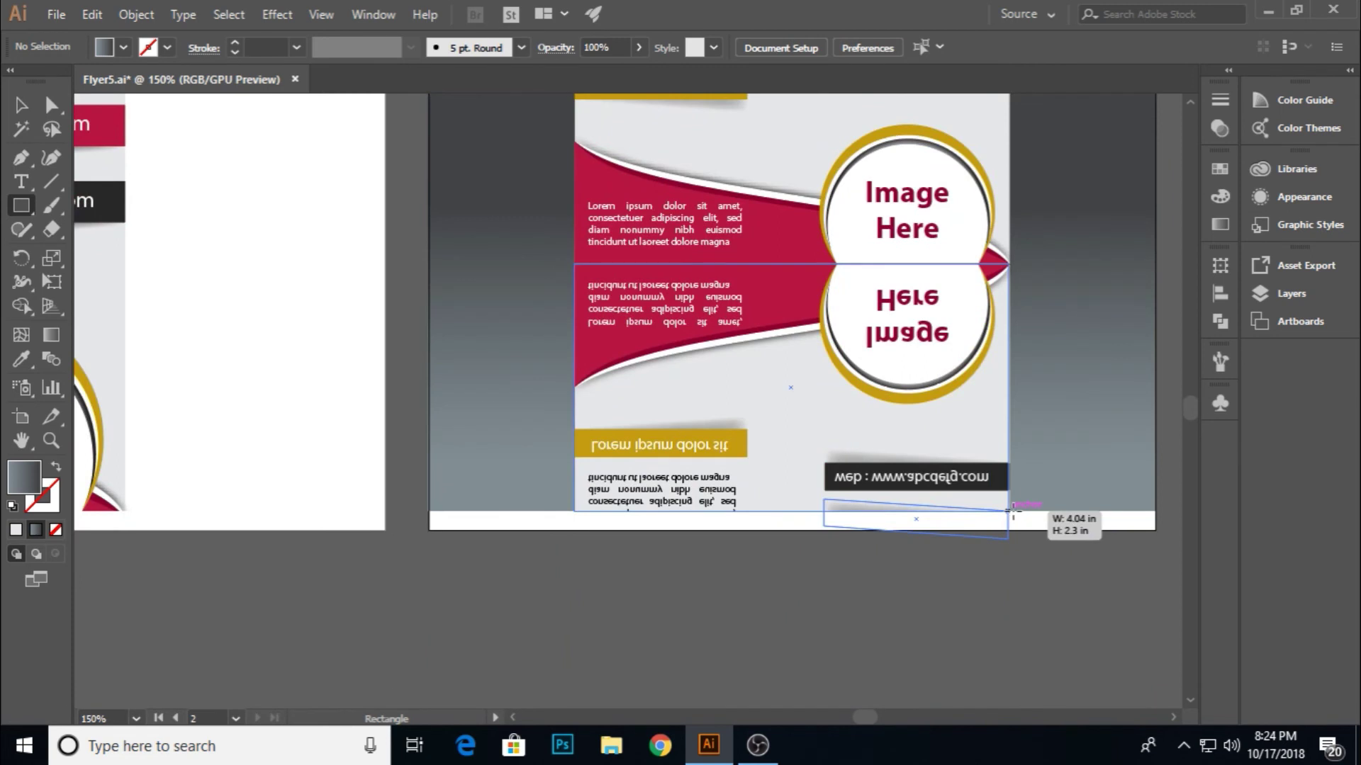
pyautogui.moveTo(1012, 511); pyautogui.dragTo(1009, 514)
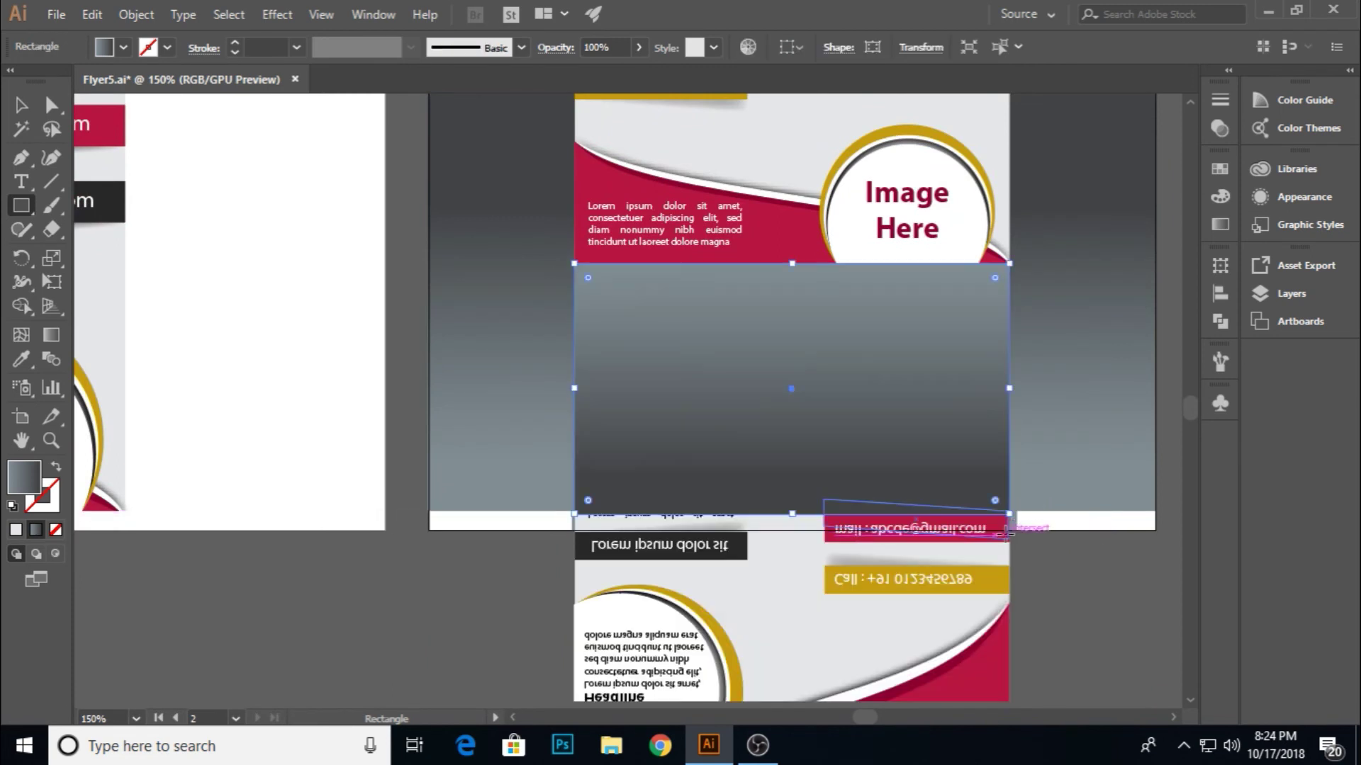
pyautogui.click(19, 106)
pyautogui.click(1219, 224)
pyautogui.click(997, 189)
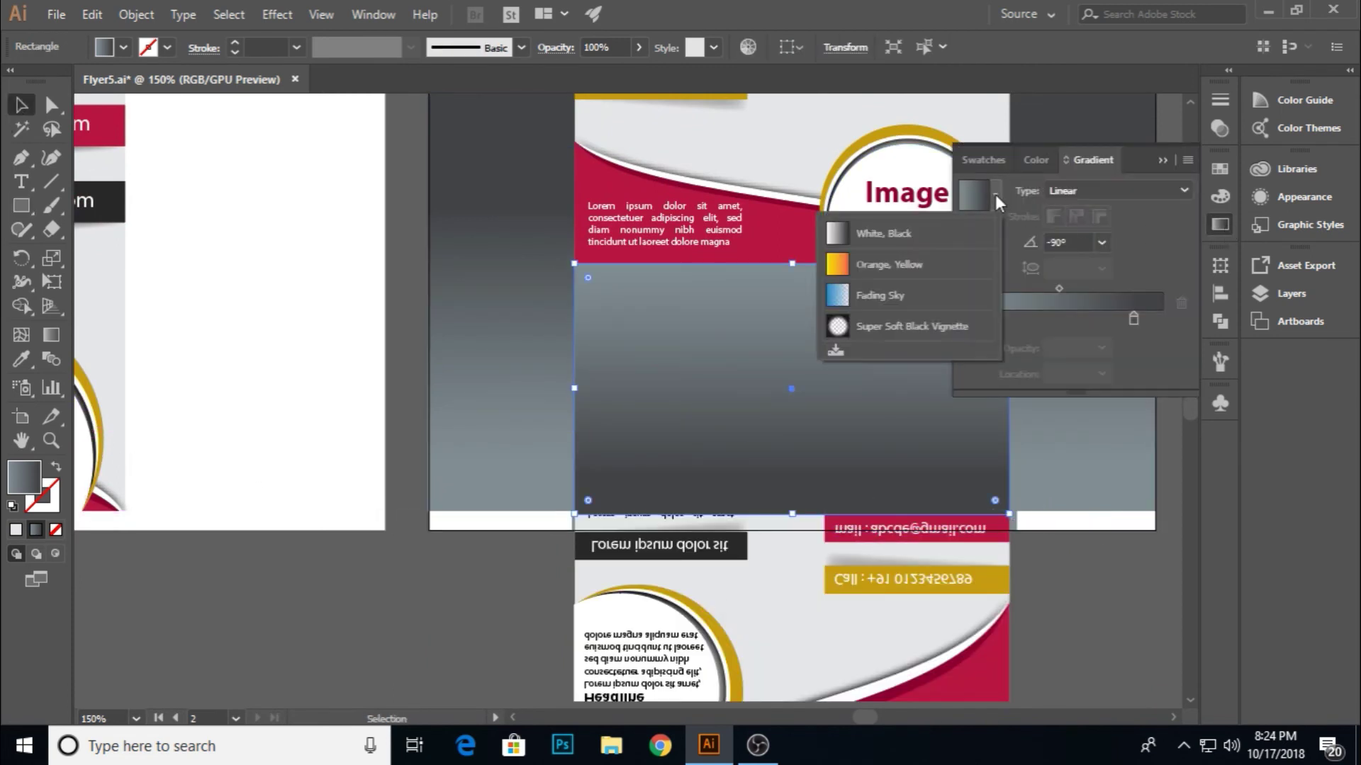
pyautogui.click(921, 232)
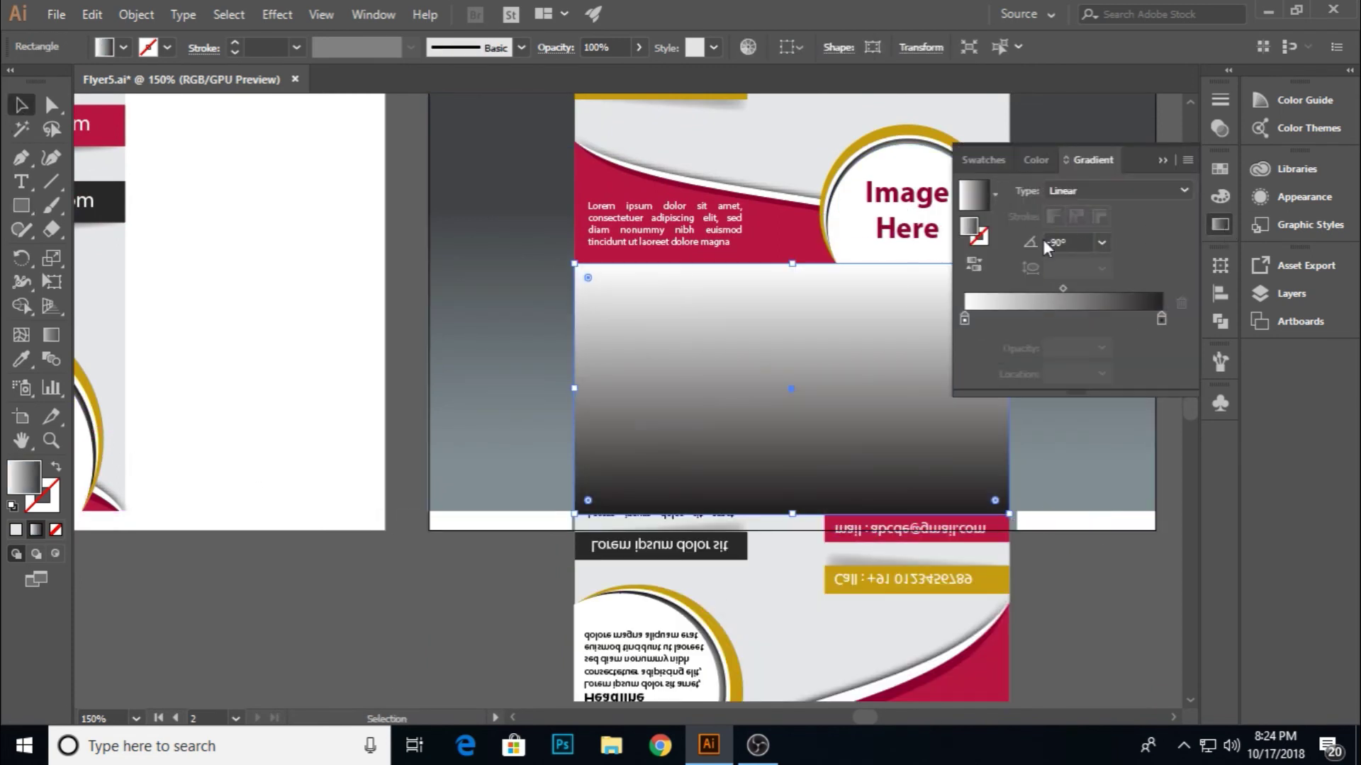
# - Shift the gradient midpoint toward white, then make the rectangle an opacity mask on the mirrored copy
pyautogui.click(1219, 224)
pyautogui.moveTo(1063, 290); pyautogui.dragTo(1050, 292)
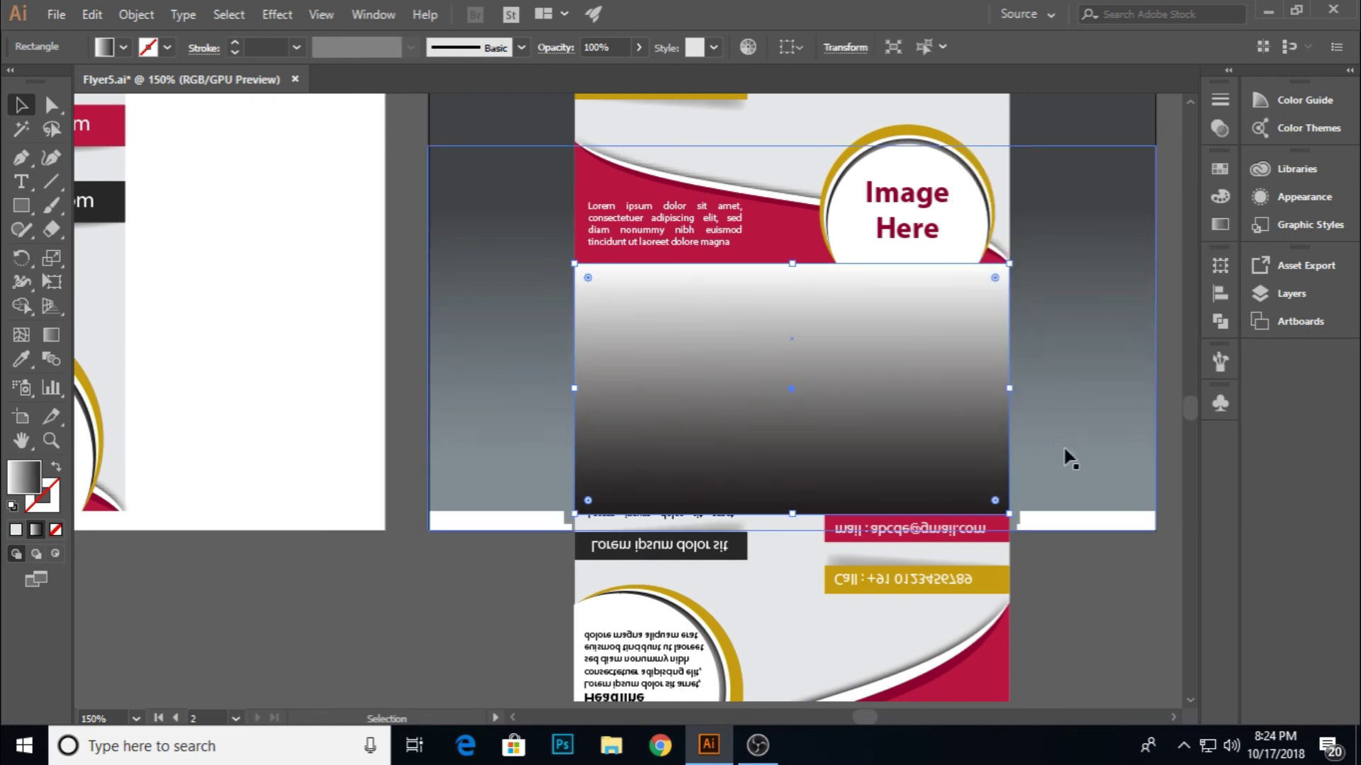
pyautogui.click(887, 592)
pyautogui.click(1220, 128)
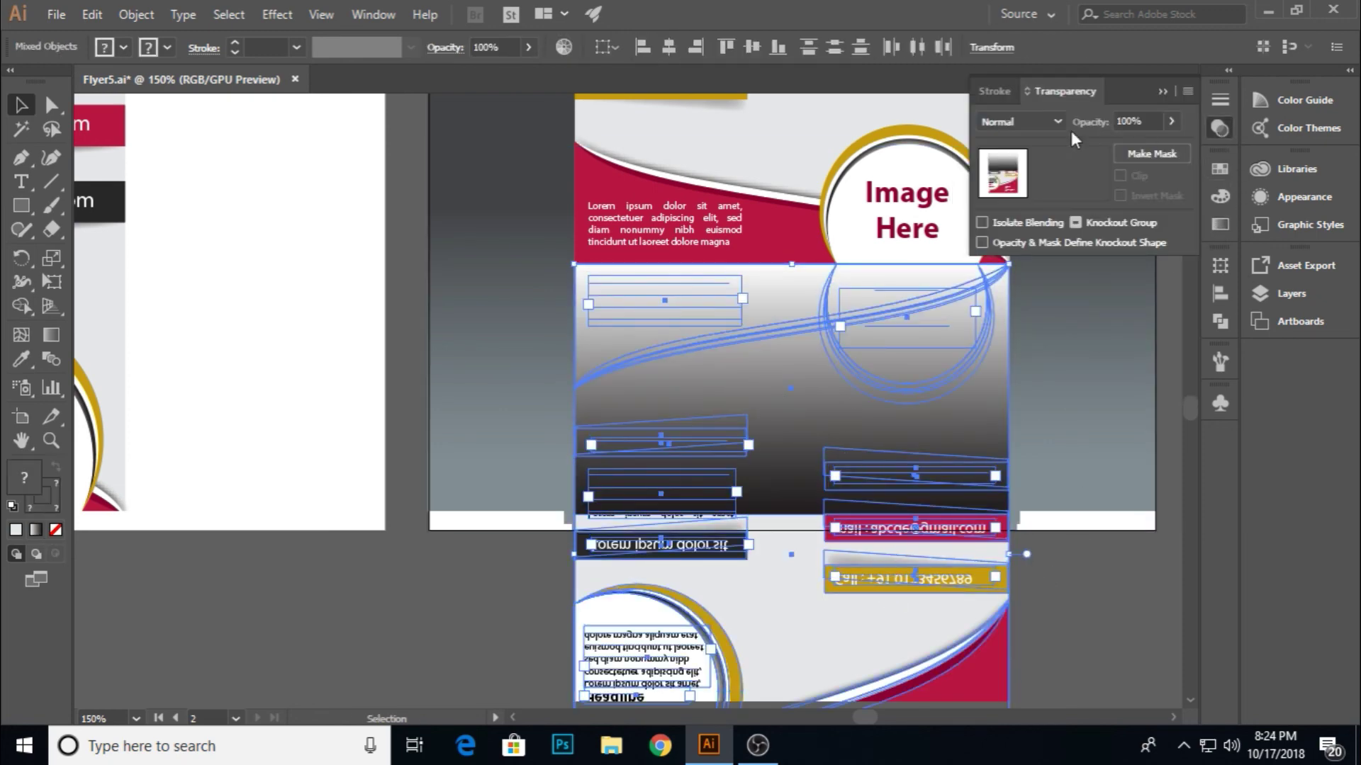
pyautogui.click(1150, 153)
# - Redraw the opacity mask gradient top to bottom, shifted slightly upward
pyautogui.click(1094, 598)
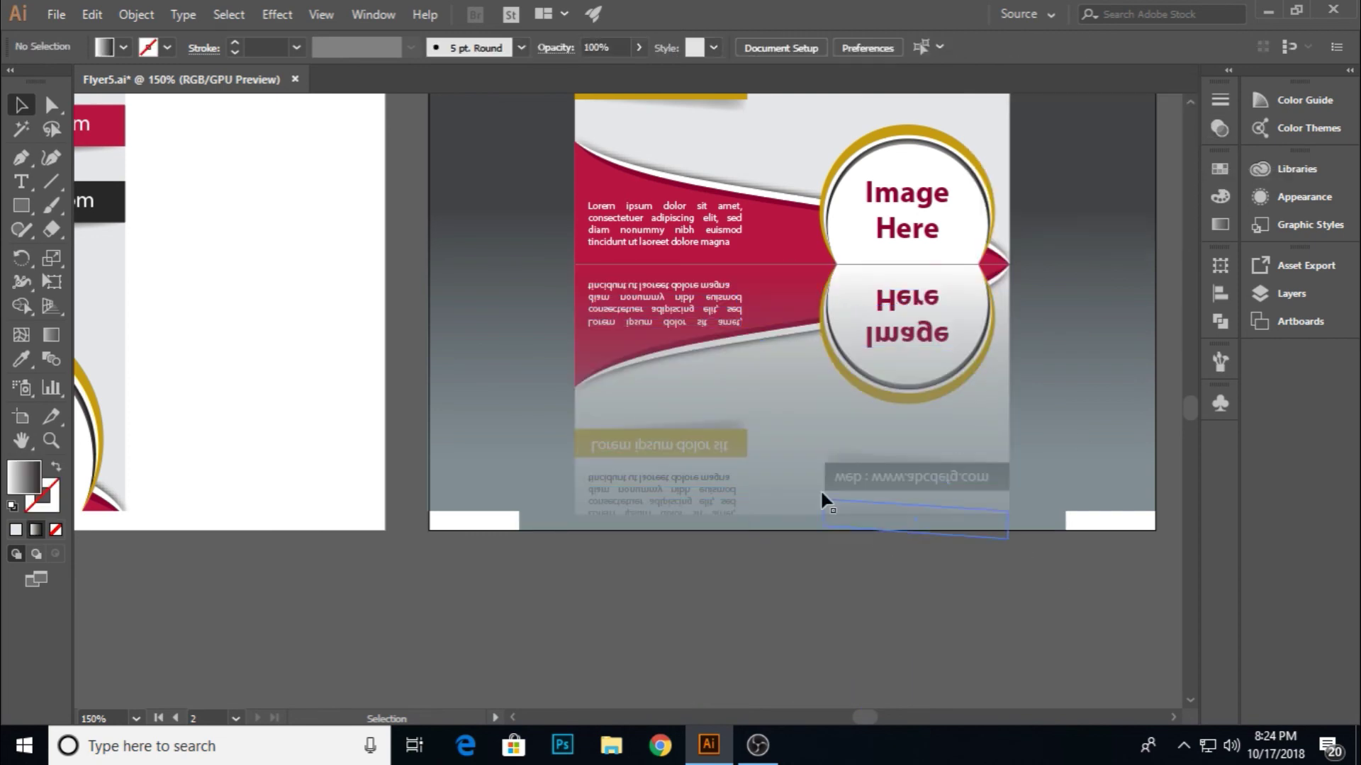
pyautogui.click(1006, 270)
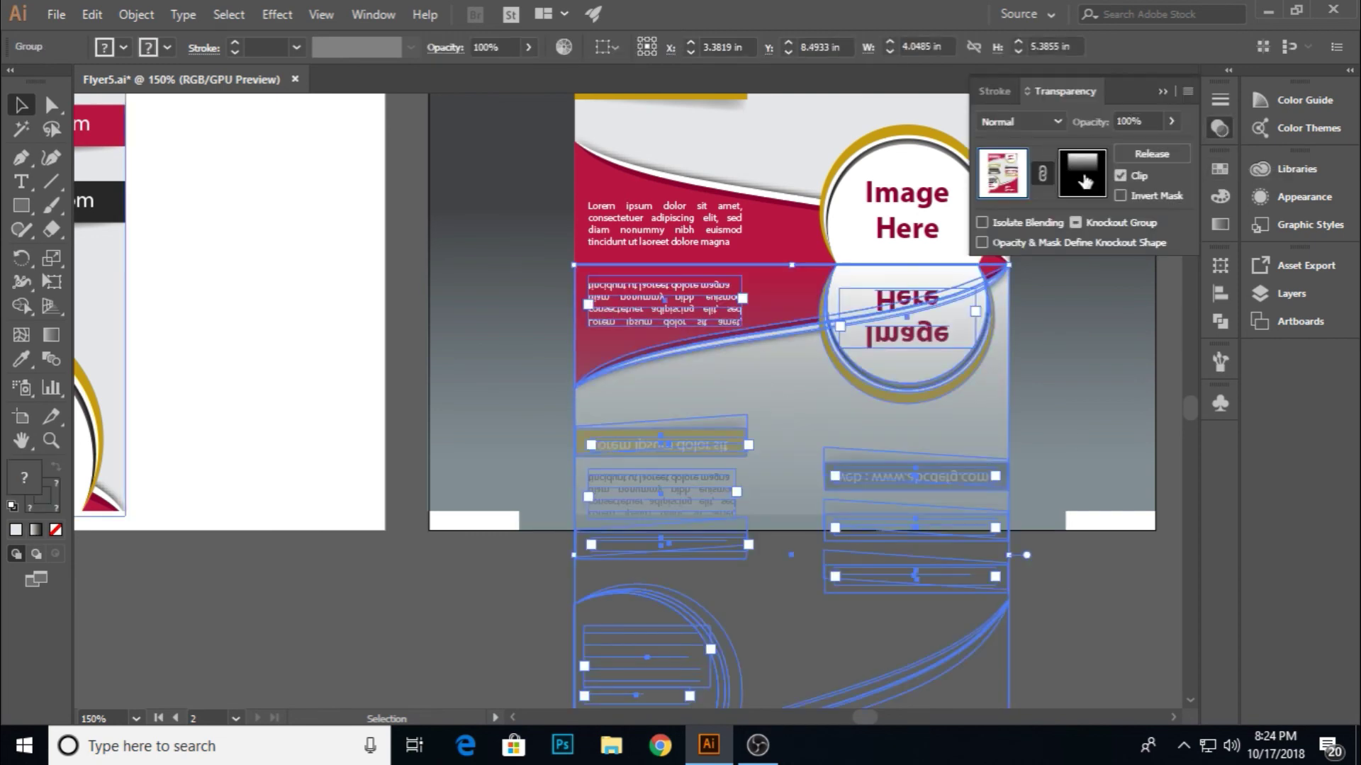
pyautogui.click(1080, 172)
pyautogui.press('g')
pyautogui.moveTo(791, 263)
pyautogui.mouseDown()
pyautogui.moveTo(792, 509)
pyautogui.moveTo(792, 465)
pyautogui.mouseUp()
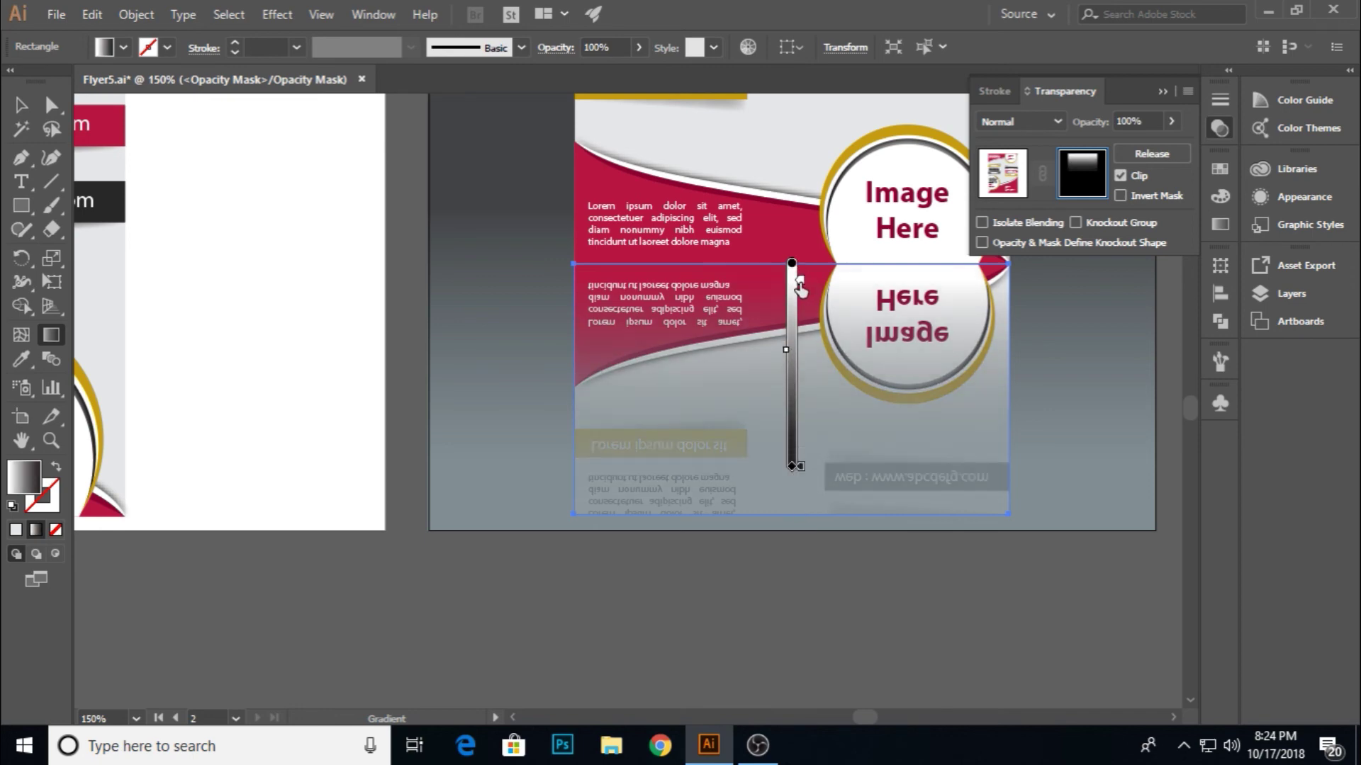
pyautogui.moveTo(794, 312); pyautogui.dragTo(793, 295)
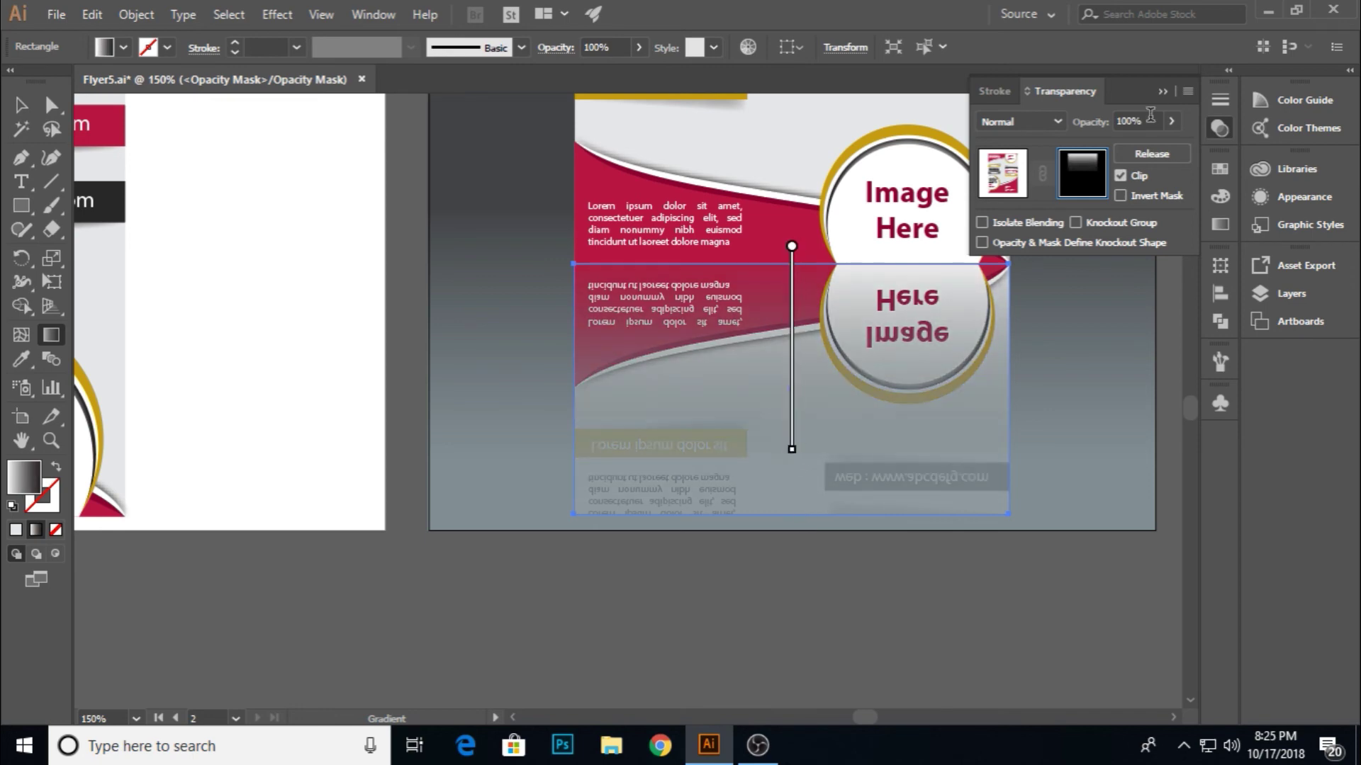
pyautogui.click(1002, 173)
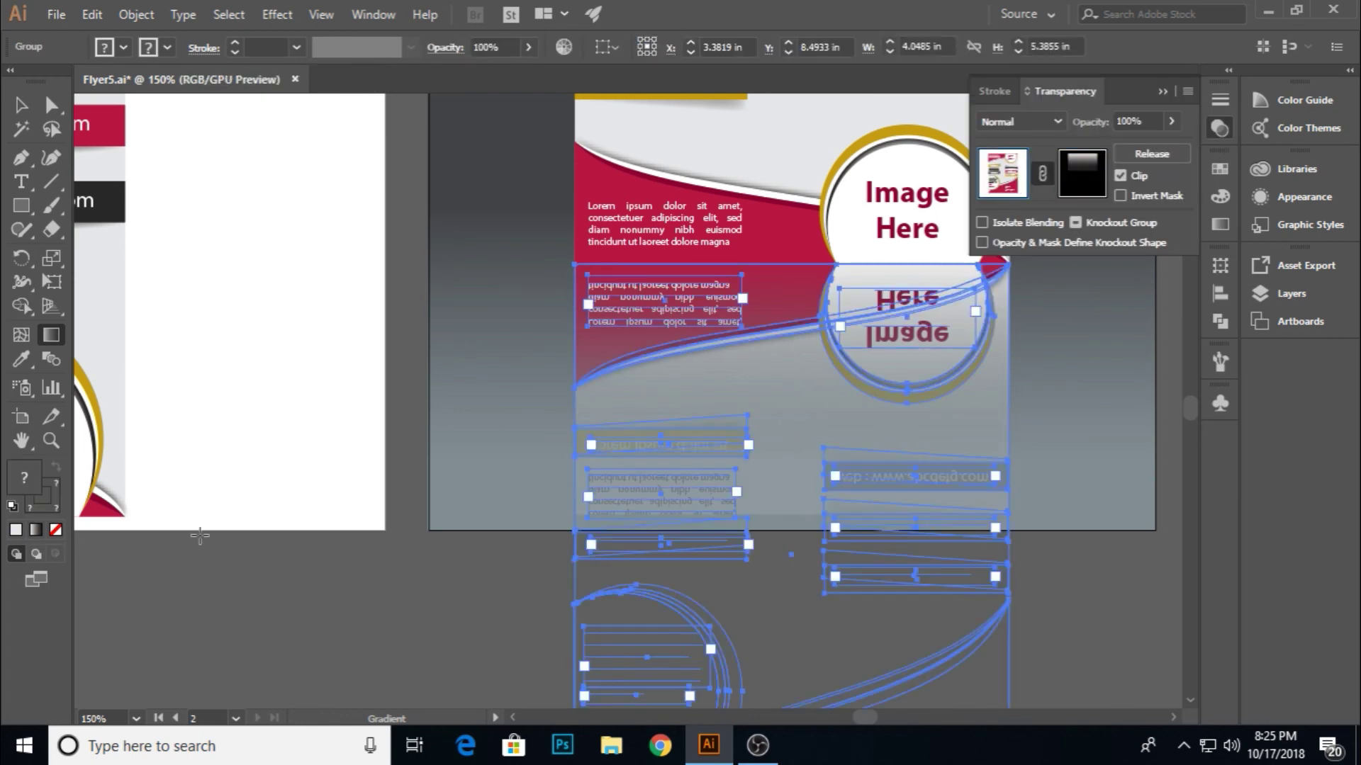
# - Deselect, collapse the Transparency panel, and scroll to review the reflection
pyautogui.press('v')
pyautogui.click(253, 626)
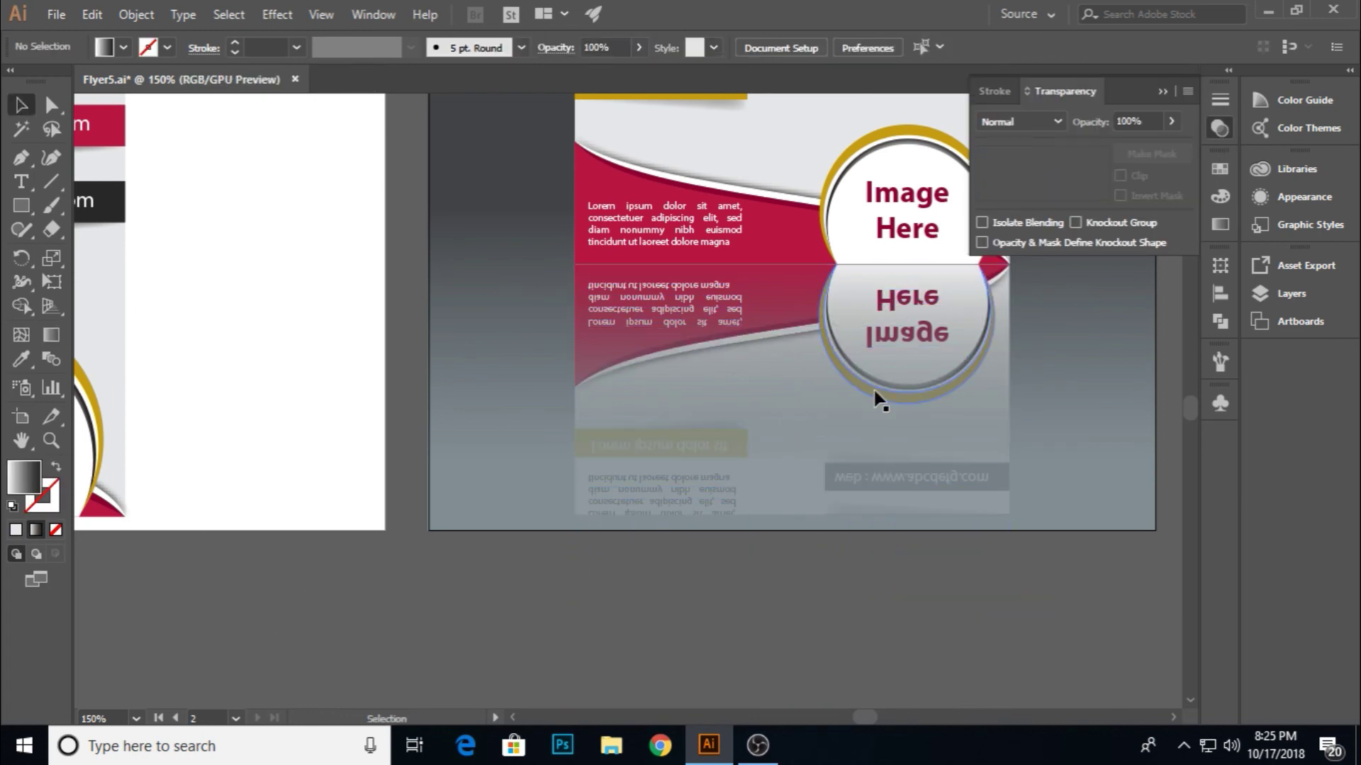
pyautogui.click(1164, 91)
pyautogui.scroll(-1, 861, 263)
pyautogui.scroll(3, 861, 264)
pyautogui.scroll(3, 861, 263)
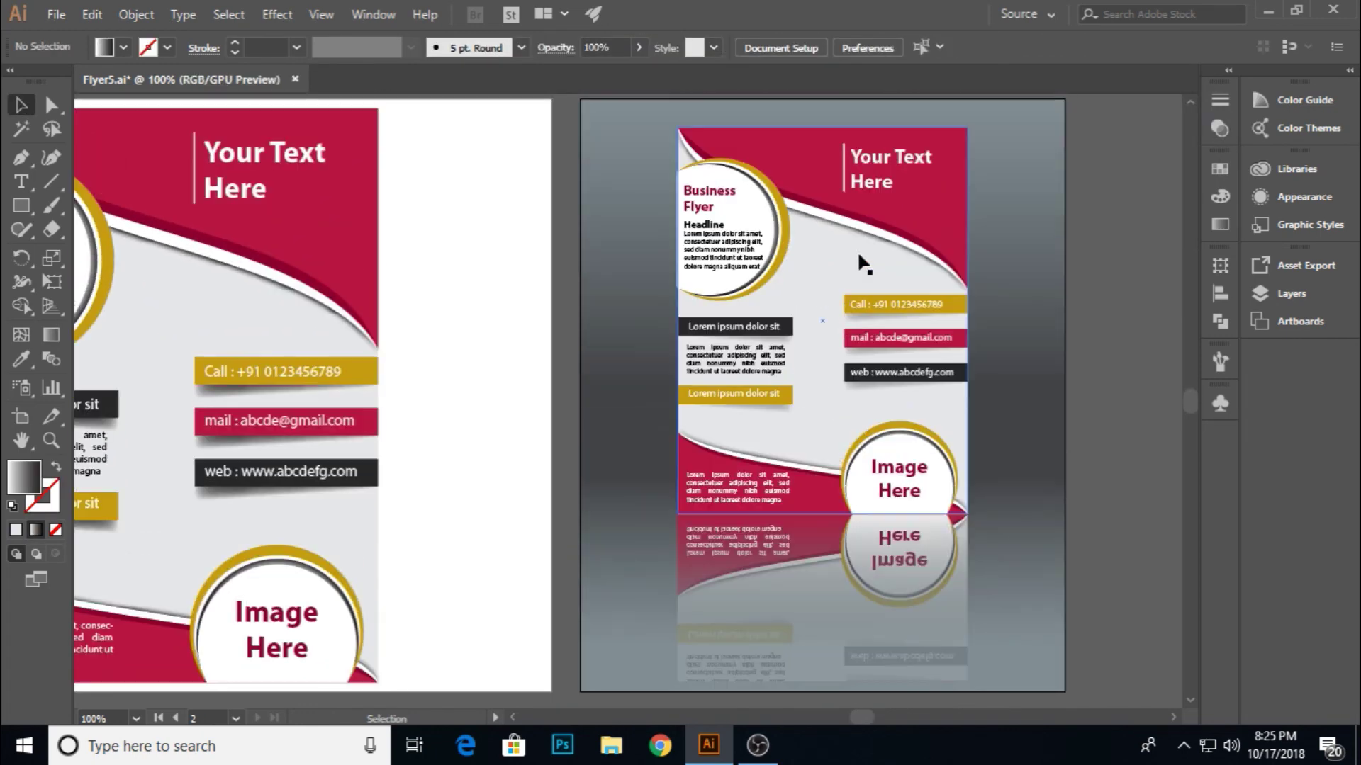
pyautogui.scroll(-1, 859, 262)
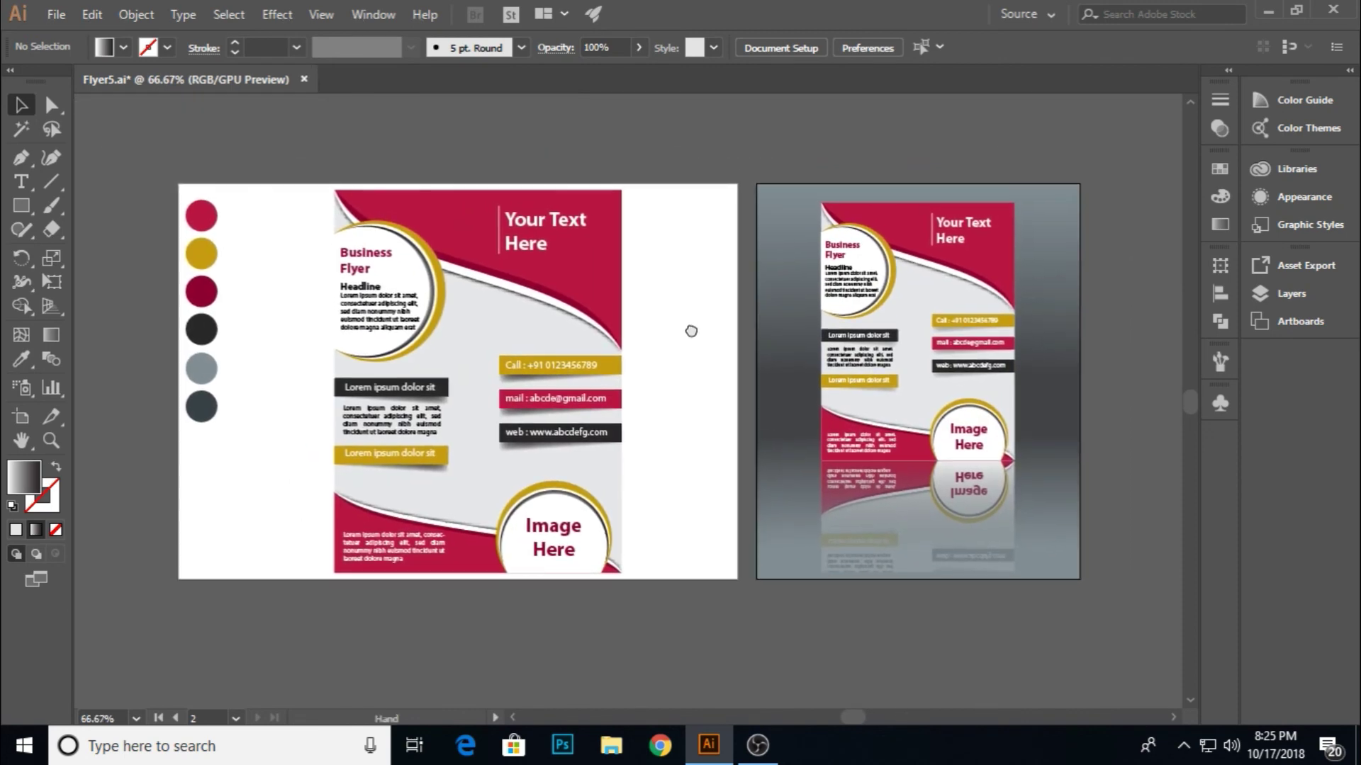